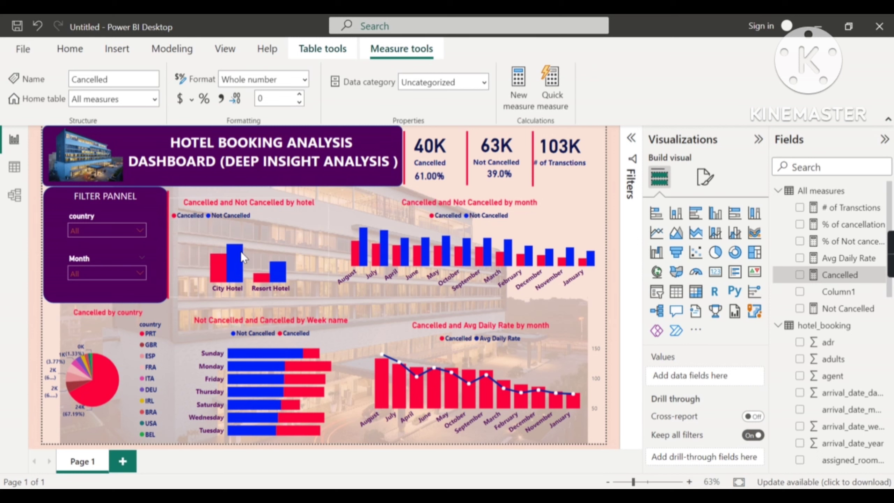
Step: Review the Project Overview paragraph in the Word document, highlighting the mentions of City Hotel and Resort Hotel
mouse_move(242, 253)
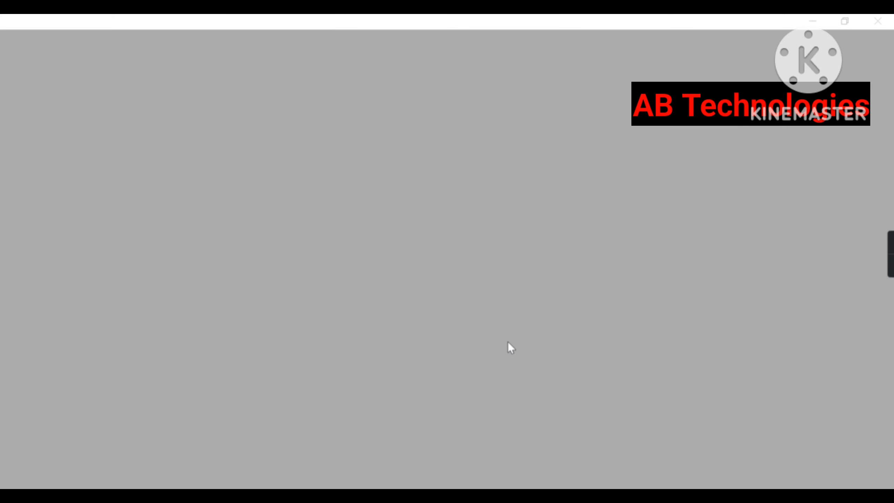
scroll(457, 161, up, 20)
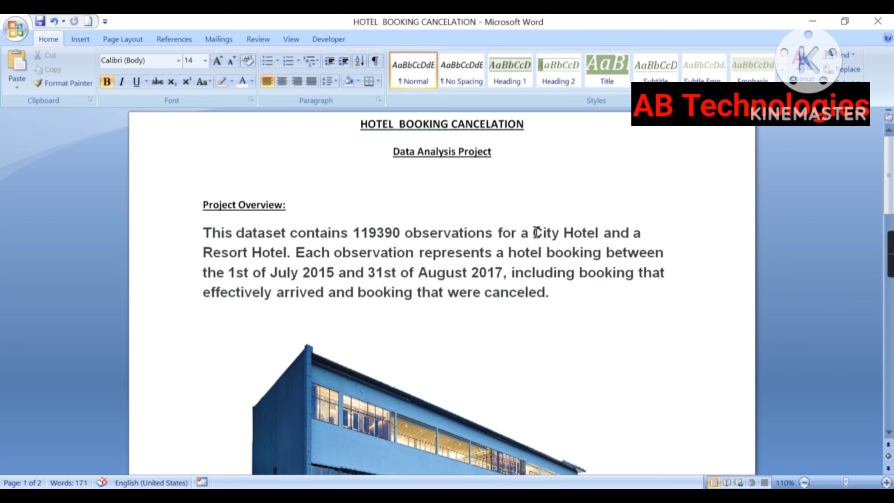
drag(521, 234, 602, 234)
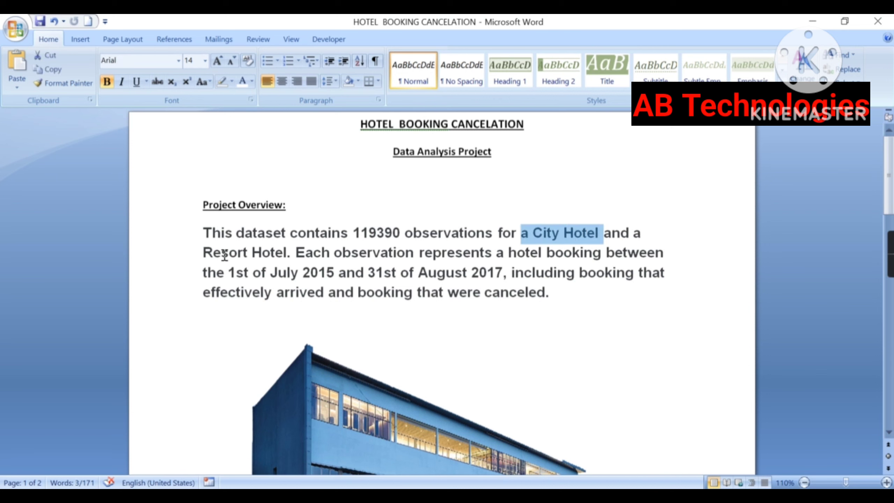
drag(202, 253, 286, 255)
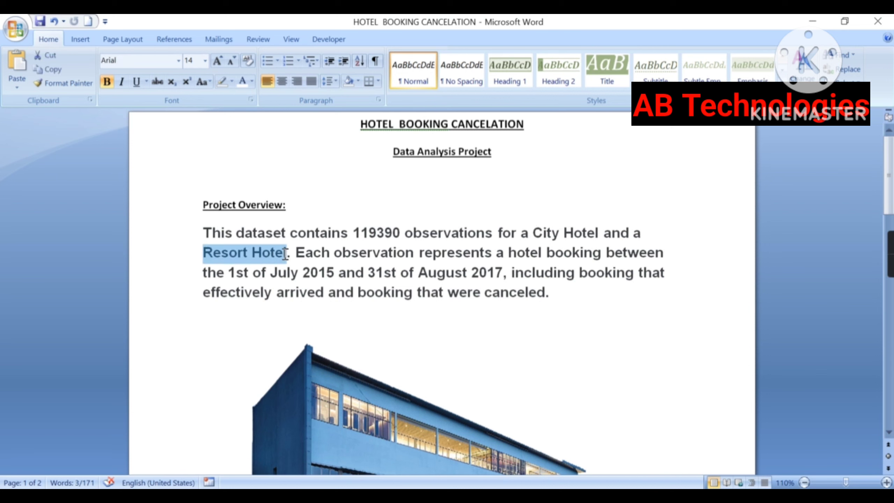
click(426, 192)
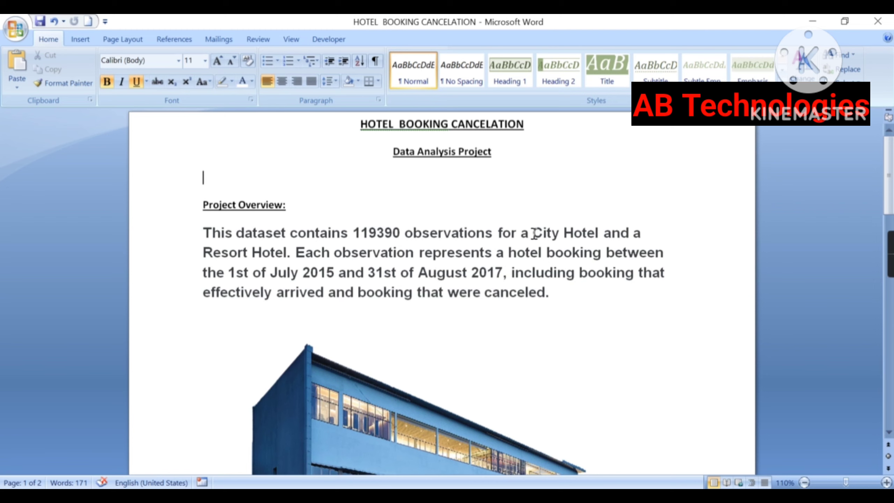
drag(533, 233, 592, 239)
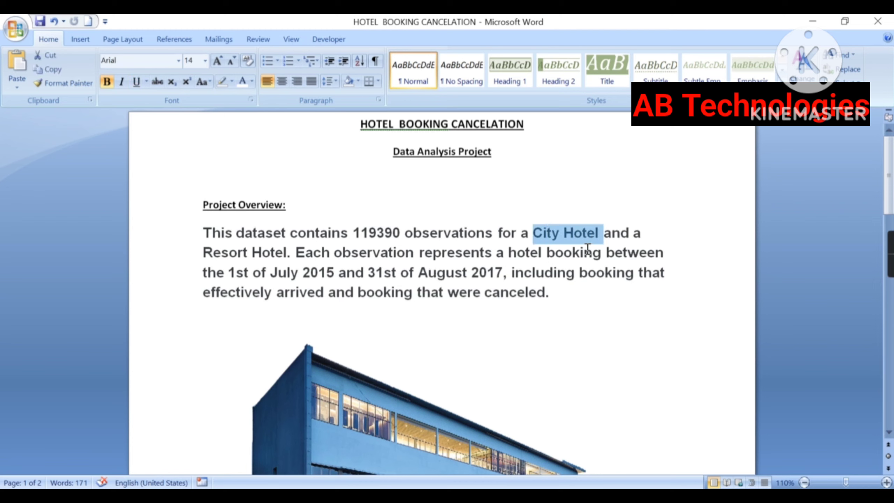
click(554, 340)
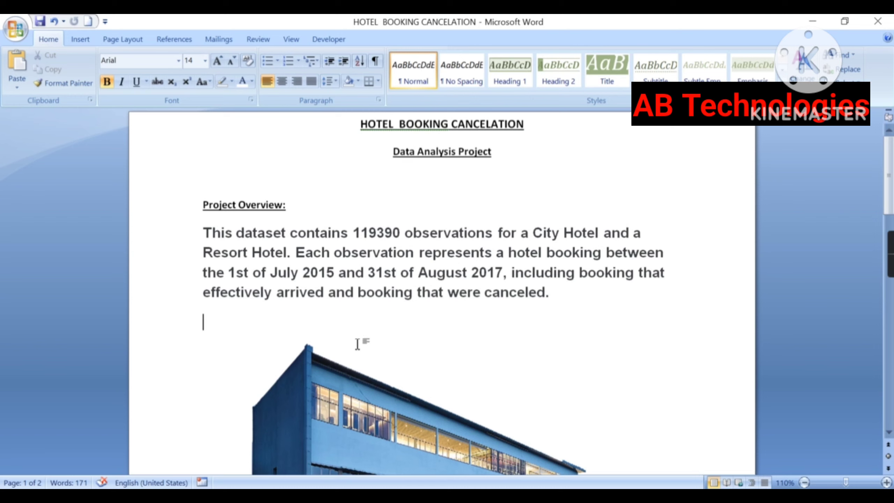
Step: Examine the hotel picture and the KPI CARDS requirements on the document's second page
scroll(366, 328, down, 1)
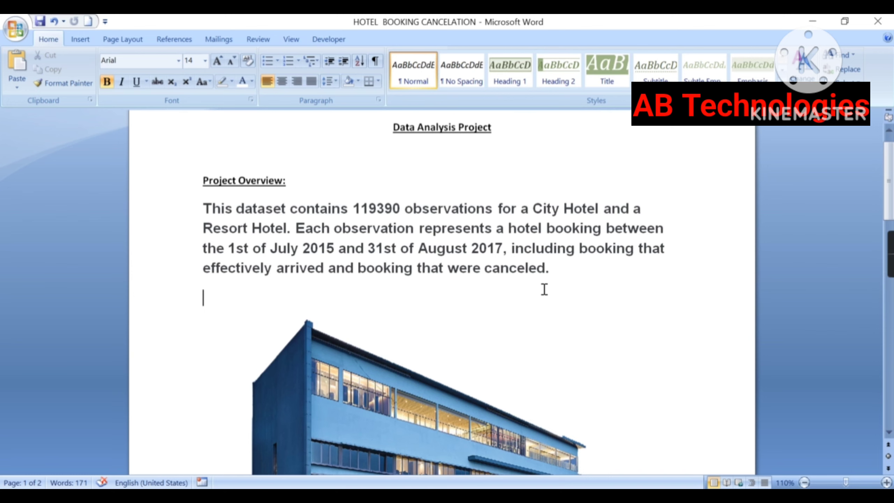
scroll(543, 290, down, 1)
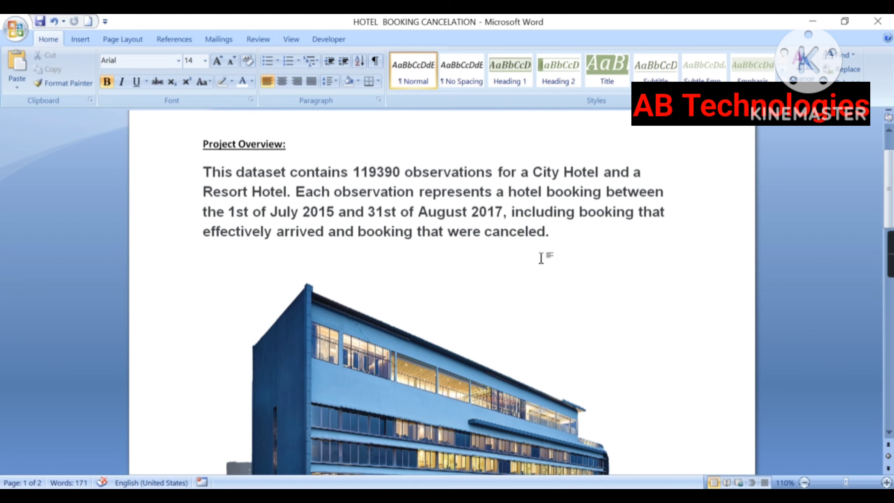
scroll(539, 261, down, 1)
scroll(526, 280, down, 1)
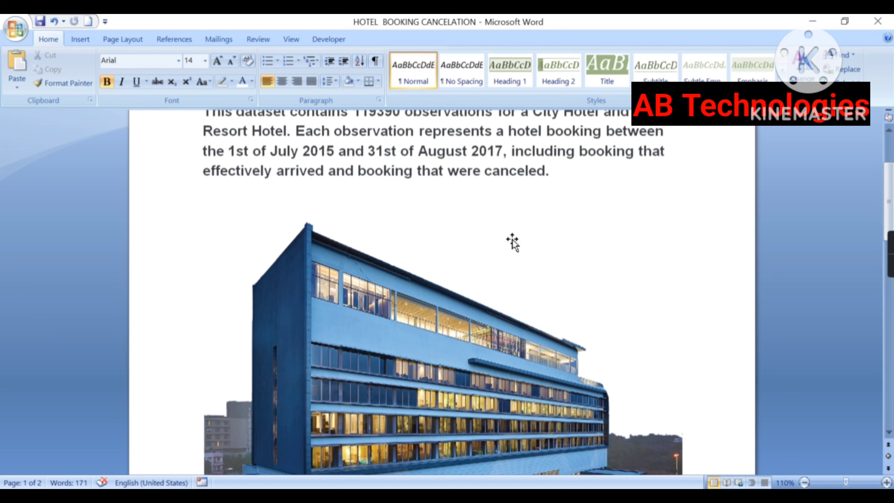
scroll(546, 274, down, 4)
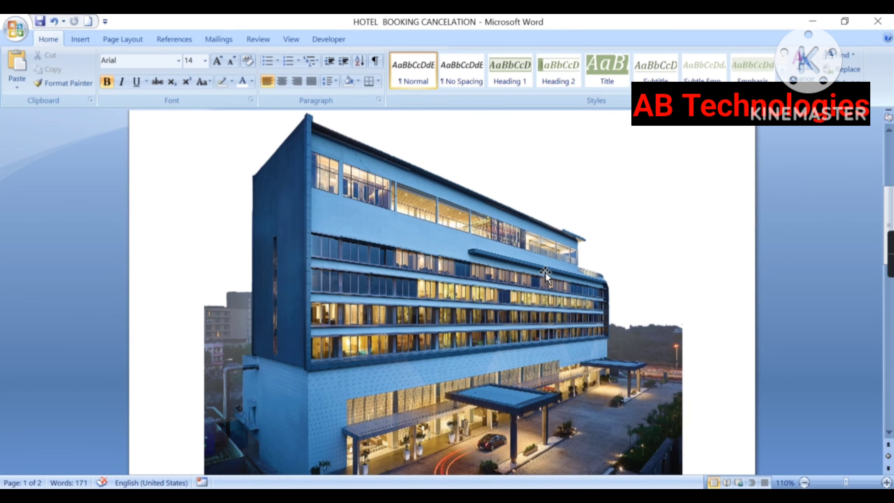
scroll(619, 276, down, 4)
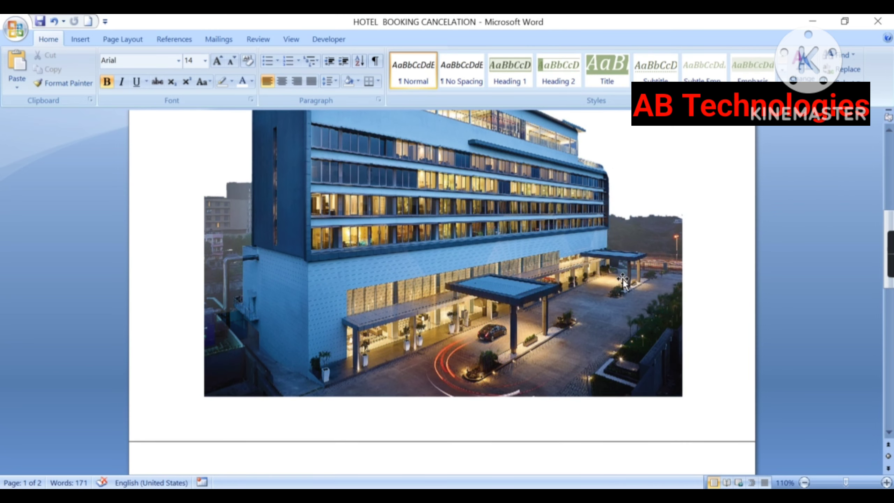
scroll(620, 288, down, 1)
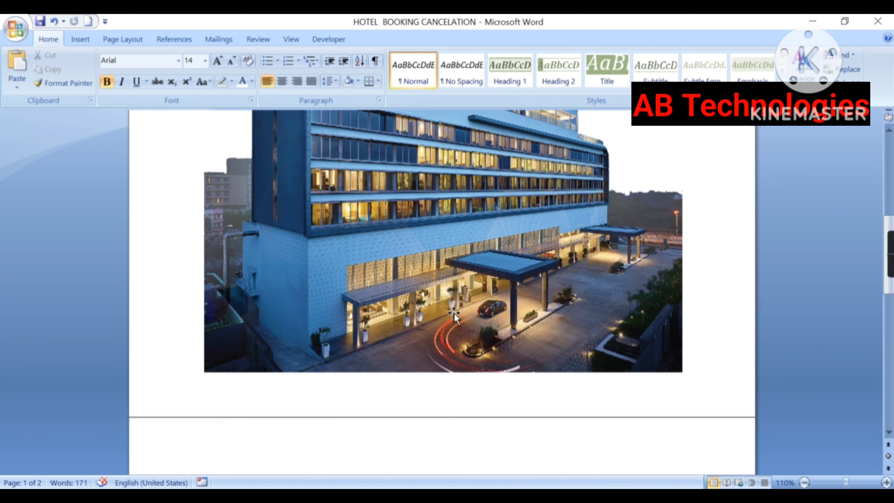
scroll(802, 263, down, 2)
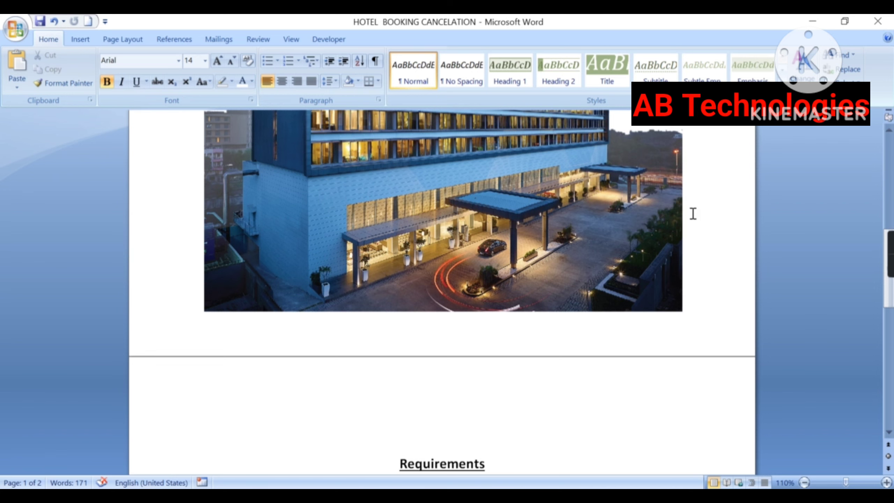
scroll(692, 211, down, 5)
scroll(708, 213, down, 4)
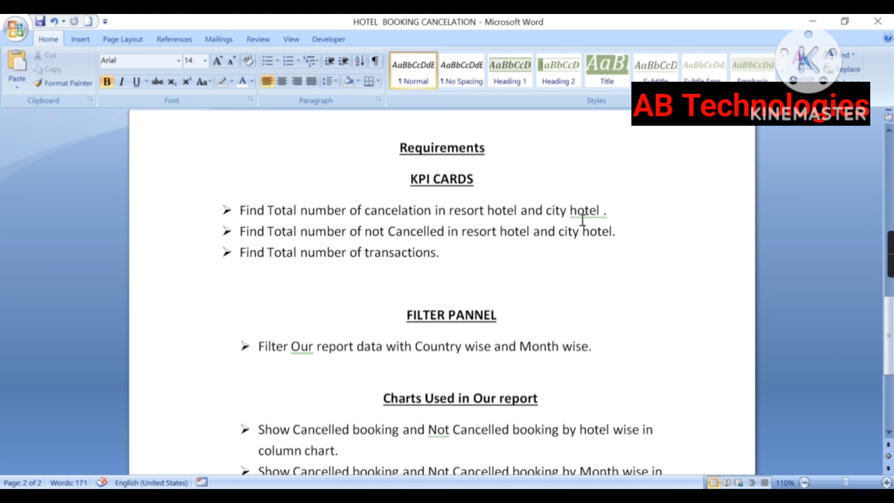
drag(409, 178, 474, 185)
click(483, 189)
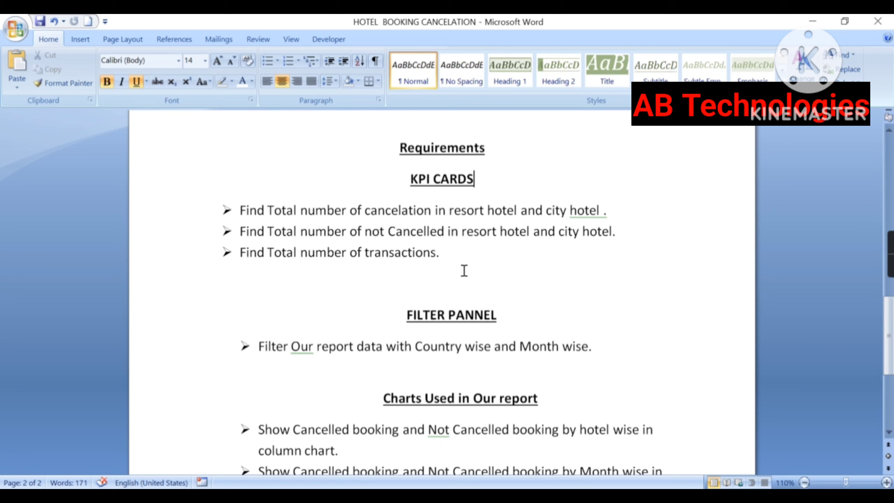
Step: Read the filter panel requirement and the list of charts used in the report, highlighting the charts heading
scroll(471, 276, down, 3)
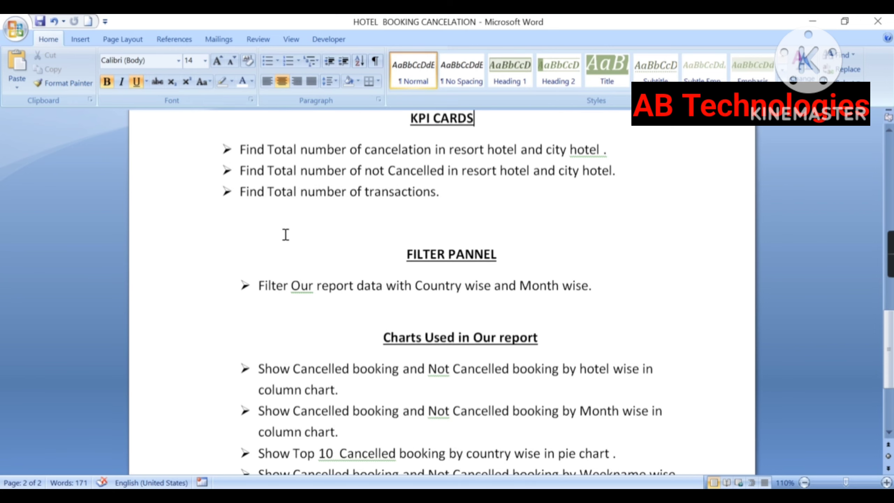
scroll(281, 261, down, 3)
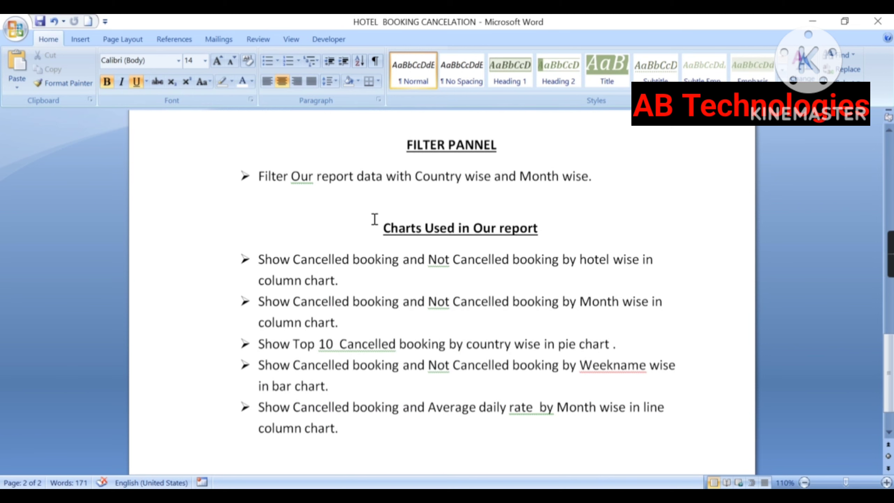
drag(383, 228, 553, 229)
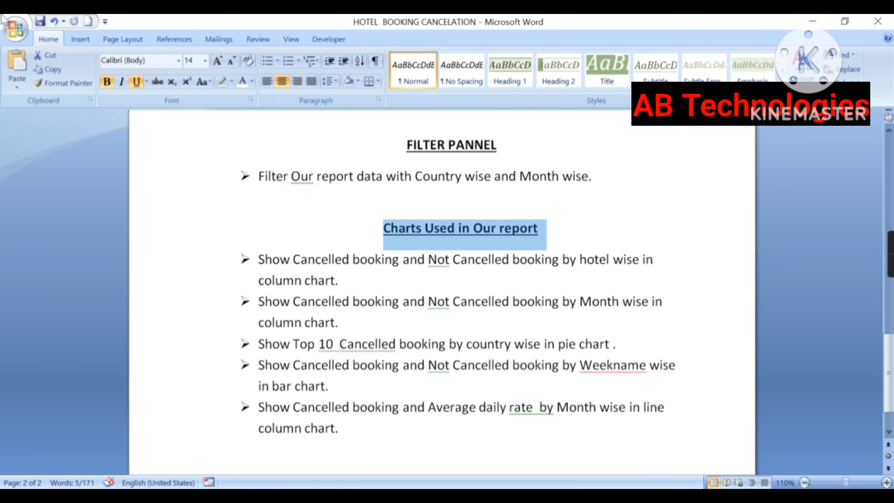
click(658, 211)
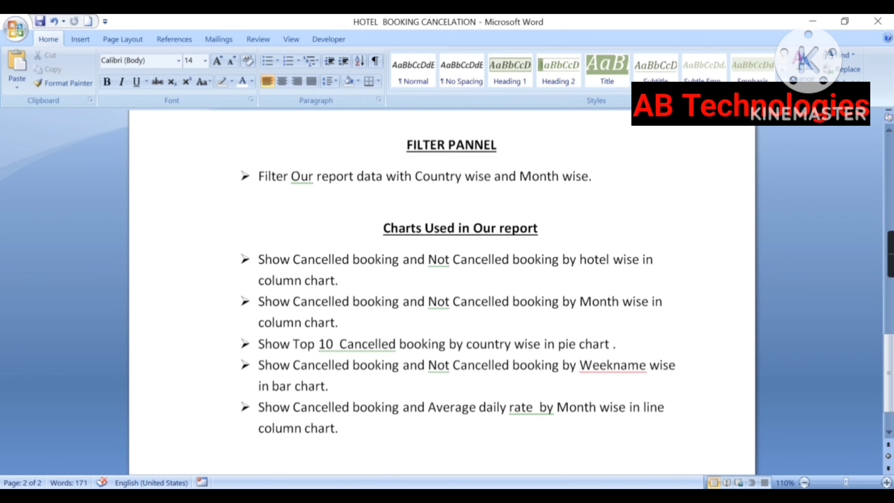
Step: Switch to the finished Power BI dashboard, filter it to country AND, and inspect the cancellation charts by hotel and month
click(428, 496)
click(384, 462)
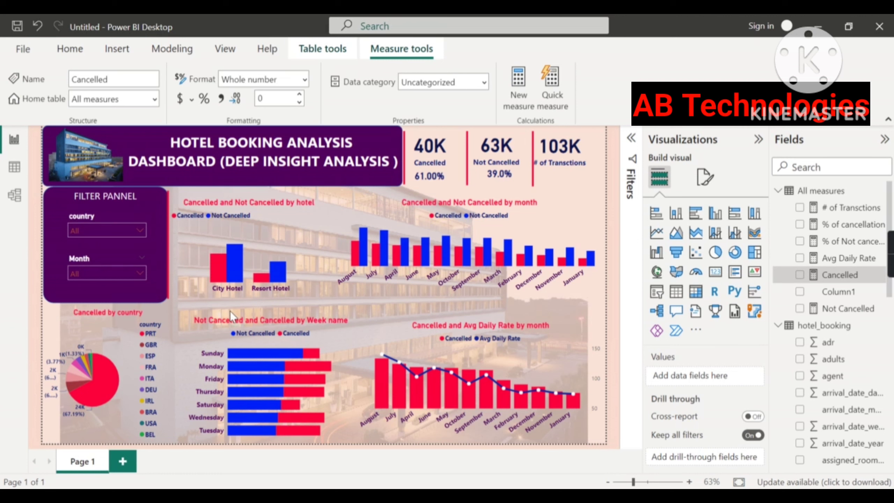
click(139, 236)
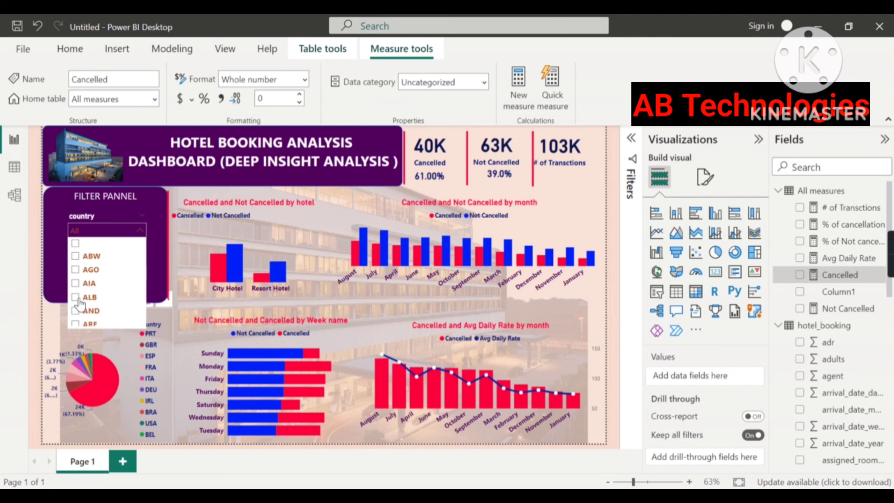
scroll(78, 305, down, 1)
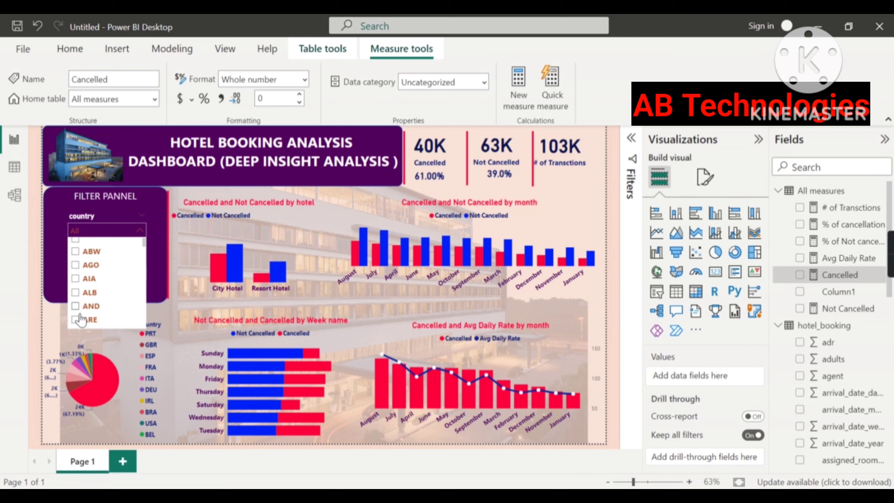
click(76, 305)
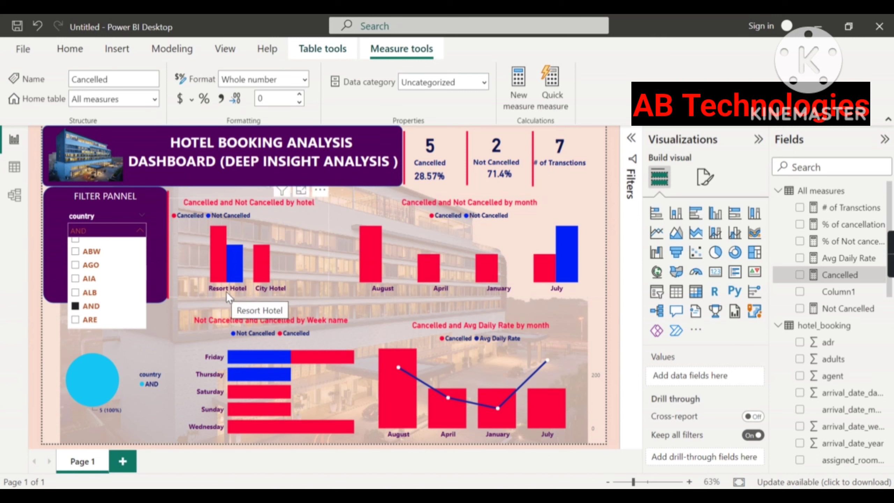
mouse_move(217, 275)
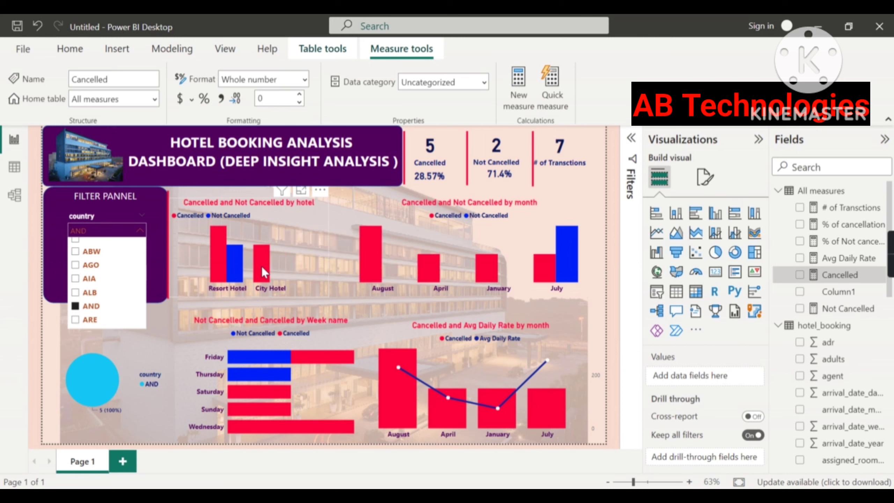
mouse_move(265, 273)
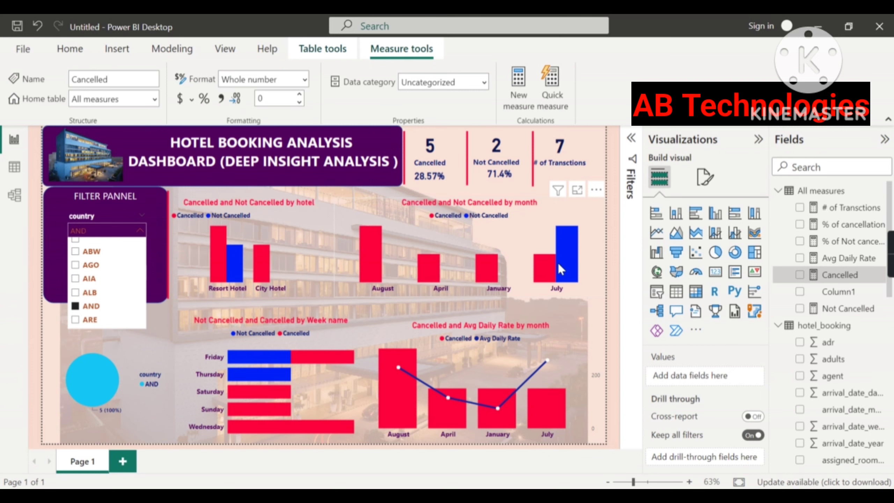
mouse_move(566, 269)
mouse_move(556, 286)
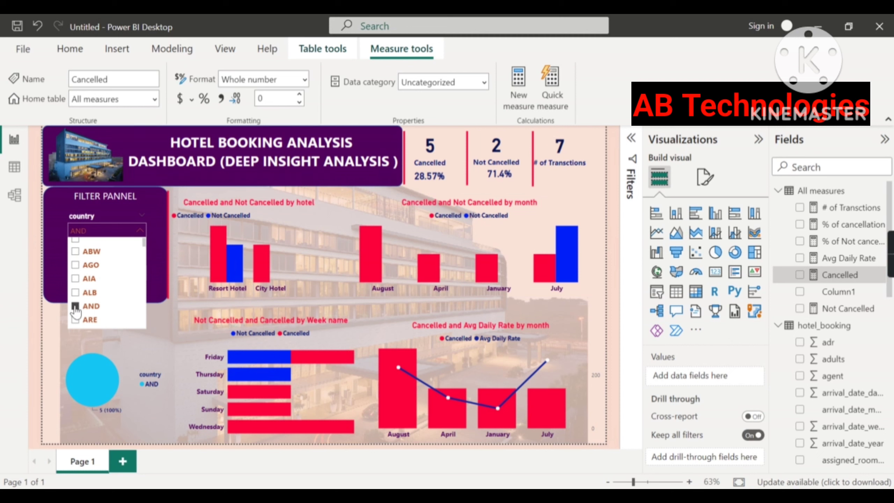
Step: Clear the AND country filter and inspect the charts by week name and by average daily rate per month
click(75, 306)
click(11, 271)
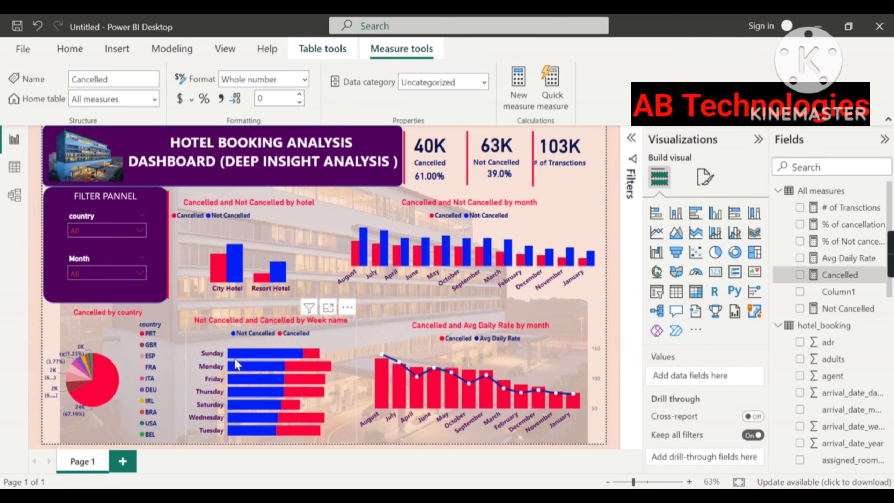
mouse_move(275, 359)
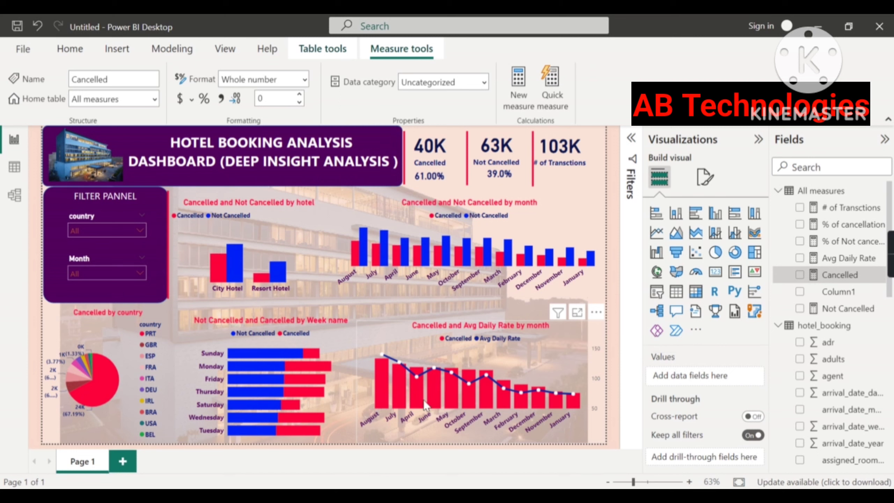
mouse_move(379, 405)
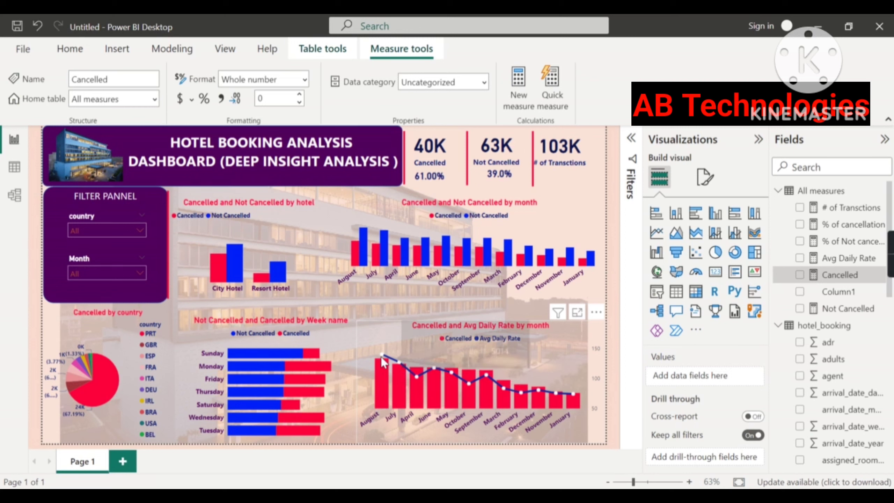
mouse_move(382, 353)
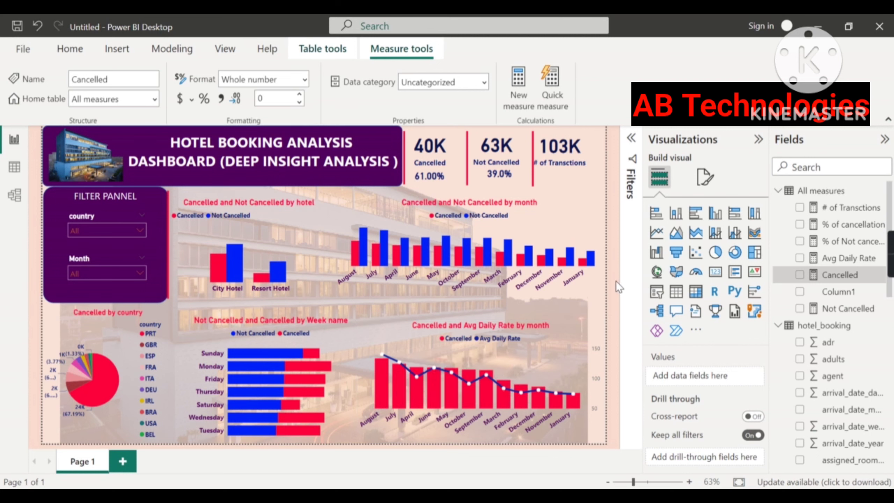
Step: Switch to the blank Power BI report and import the hotel_booking CSV file from drive E, folder Power BI Projects > Hotel booking project
mouse_move(609, 254)
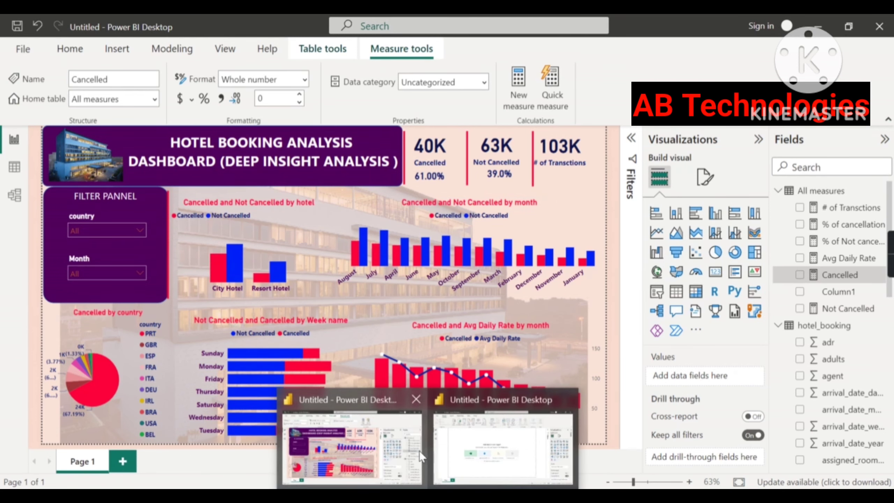
click(454, 453)
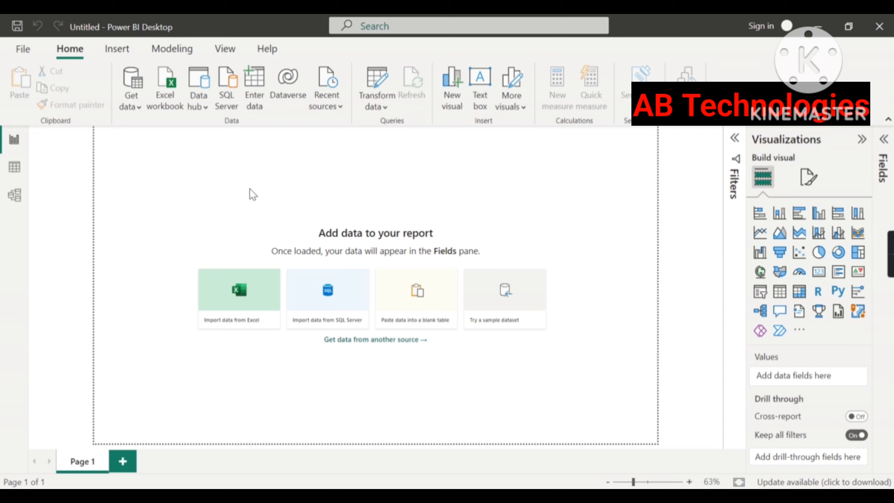
click(138, 105)
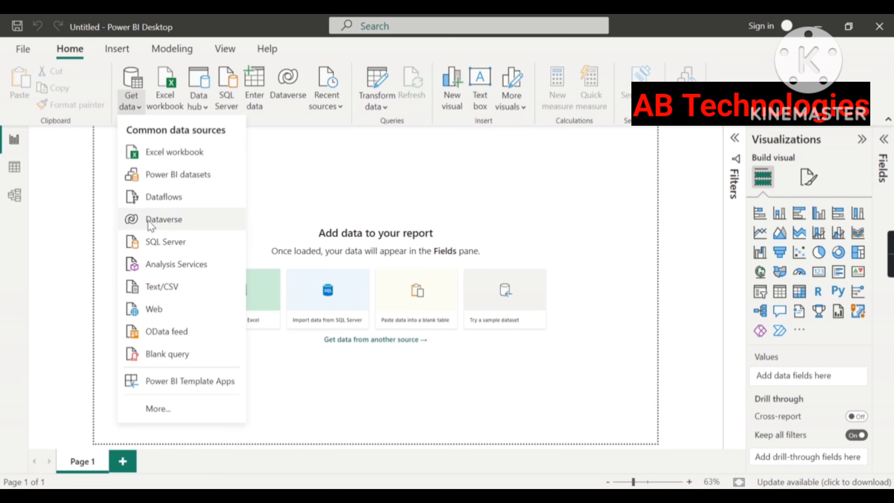
click(171, 292)
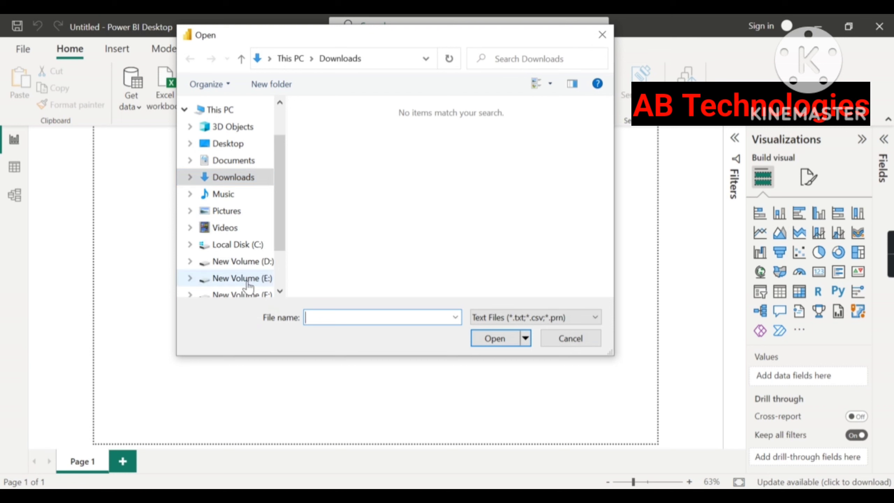
click(248, 280)
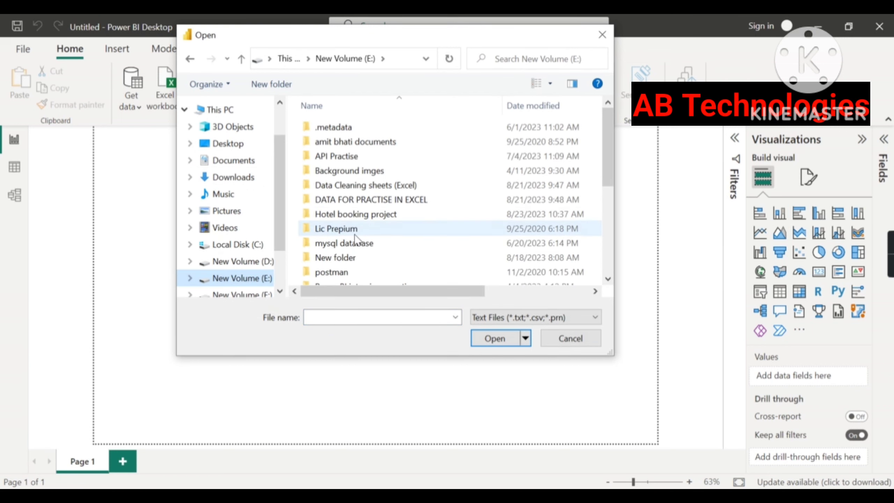
scroll(354, 238, down, 3)
click(355, 235)
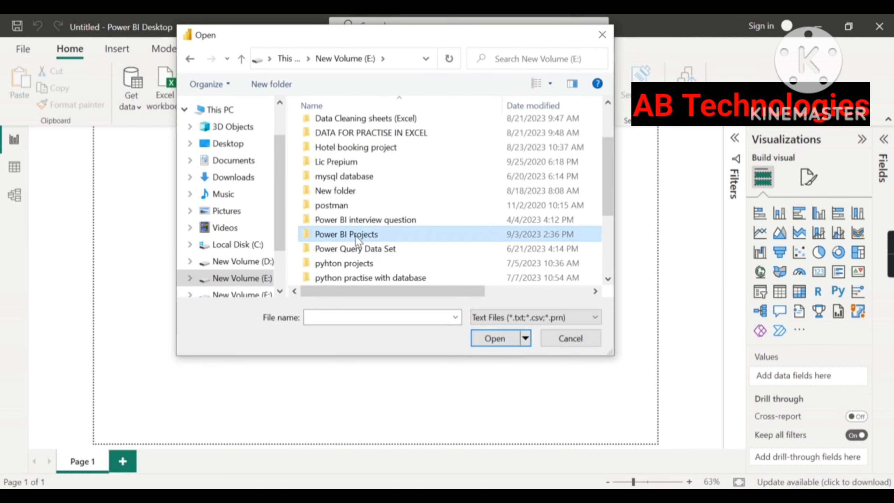
double_click(355, 236)
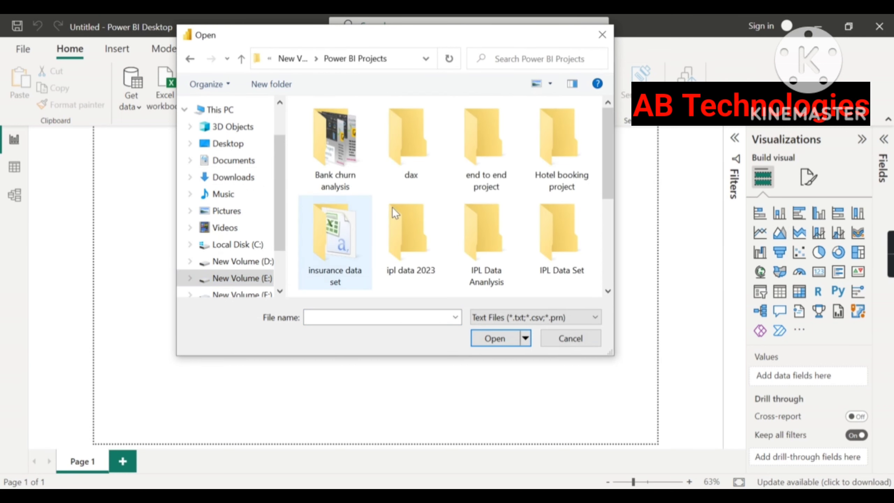
double_click(560, 176)
click(344, 127)
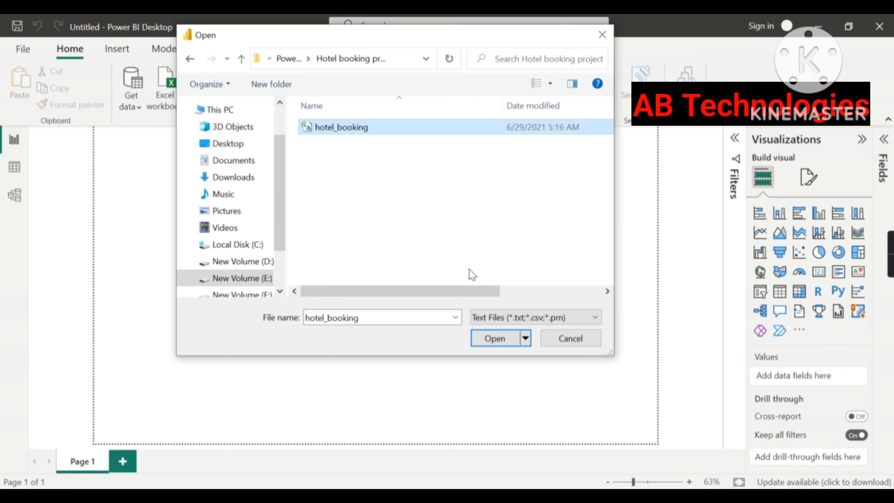
click(483, 339)
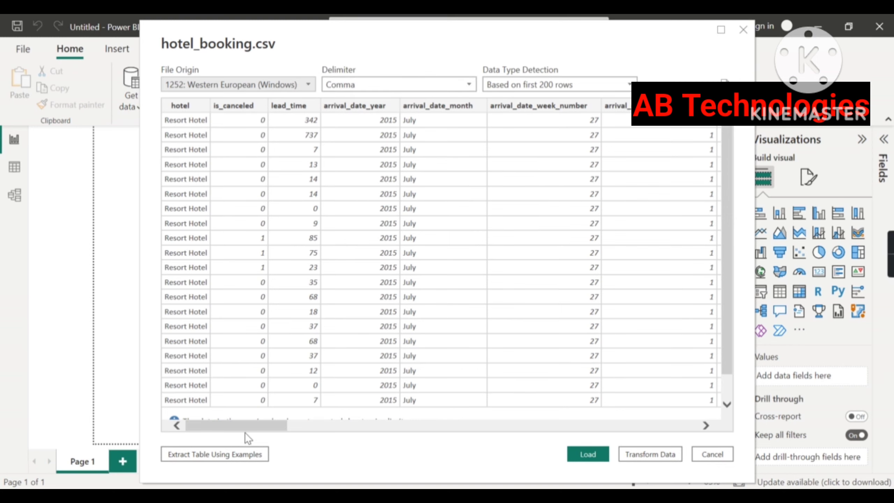
Step: Examine the columns in the hotel_booking.csv preview, from the hotel and arrival date fields through to the guests' contact details
drag(246, 429, 322, 430)
drag(252, 438, 205, 430)
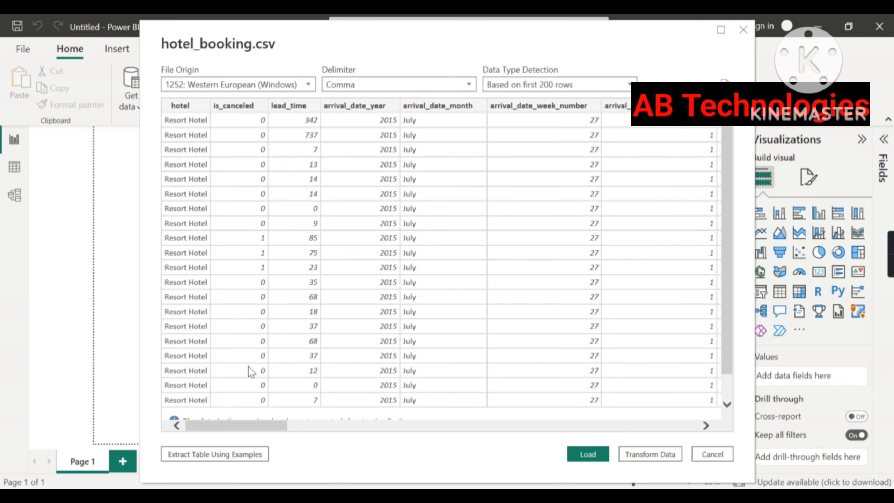
drag(259, 421, 267, 385)
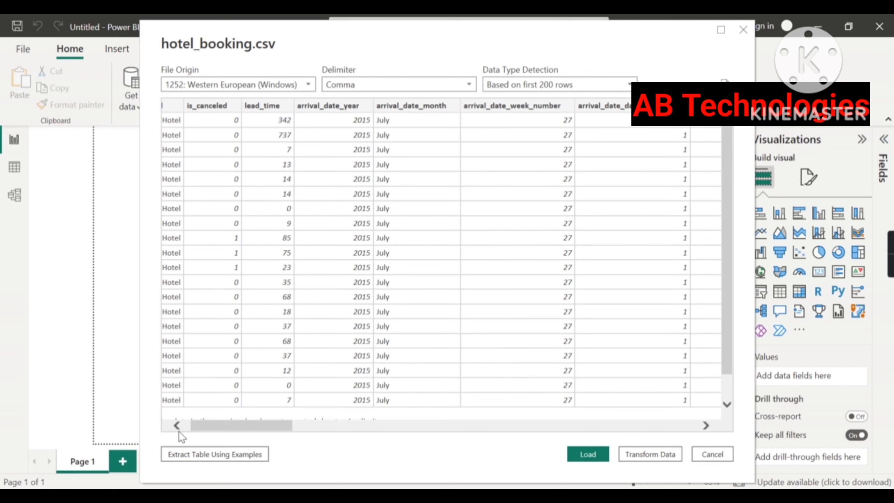
drag(250, 426, 270, 425)
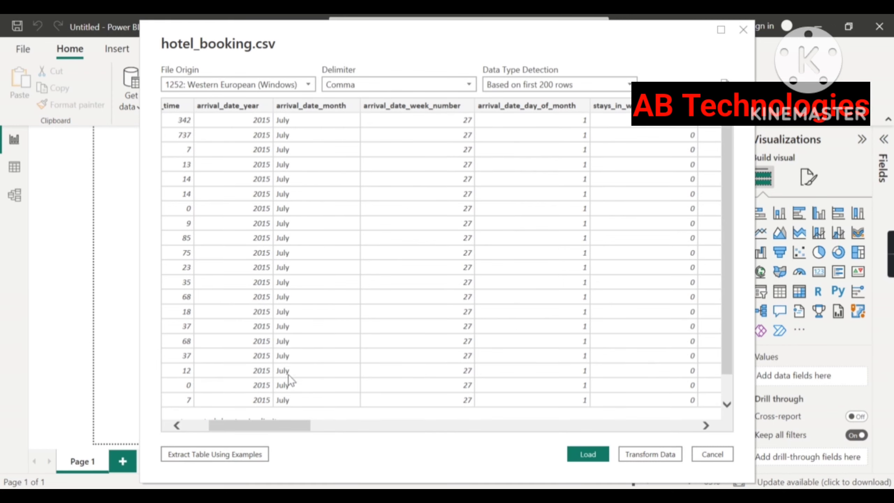
drag(301, 423, 340, 424)
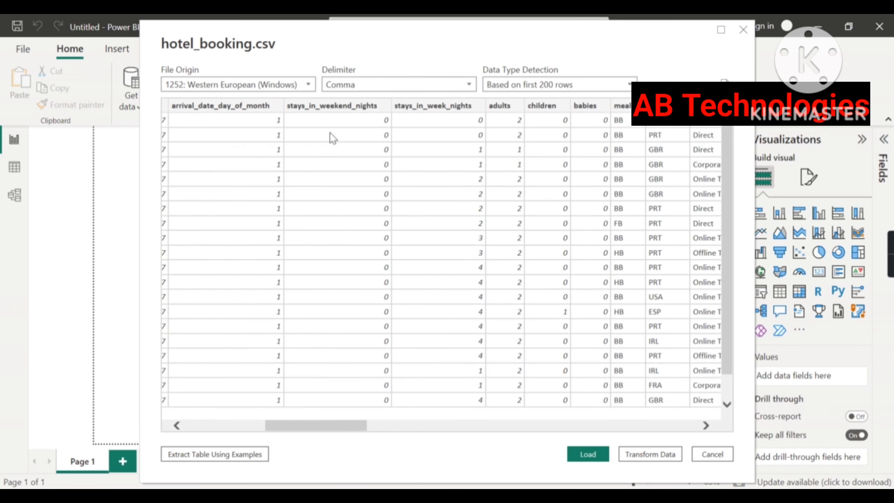
drag(337, 428, 381, 441)
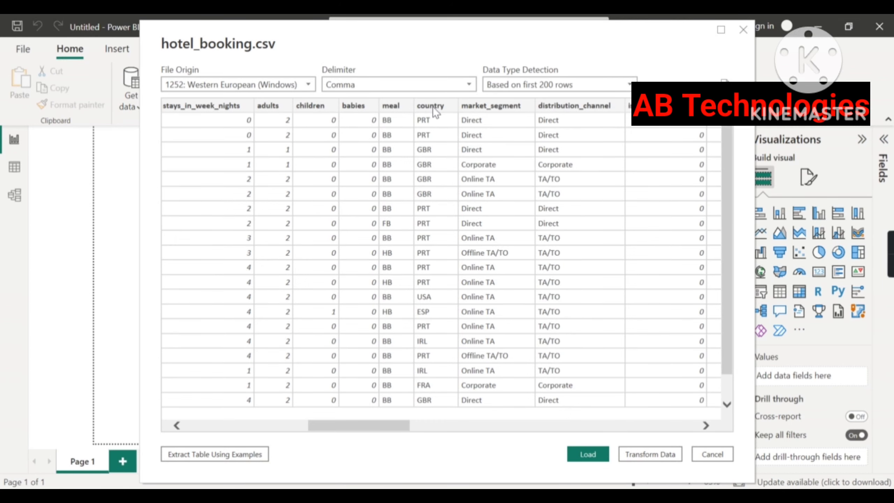
click(415, 426)
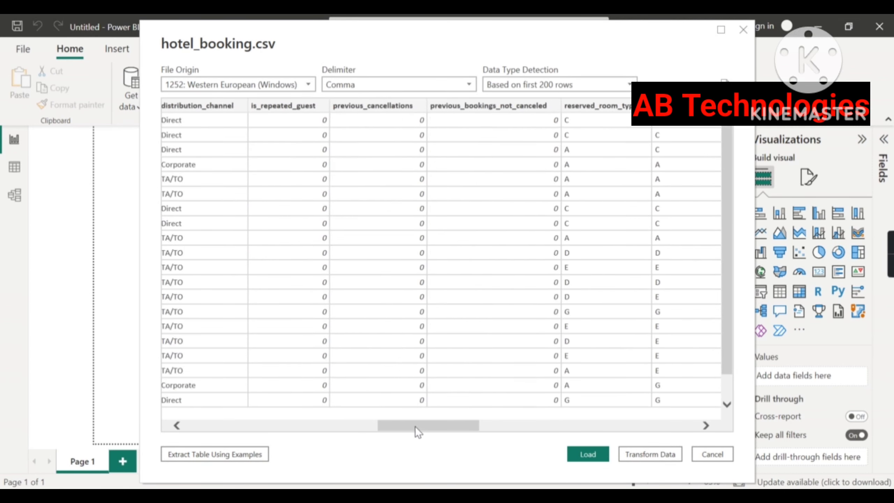
click(422, 429)
drag(415, 427, 650, 433)
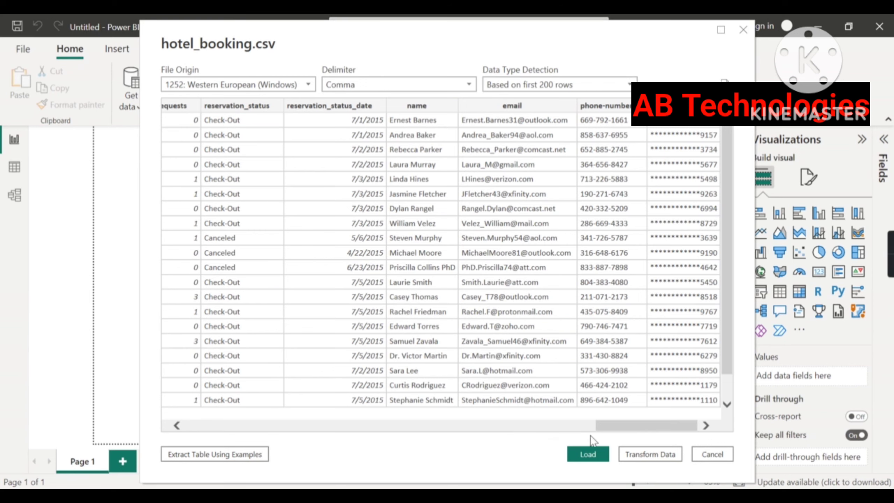
drag(613, 421, 626, 451)
Step: Open the data for transformation in Power Query and remove the hotel, name, email, phone-number and credit_card columns
click(661, 453)
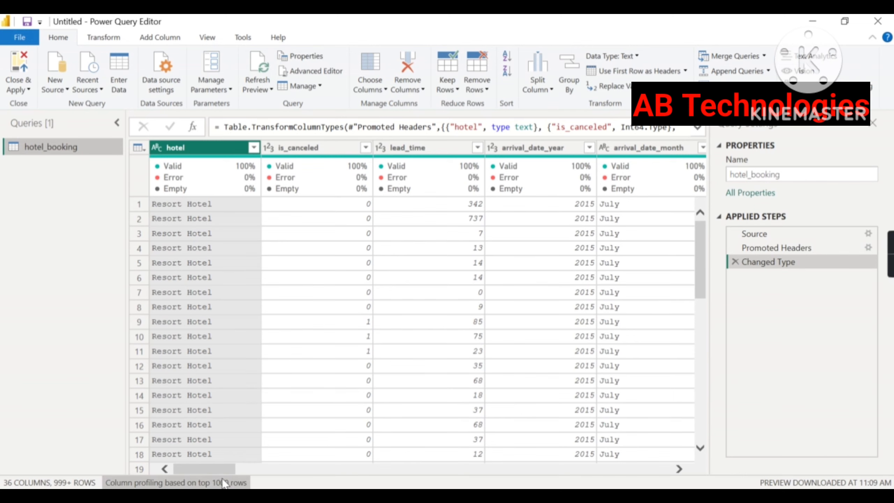
drag(206, 470, 661, 476)
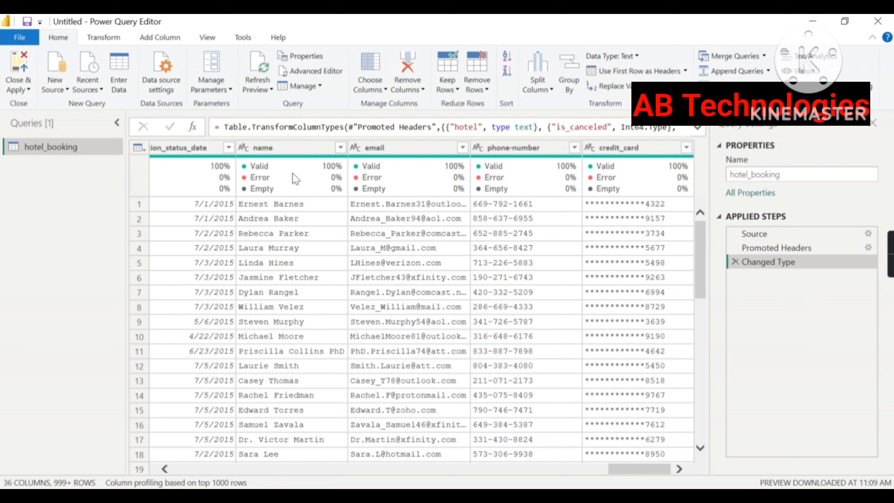
mouse_move(286, 168)
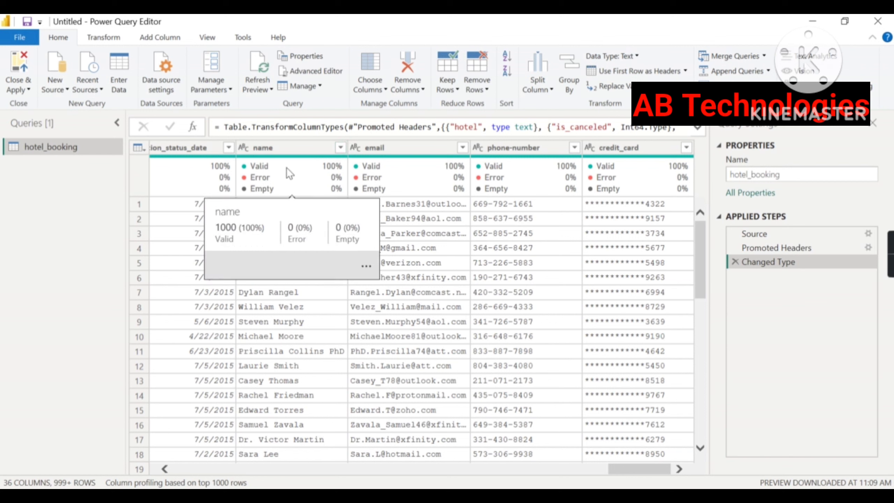
click(292, 147)
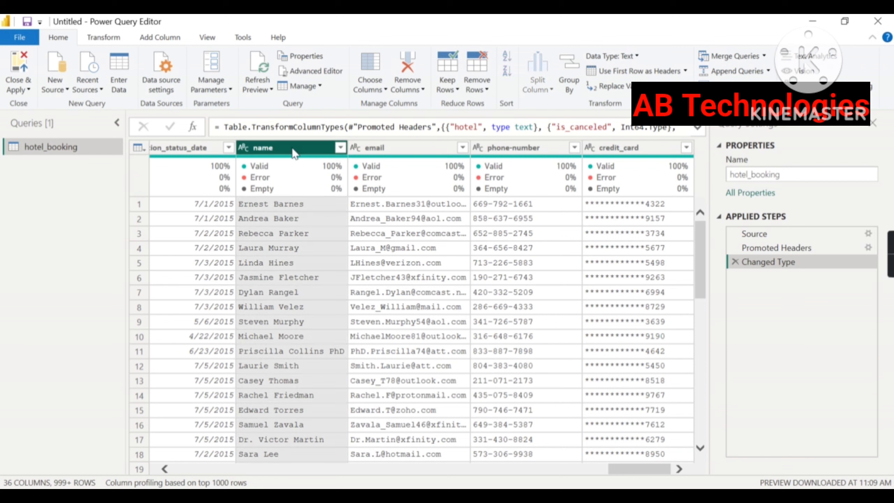
ctrl+click(436, 149)
ctrl+click(484, 149)
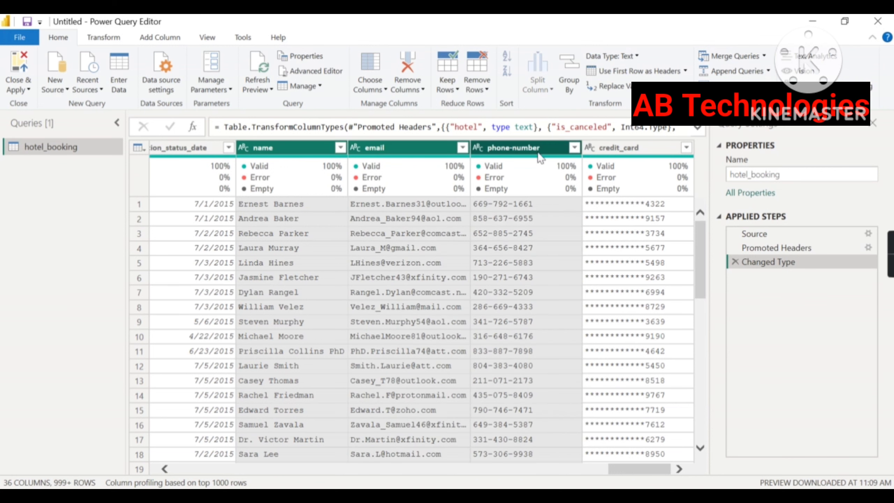
ctrl+click(609, 152)
right_click(497, 148)
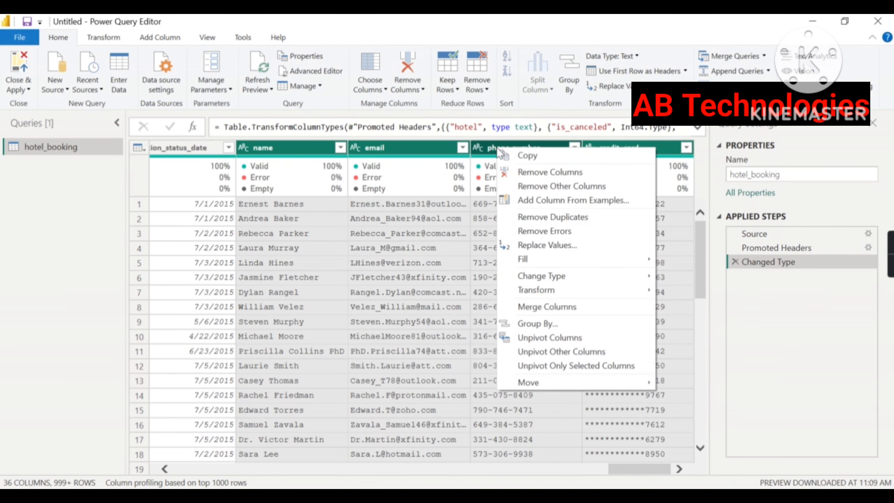
click(546, 173)
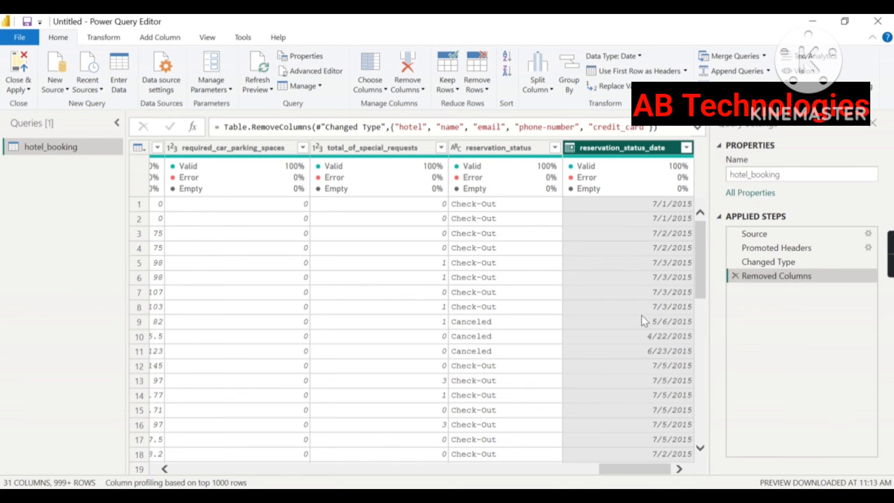
Step: Check the agent column's list of values without filtering it, and remove the agent, company and days_in_waiting_list columns
drag(622, 464, 513, 464)
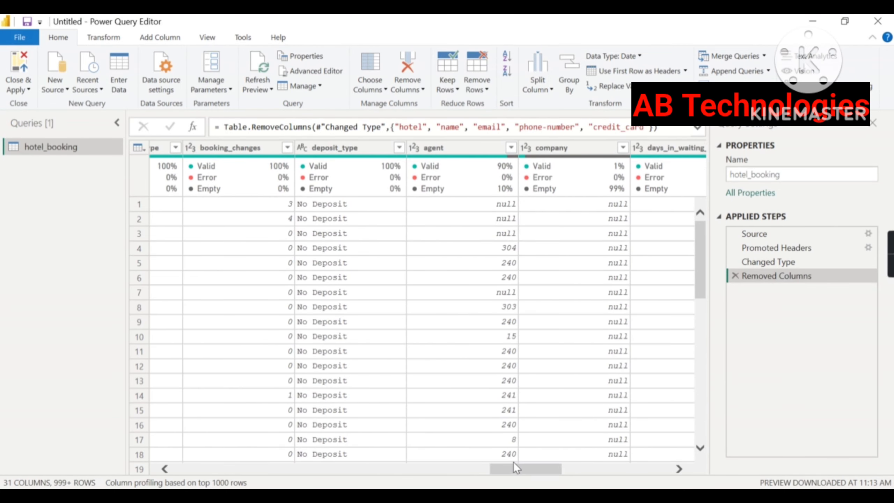
click(511, 148)
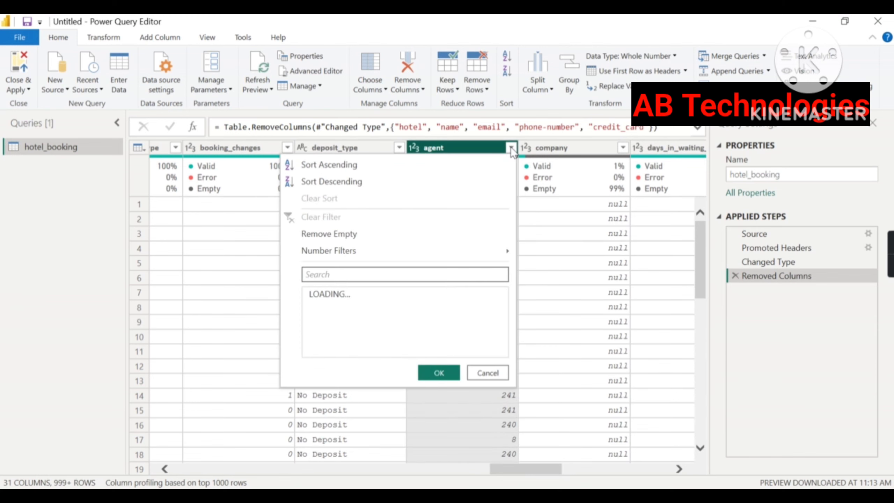
scroll(424, 340, down, 2)
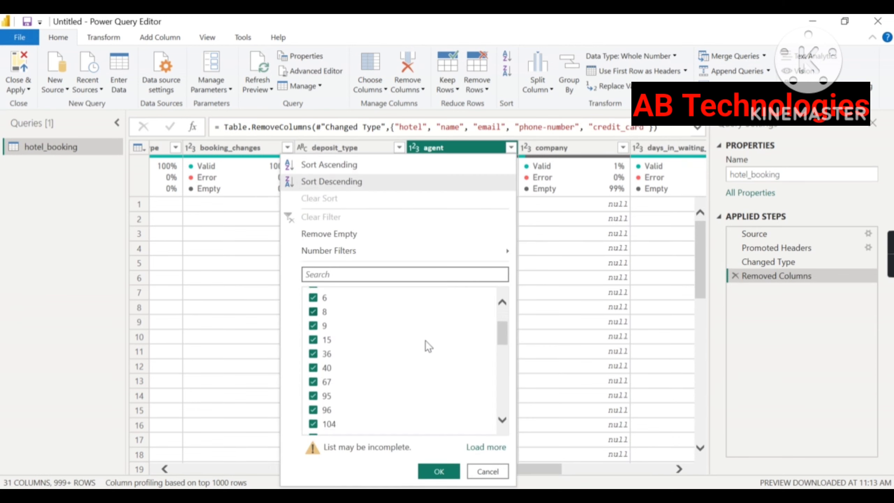
scroll(424, 340, up, 2)
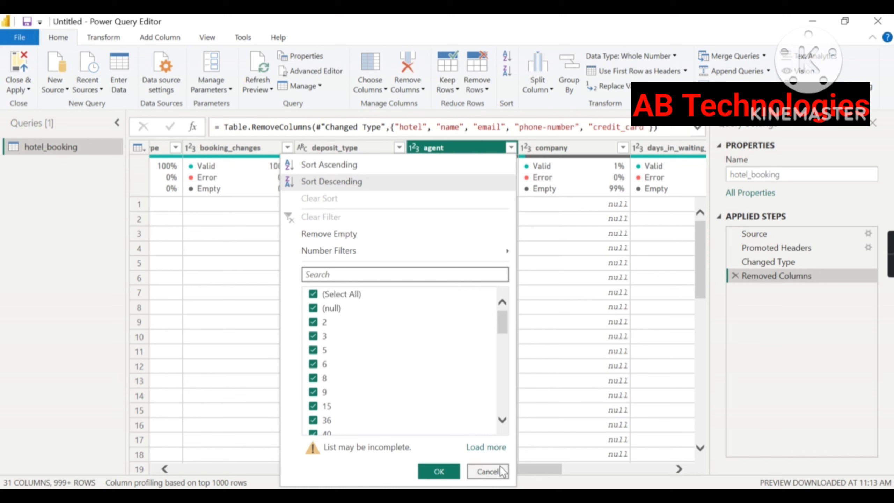
click(488, 472)
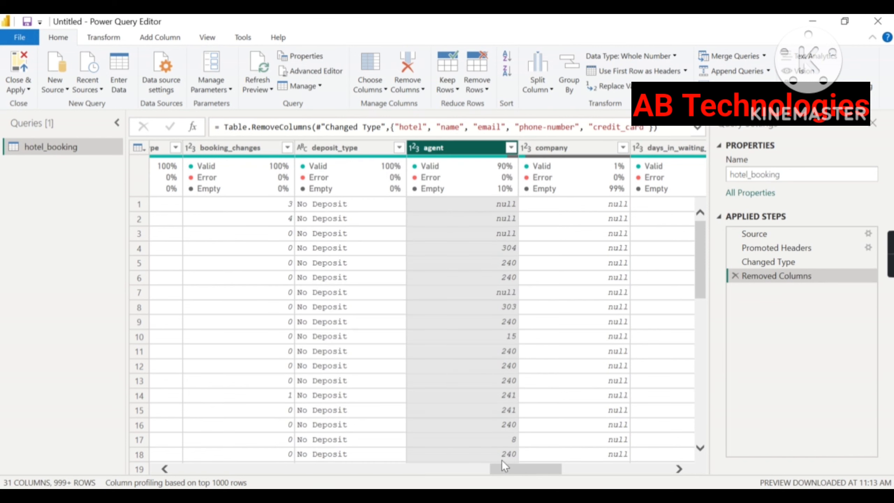
ctrl+click(569, 150)
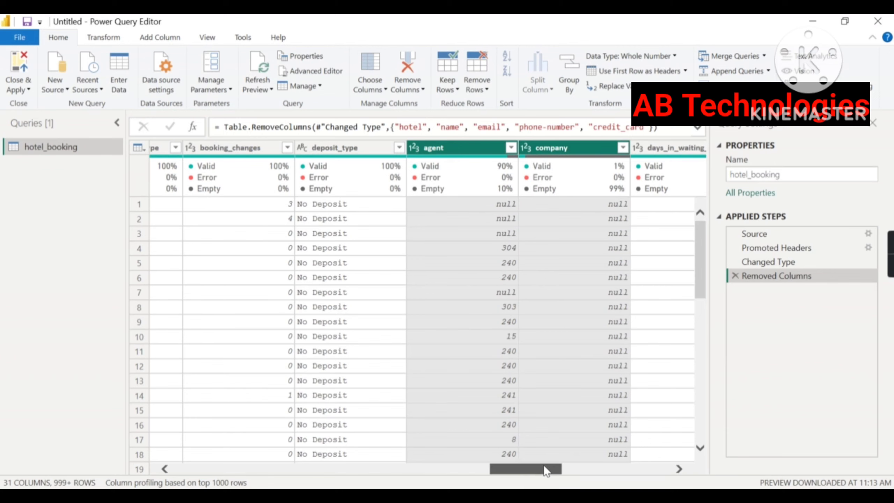
drag(545, 467, 562, 467)
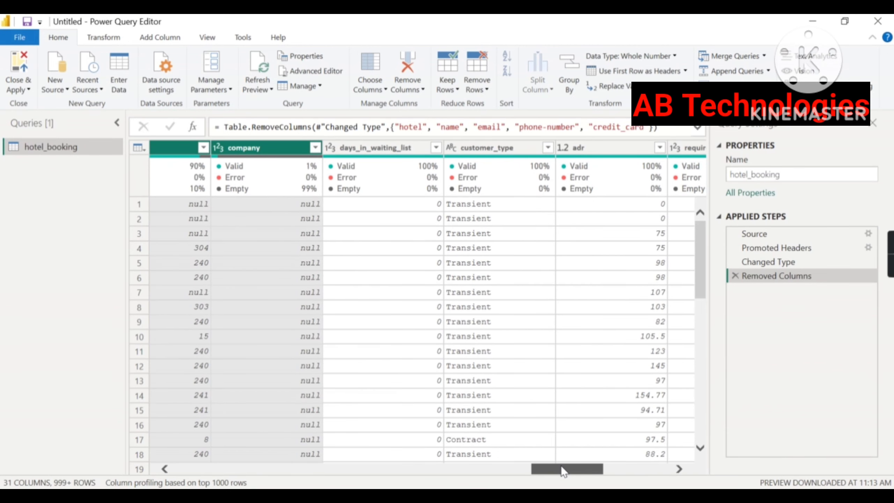
ctrl+click(383, 151)
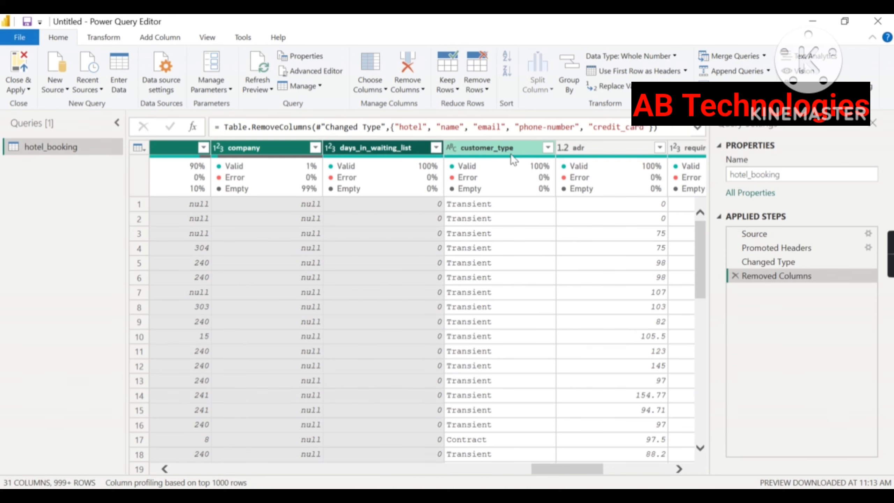
drag(583, 472, 501, 469)
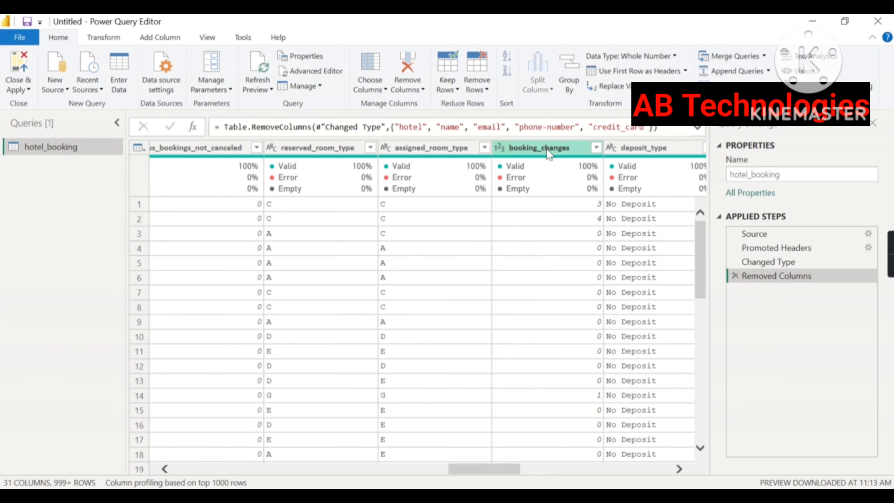
mouse_move(542, 169)
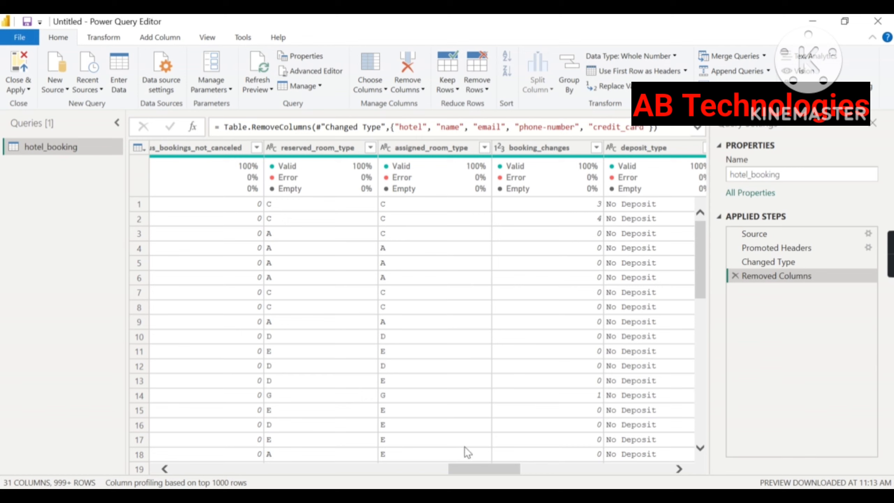
click(418, 90)
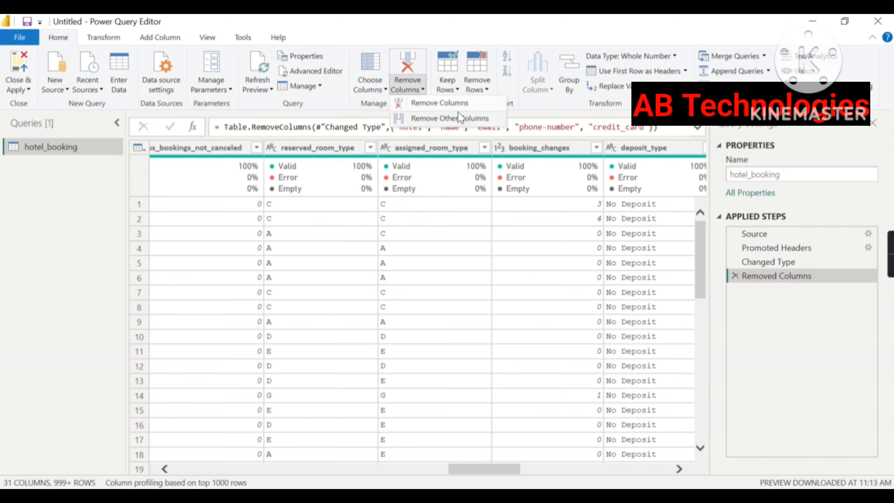
click(428, 104)
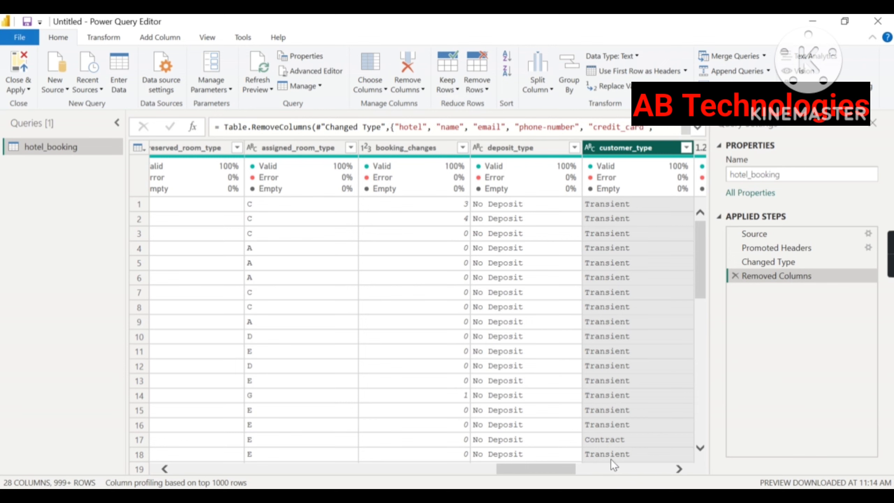
Step: Turn the Column quality display off and back on for the hotel_booking columns
drag(560, 473, 199, 463)
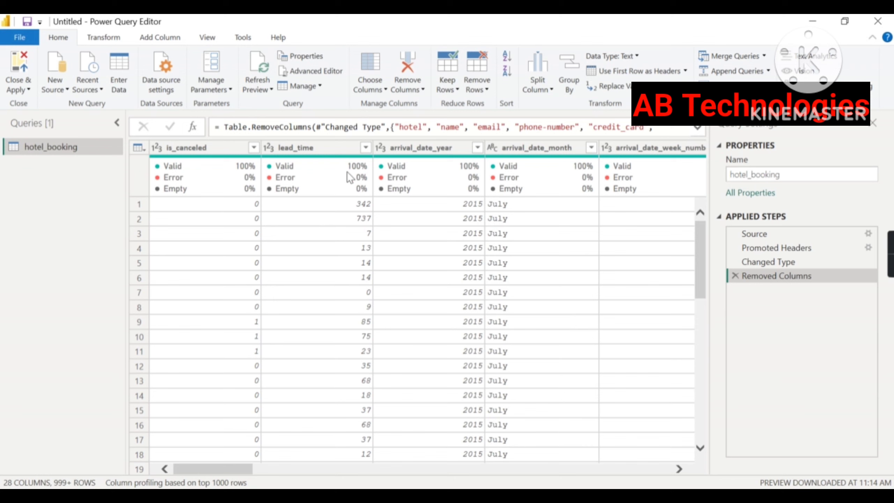
mouse_move(166, 164)
click(203, 42)
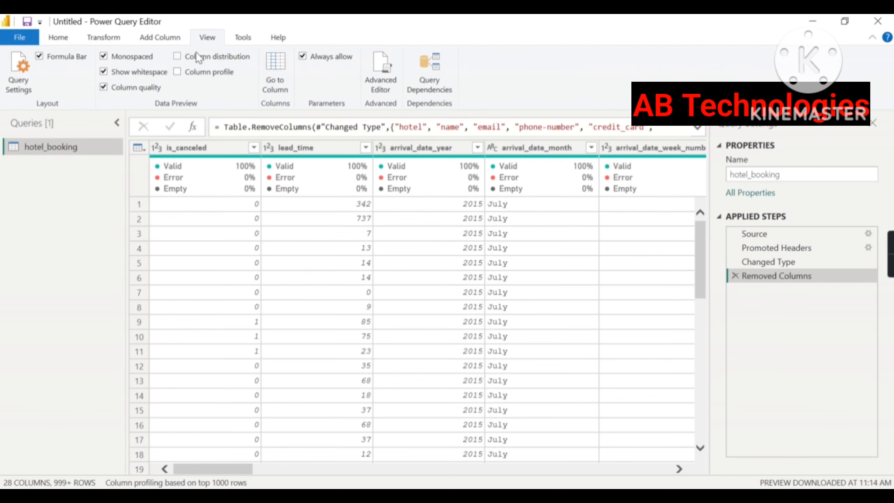
click(103, 87)
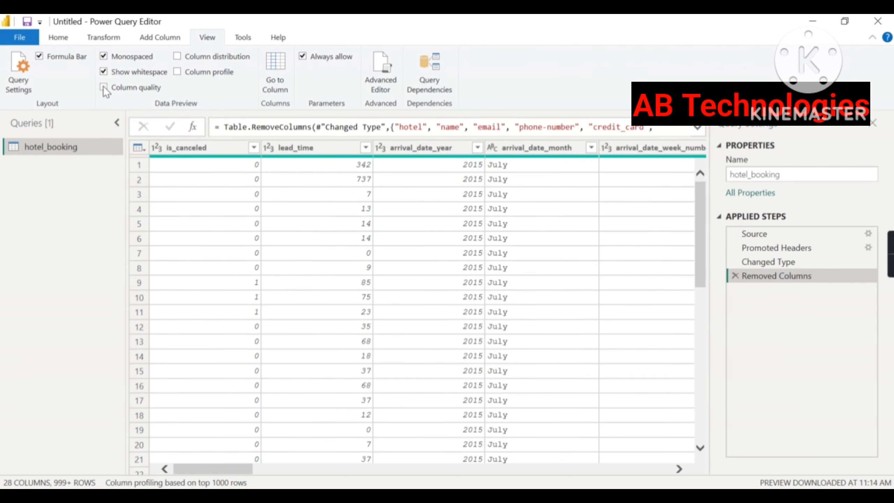
click(104, 87)
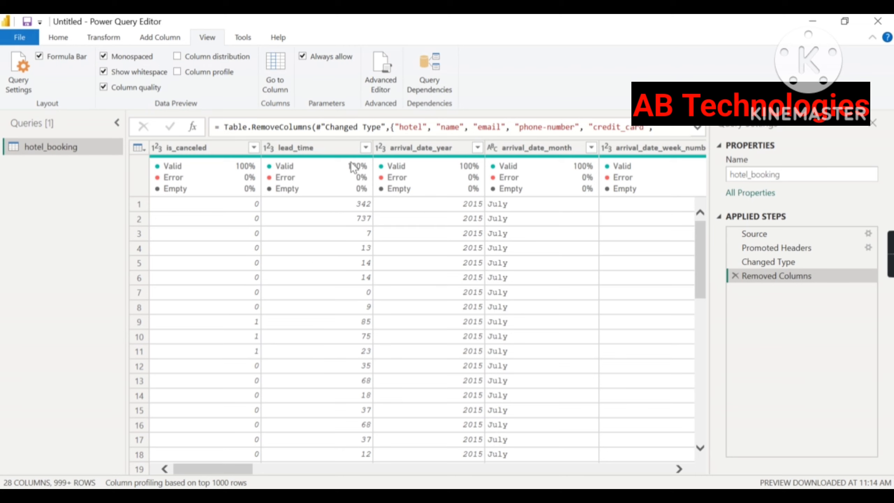
Step: Close the Power Query Editor and apply the hotel_booking query changes to the report
click(69, 34)
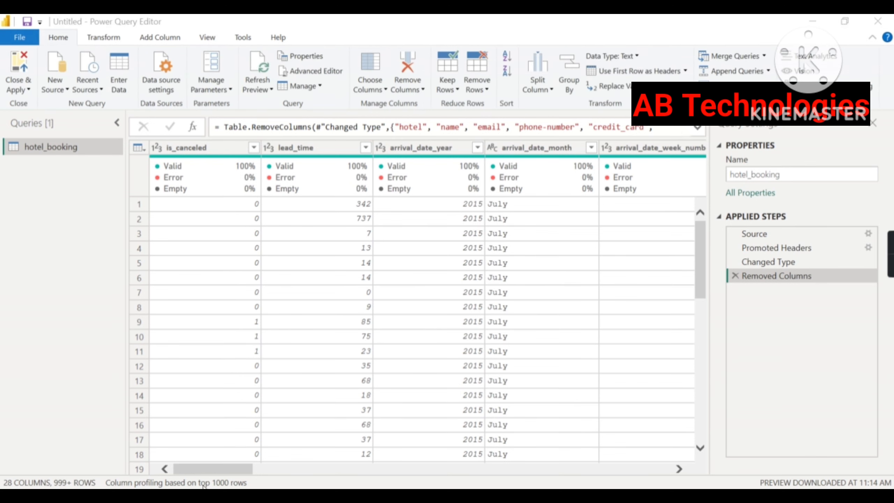
mouse_move(174, 472)
mouse_down()
mouse_move(365, 486)
mouse_move(328, 473)
mouse_move(165, 470)
mouse_up()
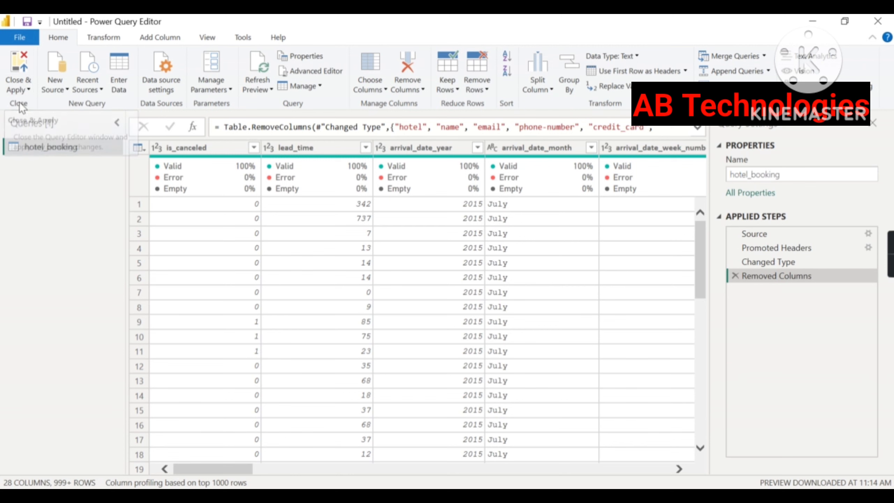
click(24, 86)
click(32, 133)
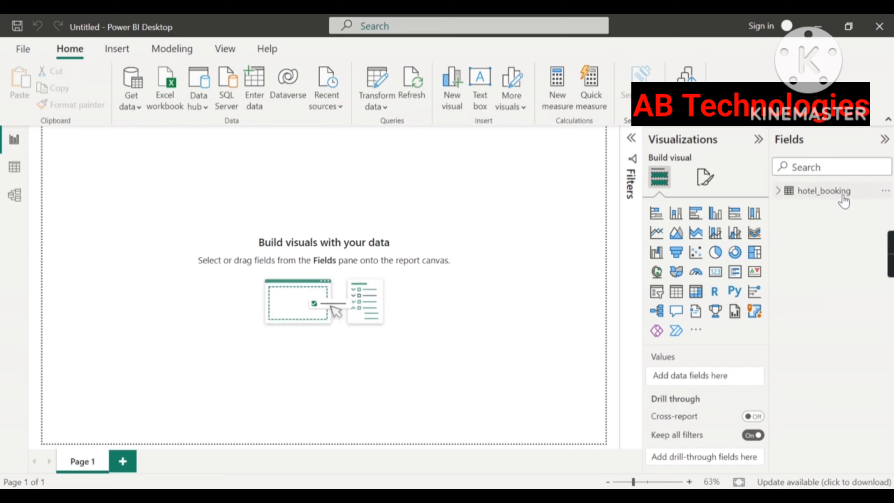
Step: Expand the hotel_booking table and look through its list of loaded fields
click(778, 192)
scroll(850, 359, down, 1)
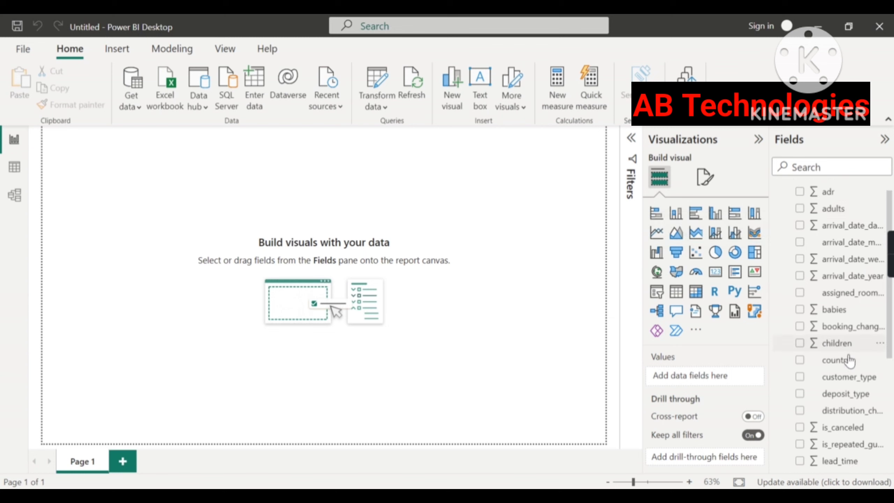
scroll(850, 360, down, 3)
scroll(850, 360, up, 1)
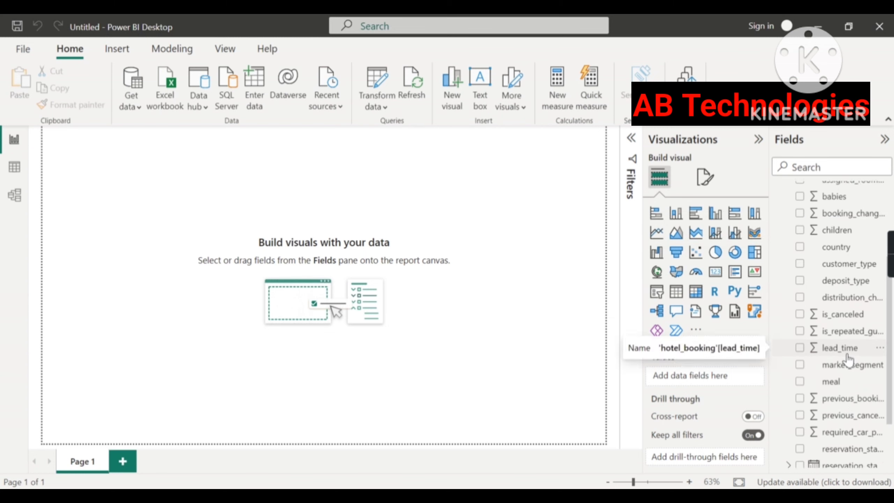
scroll(849, 359, up, 3)
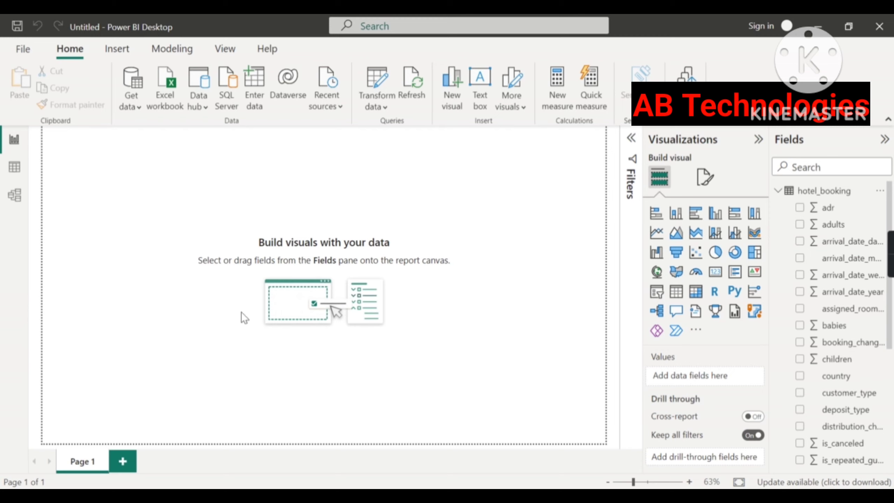
Step: View the hotel_booking rows in the data view and its table card in the model view, collapsing the Properties pane
click(14, 173)
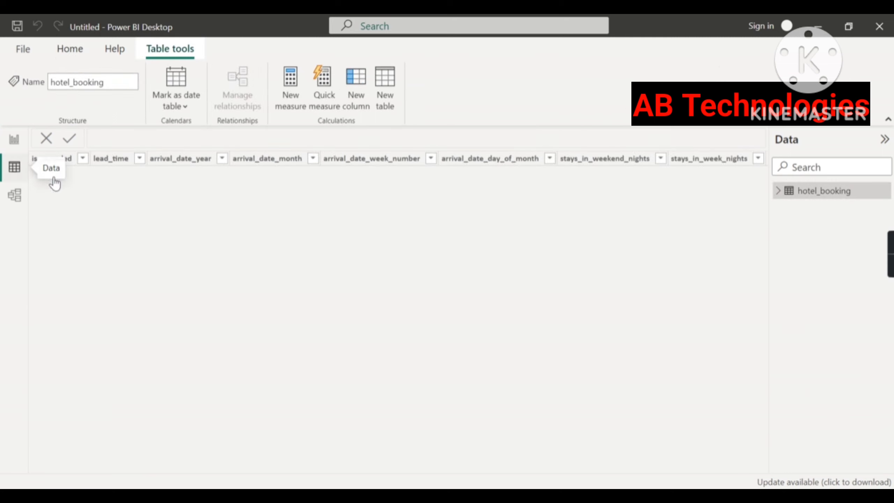
click(805, 202)
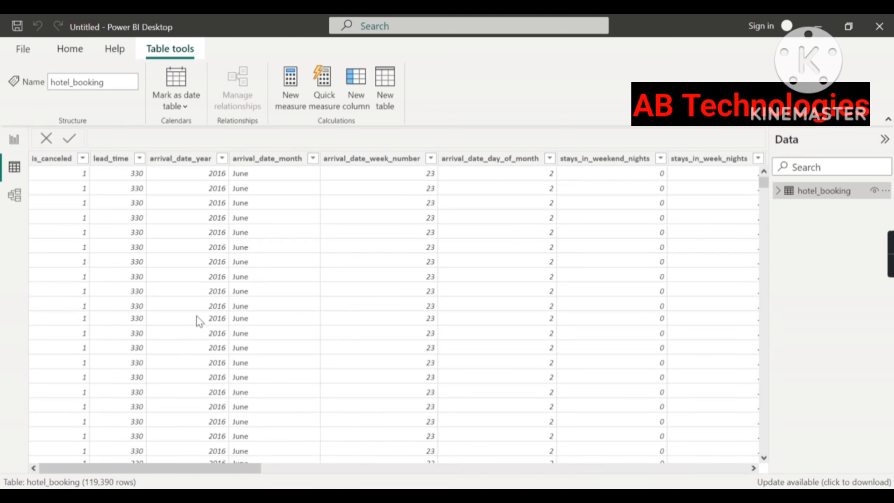
click(15, 195)
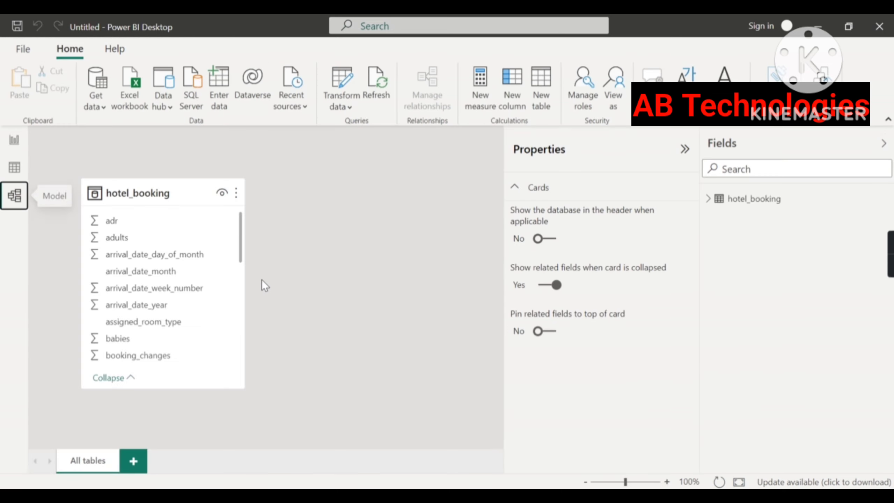
click(685, 149)
click(689, 153)
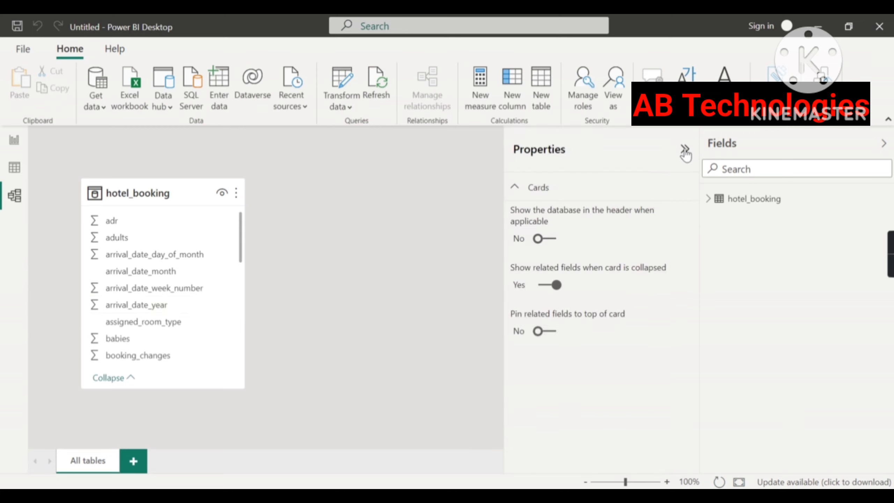
click(683, 151)
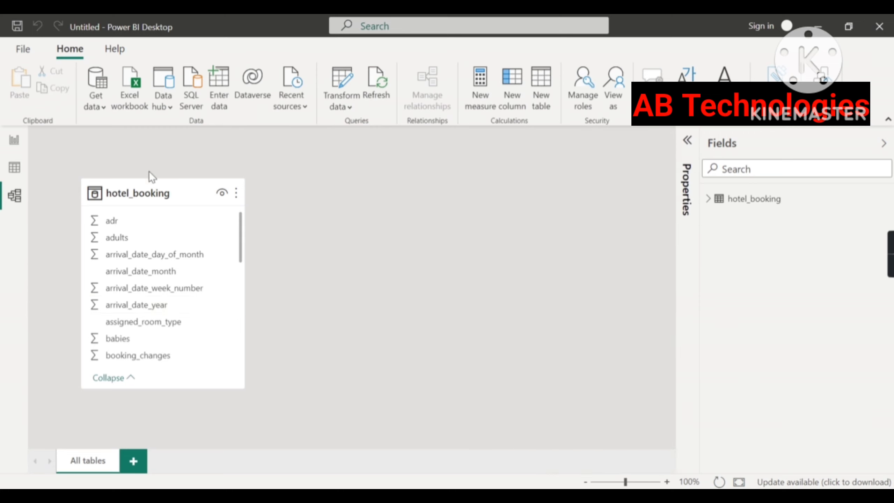
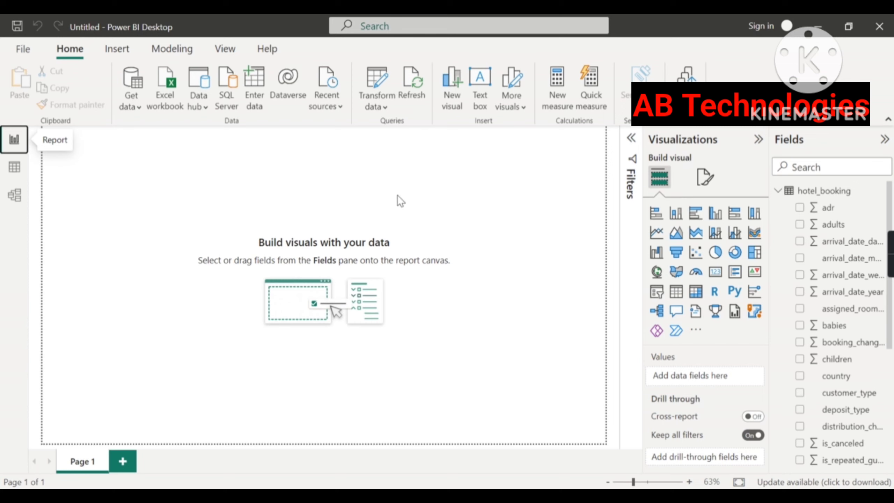
Step: Look at the finished hotel booking analysis dashboard in the other Power BI window and return to the blank report
mouse_move(460, 422)
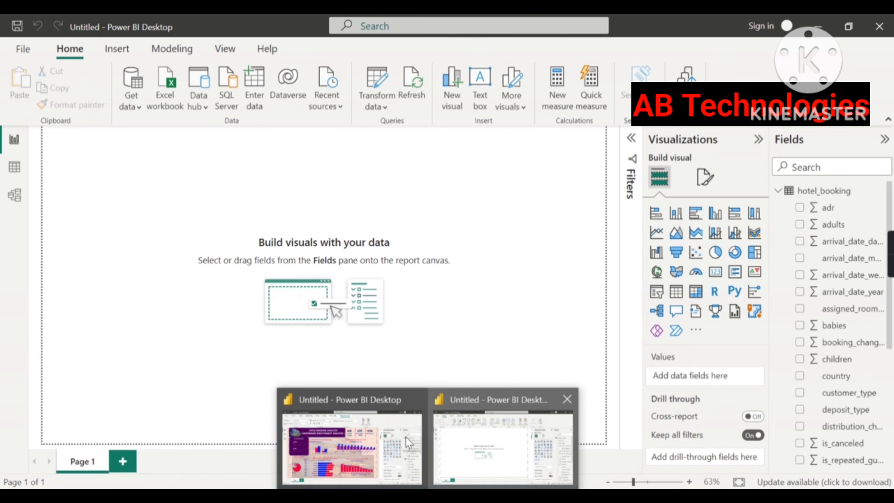
click(363, 456)
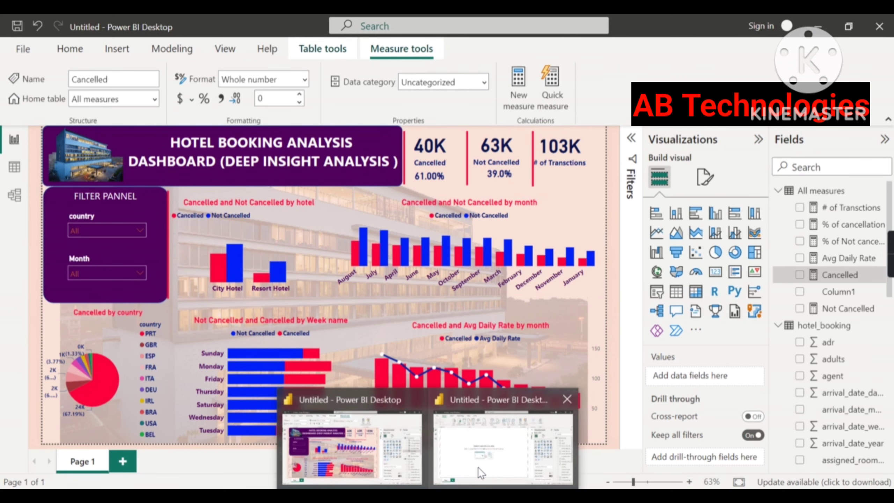
click(478, 467)
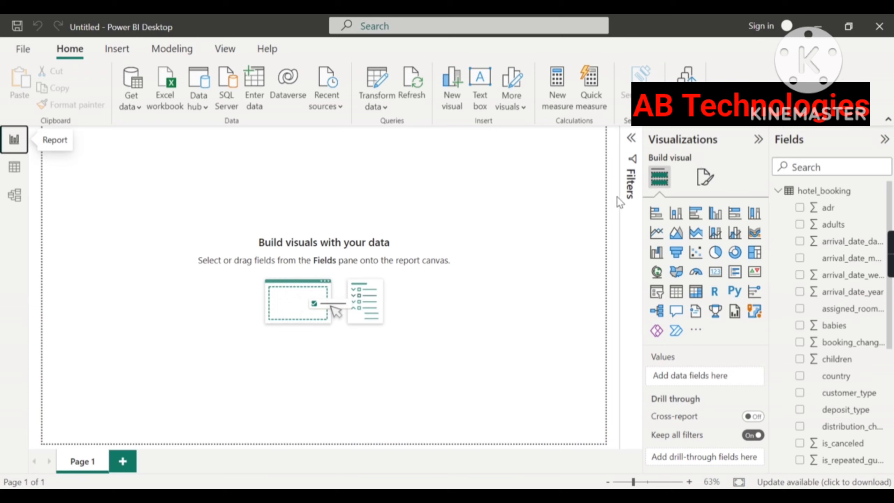
Step: Set Hotel-Building-PNG-Free-Image from the Downloads folder as the report page's canvas background image
click(709, 185)
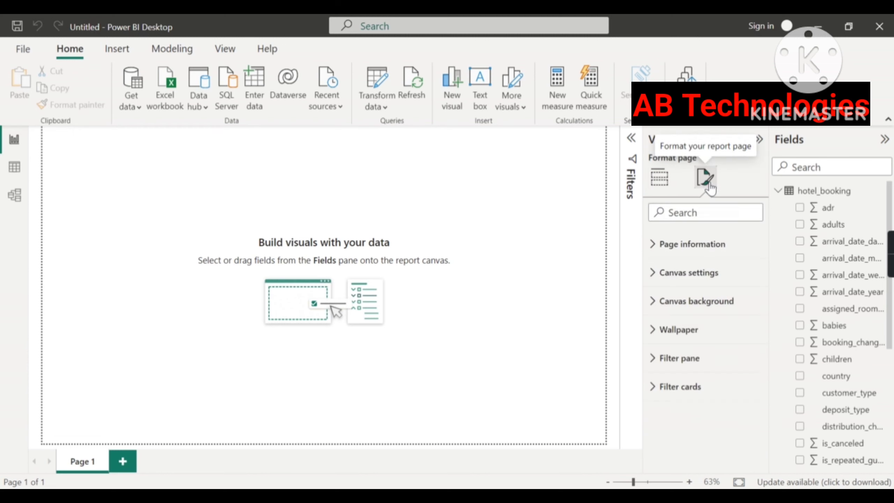
click(657, 303)
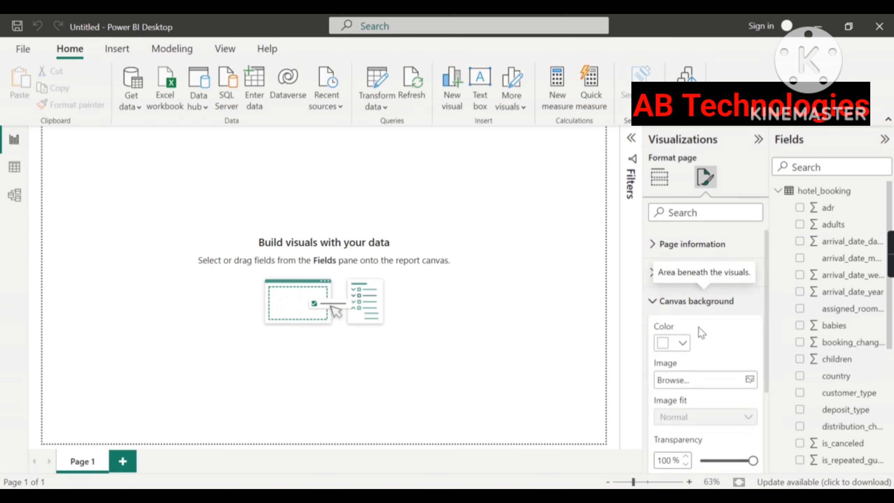
scroll(702, 331, down, 1)
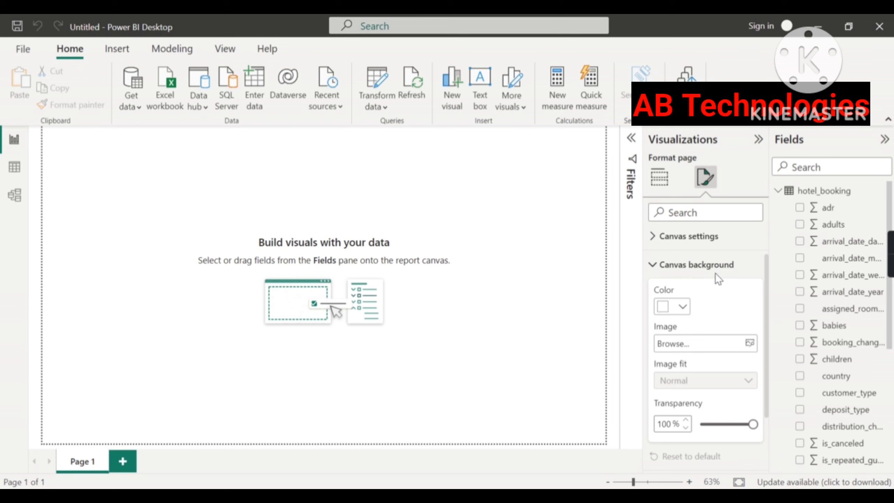
click(684, 307)
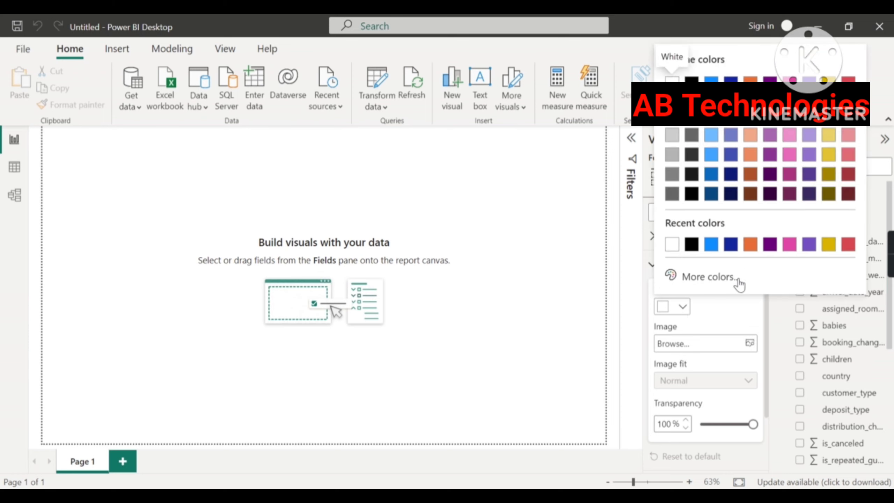
click(738, 309)
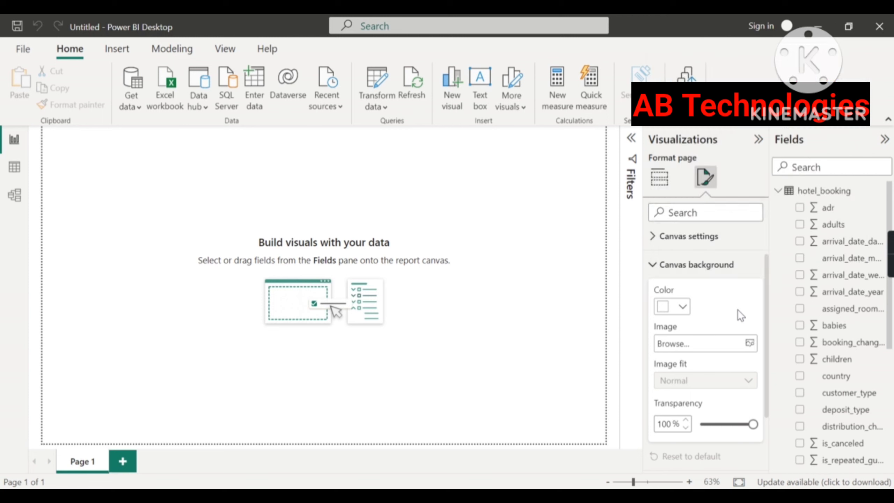
click(751, 345)
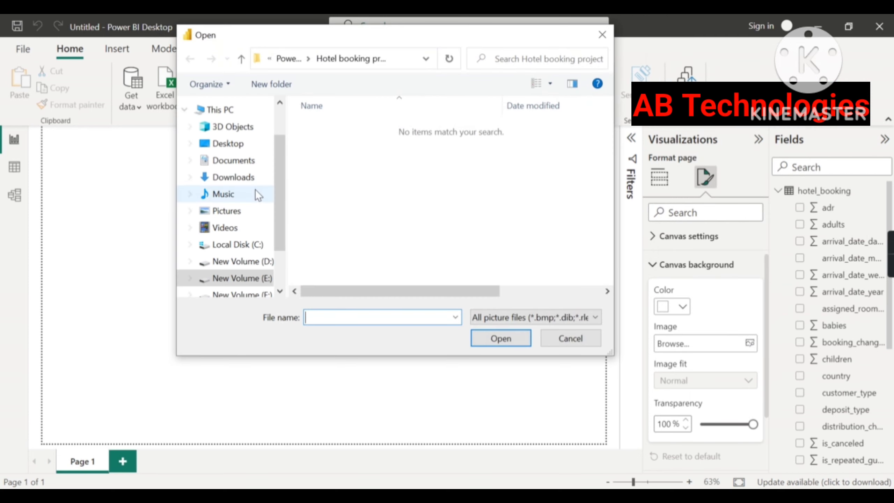
click(230, 181)
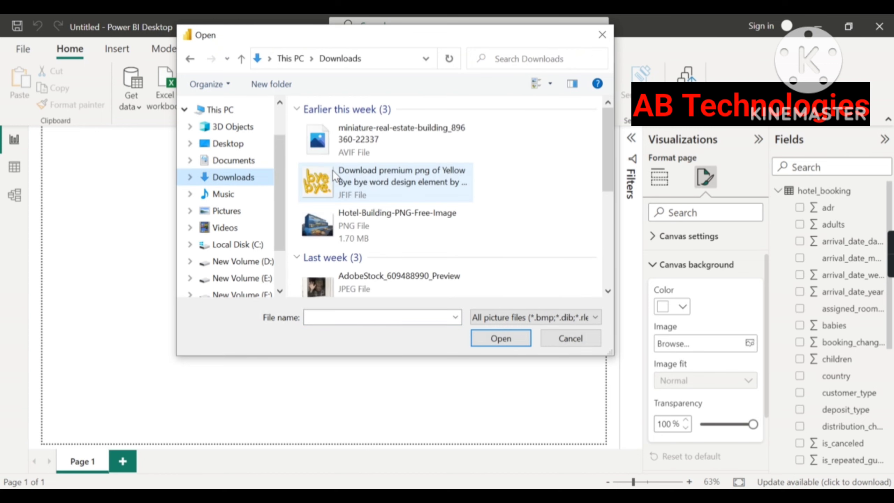
click(363, 216)
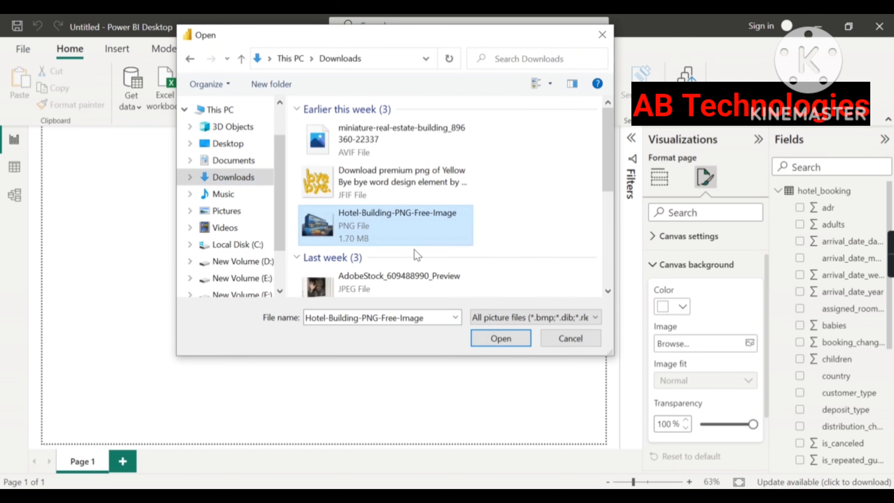
click(491, 339)
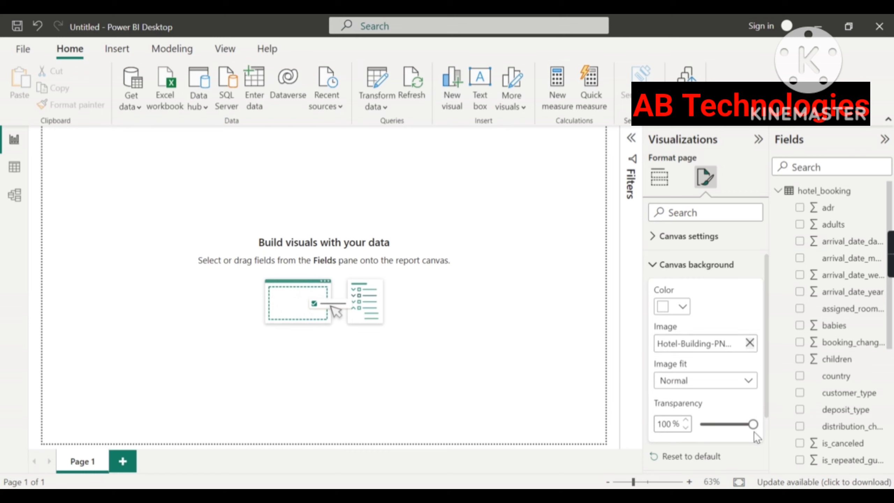
Step: Set the canvas background's image fit to Fit and its transparency to 50%
drag(752, 421, 687, 422)
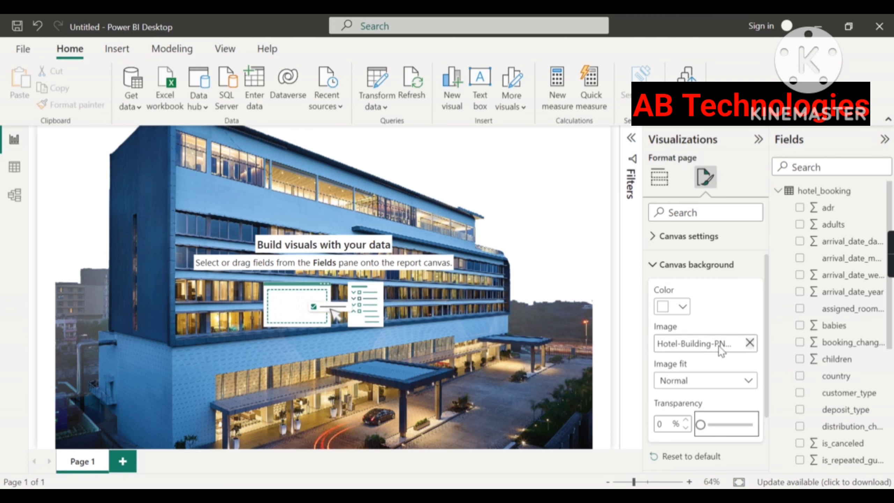
click(741, 384)
click(691, 412)
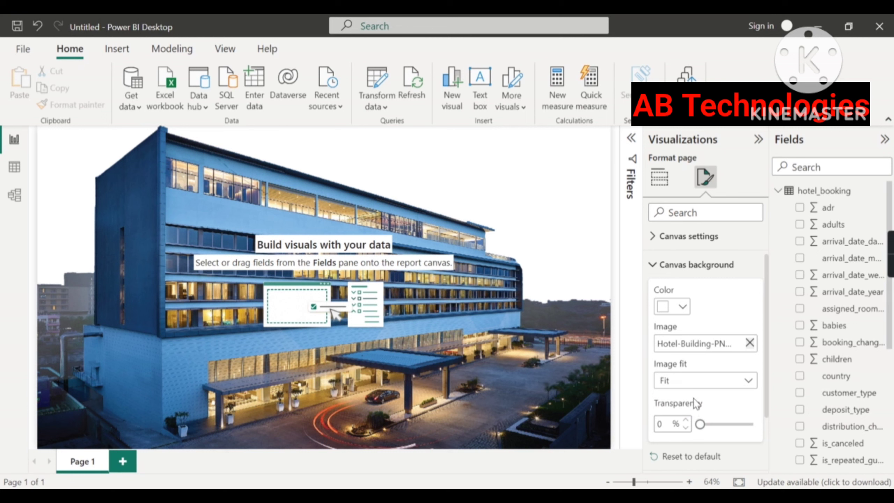
drag(700, 424, 726, 425)
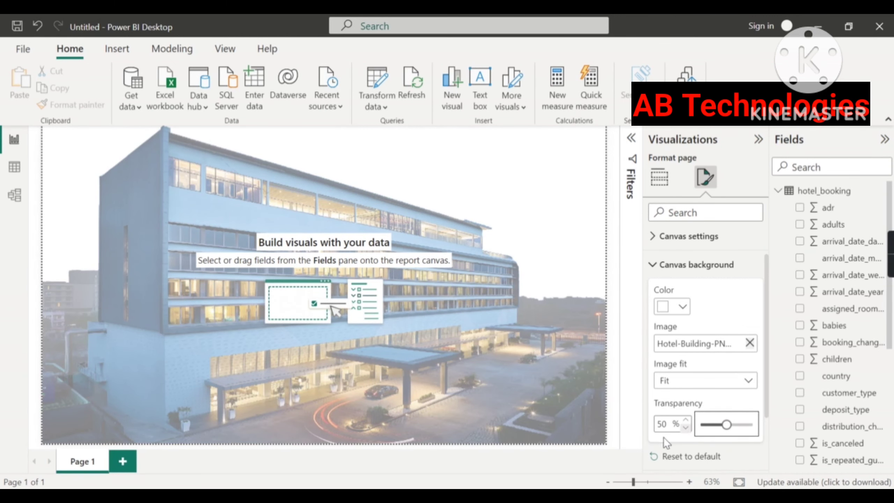
Step: Set the canvas background colour to a medium orange shade from the theme colours
click(655, 265)
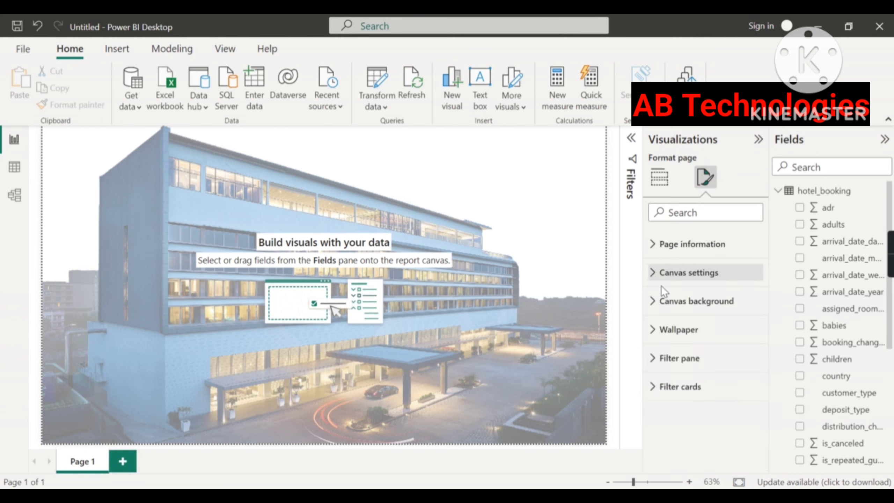
click(656, 301)
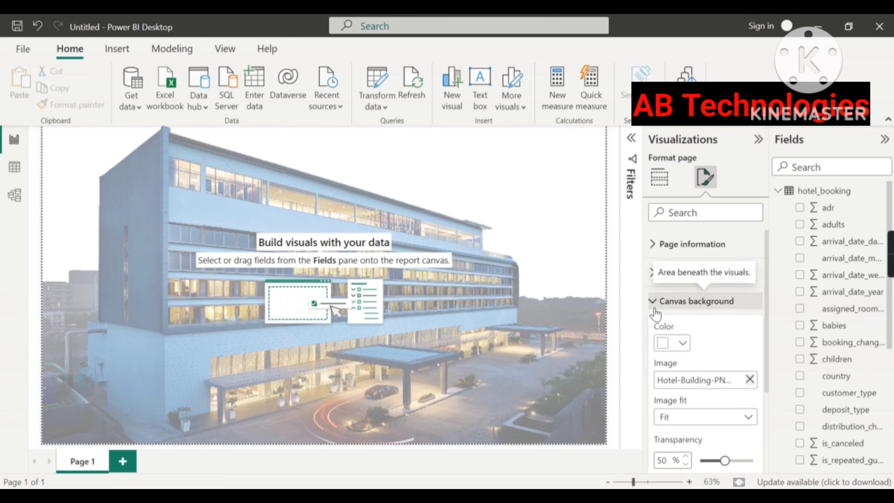
click(683, 344)
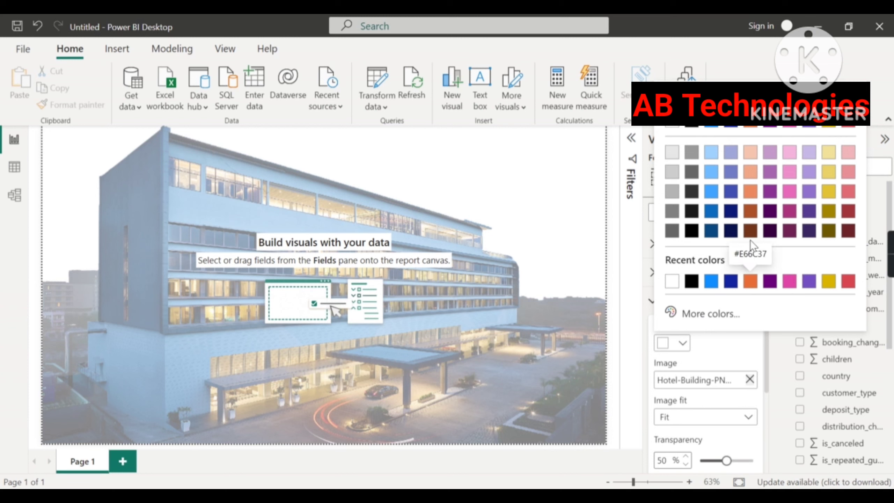
click(750, 193)
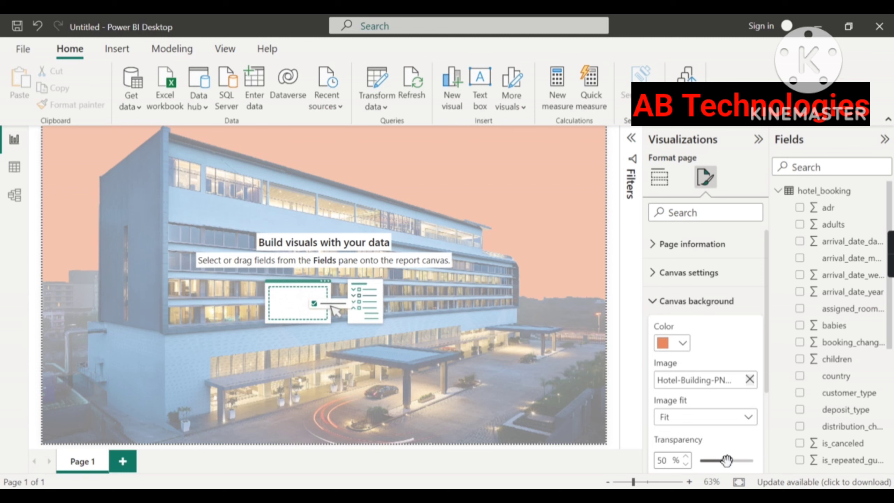
Step: Set the canvas background's transparency to 52% and its colour to white
mouse_move(722, 461)
mouse_down()
mouse_move(739, 461)
mouse_move(717, 460)
mouse_move(728, 461)
mouse_up()
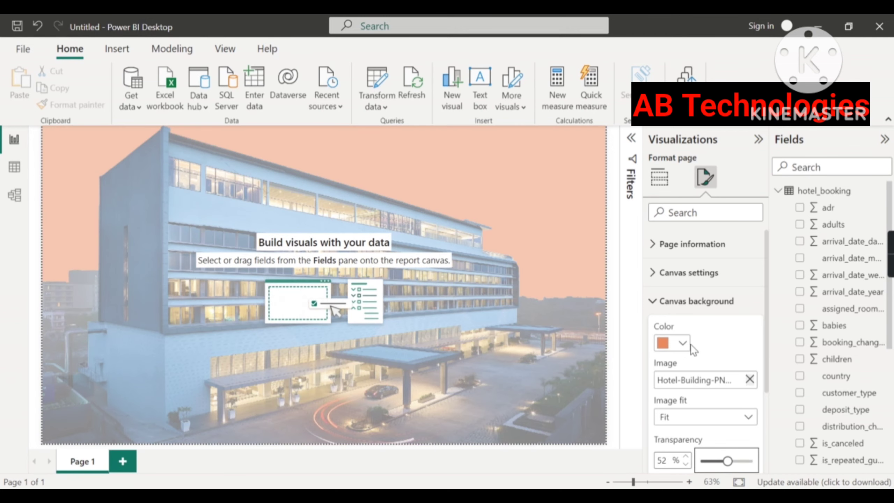
click(683, 344)
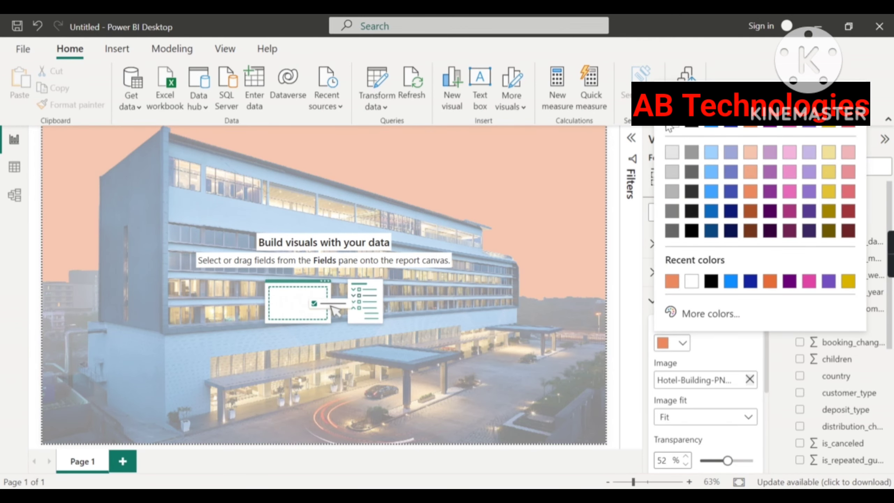
click(669, 137)
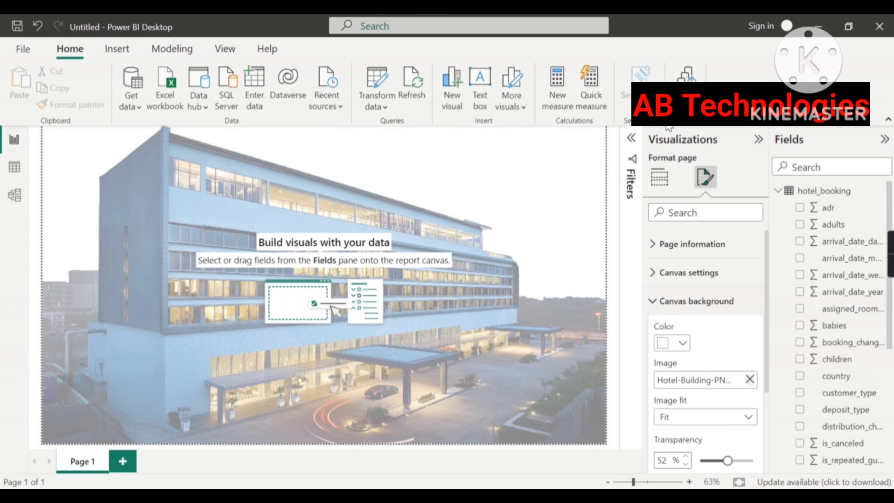
click(663, 305)
click(662, 302)
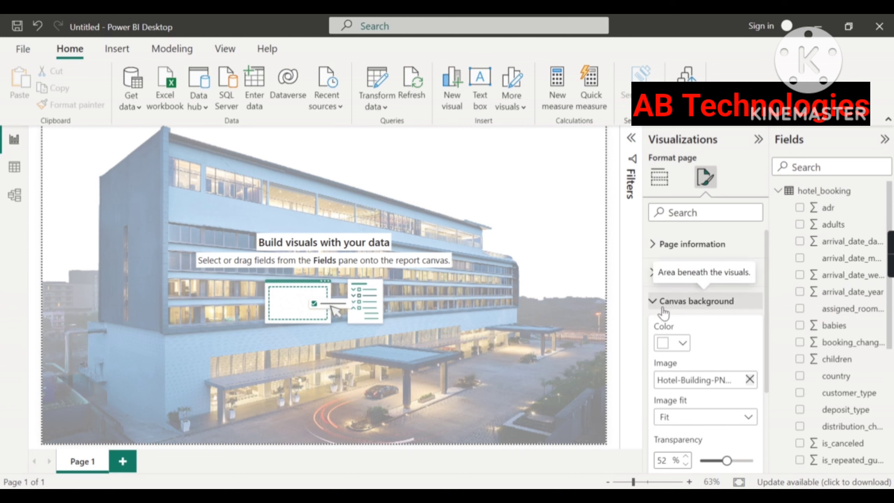
Step: Set the page wallpaper's colour to the recently used medium orange and its transparency to 54%
click(663, 302)
click(660, 337)
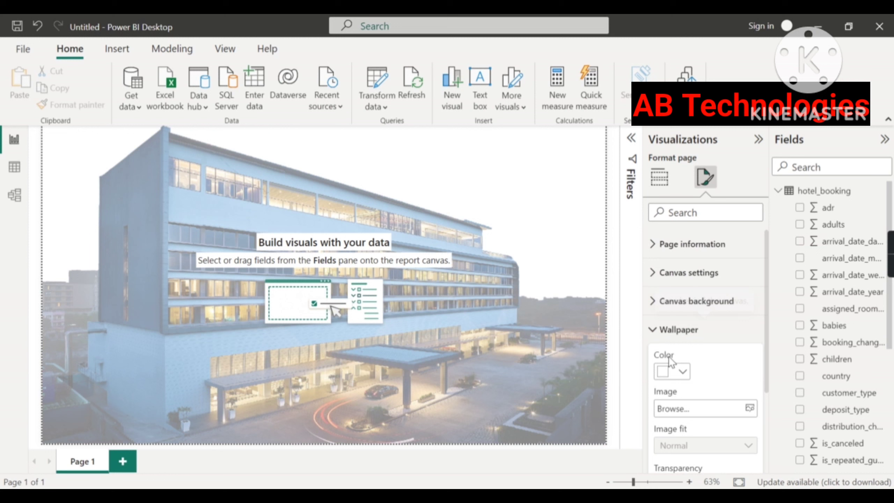
click(682, 373)
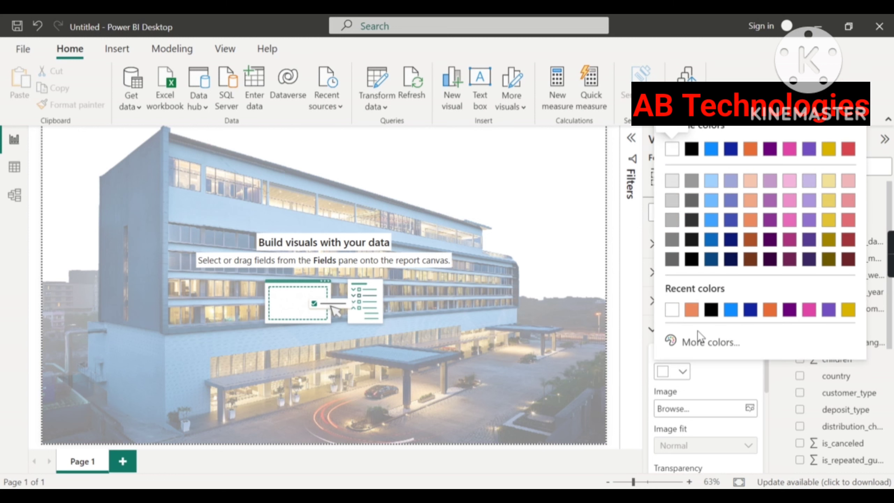
click(691, 310)
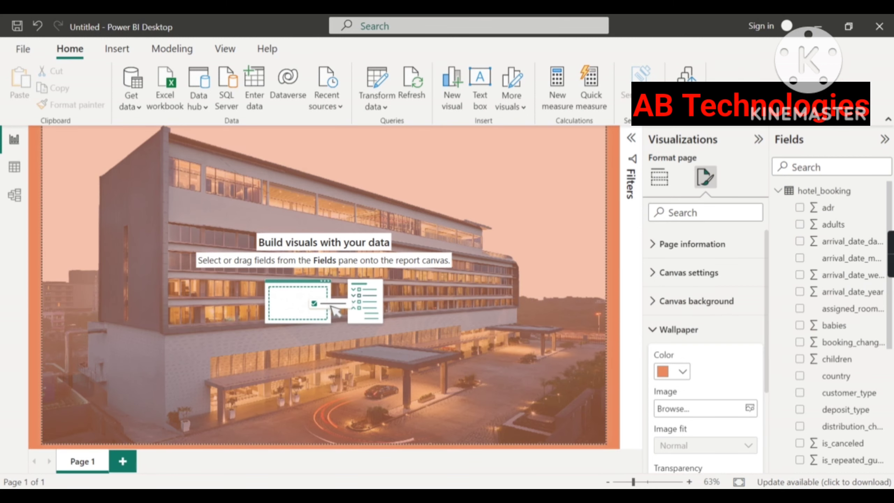
scroll(708, 413, down, 1)
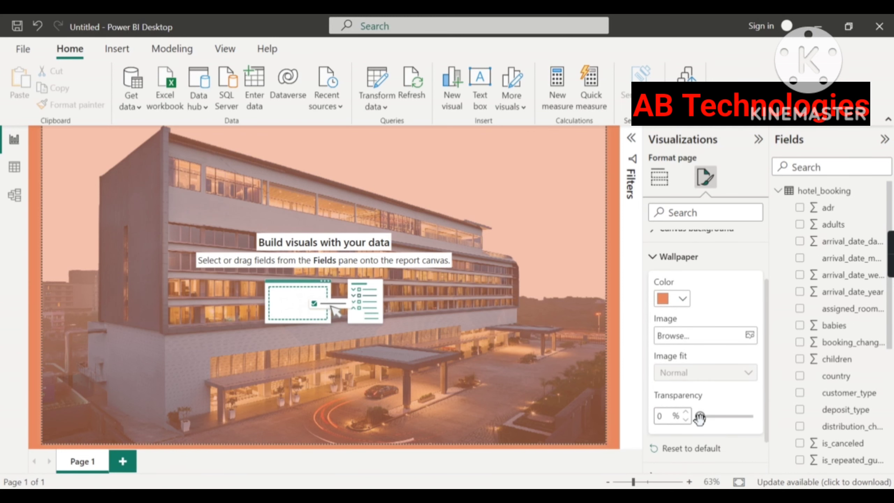
drag(700, 417, 728, 417)
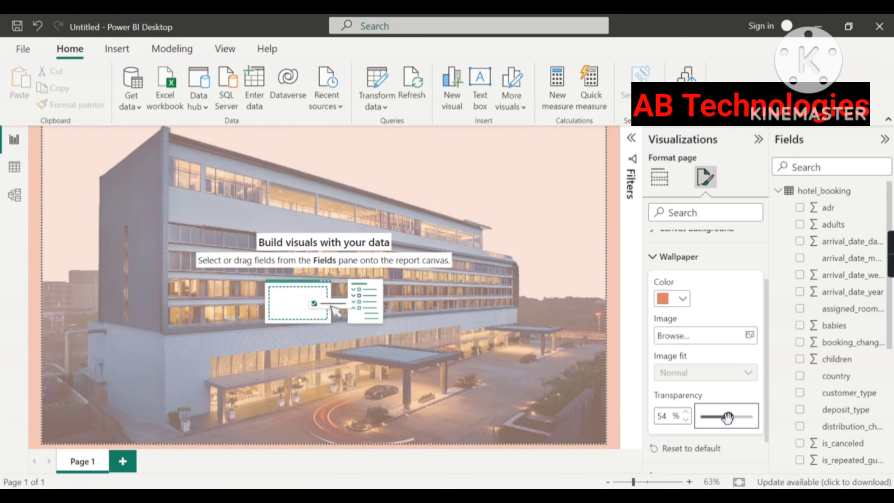
click(467, 230)
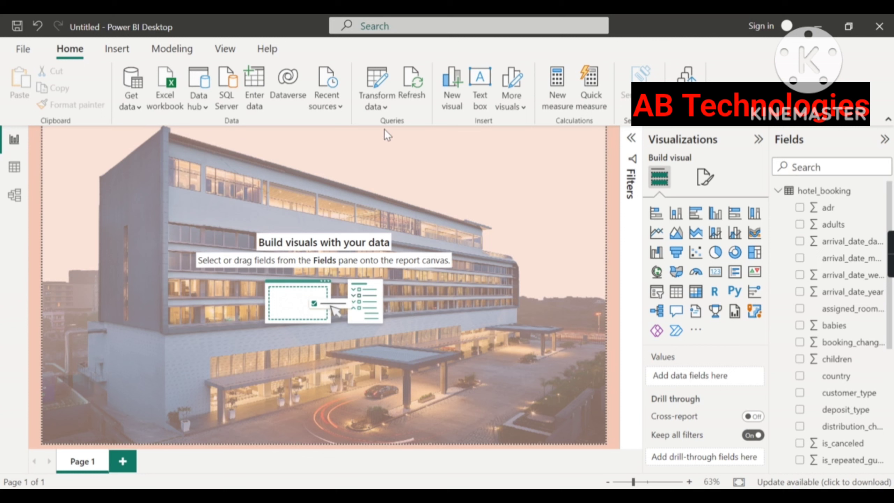
Step: Insert a rounded rectangle and stretch it into a wide banner across the upper-left part of the report page
click(125, 62)
click(116, 50)
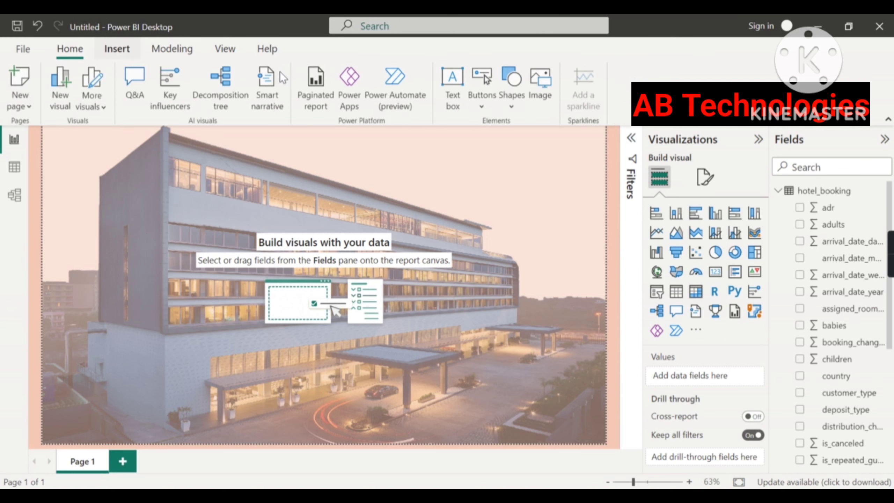
click(513, 111)
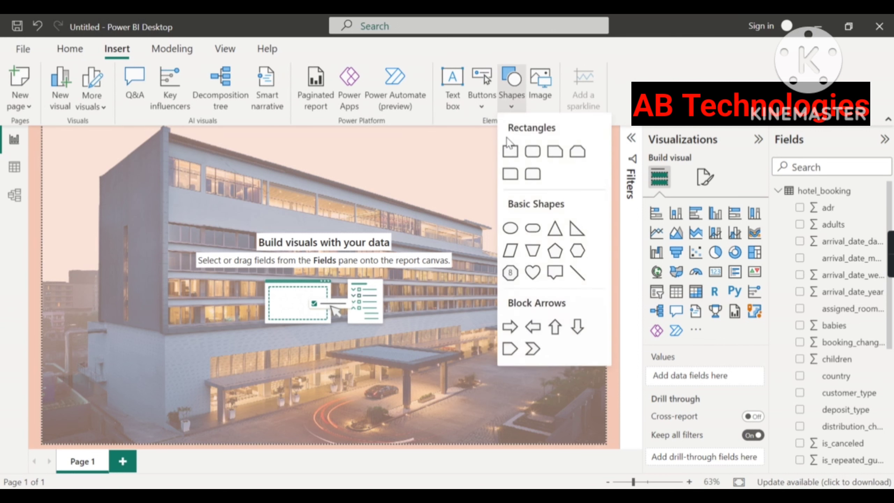
click(529, 155)
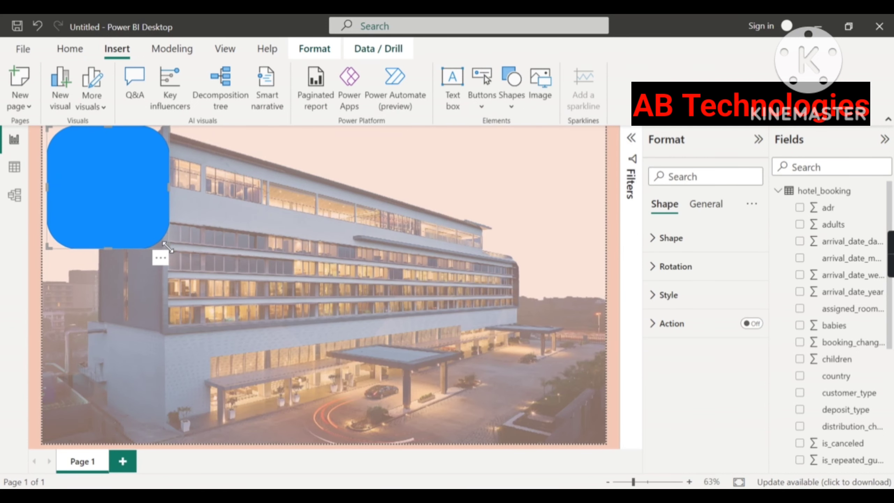
drag(167, 248, 388, 217)
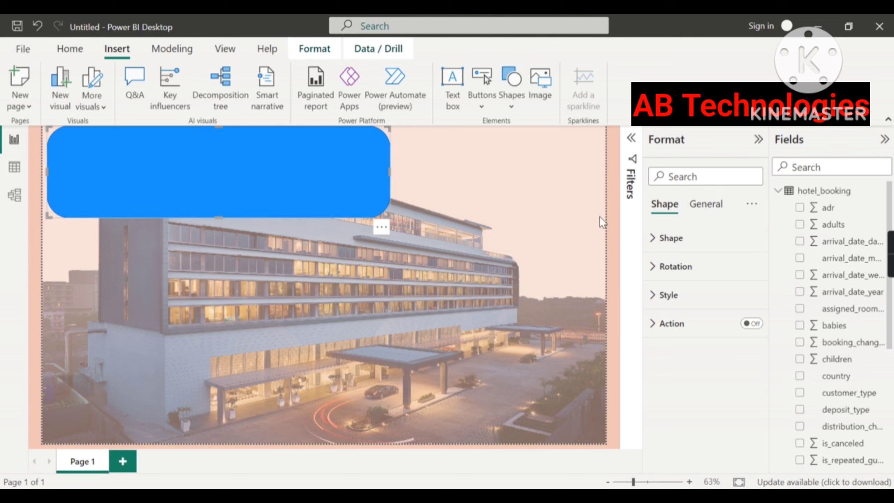
Step: Set the banner rectangle's rounded corners to 9%
click(658, 243)
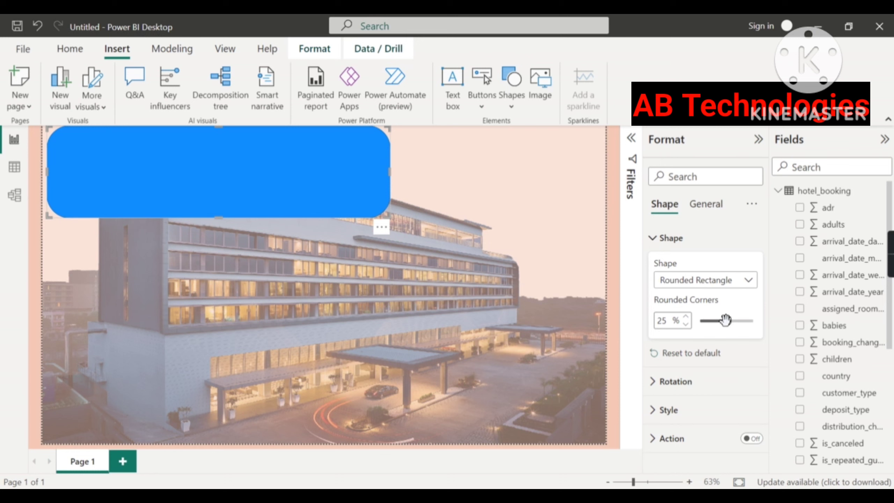
drag(727, 321, 710, 320)
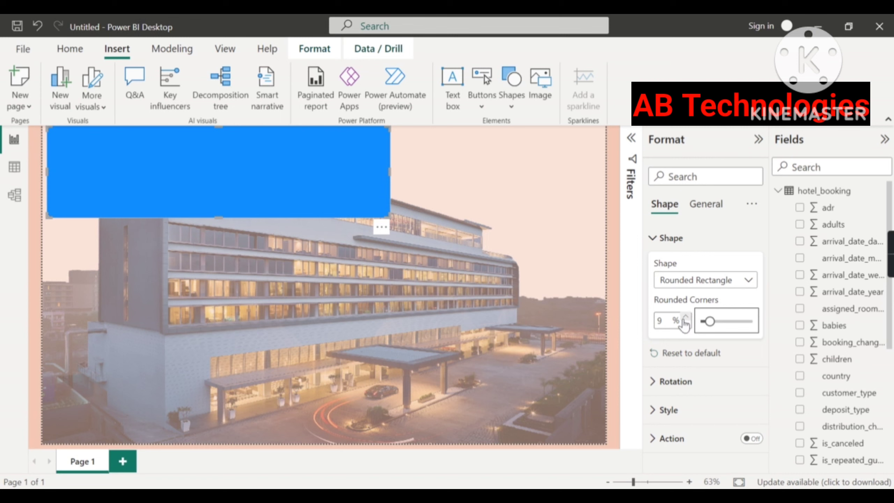
click(653, 240)
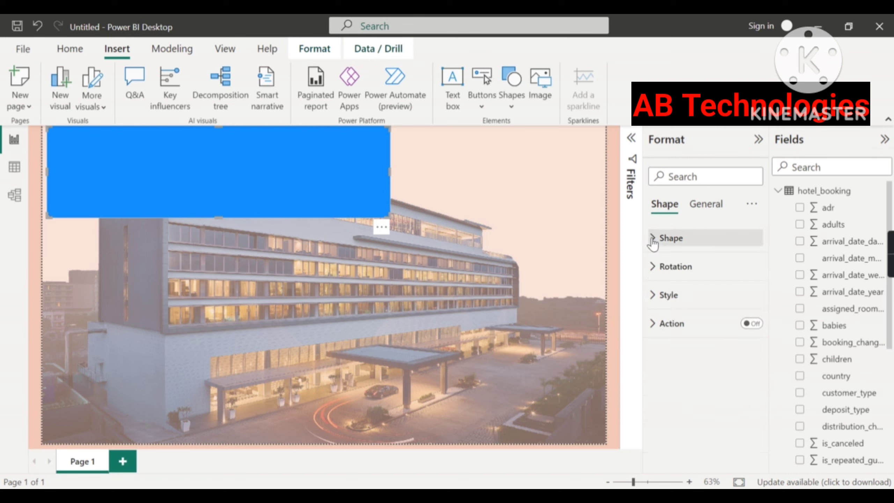
Step: Set the banner rectangle's fill colour to the medium purple from the recent colours
click(657, 296)
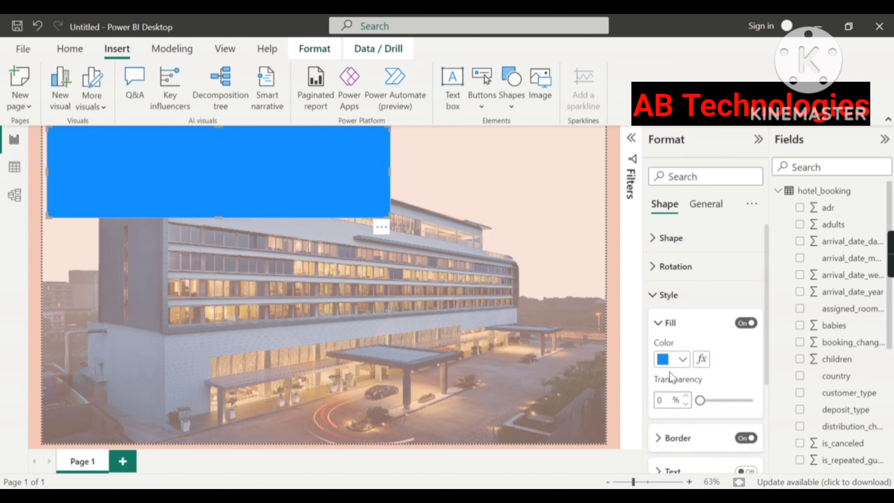
click(682, 359)
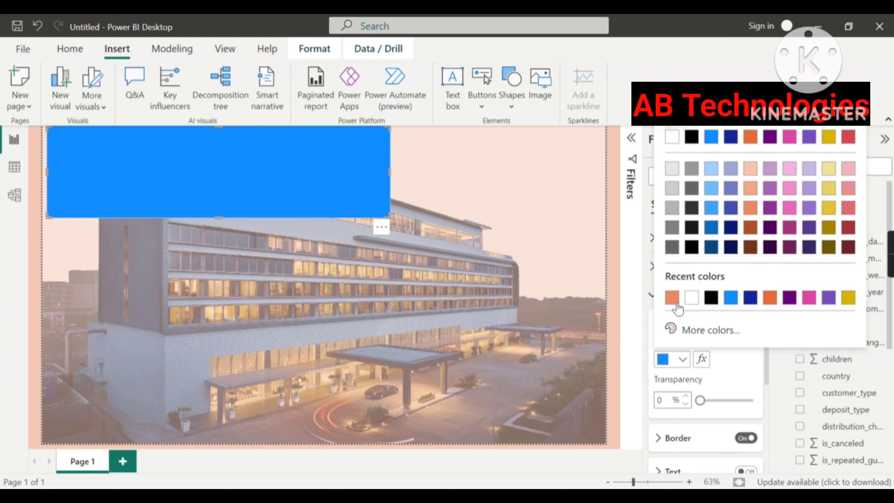
click(709, 331)
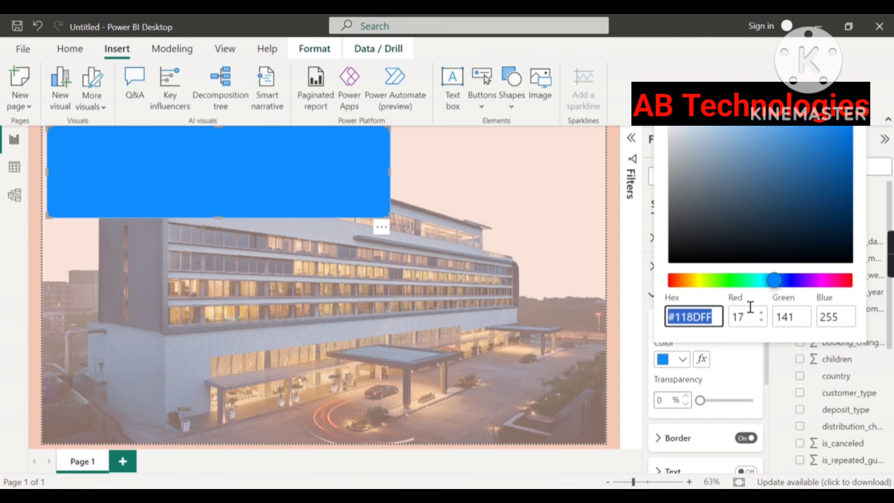
click(728, 352)
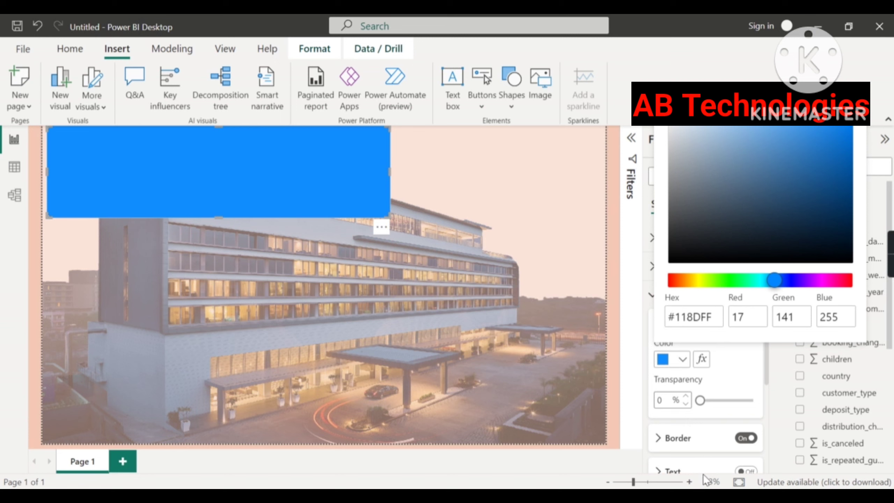
click(721, 387)
click(681, 359)
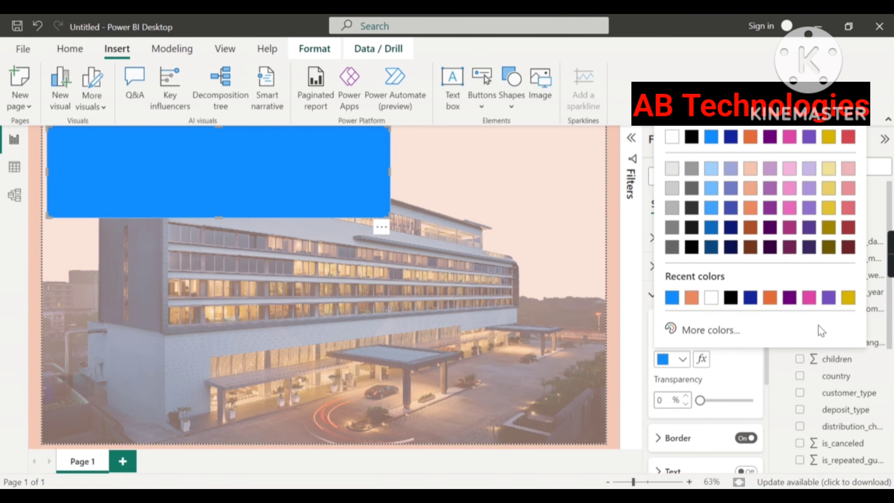
click(828, 299)
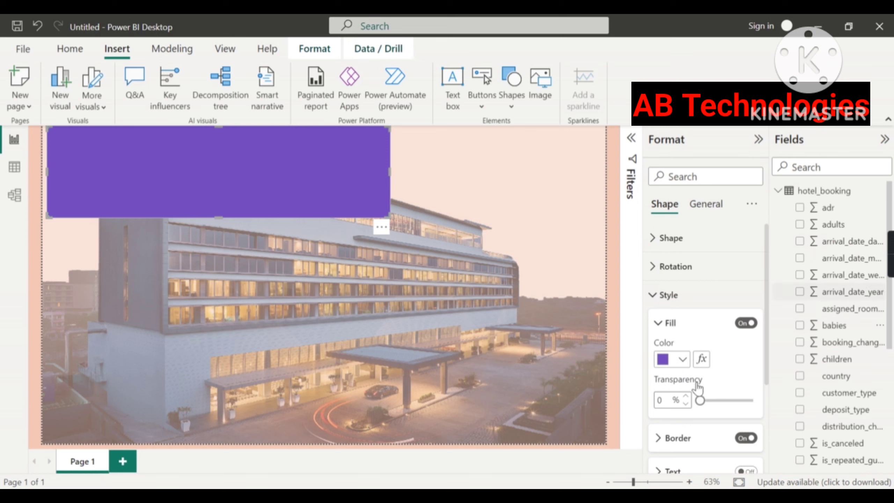
Step: Set the banner rectangle's fill to the custom dark purple #490774, using the finished dashboard in the other window as colour reference
click(679, 360)
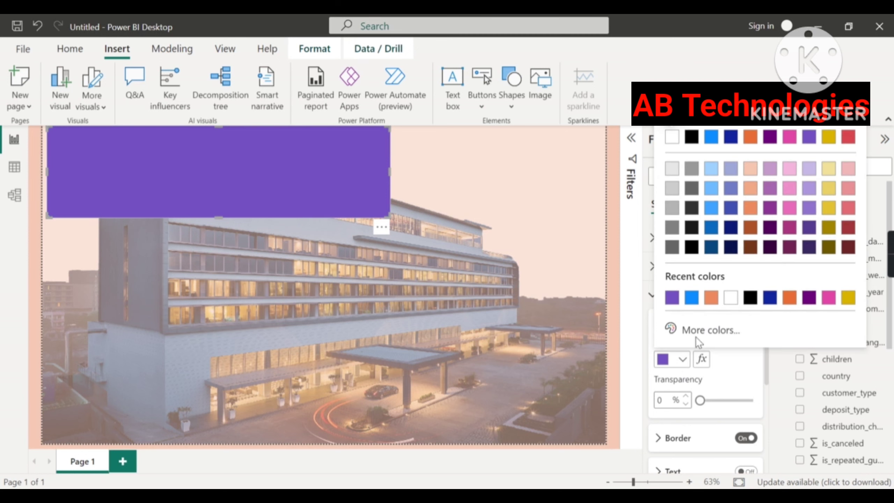
click(704, 330)
click(805, 136)
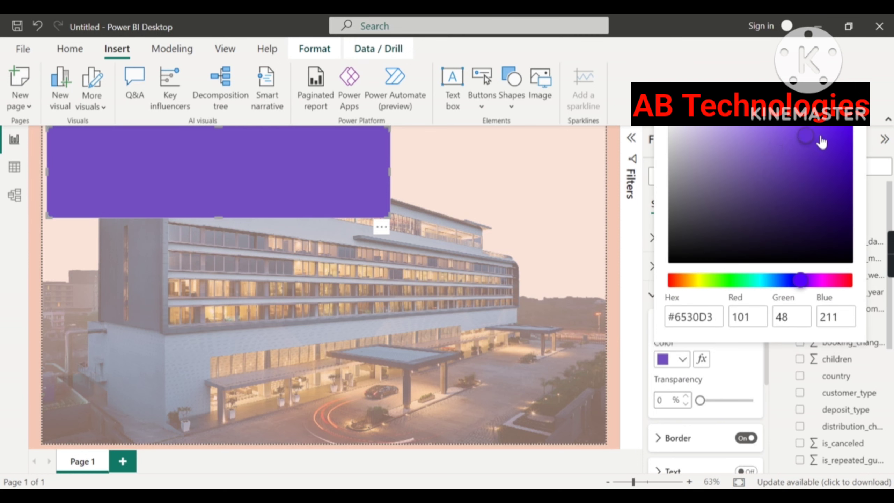
click(845, 153)
click(849, 175)
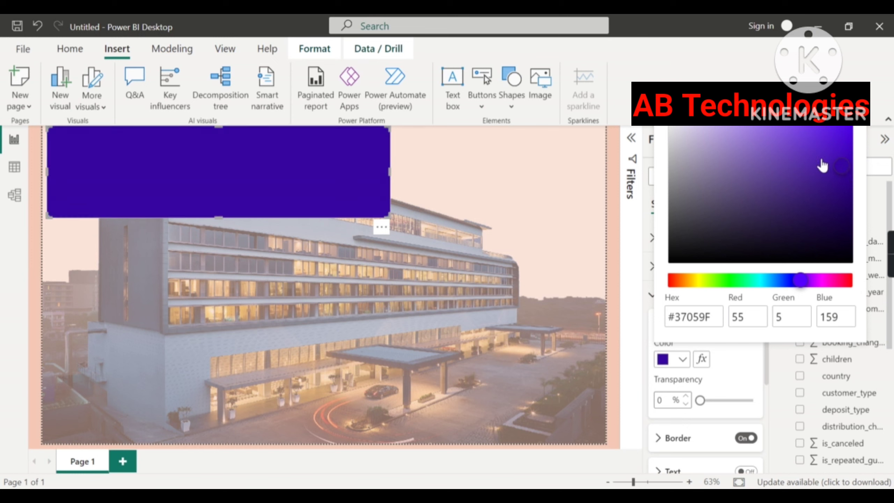
click(774, 133)
drag(774, 133, 805, 133)
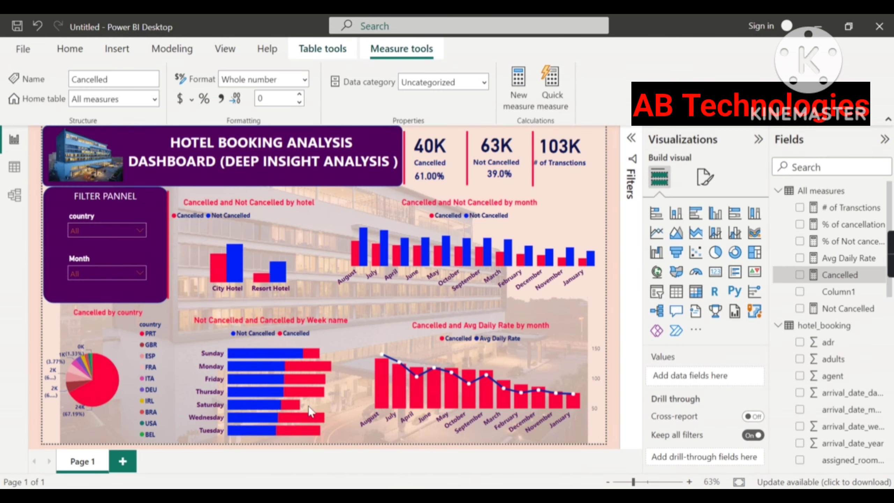
click(401, 466)
click(473, 458)
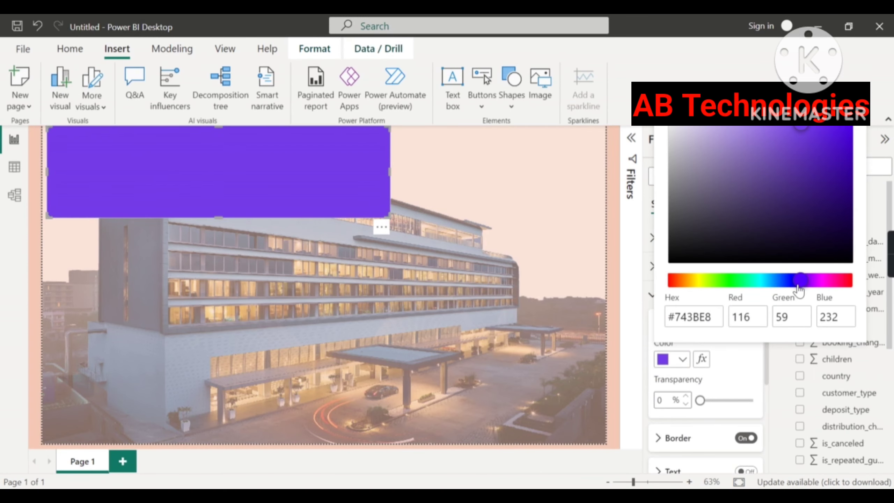
drag(797, 281, 812, 285)
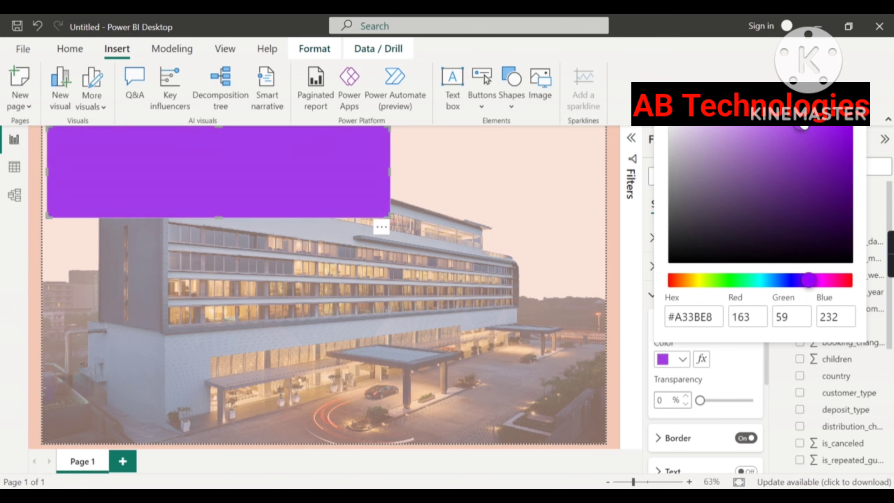
mouse_move(803, 128)
mouse_down()
mouse_move(856, 126)
mouse_move(851, 207)
mouse_up()
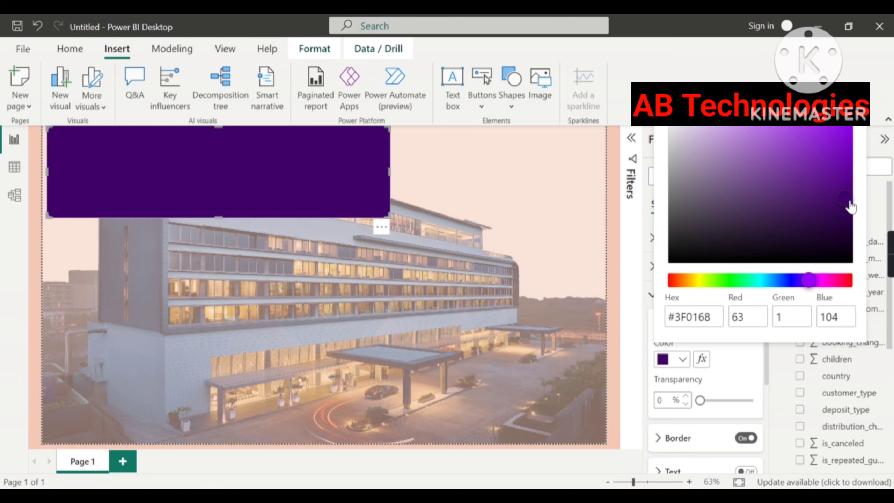
mouse_move(428, 497)
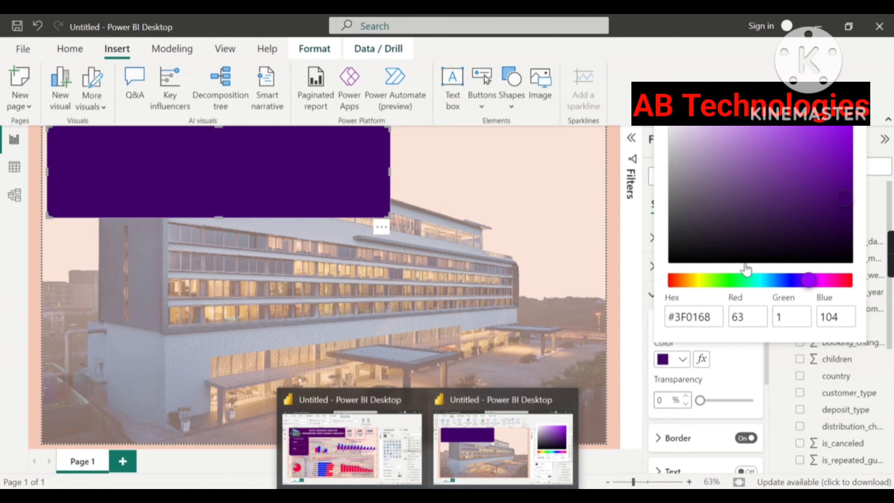
mouse_move(856, 211)
mouse_down()
mouse_move(858, 230)
mouse_move(852, 205)
mouse_move(840, 202)
mouse_up()
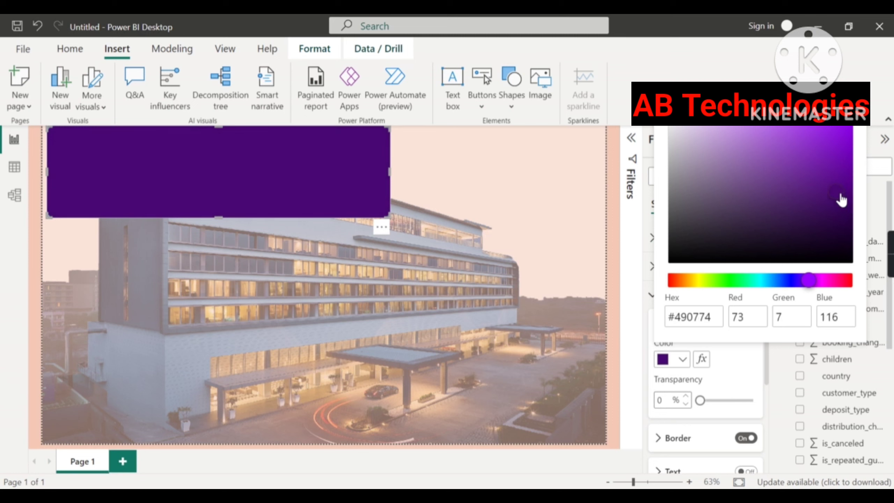
click(260, 228)
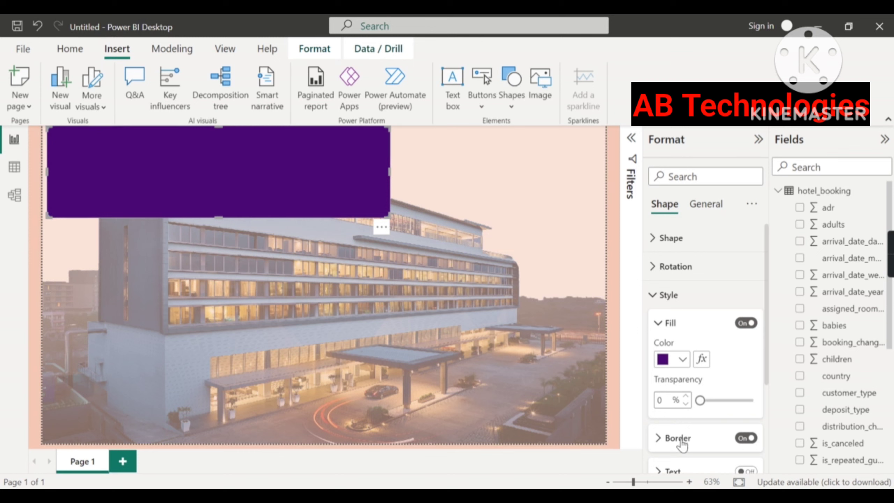
Step: Extend the purple banner rectangle to the page's left edge and reduce its height and width slightly
click(659, 296)
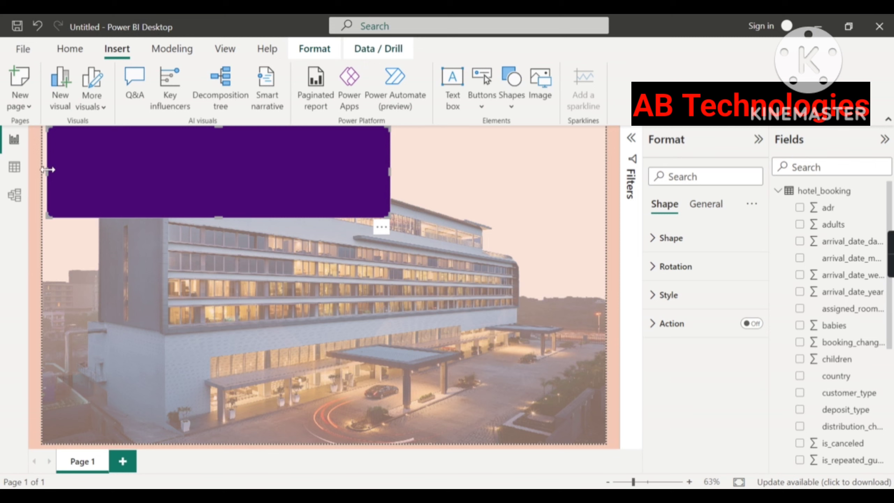
drag(49, 170, 43, 174)
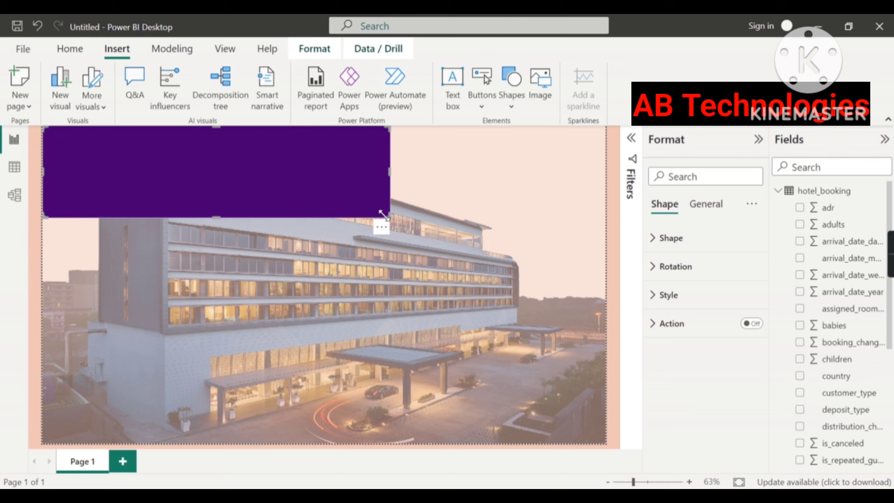
drag(383, 220, 369, 190)
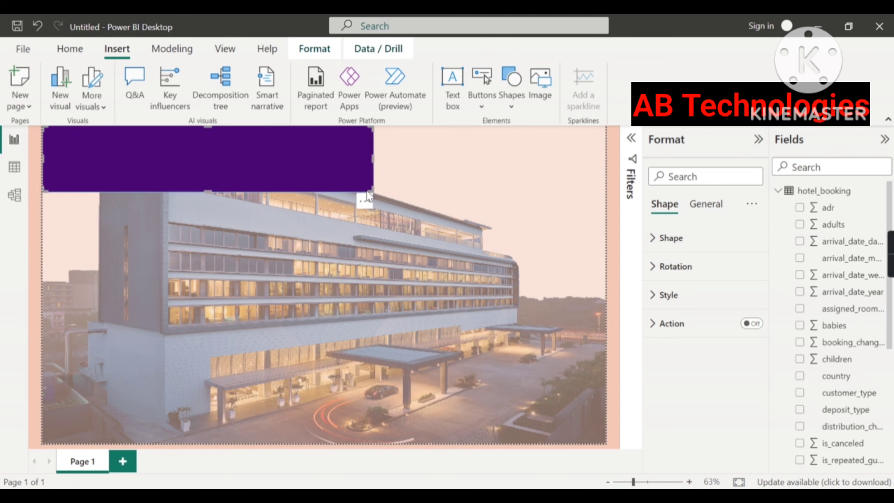
click(283, 225)
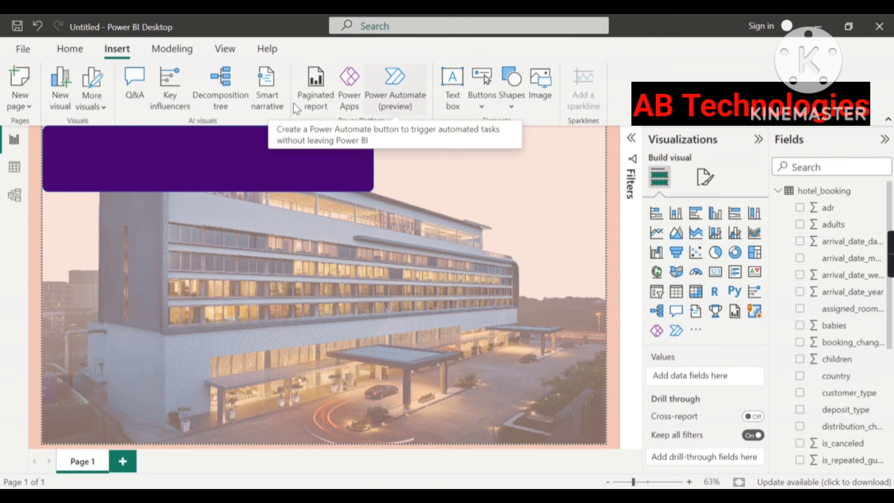
Step: Insert a text box reading "HOTEL BOOKING ANALYSIS", "DASHBOARD" and "(DEEP ANALYSIS )" on three separate lines
click(452, 105)
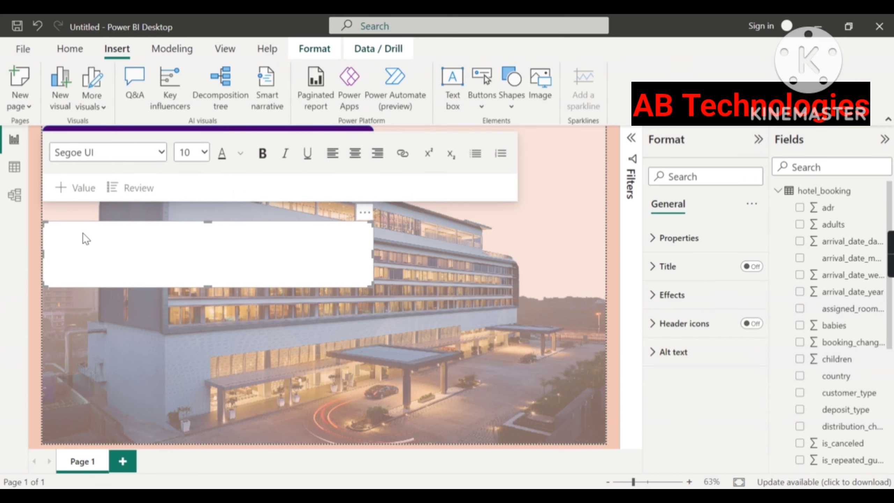
click(97, 256)
text(HOTEL BOOKING ANAL)
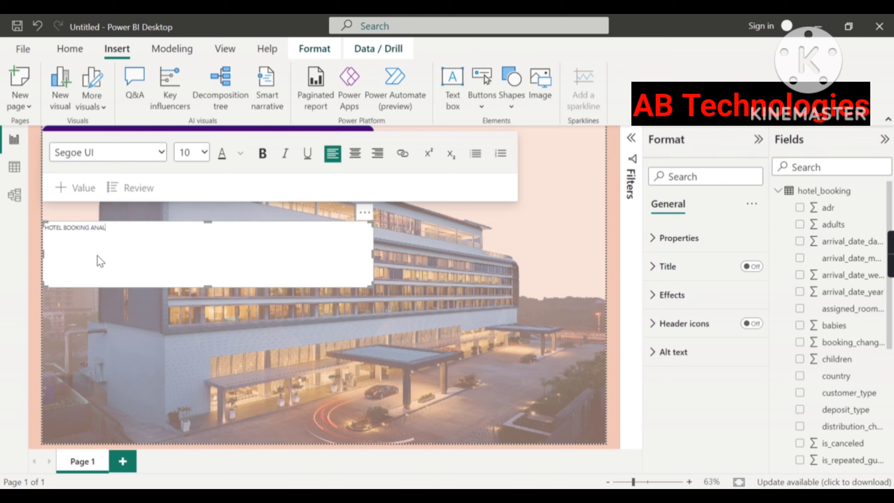
text(YSIS DASHBOARD)
key(Return)
text(d)
text(DEEP)
text( ANALYSIS ))
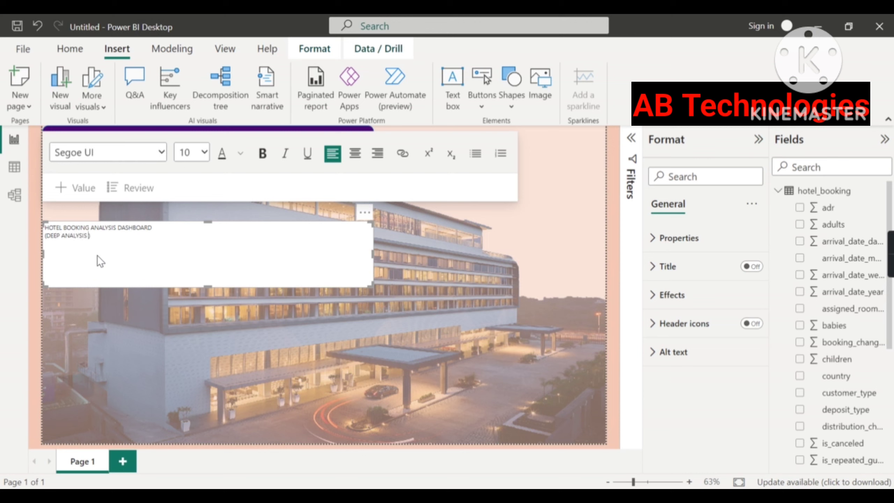
click(113, 228)
key(Return)
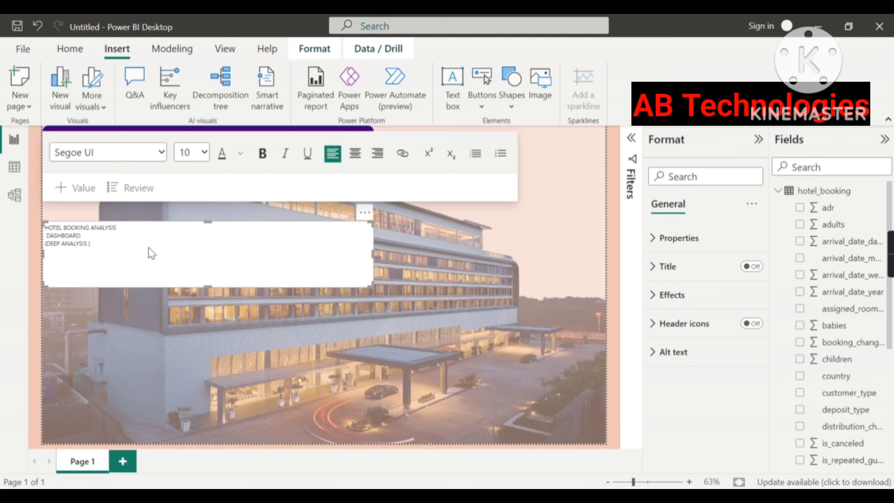
Step: Format all the title text as bold at font size 28
drag(101, 243, 45, 227)
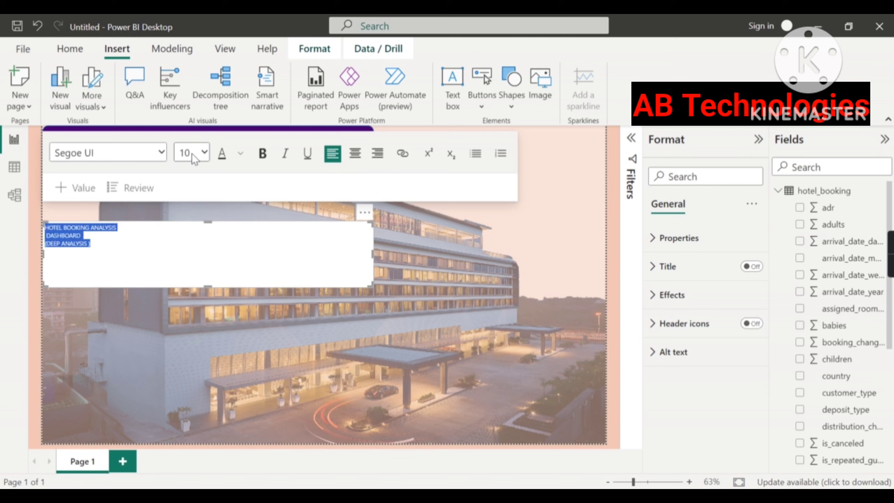
click(205, 153)
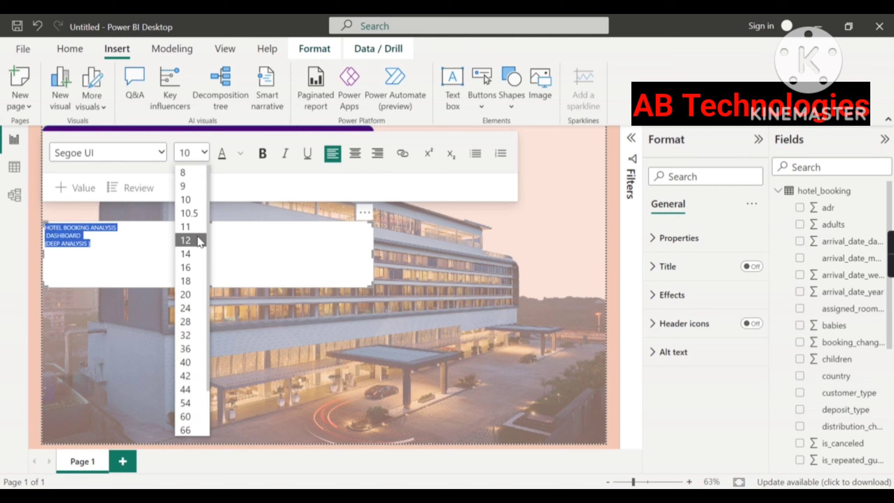
click(194, 269)
click(205, 153)
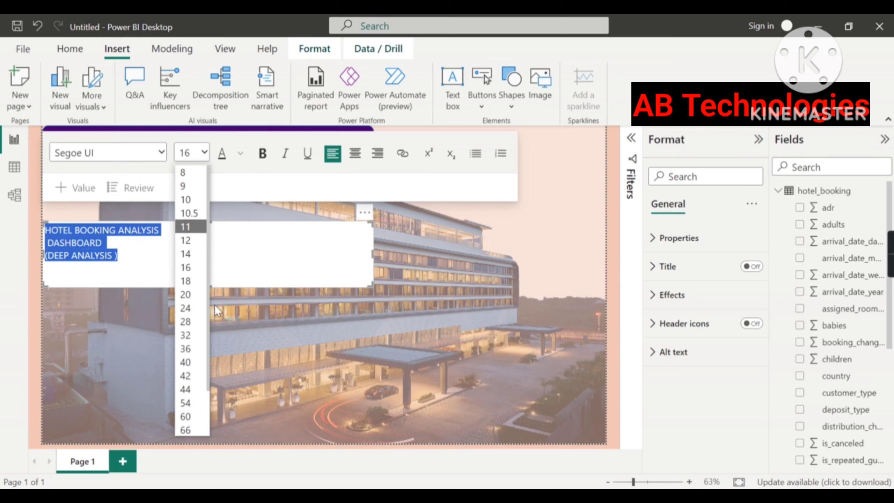
click(188, 306)
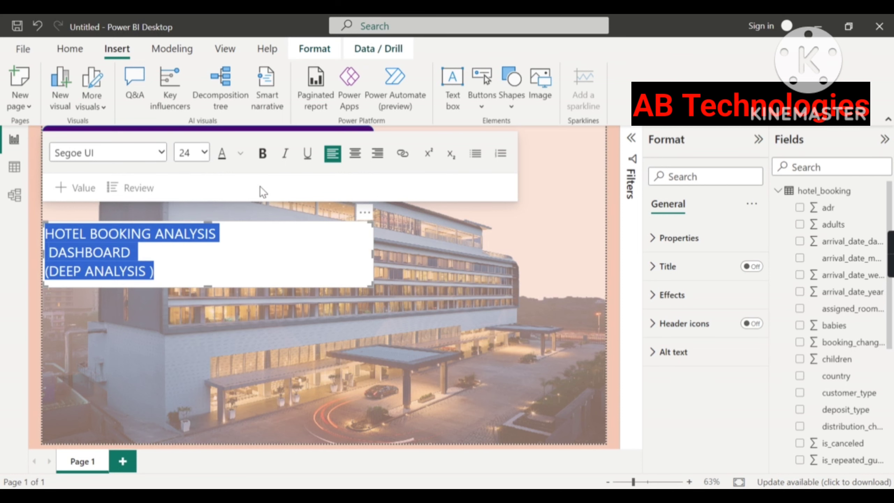
click(263, 159)
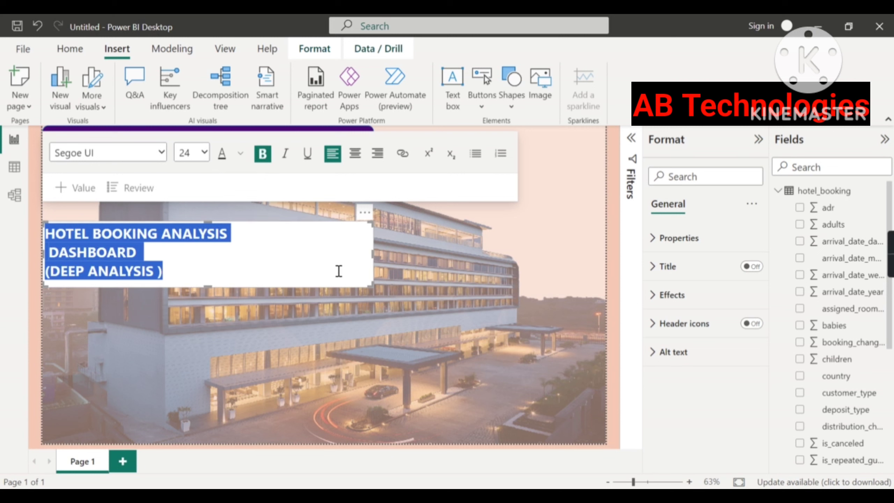
click(204, 153)
click(202, 315)
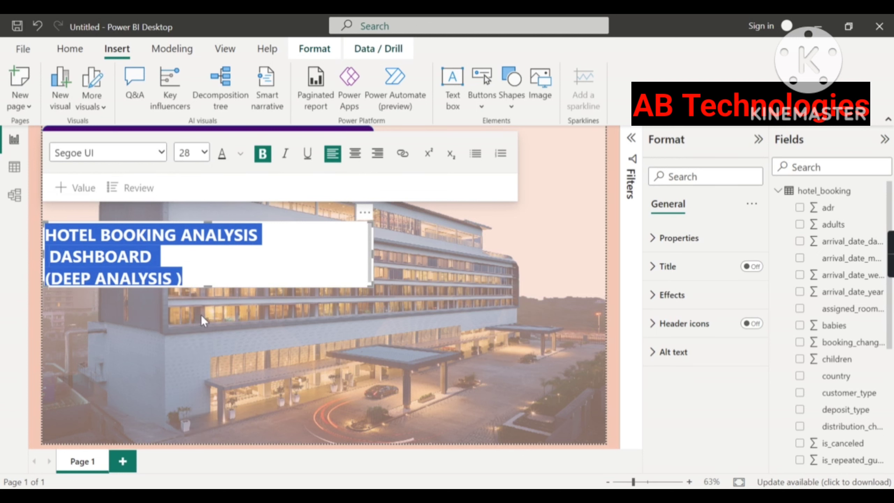
Step: Resize the text box to fit around the three title lines and turn off its background
mouse_move(370, 281)
mouse_down()
mouse_move(374, 296)
mouse_move(359, 289)
mouse_move(269, 298)
mouse_move(369, 291)
mouse_up()
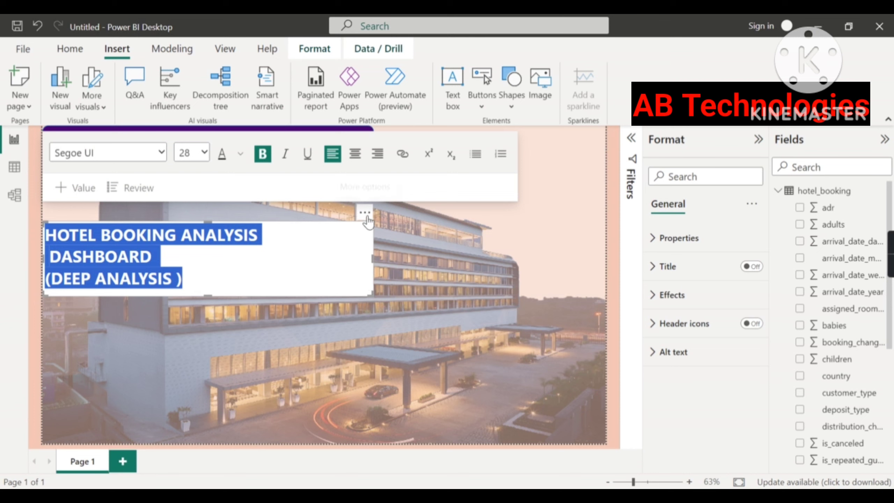
drag(373, 259, 303, 249)
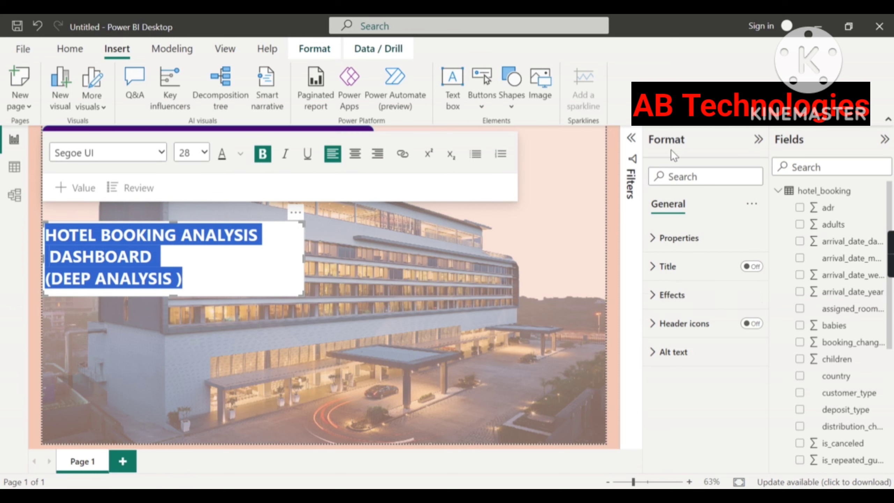
click(675, 305)
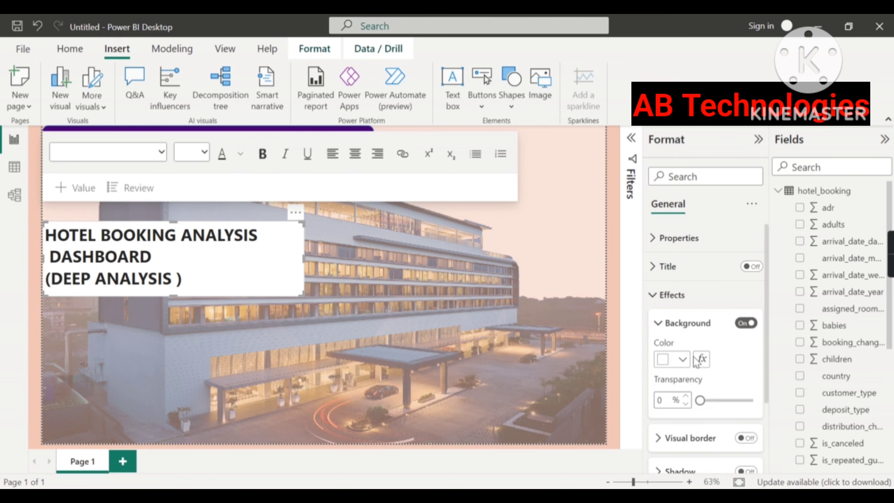
click(746, 323)
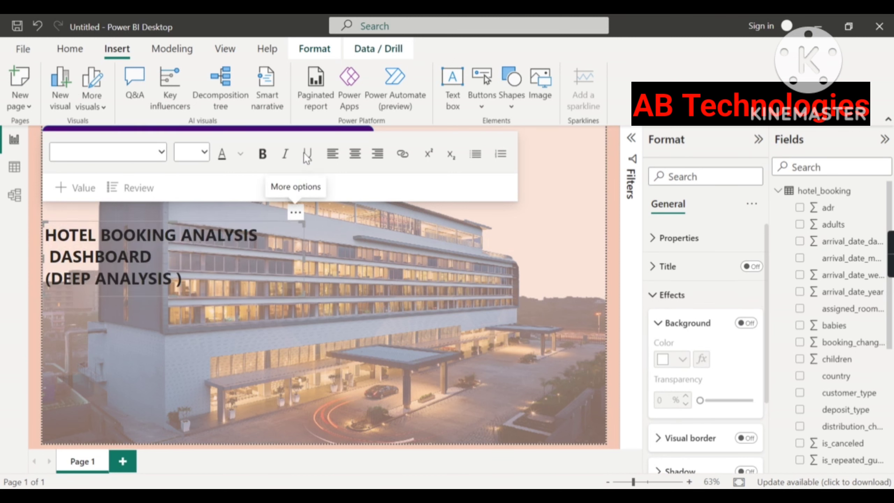
Step: Move the title text box onto the purple banner and widen it past the banner's right end
drag(296, 219, 392, 114)
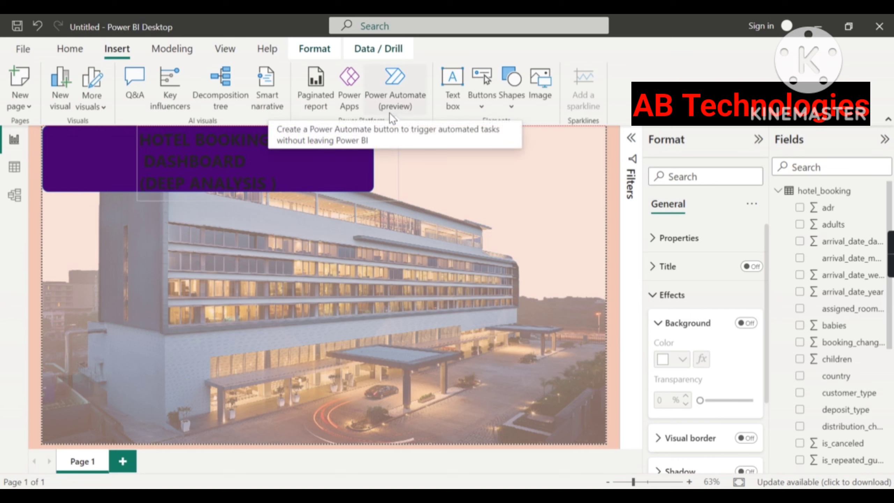
click(178, 185)
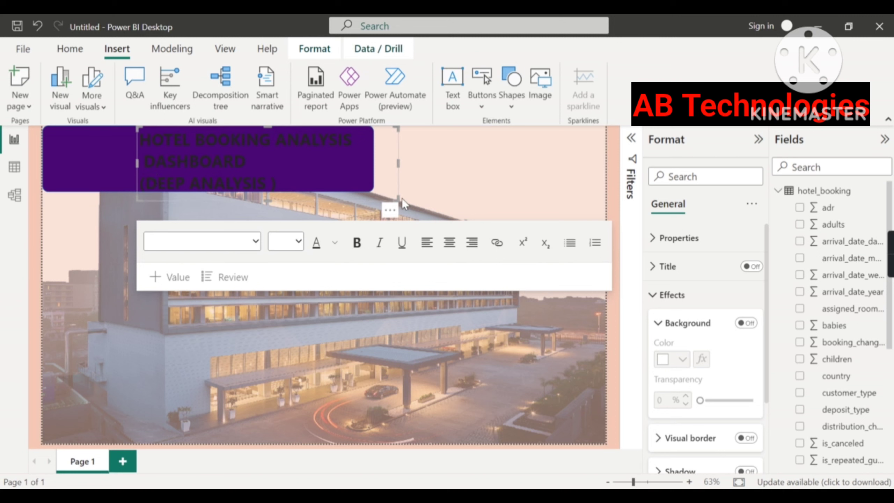
click(426, 180)
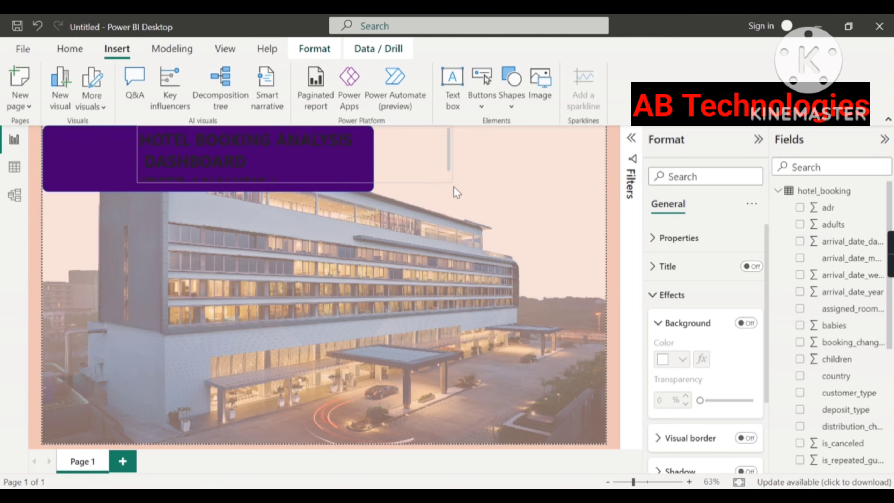
click(452, 197)
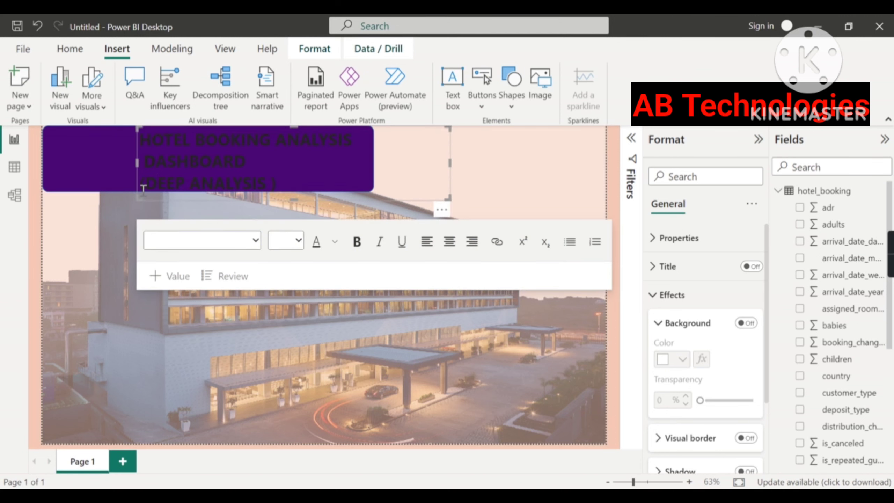
Step: Join "(DEEP ANALYSIS )" to the DASHBOARD line and shift the text box left so the text fits on the banner
click(141, 187)
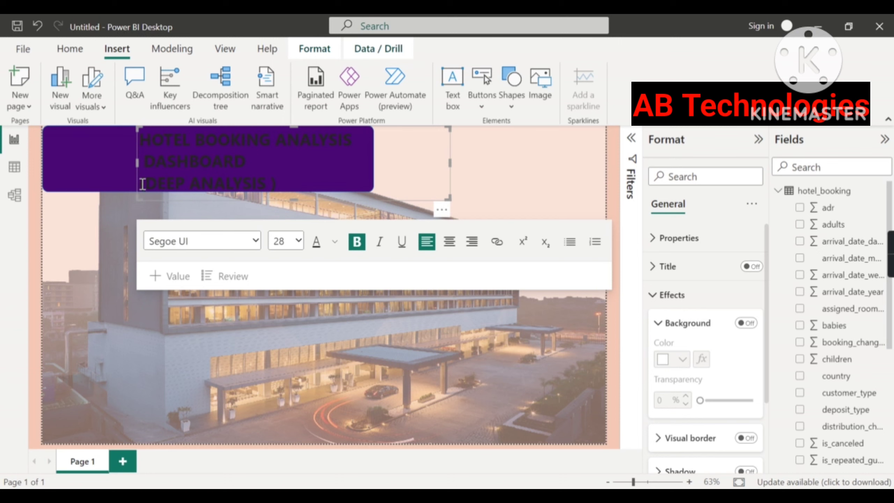
drag(140, 186, 145, 185)
click(147, 186)
key(BackSpace)
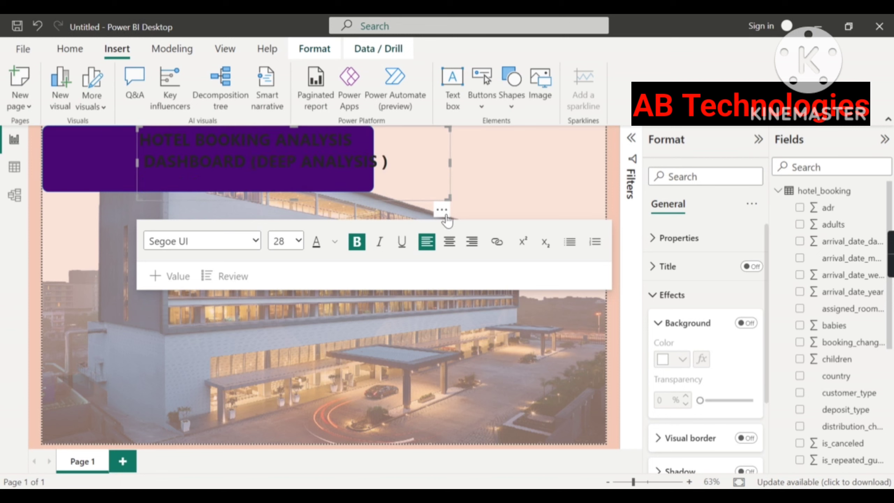
click(435, 215)
drag(435, 216, 430, 215)
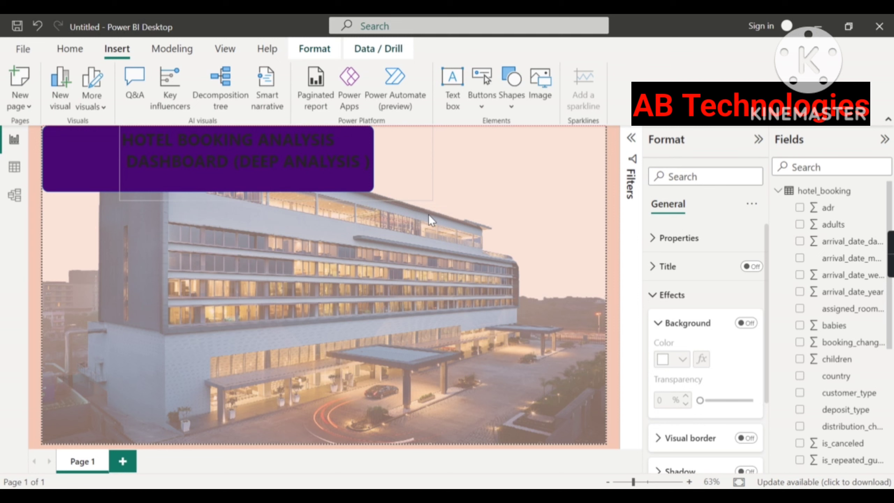
click(429, 214)
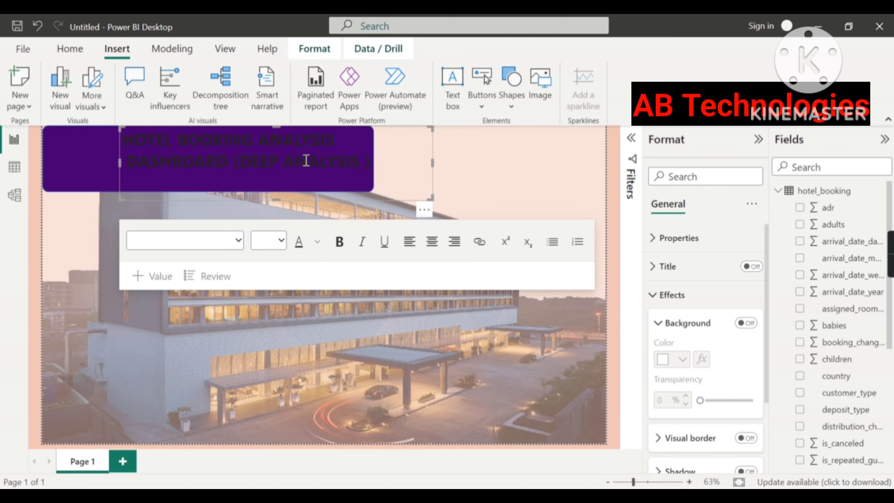
Step: Centre-align both title lines and shift the text box further left over the banner
drag(370, 161, 126, 159)
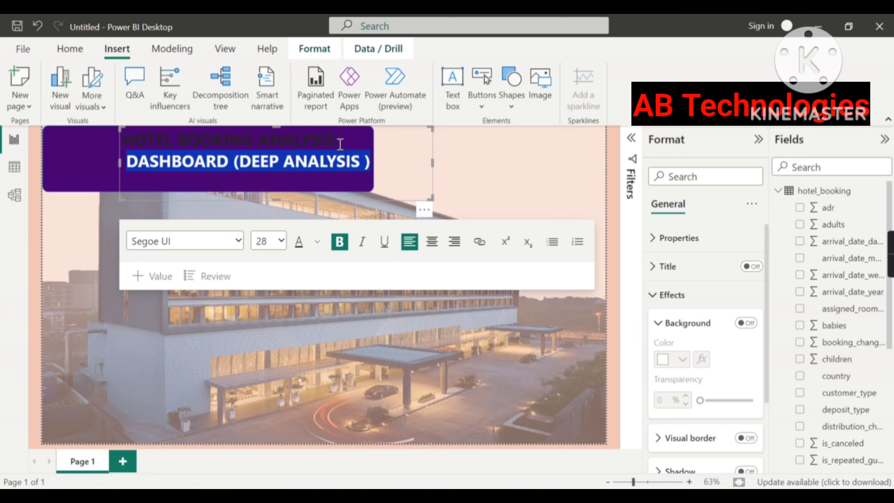
drag(337, 141, 124, 139)
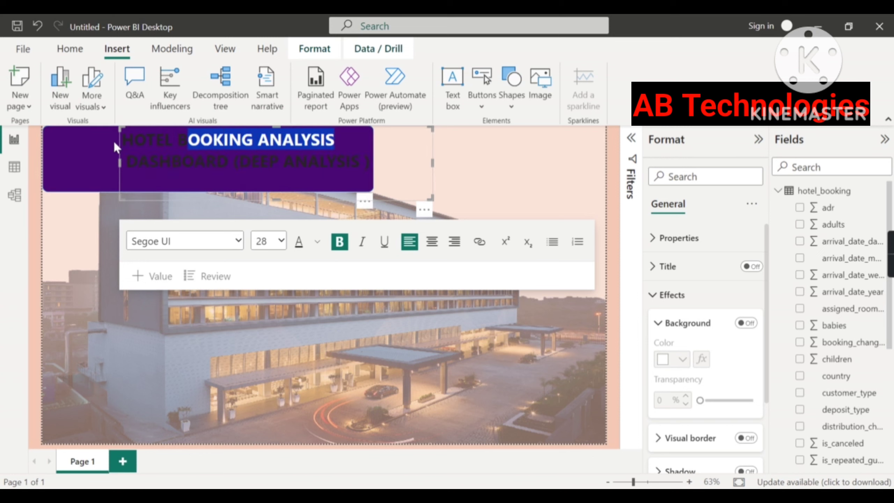
click(433, 243)
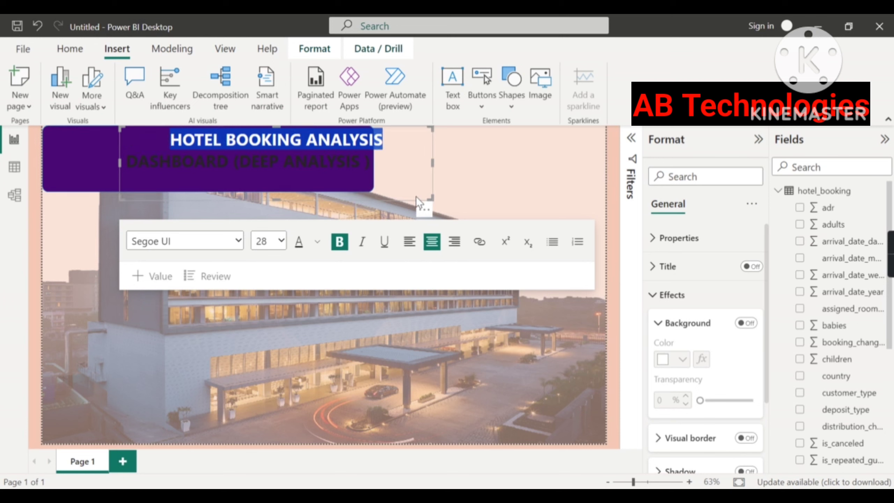
click(404, 203)
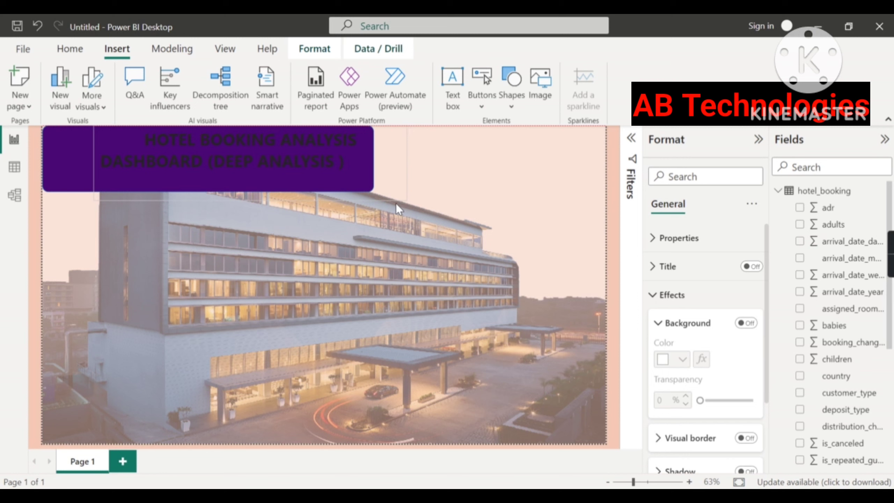
click(394, 204)
drag(353, 166, 98, 171)
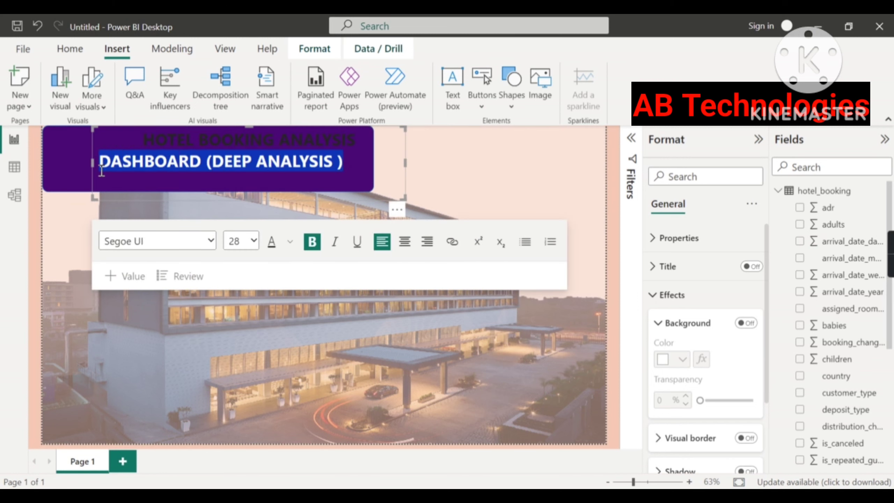
click(404, 243)
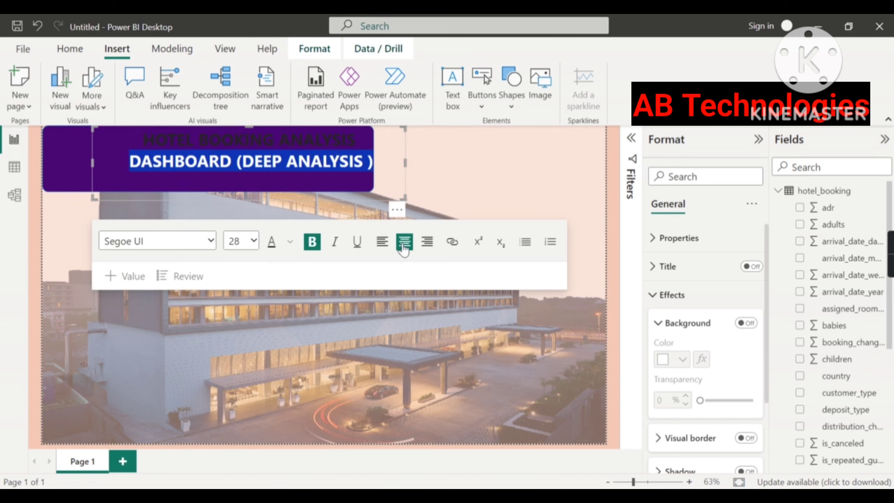
click(454, 181)
Step: Change the font colour of both title lines on the purple banner to white
click(147, 149)
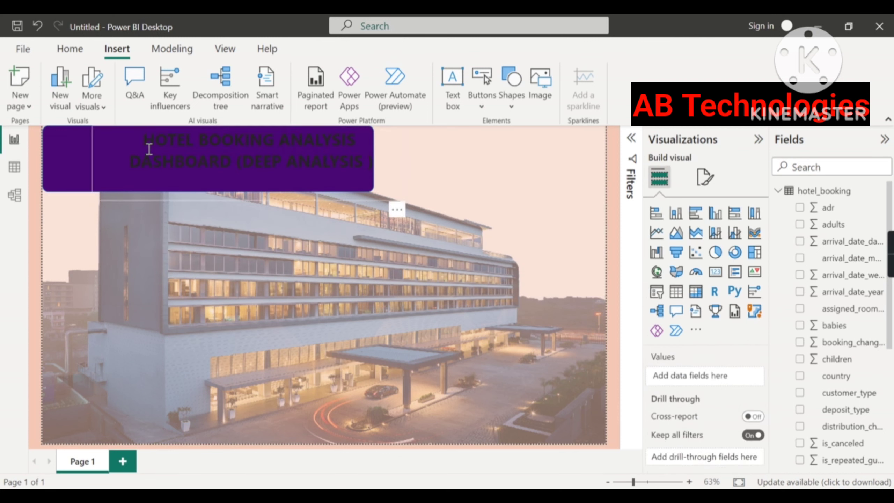
drag(142, 135, 374, 161)
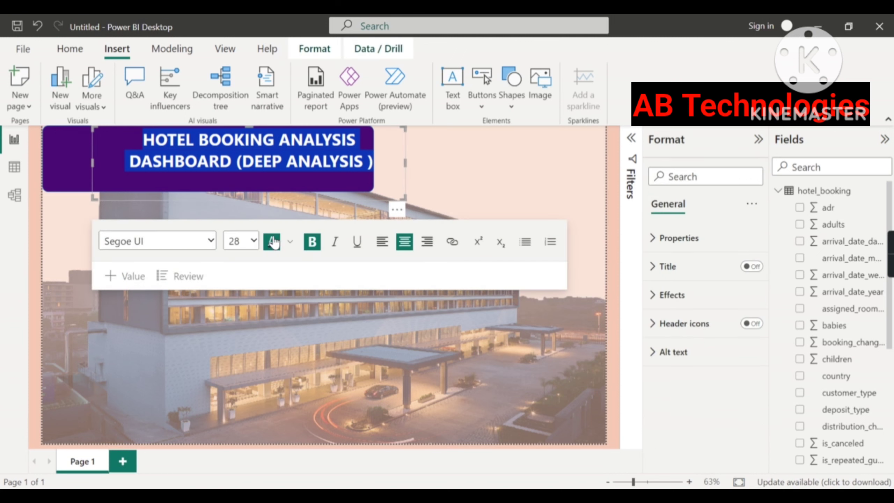
click(285, 241)
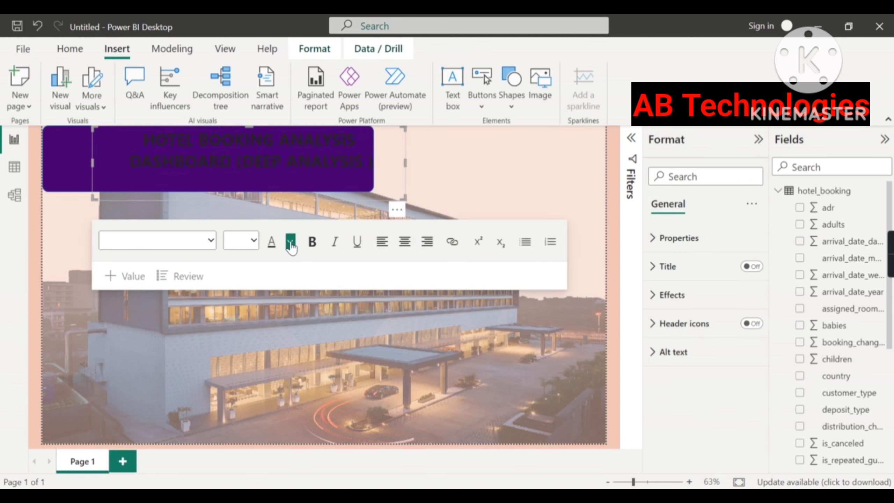
click(290, 243)
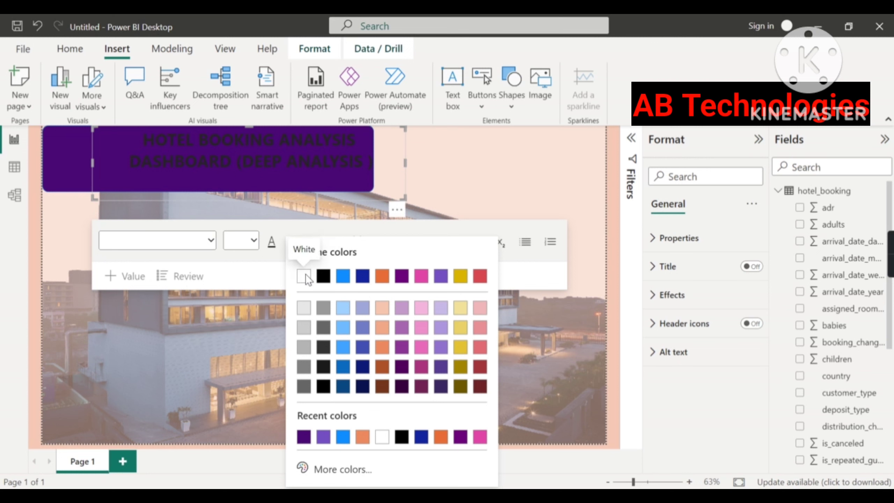
click(304, 276)
click(442, 174)
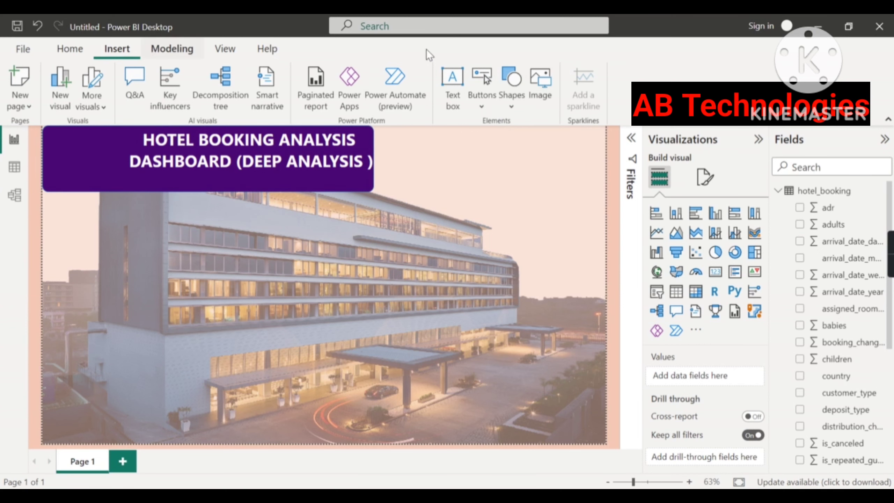
Step: Insert the picture Hotel-Building-PNG-Free-Image from the Downloads folder onto the report page
click(543, 88)
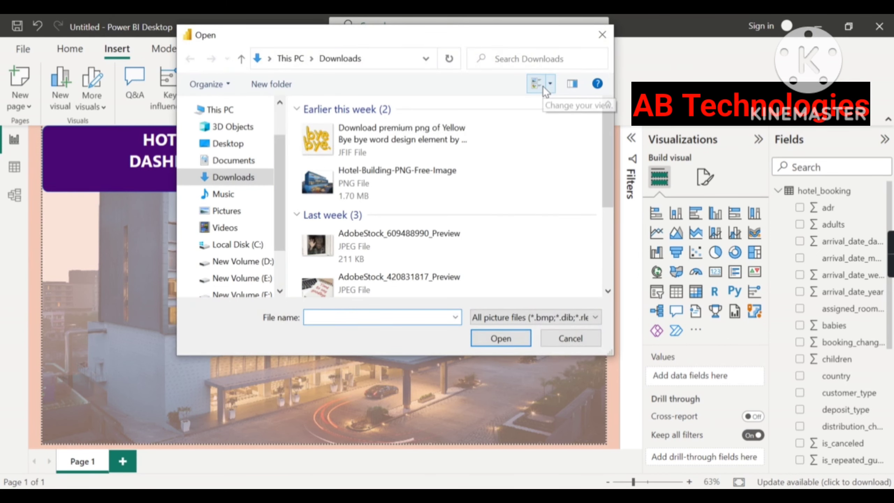
click(358, 186)
click(502, 340)
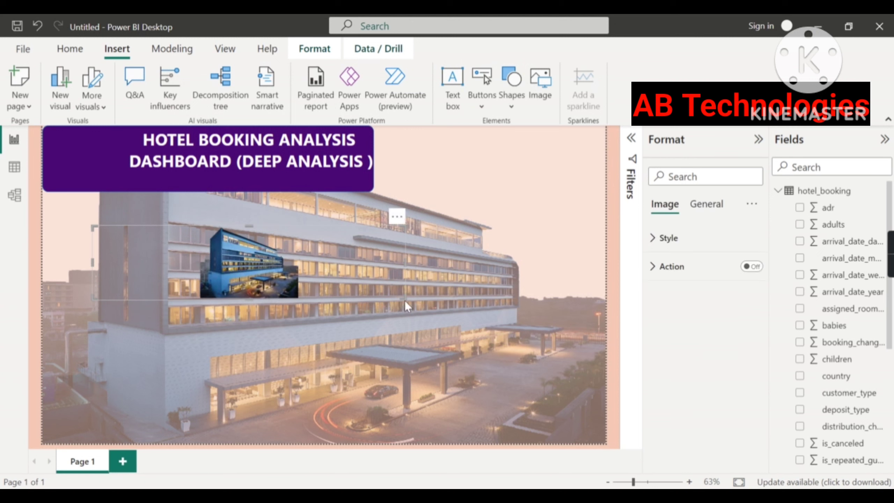
Step: Shrink the hotel picture to logo size and place it on the purple banner, left of the title text
drag(405, 300, 225, 325)
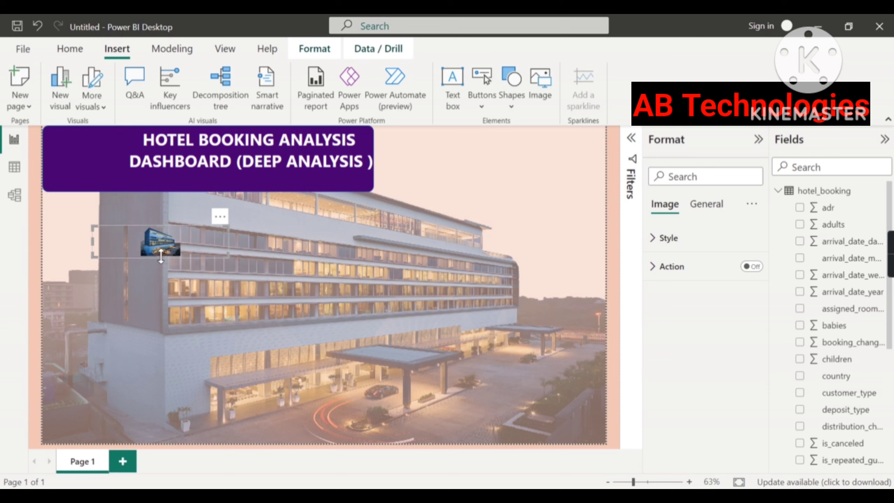
drag(161, 257, 151, 300)
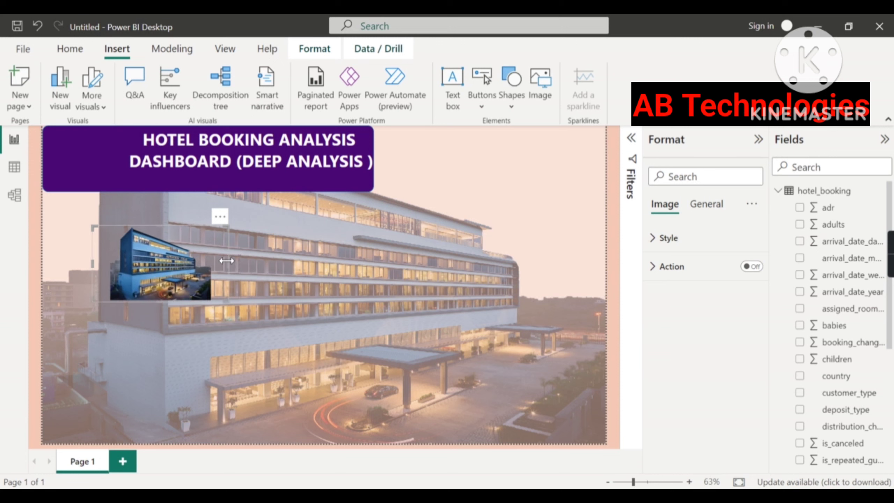
drag(212, 259, 166, 261)
drag(132, 299, 102, 170)
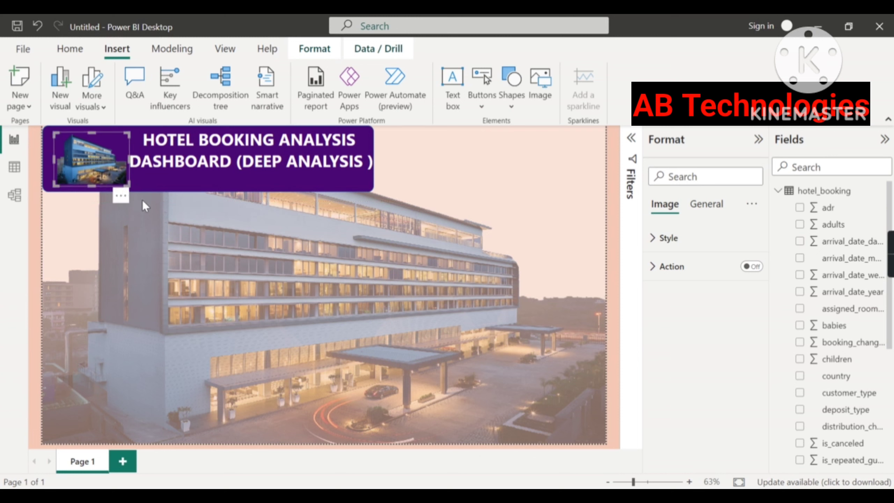
click(408, 187)
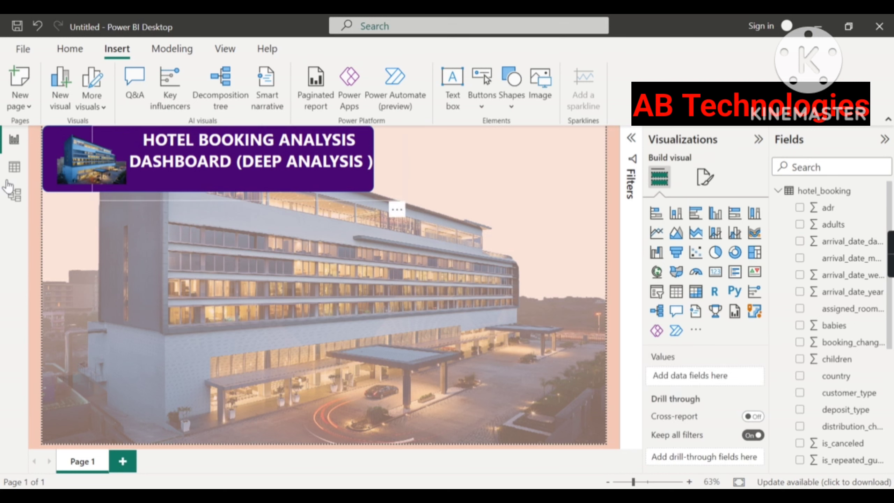
Step: Duplicate the purple banner shape and place the copy just beneath the original banner
click(45, 156)
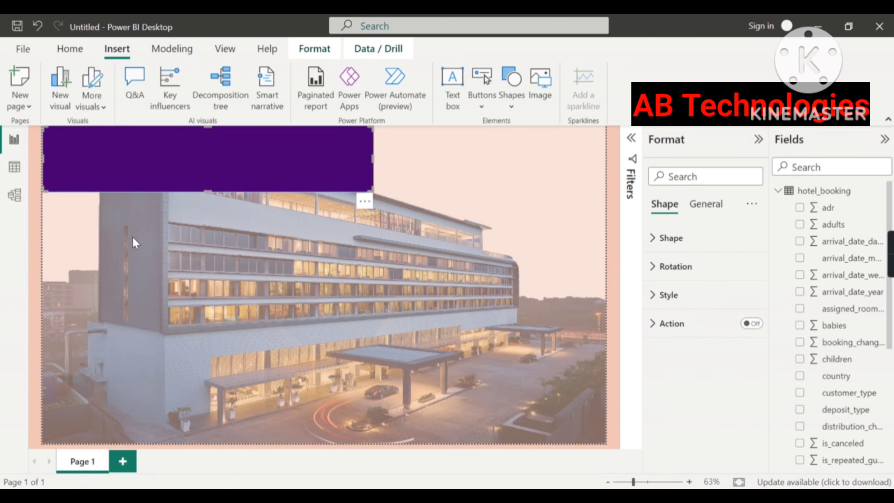
click(152, 276)
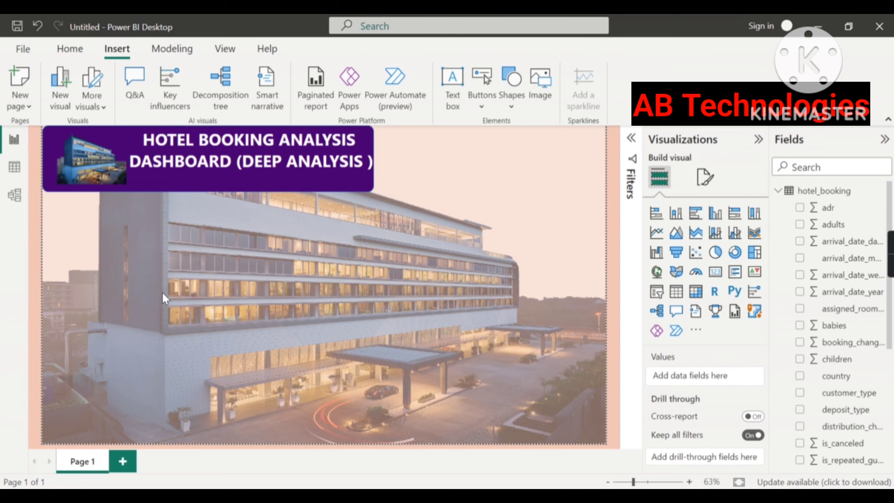
click(176, 291)
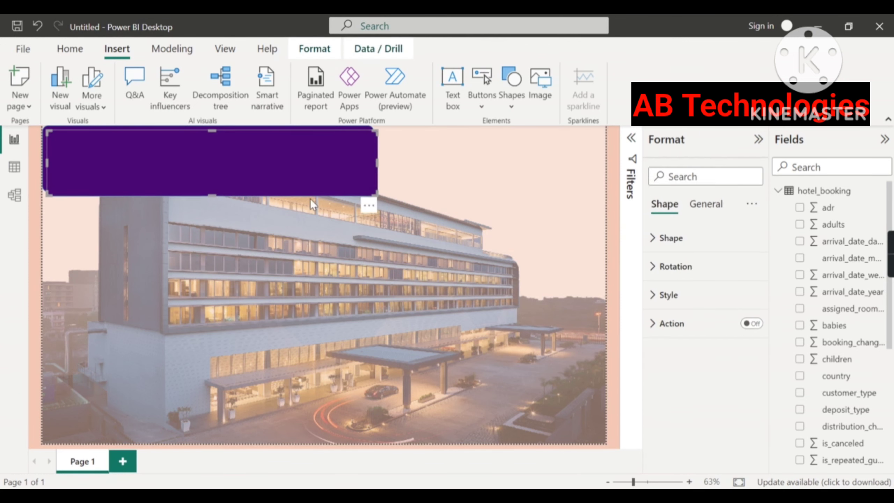
drag(281, 163, 281, 238)
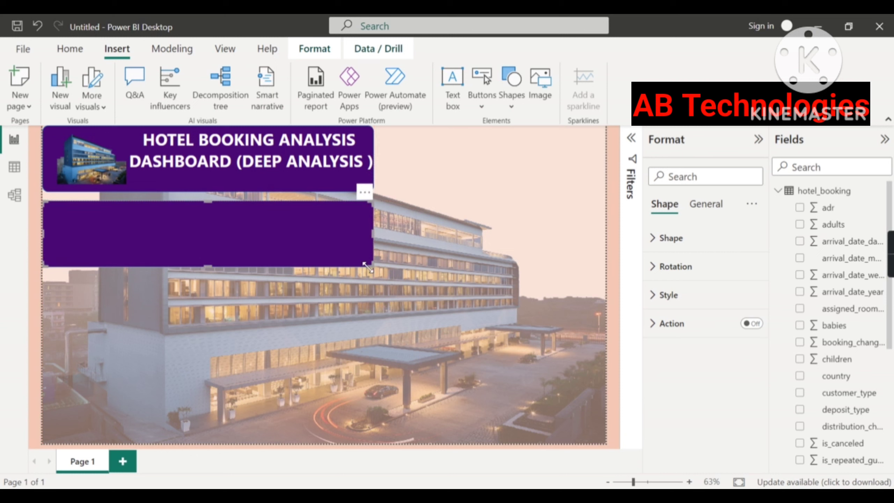
Step: Resize the copied purple shape into a small, nearly square panel directly under the banner's left end
drag(367, 267, 135, 271)
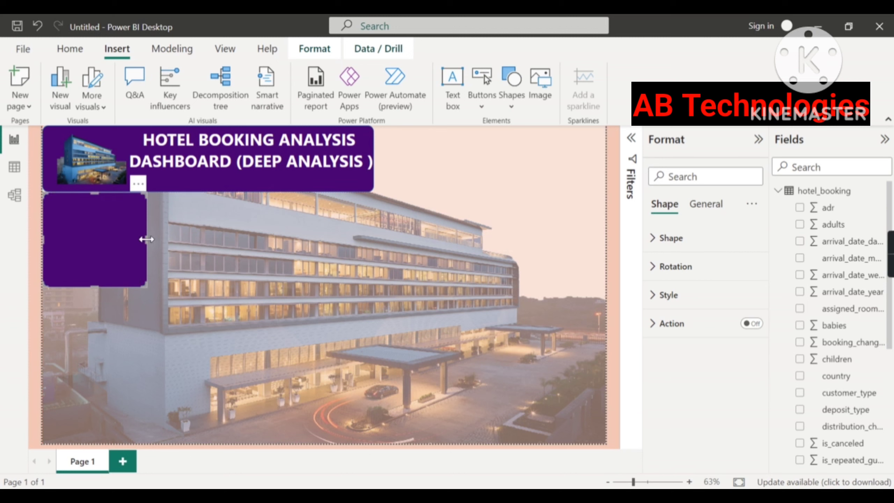
drag(149, 239, 151, 239)
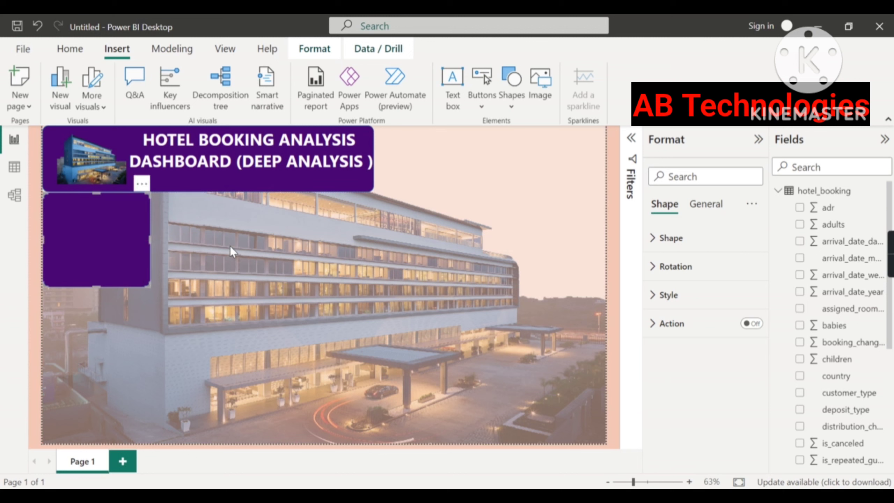
click(213, 229)
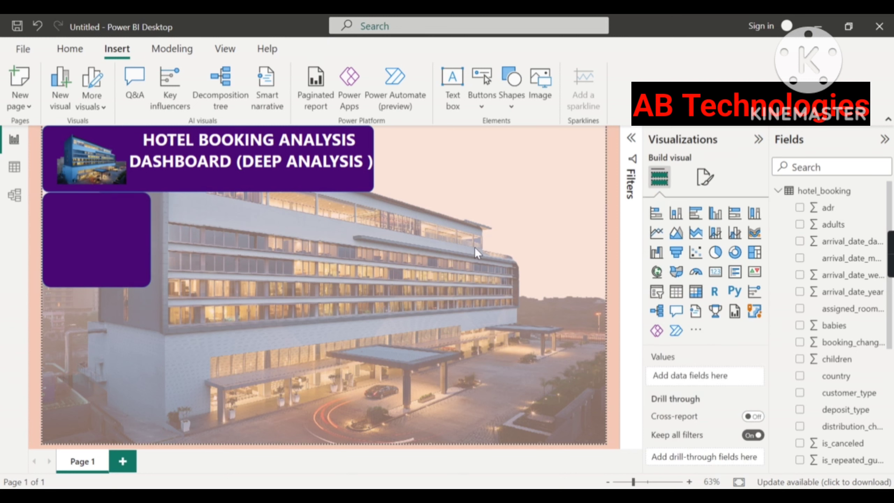
Step: Add a slicer visual to the page and assign the country field to it
click(658, 295)
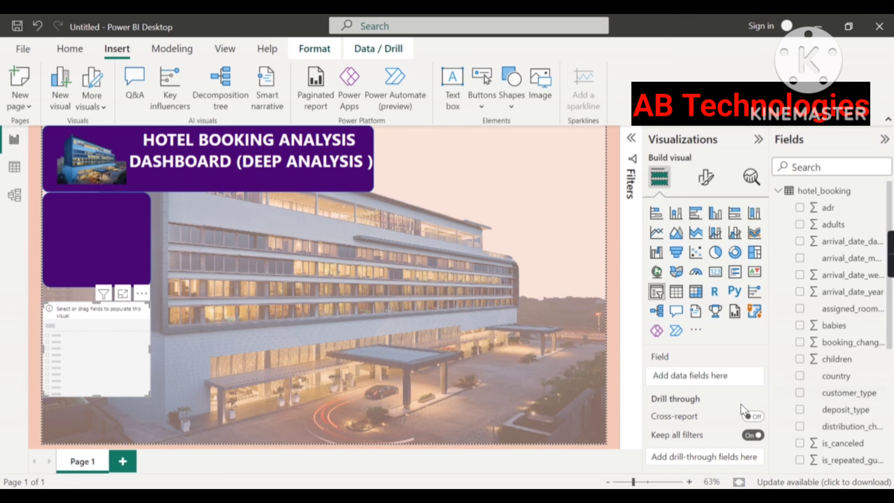
scroll(840, 309, down, 8)
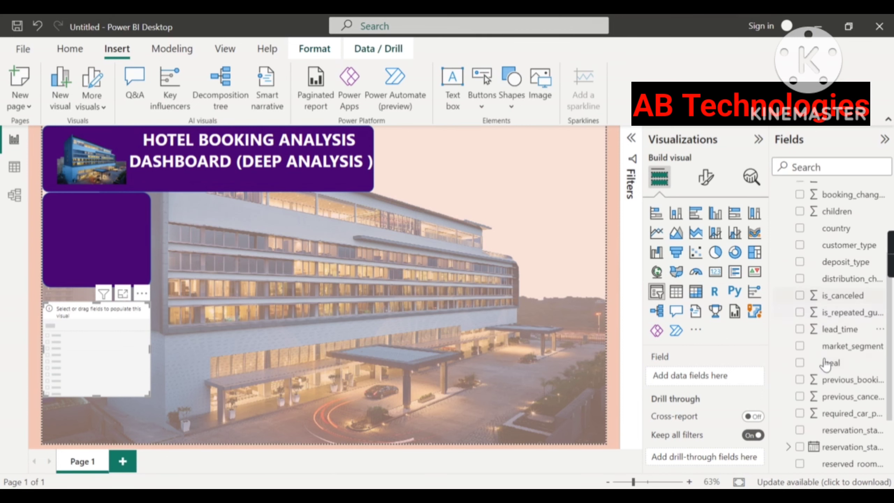
scroll(825, 379, up, 4)
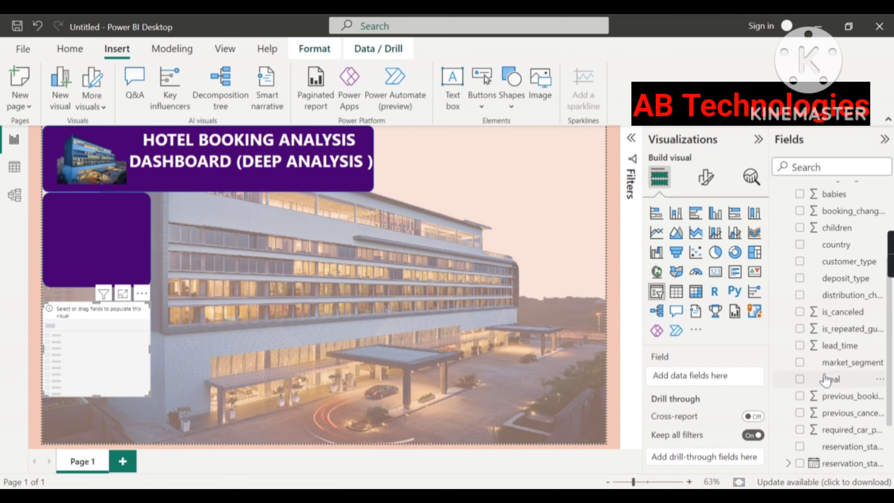
drag(837, 313, 714, 375)
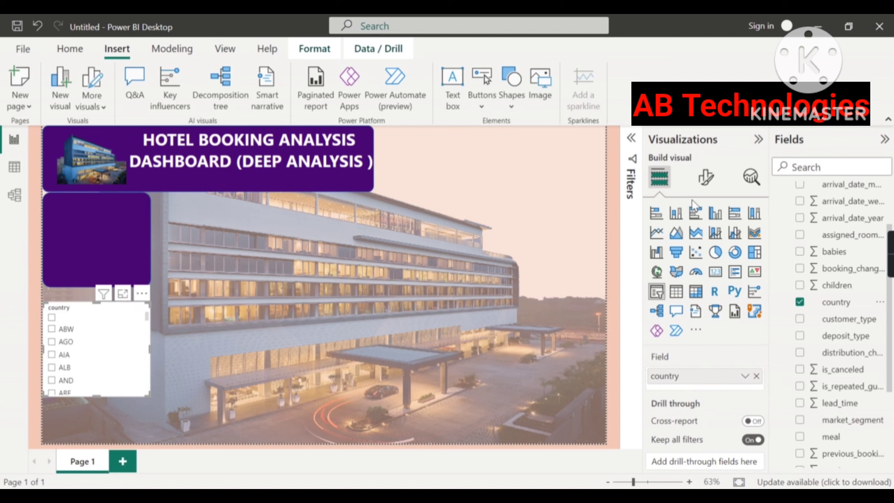
Step: Set the country slicer's style to Dropdown and check its list by expanding and collapsing it
click(702, 188)
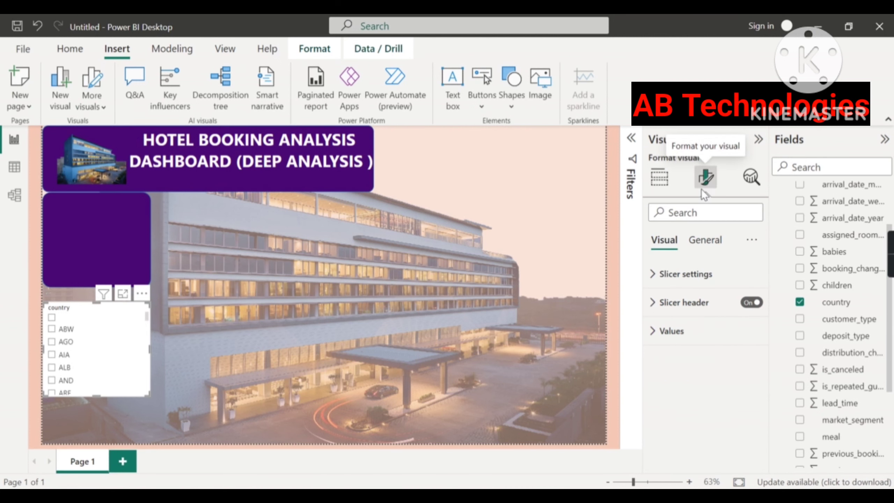
click(655, 274)
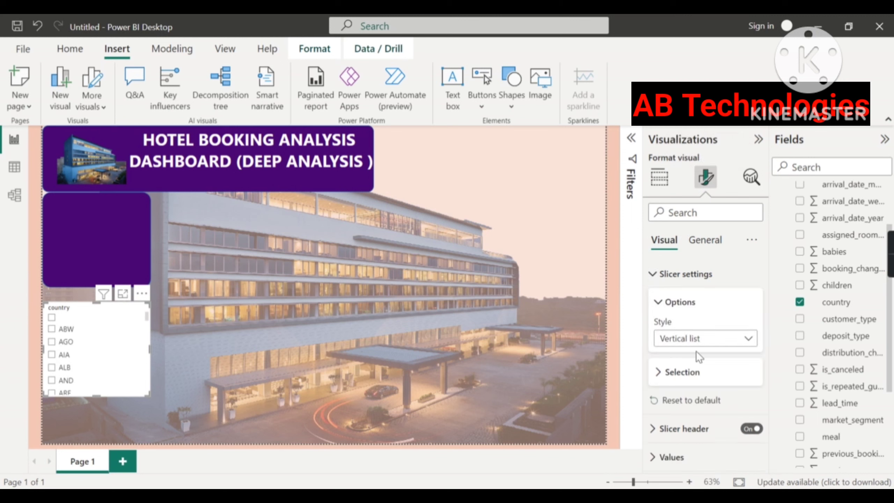
click(728, 346)
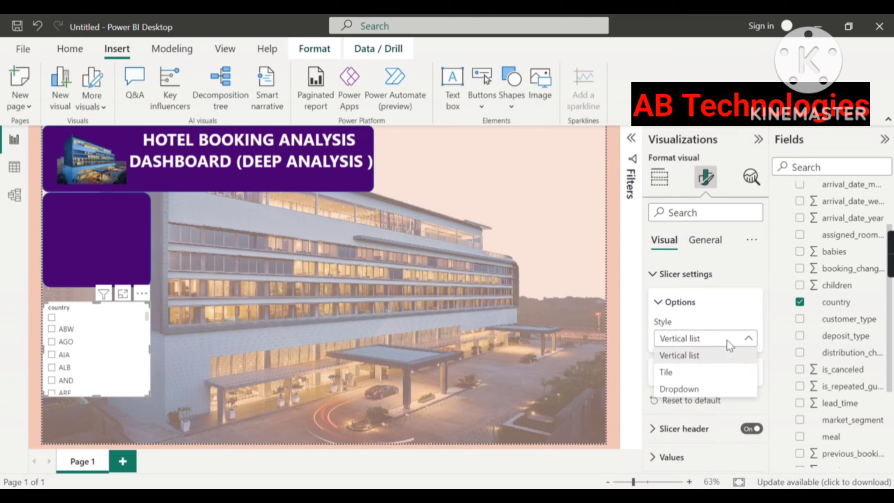
click(686, 394)
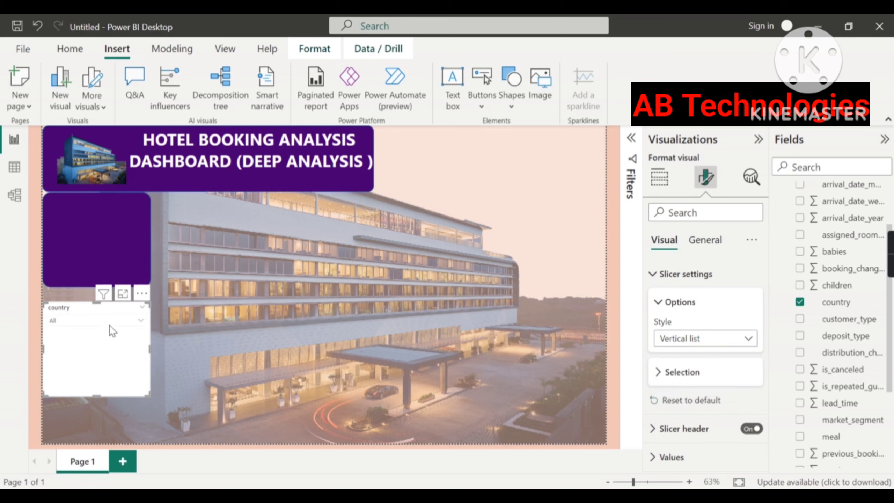
click(128, 323)
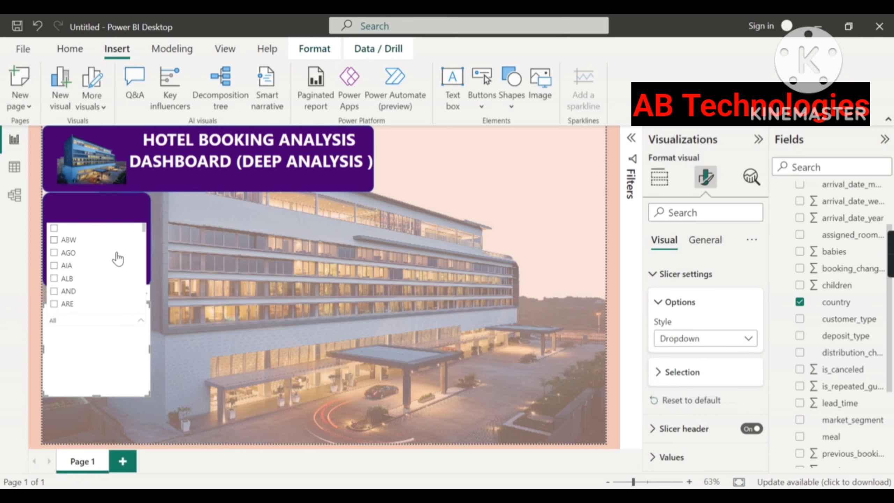
click(138, 323)
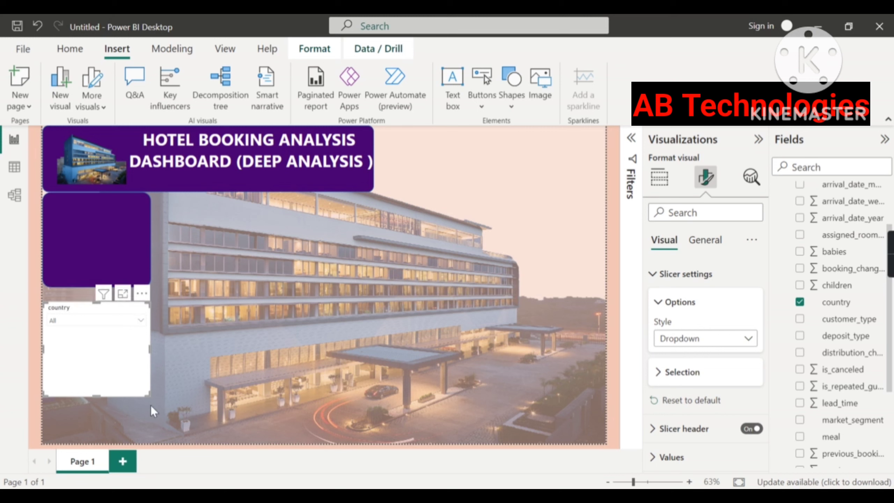
Step: Shrink the country slicer to a compact box and fit it into the upper part of the purple panel
drag(150, 391, 139, 336)
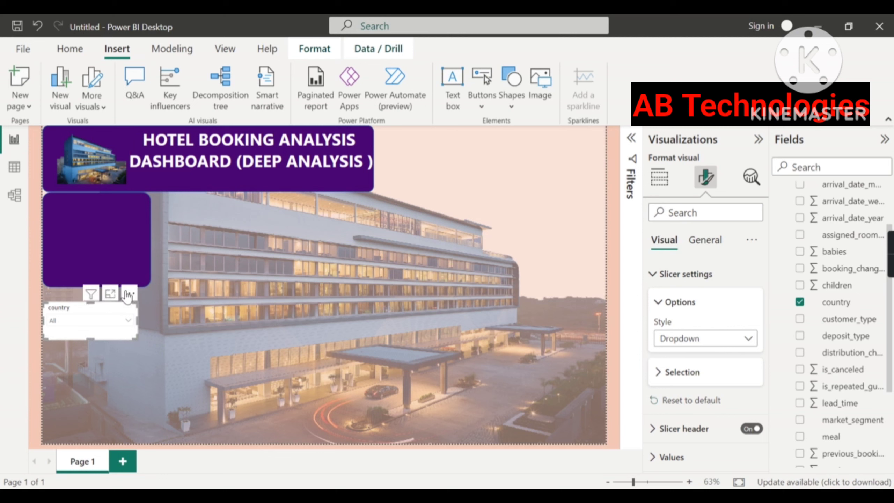
drag(127, 290, 135, 185)
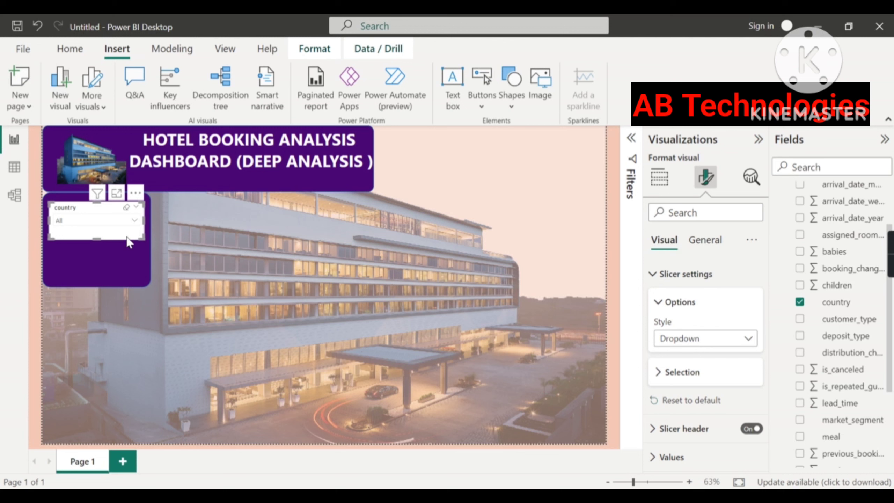
click(99, 240)
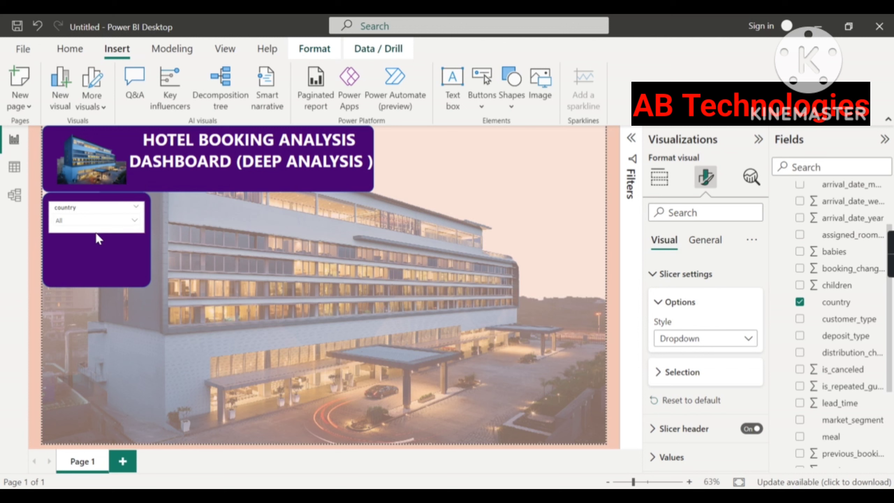
click(96, 233)
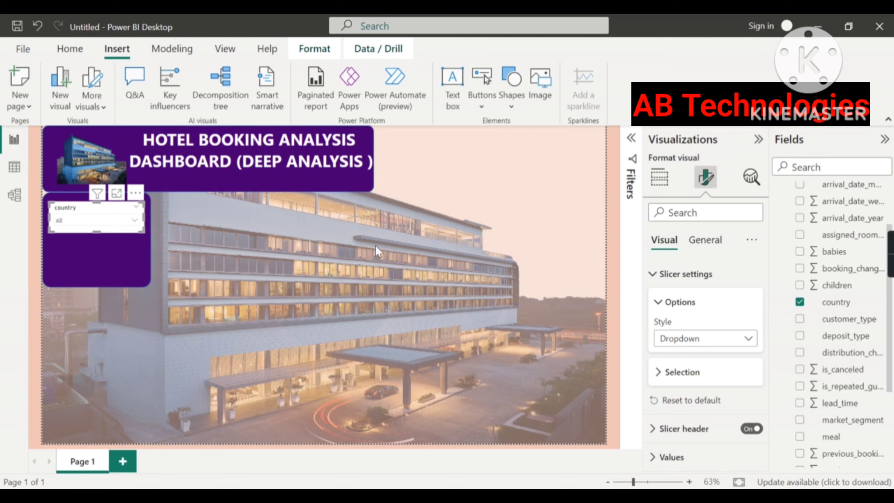
Step: Set the country slicer's header text to font size 14 and make it bold
click(658, 275)
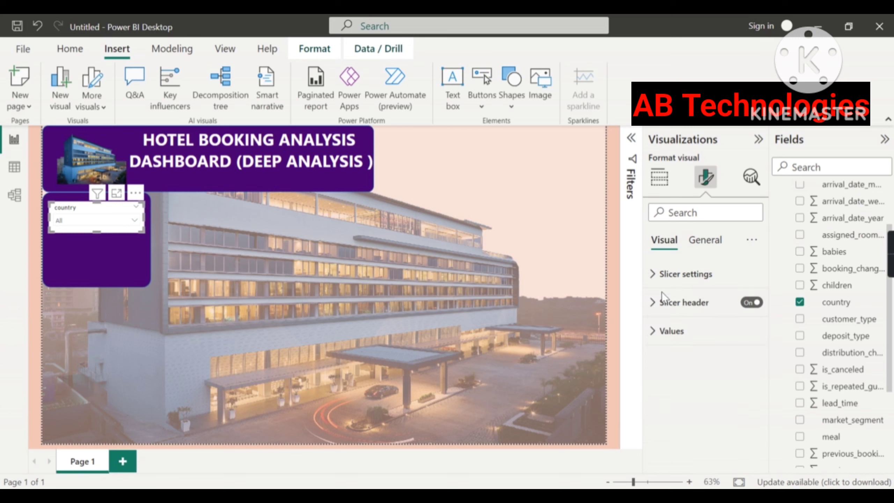
click(662, 305)
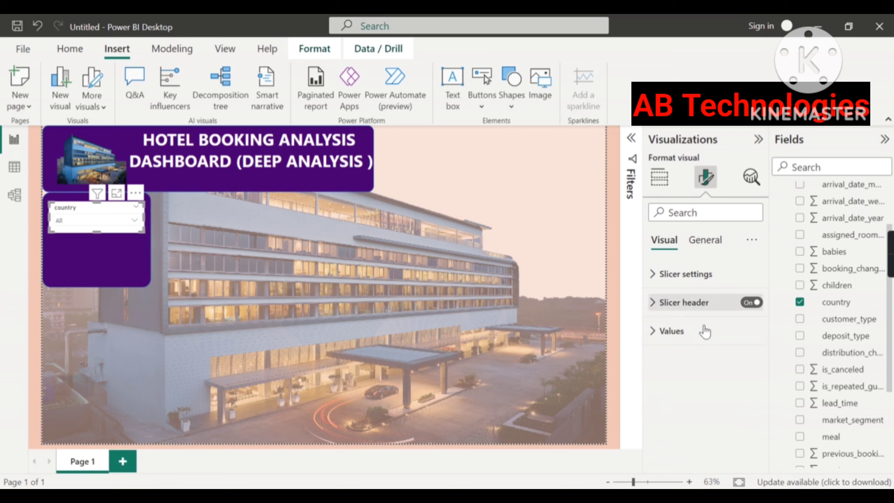
click(752, 400)
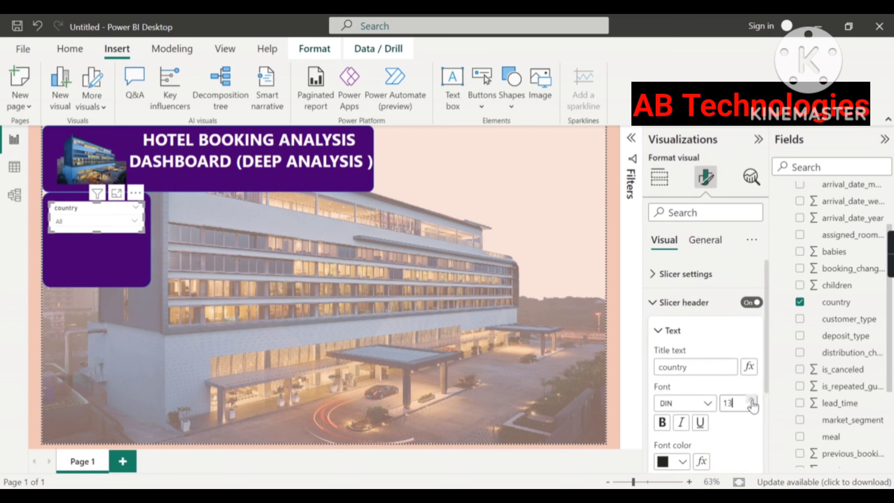
click(752, 401)
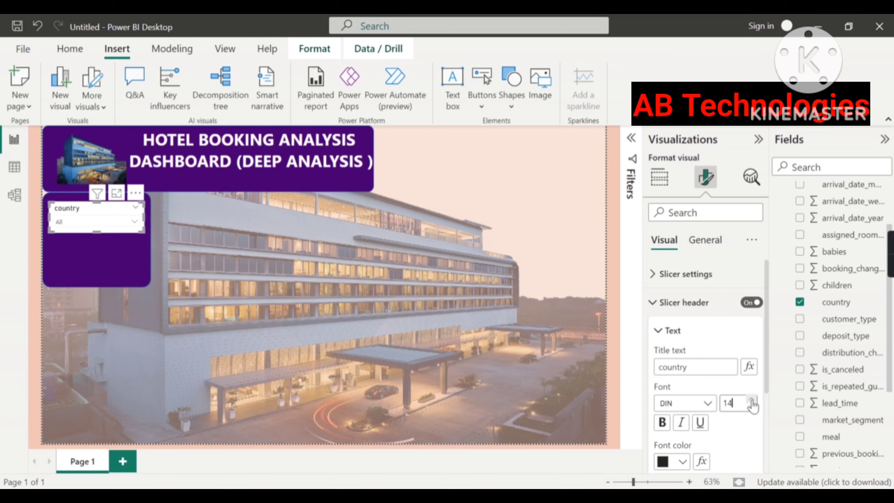
click(662, 422)
scroll(697, 440, down, 1)
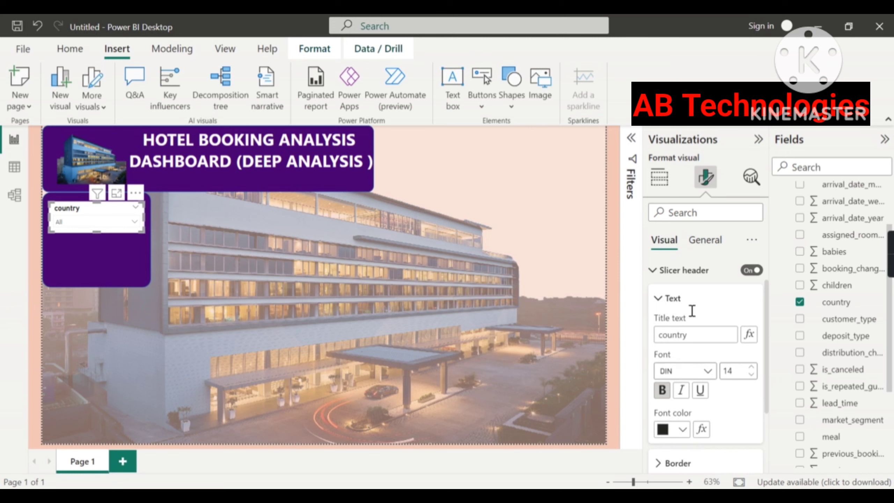
Step: Turn off the country slicer's background so the purple panel shows through
click(695, 251)
click(676, 331)
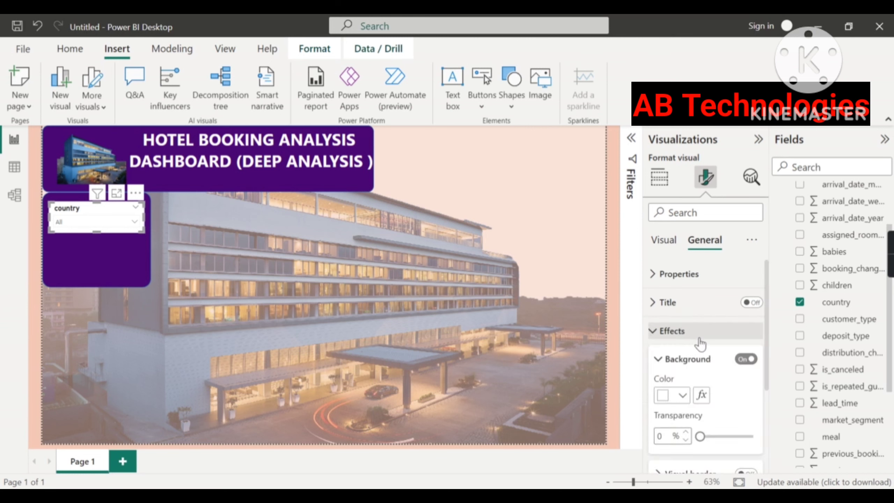
click(740, 363)
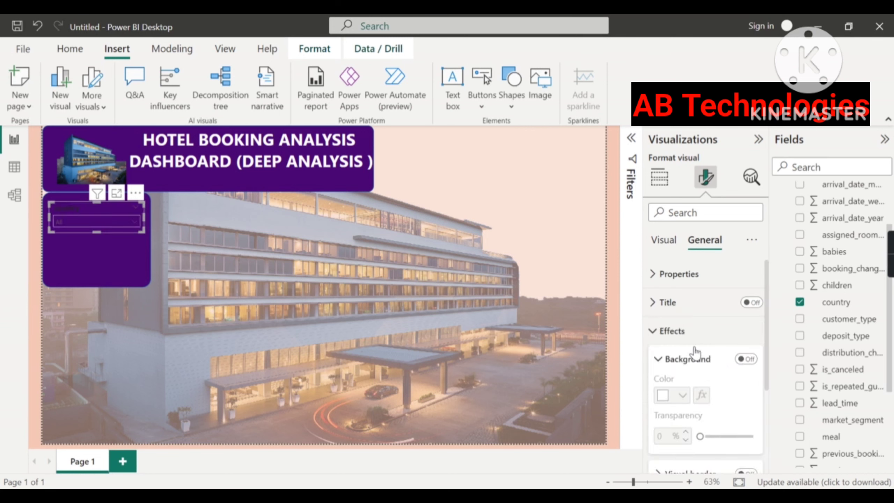
Step: Change the country slicer's header font color to white
click(664, 240)
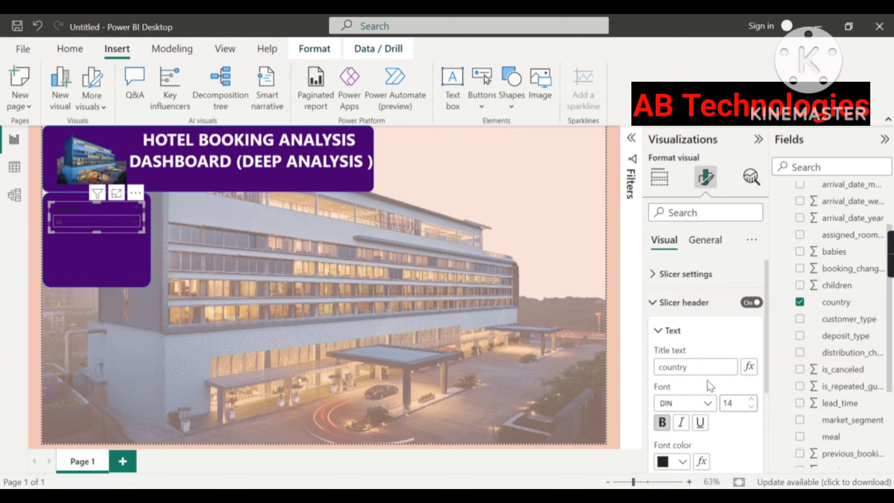
scroll(707, 380, down, 1)
click(676, 431)
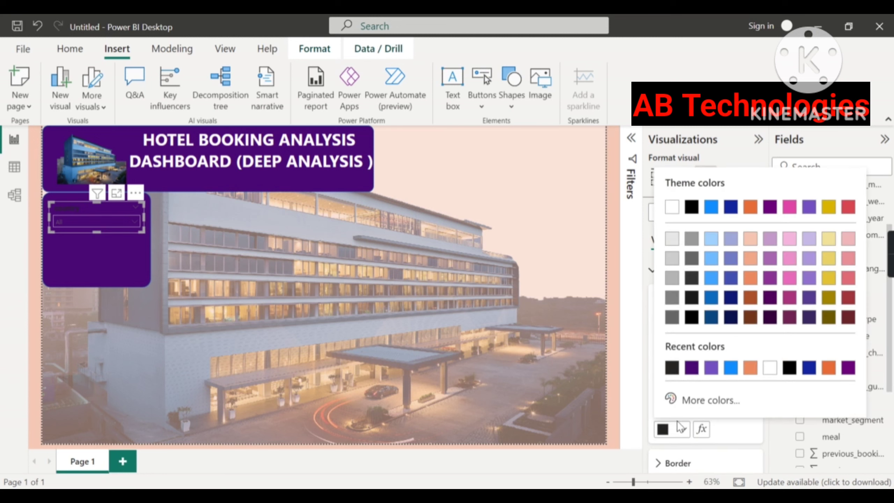
click(672, 208)
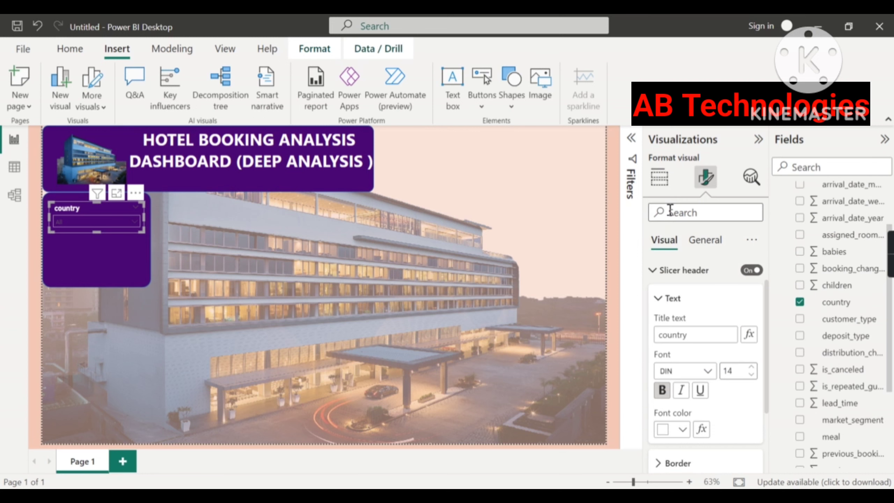
Step: Make the country slicer's values bold with a light orange font color, and check them in its expanded list
click(662, 275)
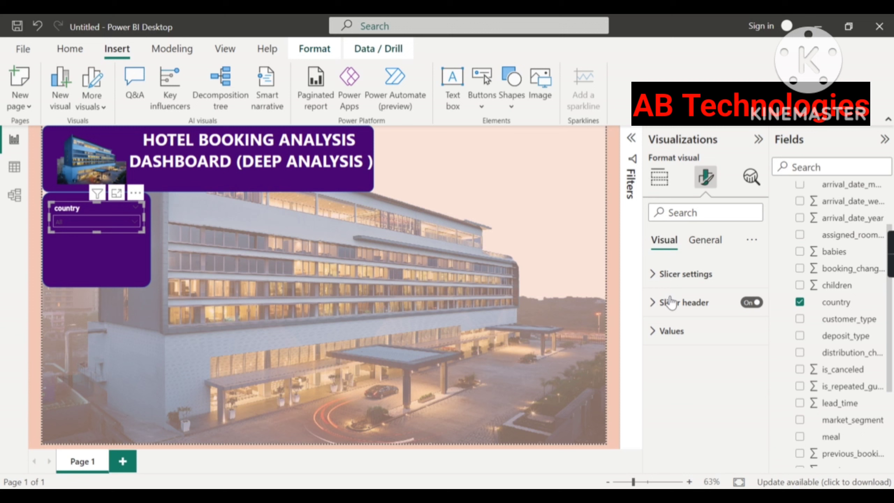
click(658, 332)
scroll(703, 379, down, 2)
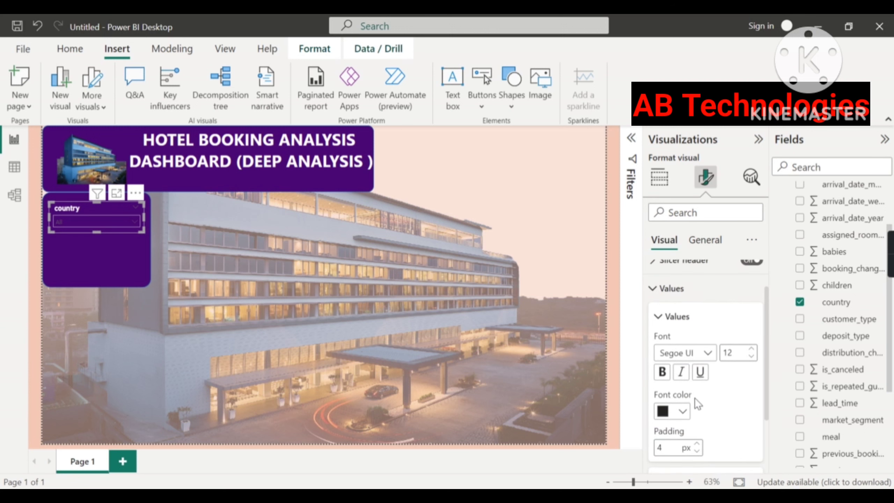
click(683, 411)
click(662, 372)
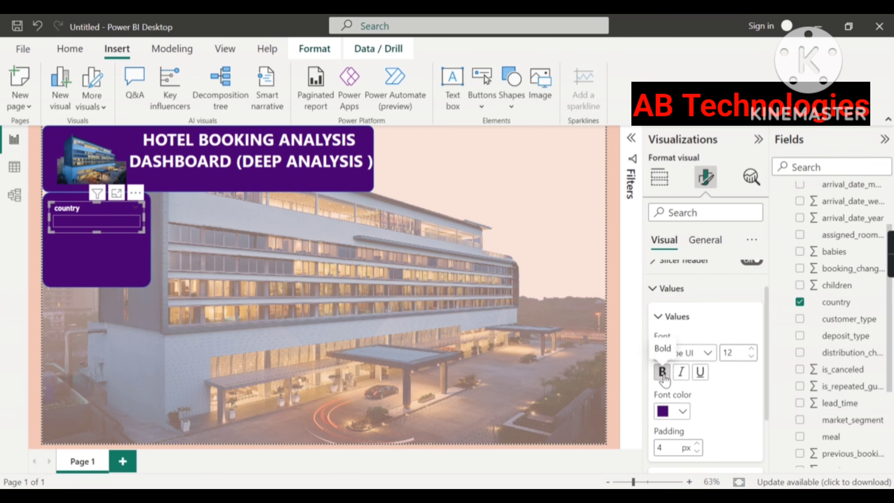
click(682, 411)
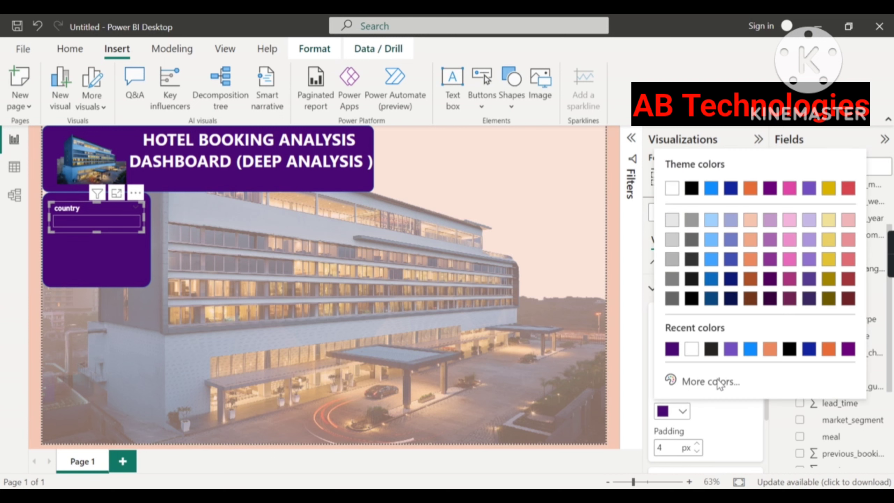
click(769, 350)
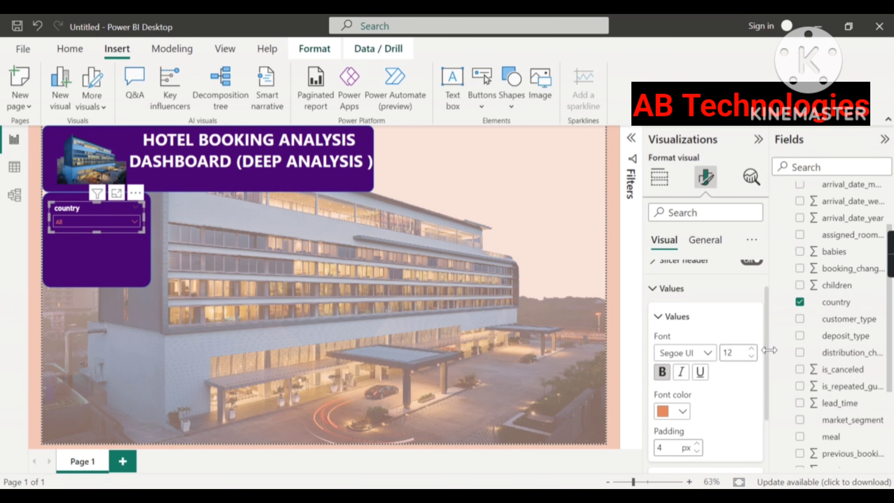
click(135, 221)
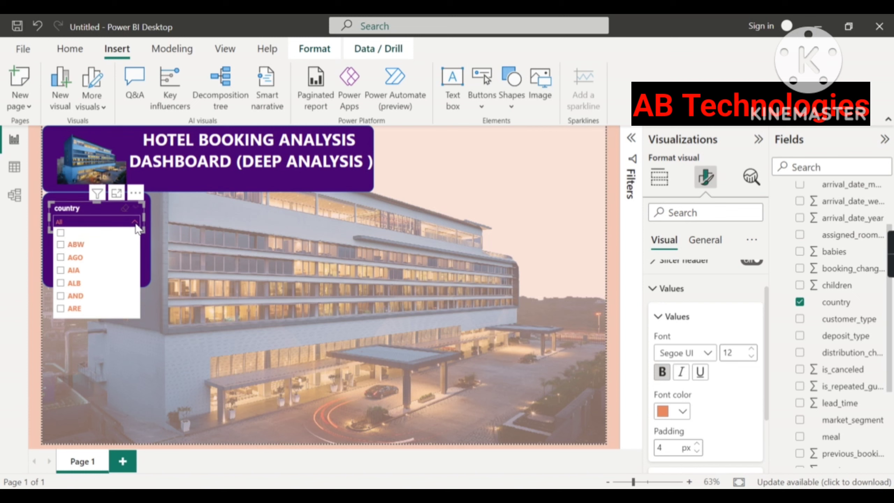
click(136, 222)
scroll(695, 394, down, 1)
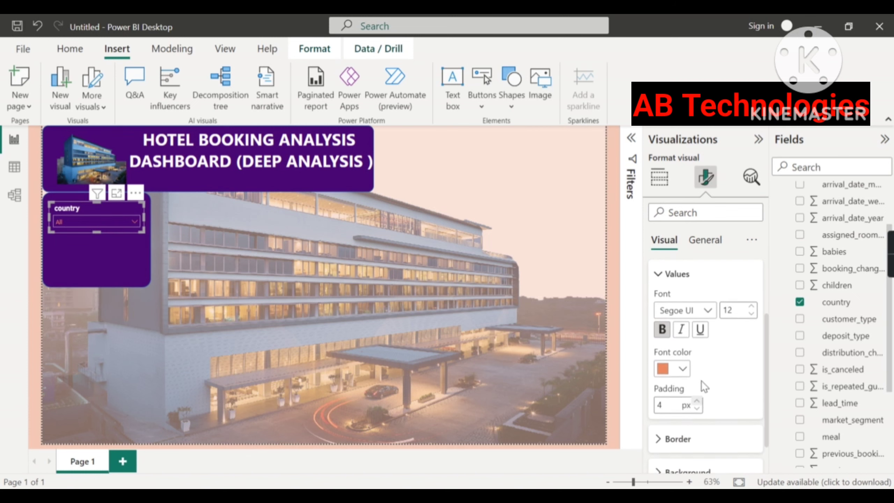
scroll(701, 380, up, 2)
click(662, 305)
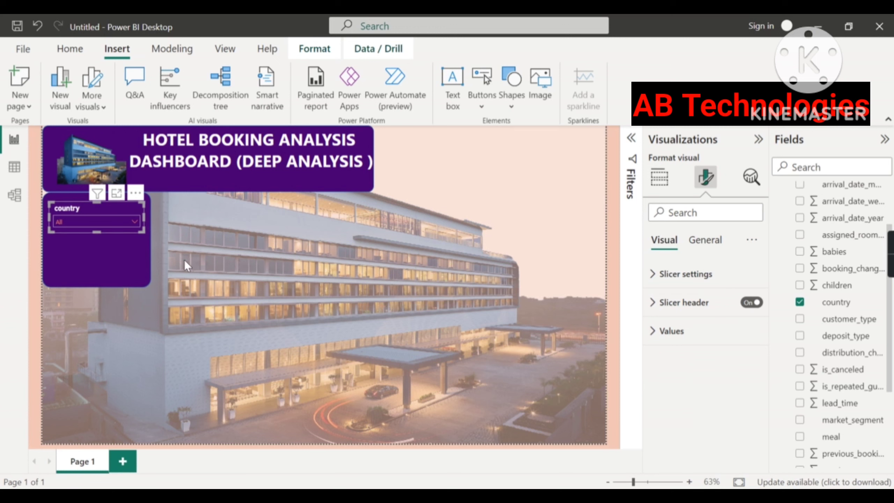
Step: Add a second slicer below the purple panel and assign the arrival_date_day_of_month field to it
click(174, 228)
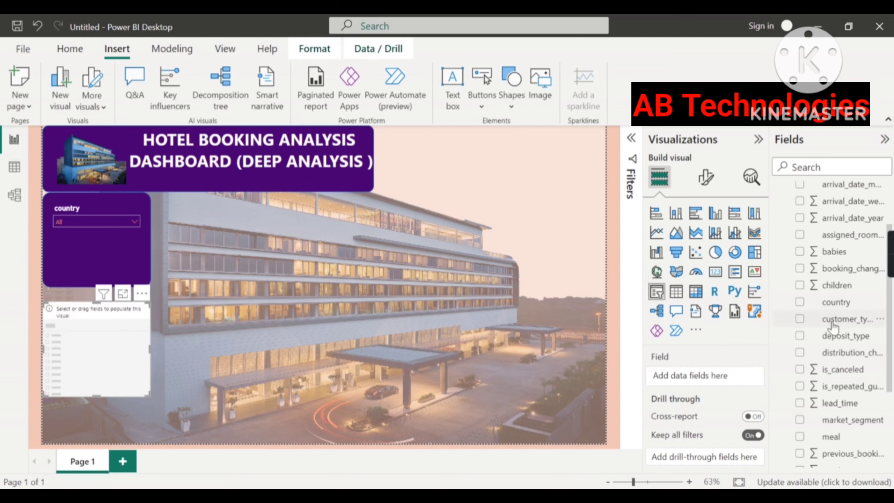
scroll(839, 319, down, 3)
scroll(861, 352, down, 3)
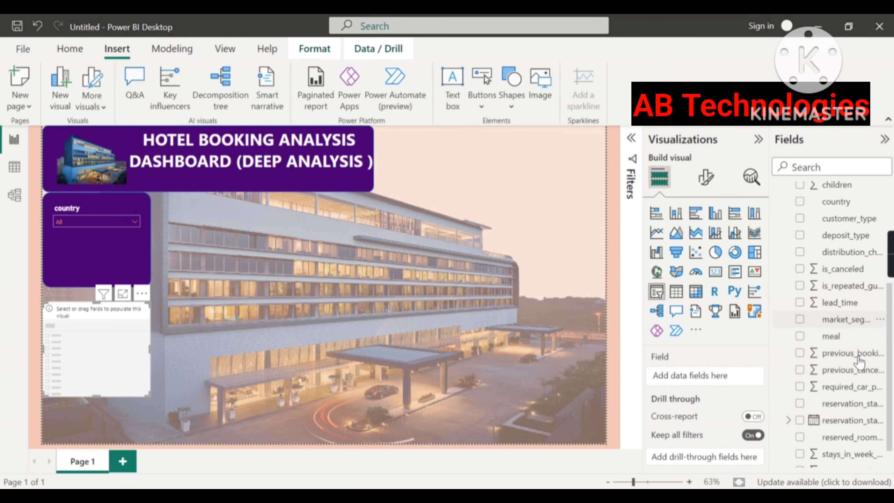
scroll(856, 367, up, 1)
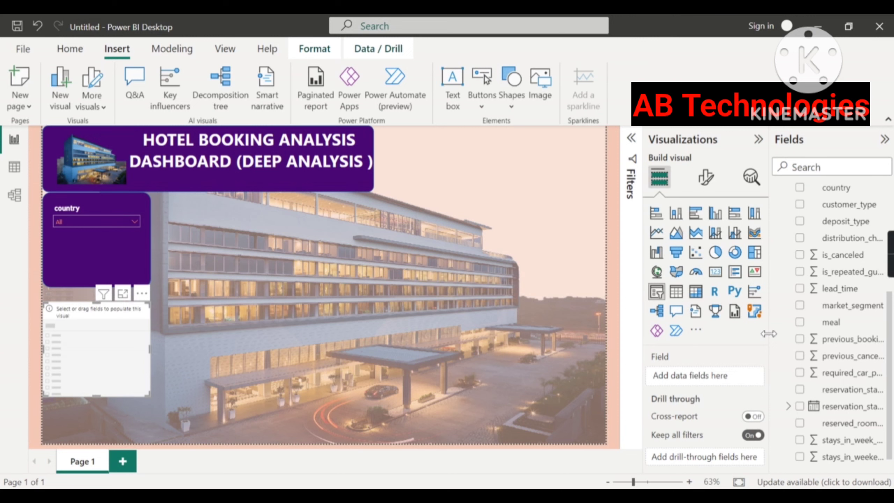
drag(770, 335, 667, 328)
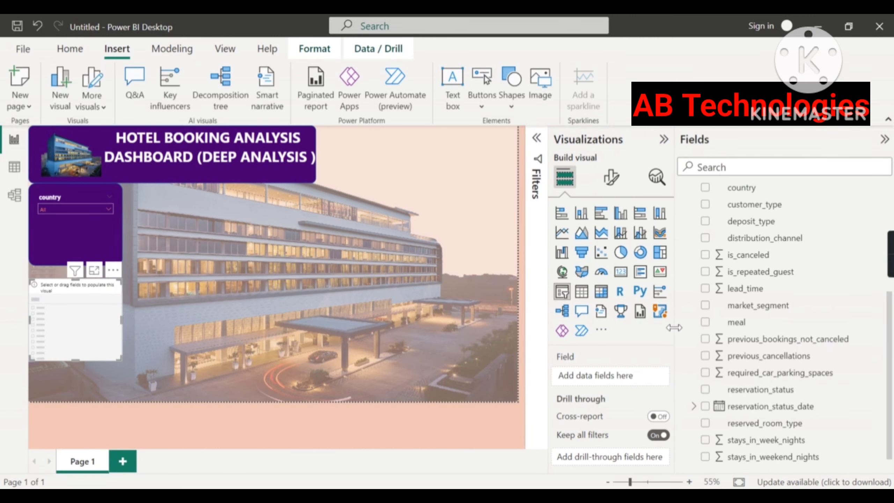
scroll(809, 306, down, 1)
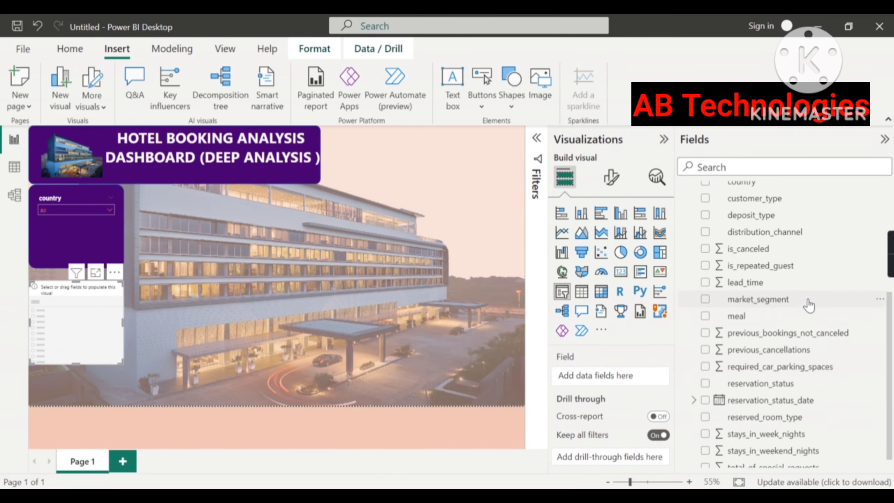
scroll(754, 450, up, 5)
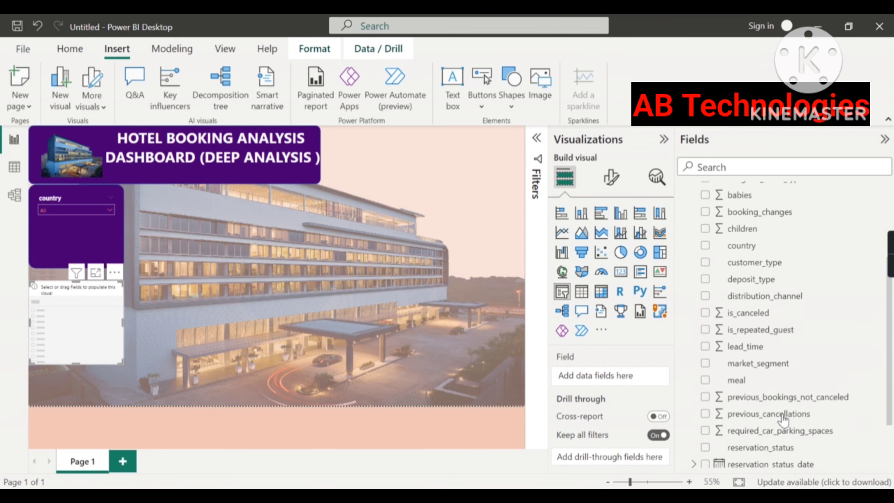
scroll(782, 419, up, 2)
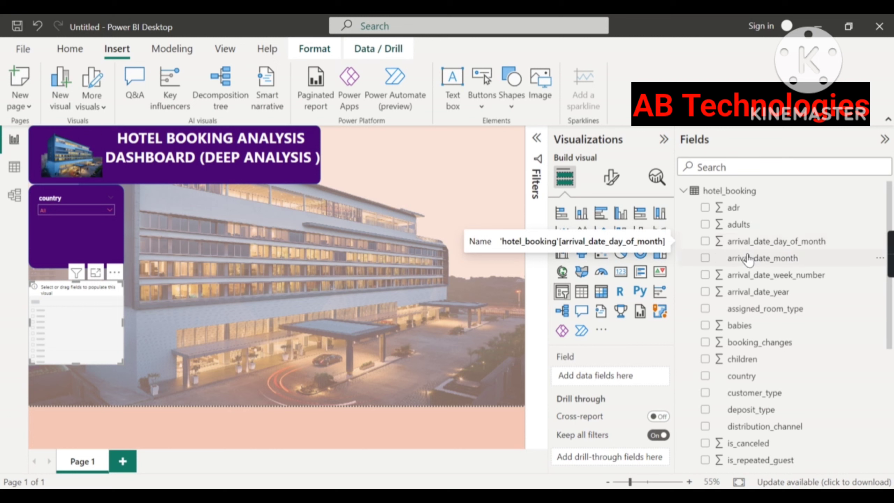
drag(799, 245, 618, 378)
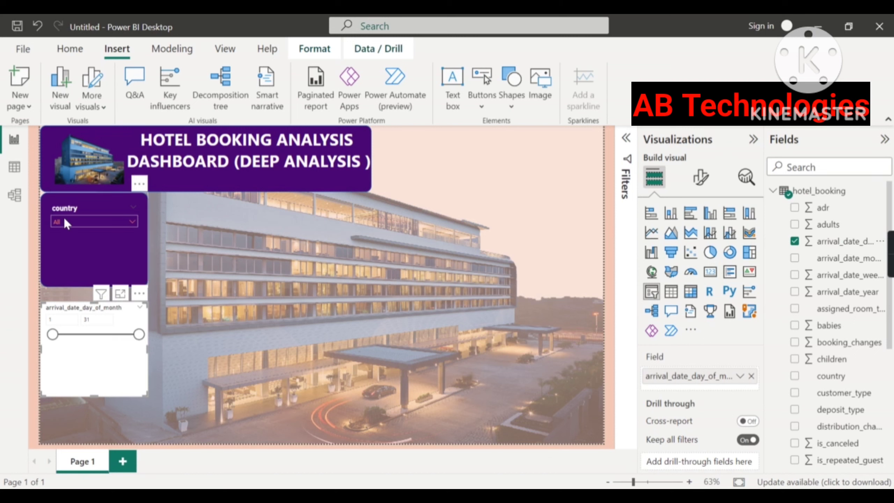
Step: Copy the country slicer's formatting onto the arrival_date_day_of_month slicer with Format painter
click(88, 201)
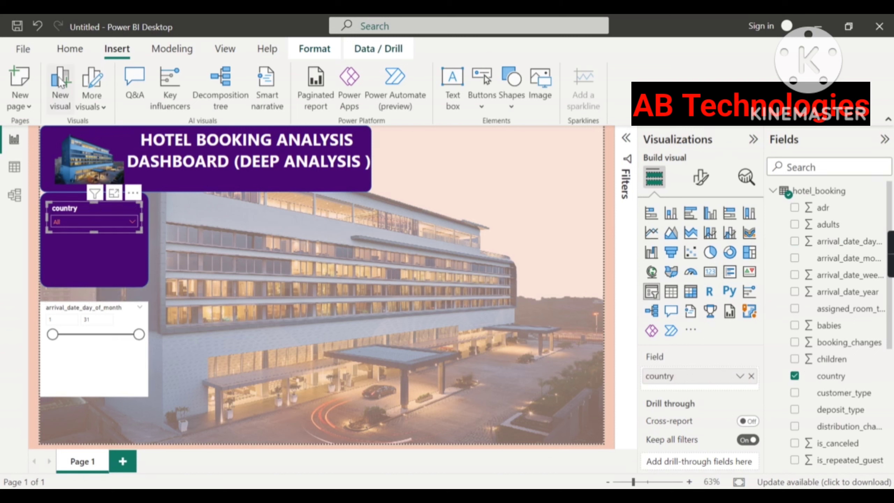
click(81, 54)
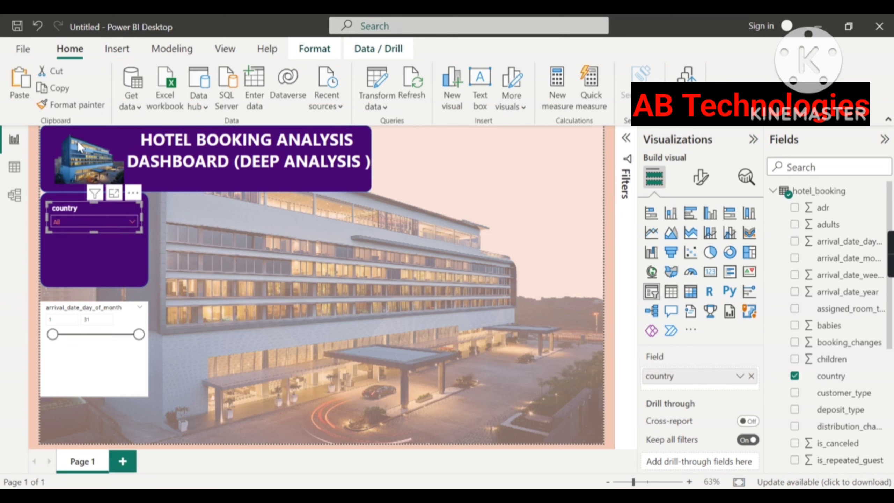
click(70, 110)
click(62, 103)
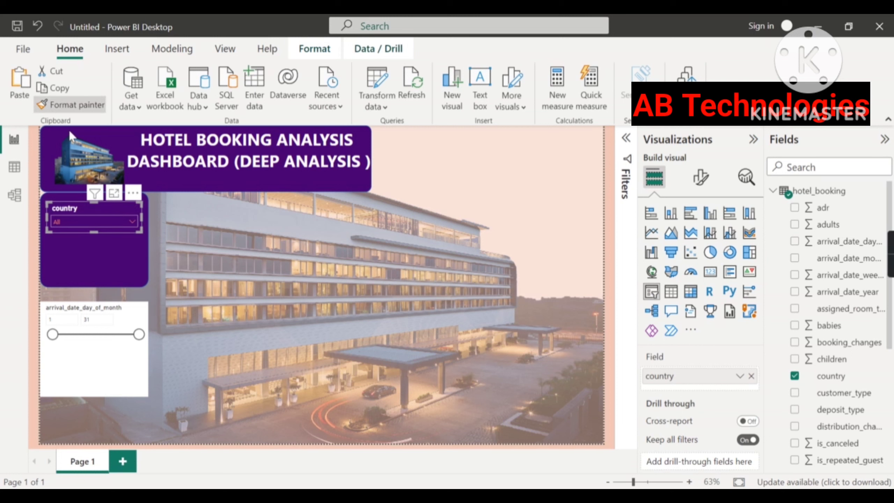
click(123, 317)
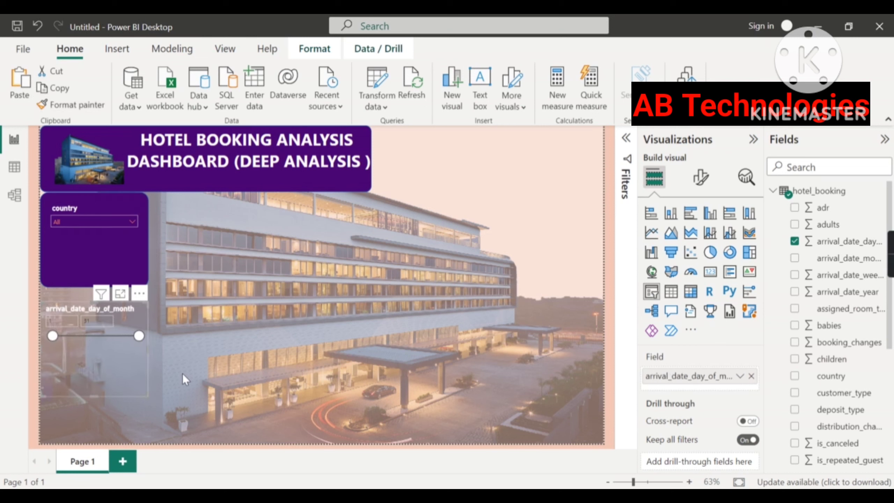
Step: Set the arrival_date_day_of_month slicer's style to Dropdown and expand its list
click(701, 178)
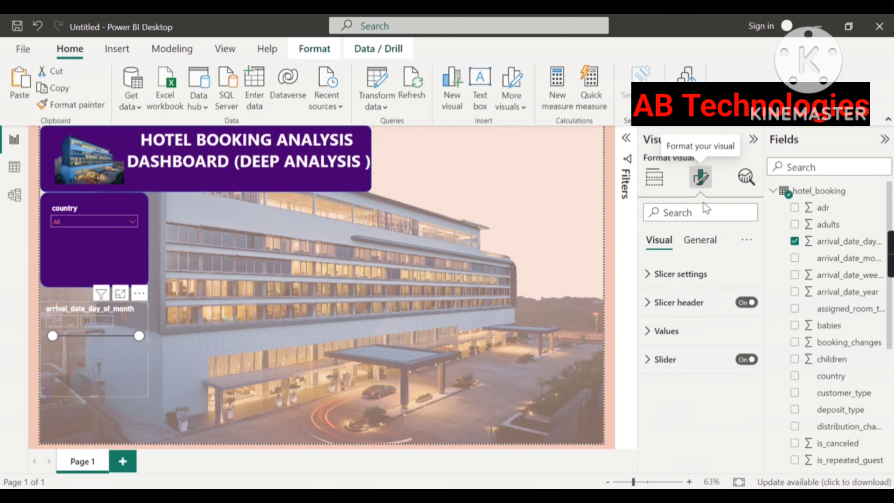
click(679, 274)
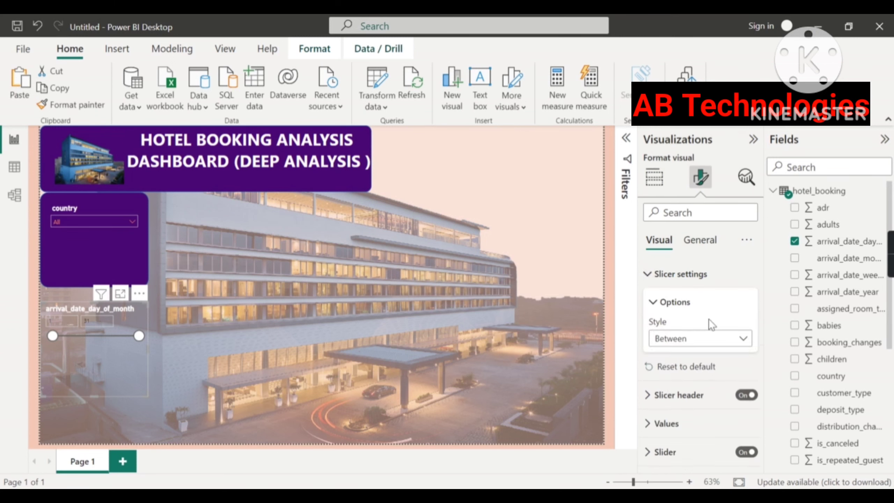
click(725, 339)
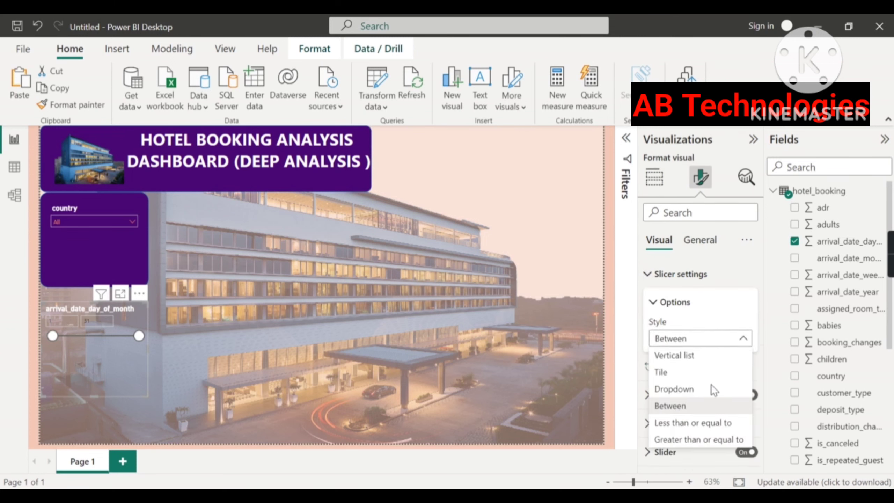
click(689, 390)
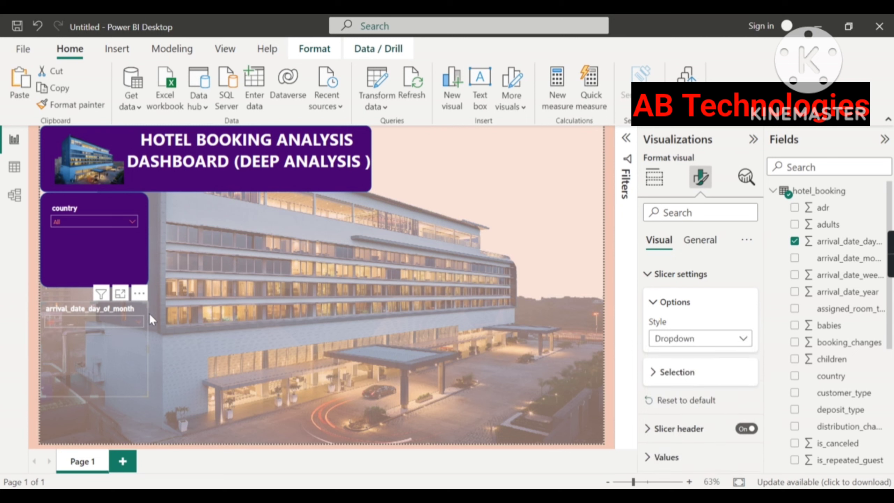
click(140, 321)
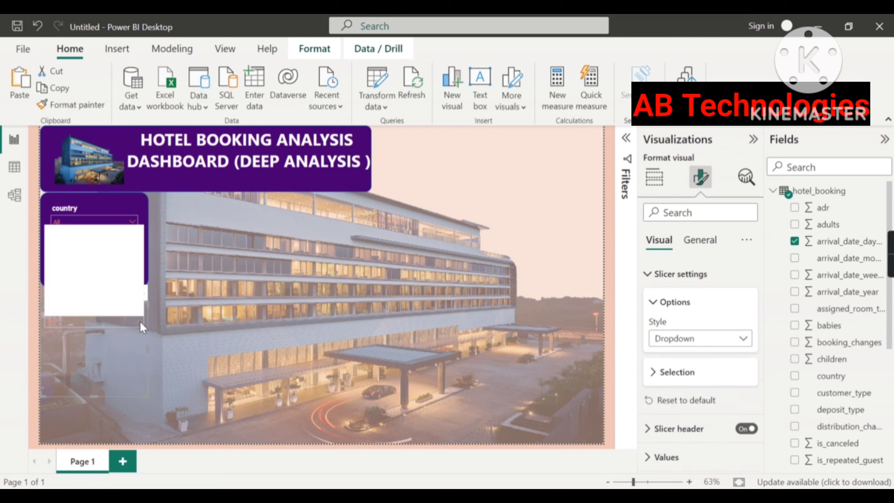
Step: Collapse the arrival_date_day_of_month slicer's list and turn on the slicer's general title
click(202, 346)
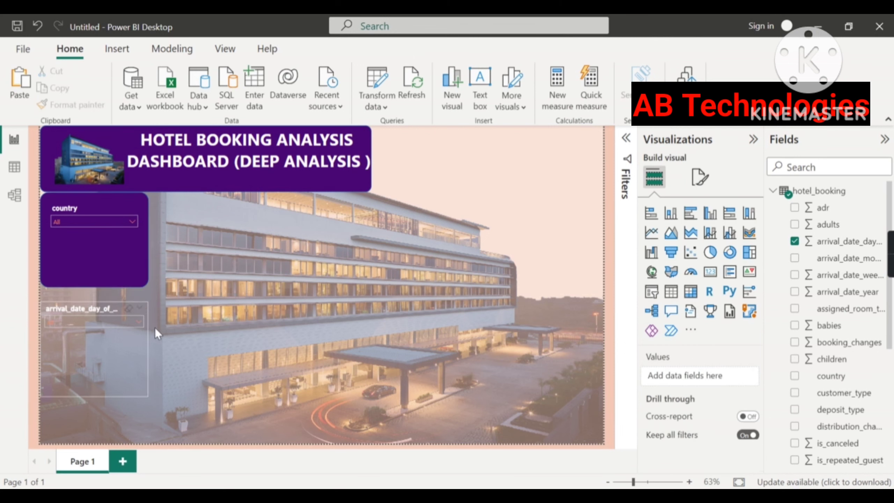
click(700, 177)
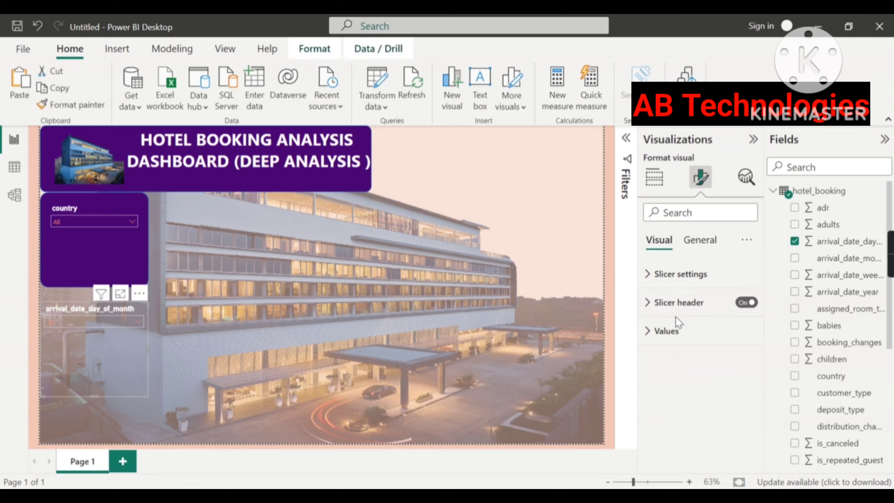
click(696, 245)
click(669, 303)
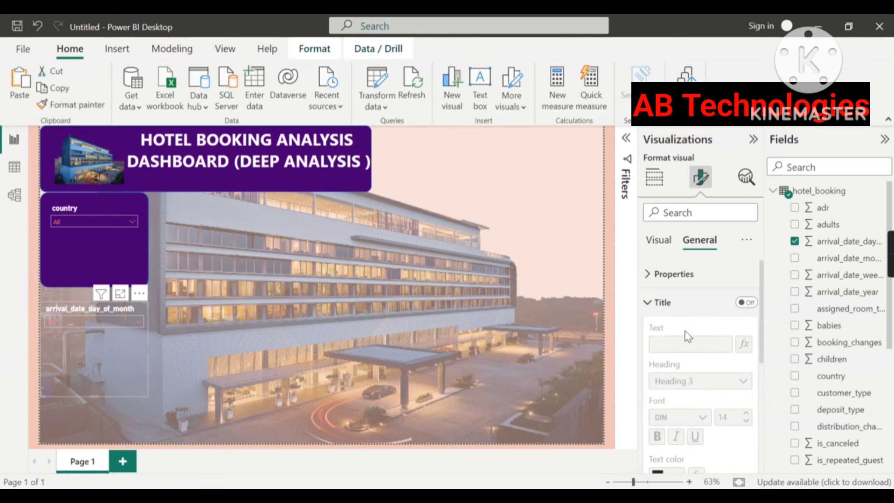
click(746, 302)
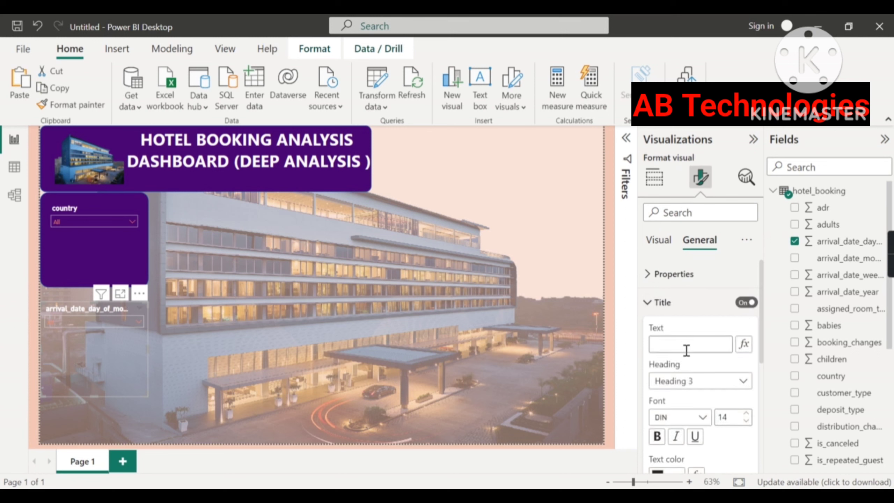
click(650, 303)
Step: Change the arrival_date_day_of_month slicer's header text to "Month"
click(657, 243)
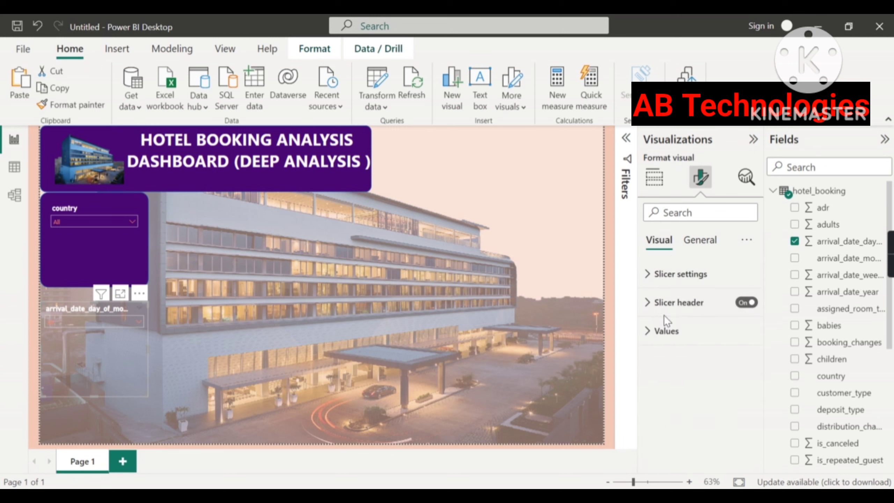
click(662, 303)
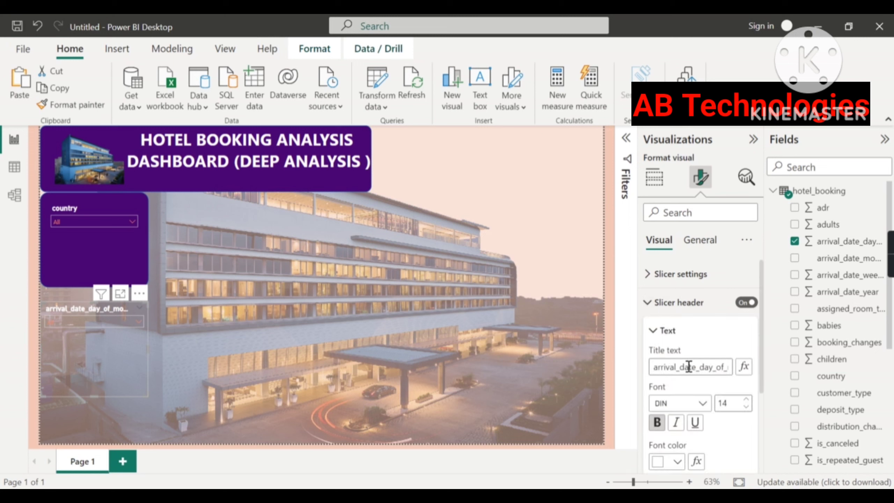
drag(725, 369, 649, 368)
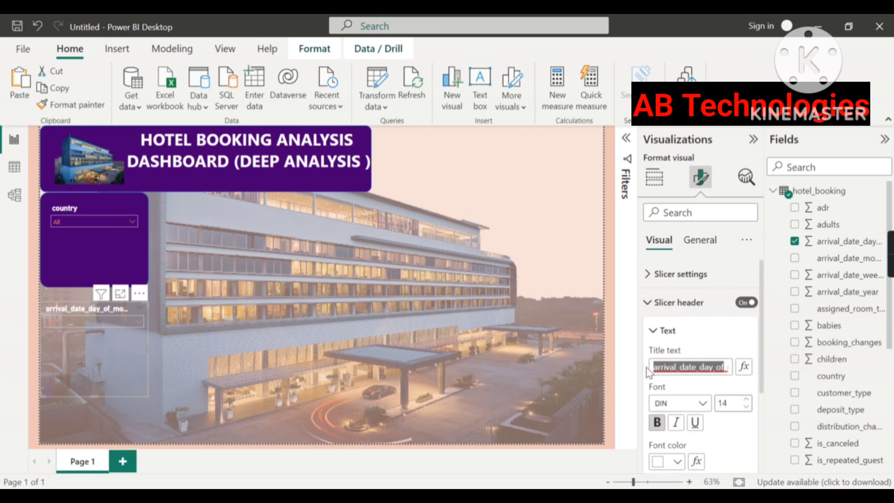
key(BackSpace)
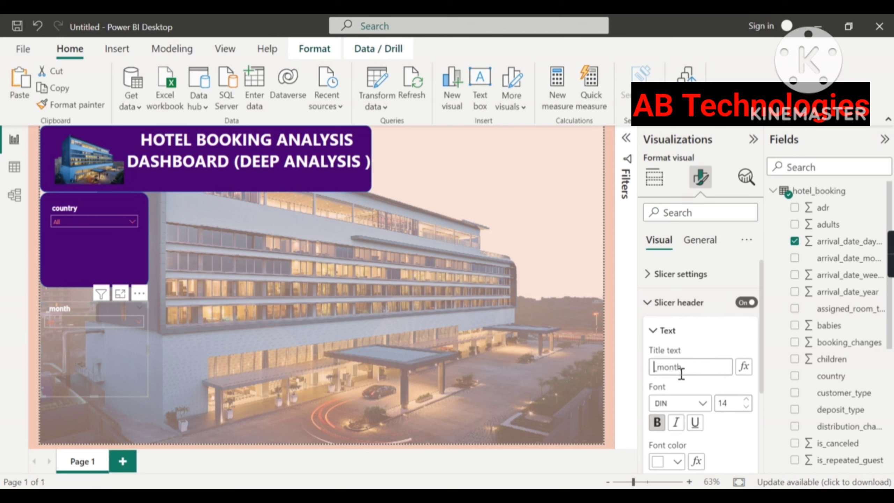
key(BackSpace)
key(Delete)
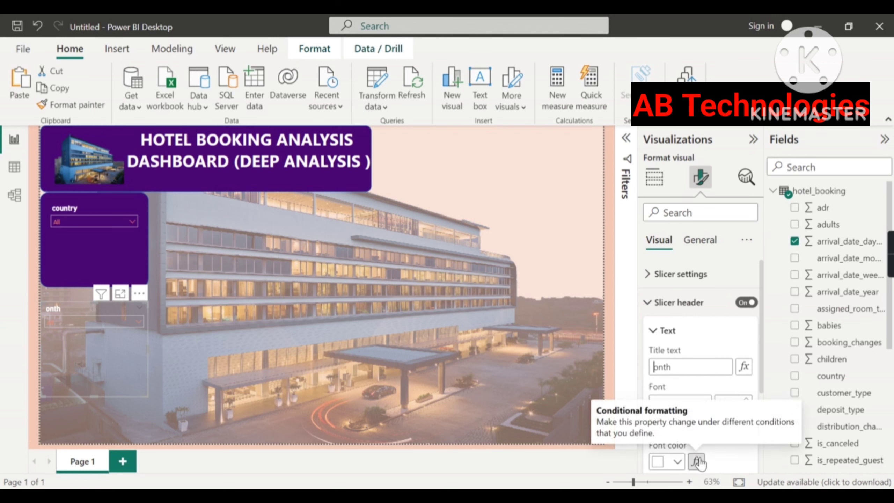
text(M)
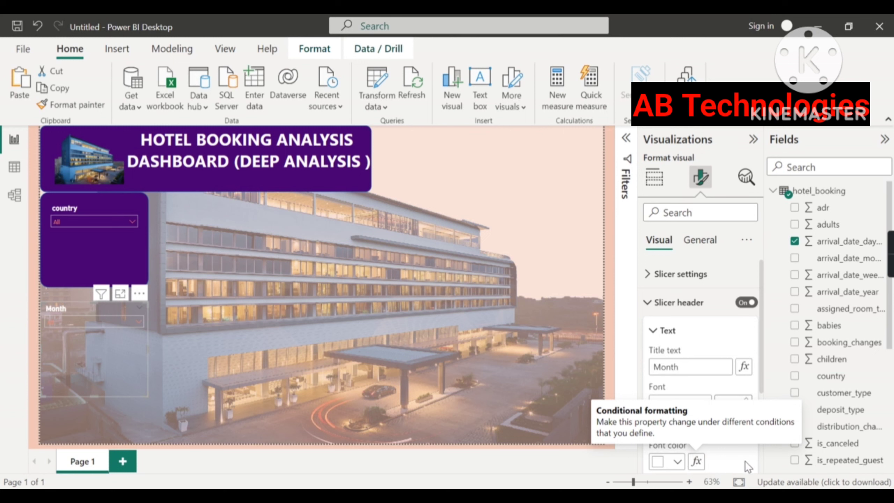
Step: Shorten the Month slicer and move it into the purple panel directly below the country slicer
click(140, 385)
click(140, 385)
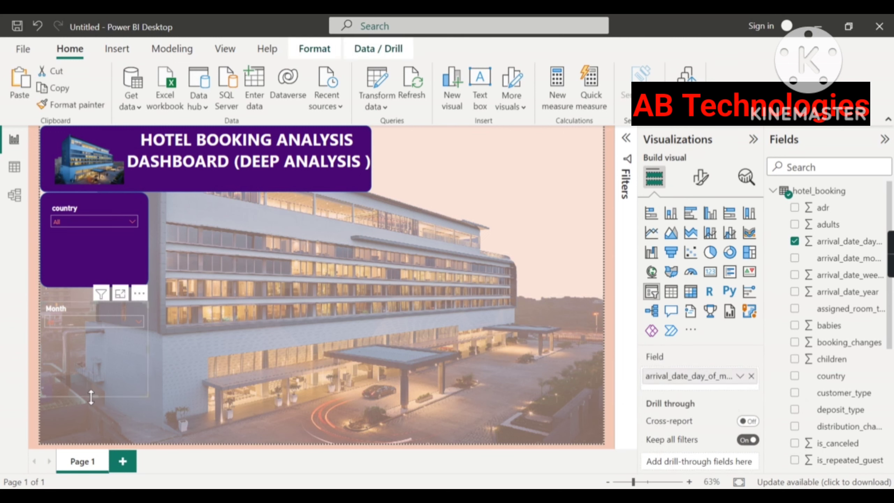
drag(91, 397, 91, 341)
drag(151, 322, 132, 230)
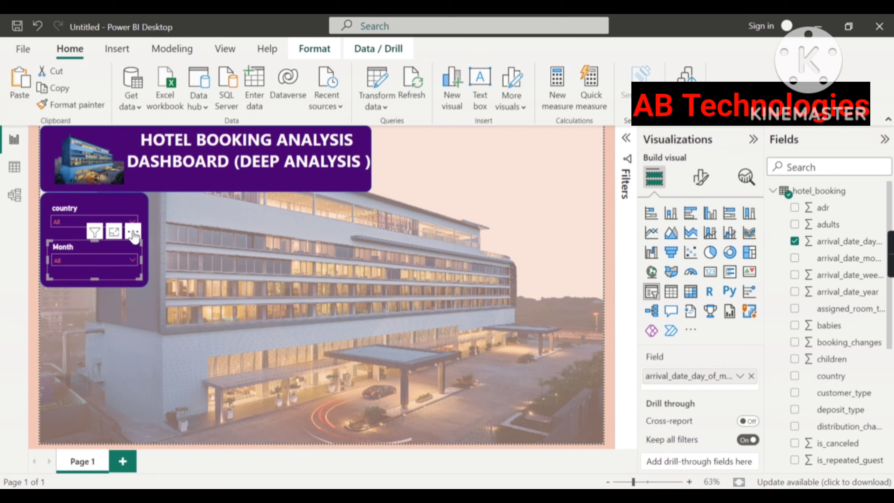
click(209, 240)
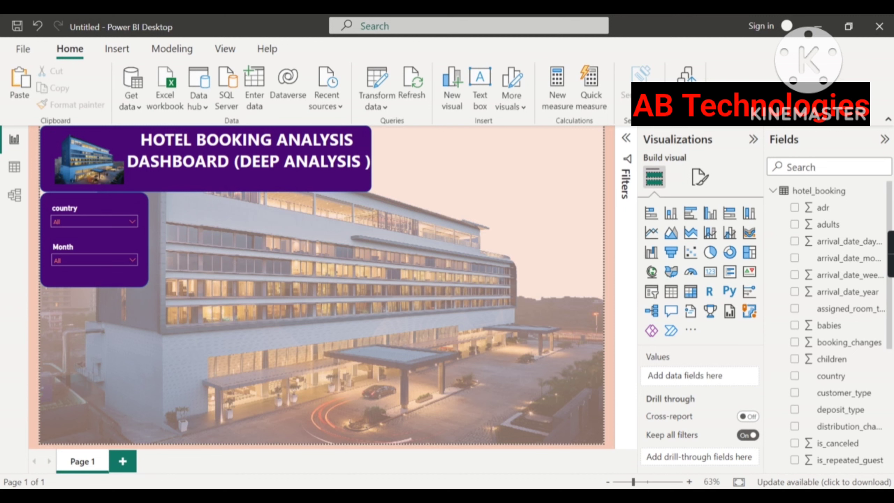
Step: Review the KPI card requirements in the Word document and the hotel_booking field list in Power BI
click(773, 191)
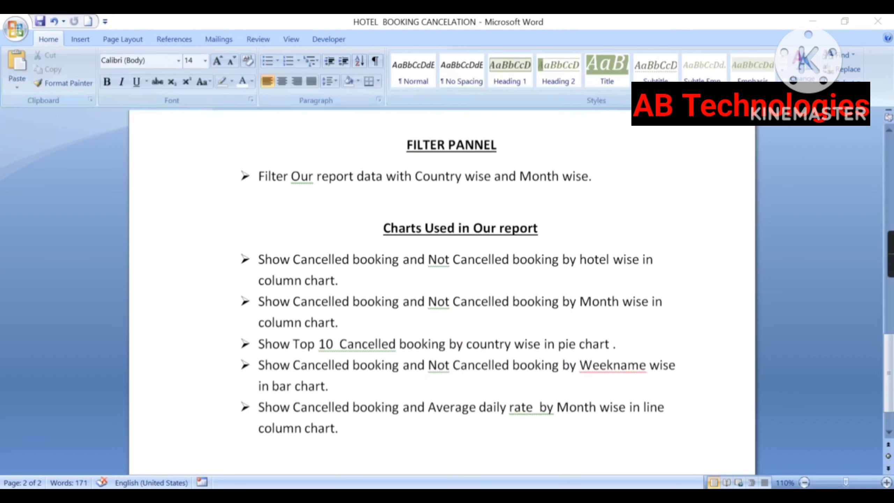
scroll(440, 305, up, 3)
scroll(442, 313, up, 2)
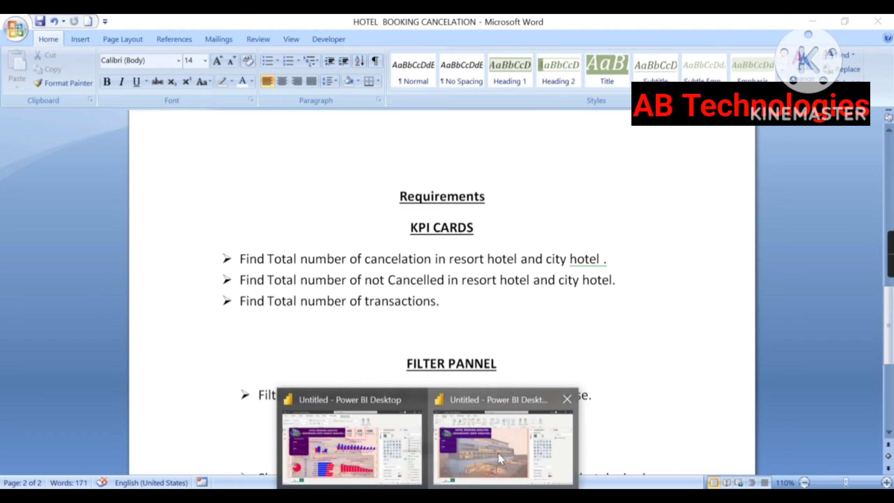
click(498, 453)
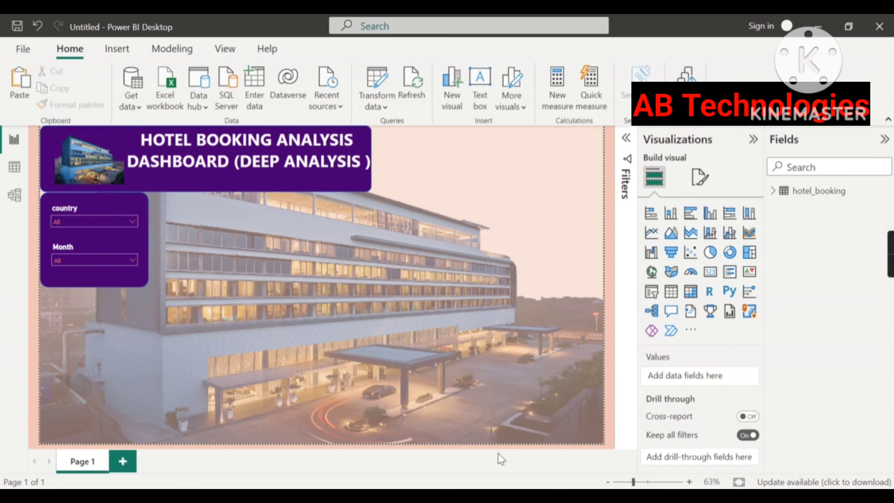
click(772, 192)
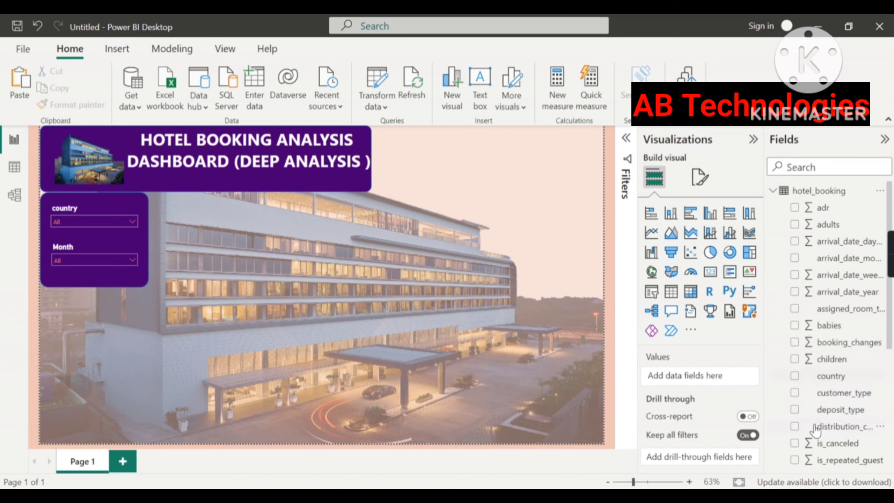
scroll(820, 447, down, 1)
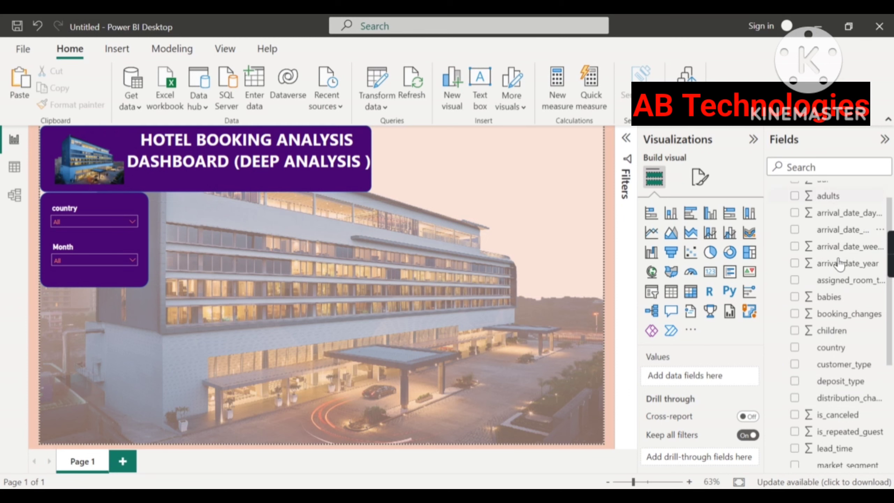
scroll(847, 303, up, 1)
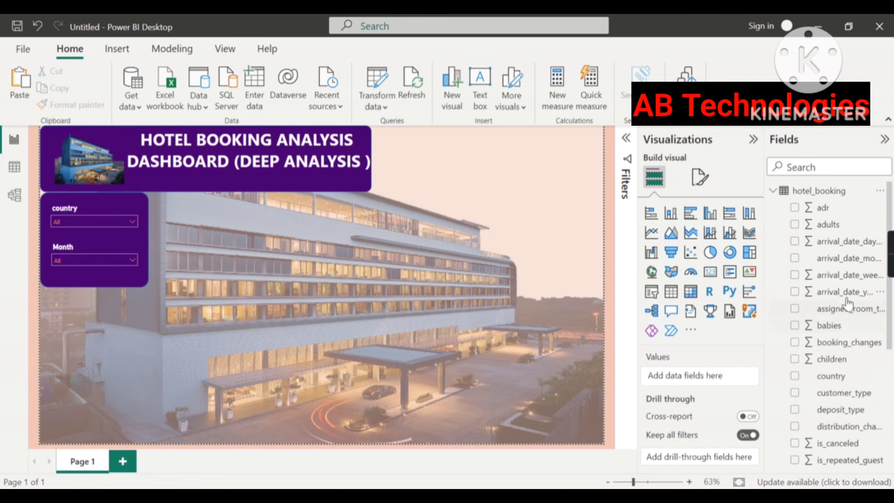
click(773, 192)
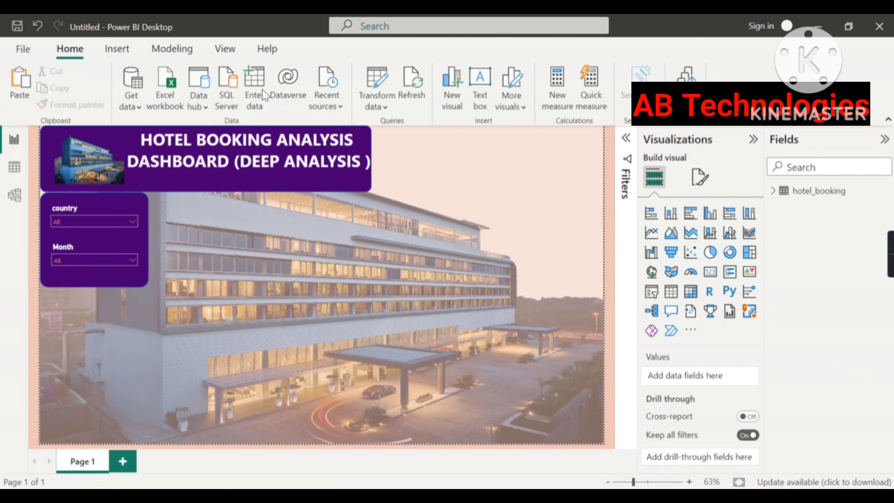
Step: Create an empty table named "All Measures" and load it into the model
click(261, 110)
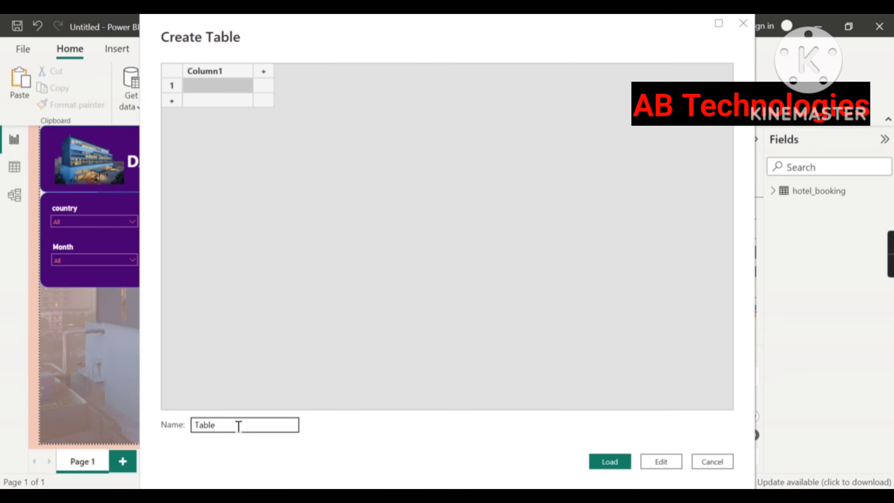
drag(238, 425, 190, 432)
text(A)
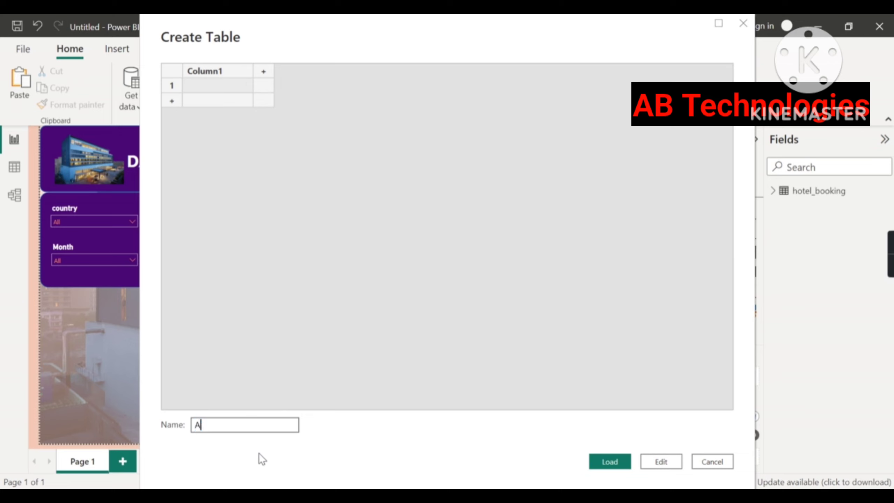
text(ll Measures)
key(Return)
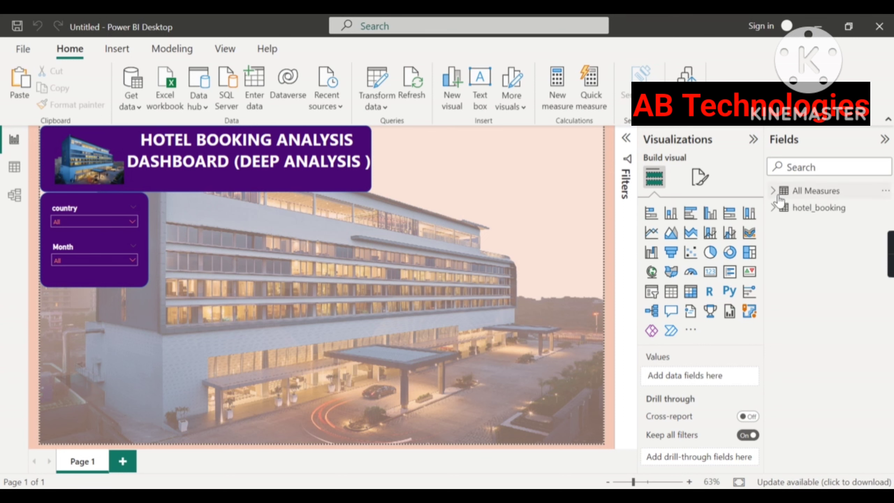
Step: Add a new measure to the All Measures table and name it Cancelled
click(776, 192)
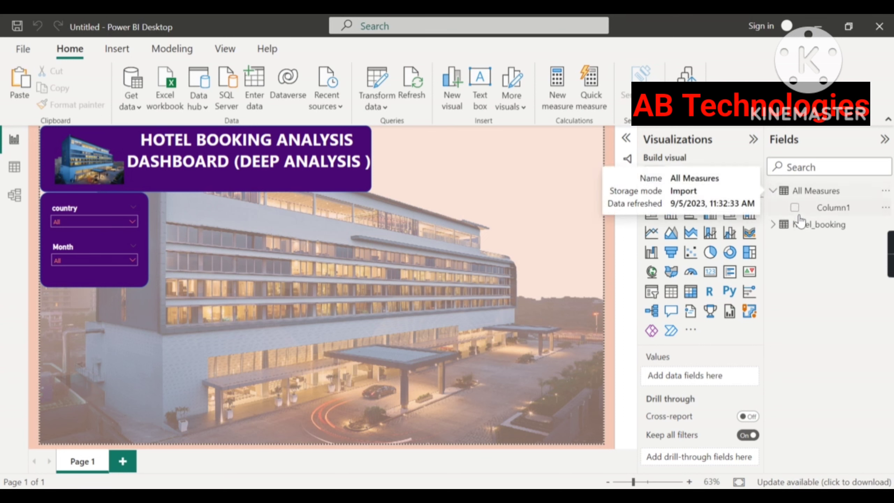
right_click(820, 211)
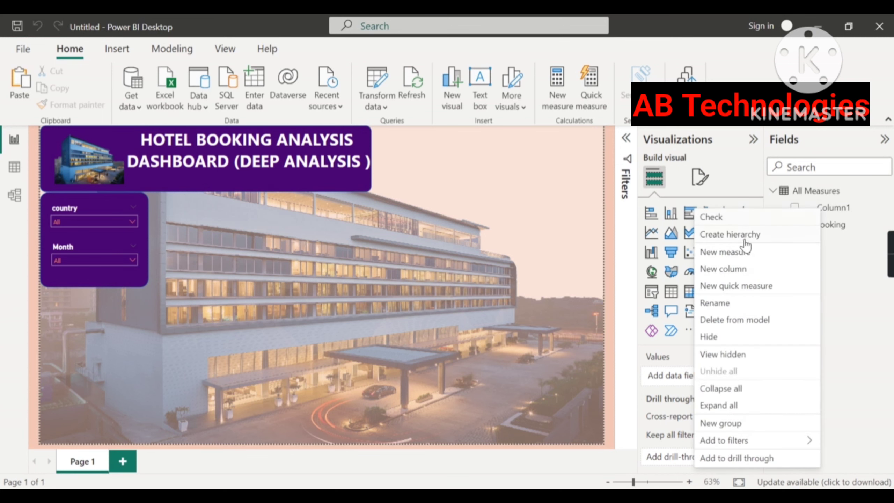
click(727, 261)
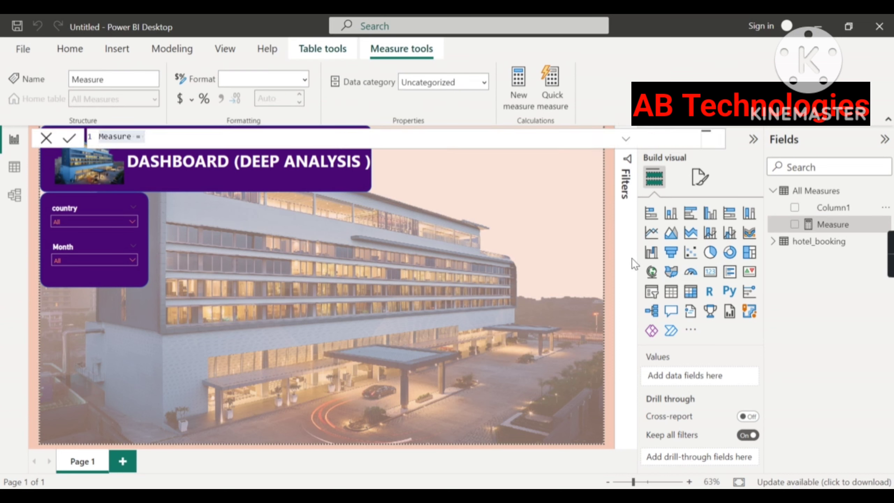
click(130, 137)
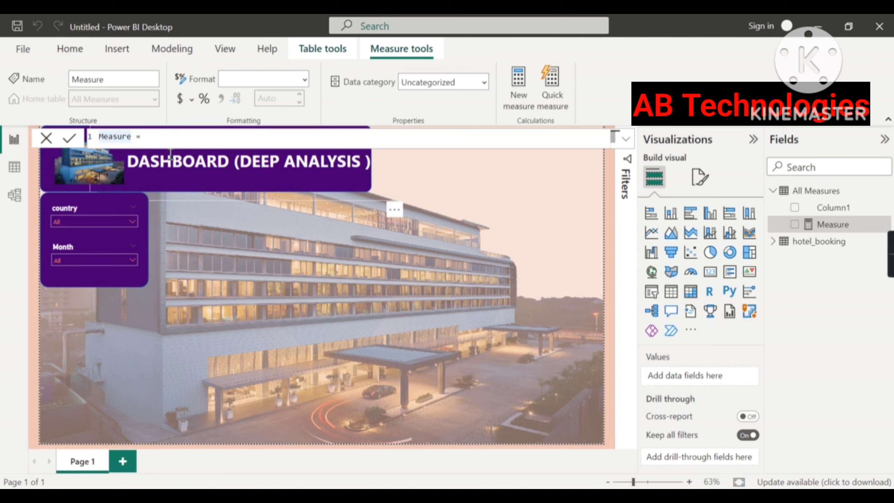
key(BackSpace)
key(BackSpace)
key(BackSpace)
key(BackSpace)
key(BackSpace)
key(BackSpace)
key(BackSpace)
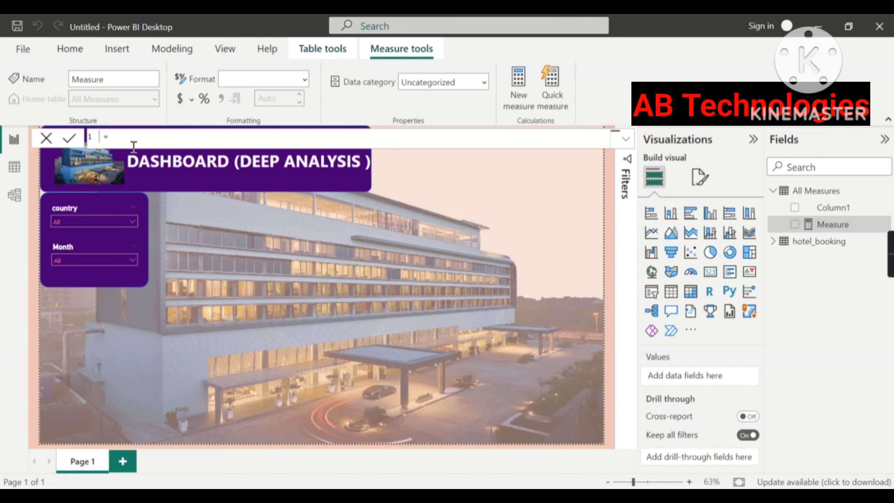
text(Cancelled)
Step: Begin the Cancelled measure's formula with a SUM nested inside CALCULATE
click(172, 137)
text(cal)
key(Tab)
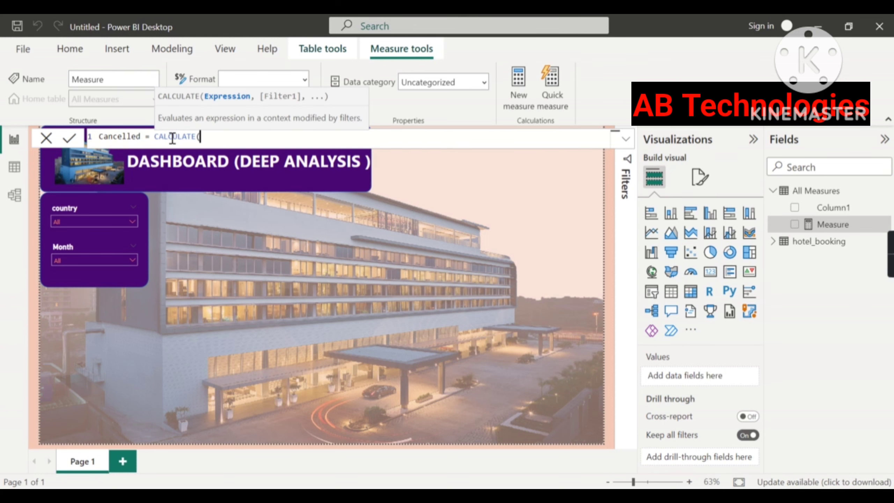
text(sum)
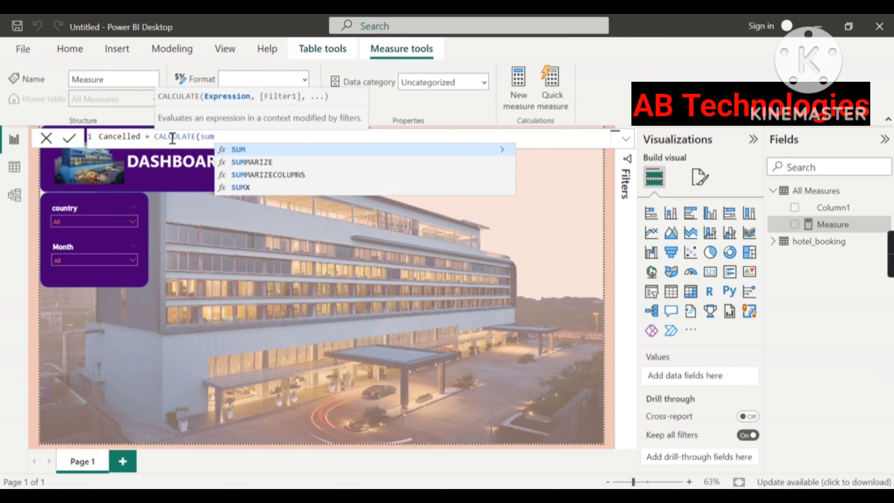
key(Tab)
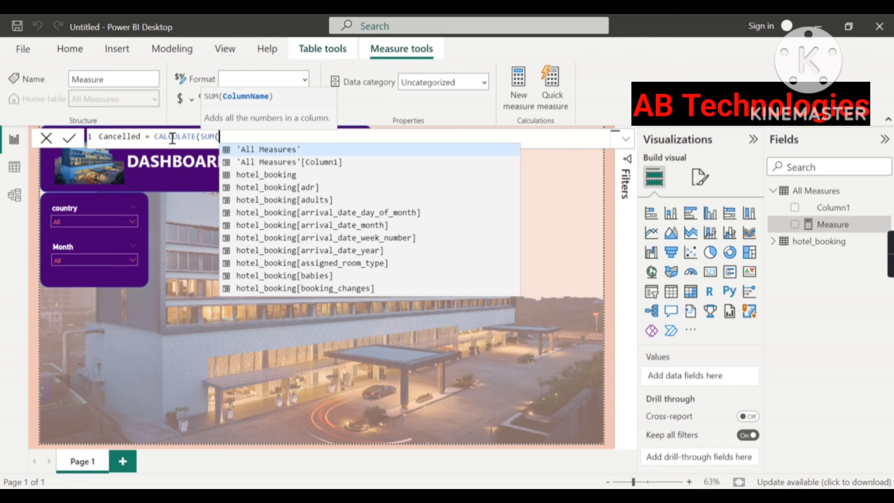
Step: Find the is_canceled column of hotel_booking among the suggestions and use it as the argument of the SUM in the Cancelled formula
key(Down)
key(Down)
key(Down)
key(Down)
key(Down)
key(Down)
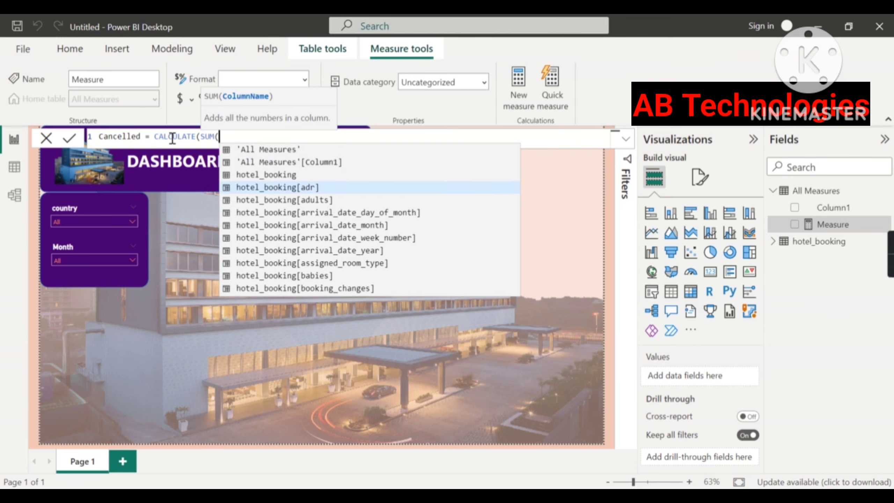
key(Down)
key(Down)
key(Down)
key(Down)
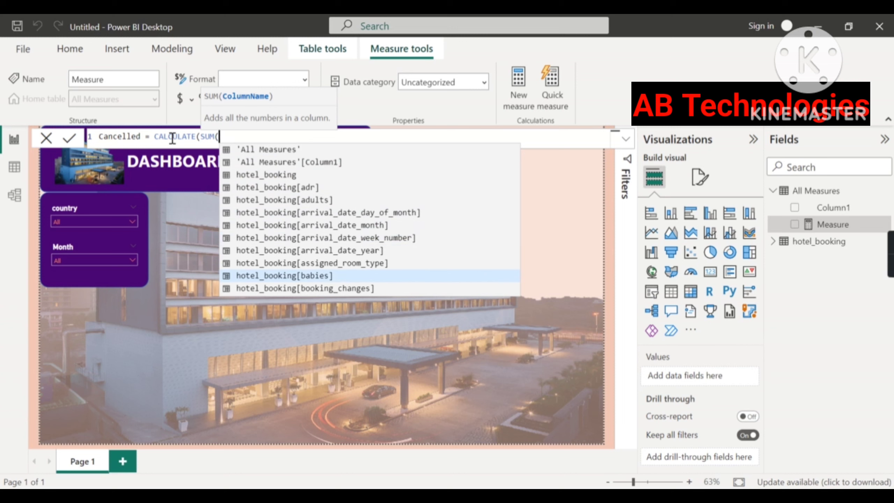
key(Down)
key(Down)
key(Down)
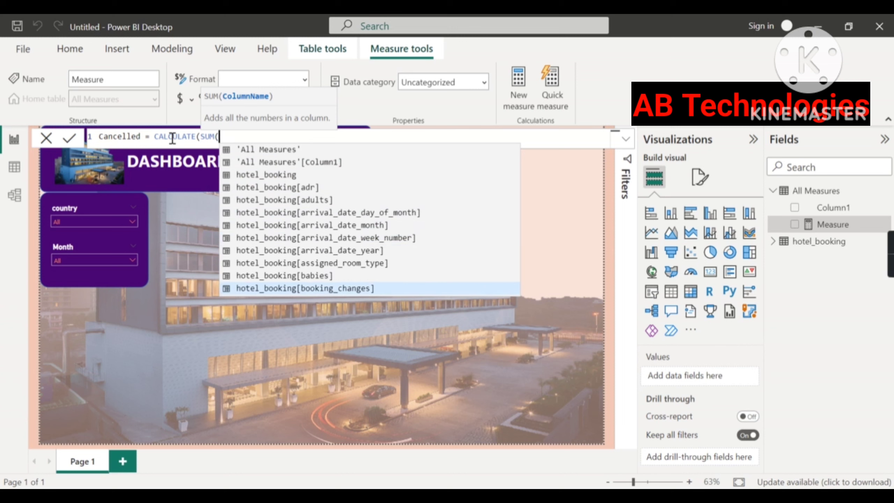
key(Down)
key(Down)
key(Down)
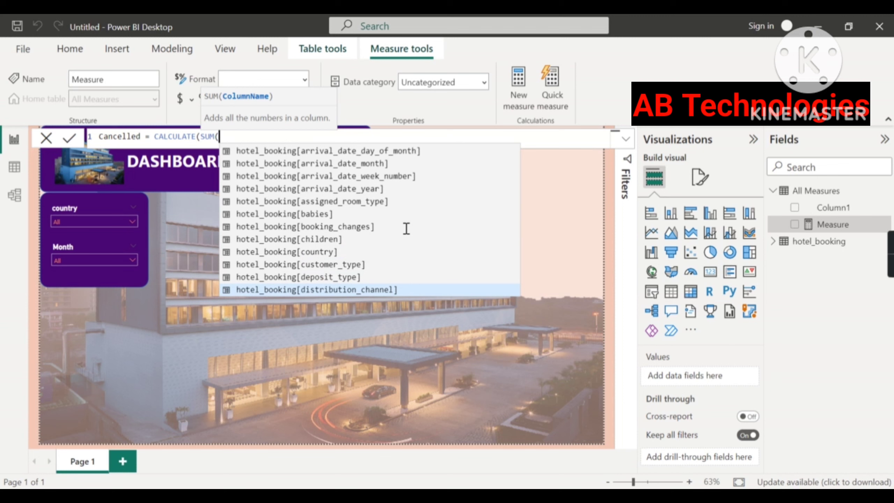
key(Down)
key(Down)
key(Down)
key(Down)
key(Down)
key(Down)
key(Down)
key(Down)
key(Down)
scroll(449, 256, down, 2)
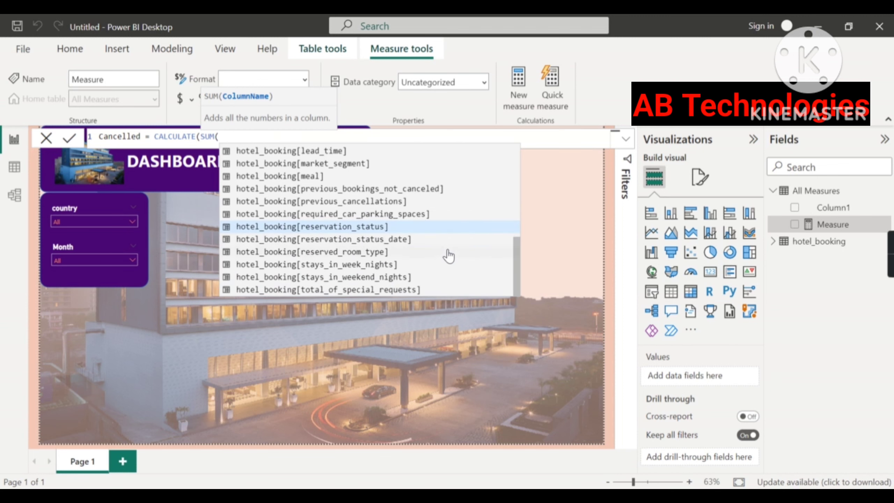
scroll(352, 274, up, 5)
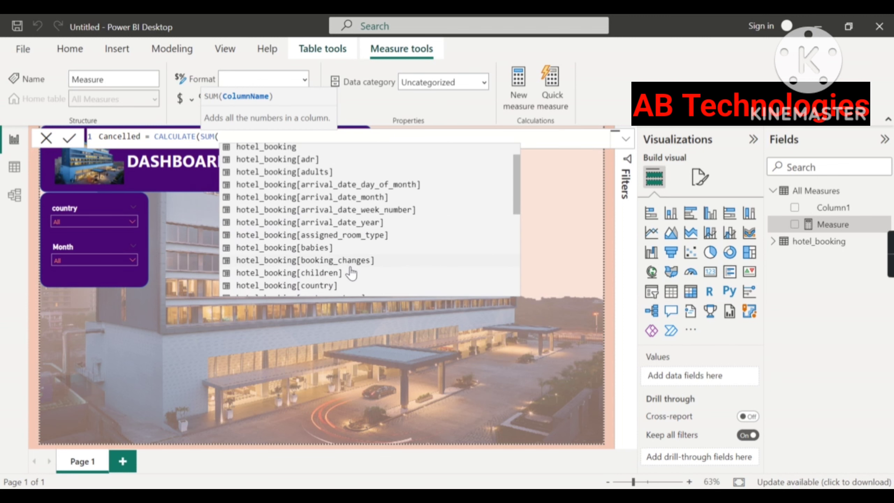
scroll(352, 274, up, 1)
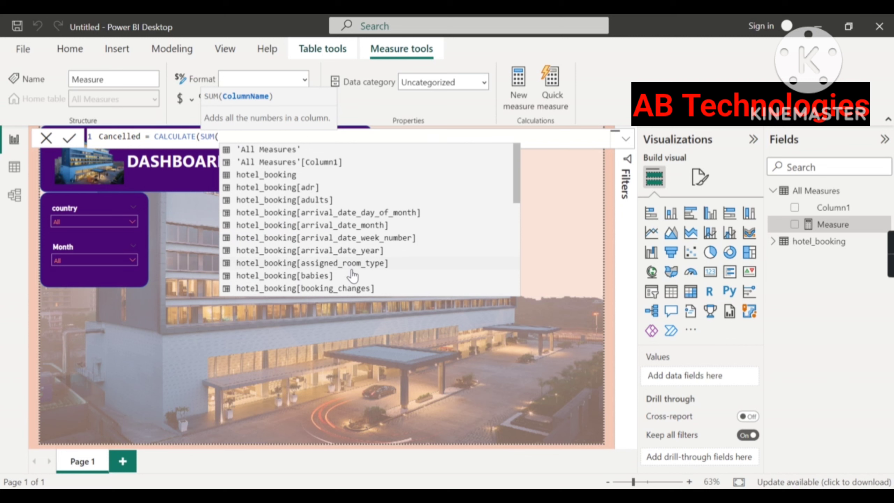
text(is)
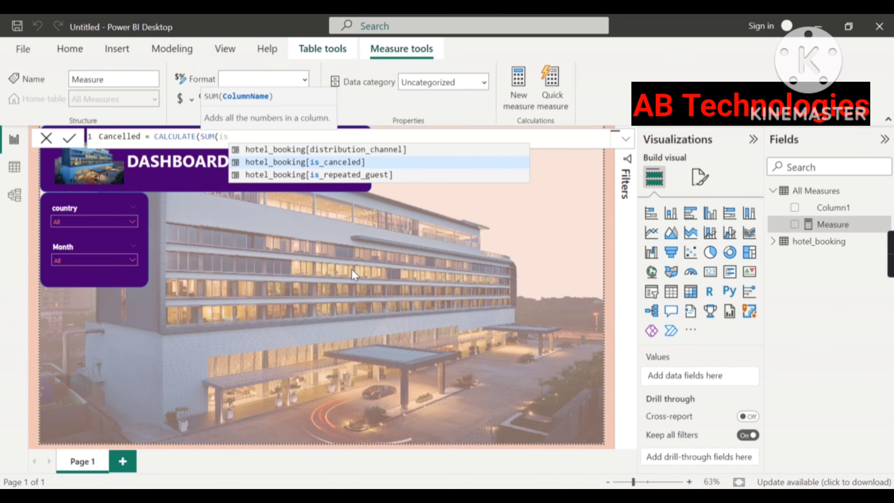
key(Tab)
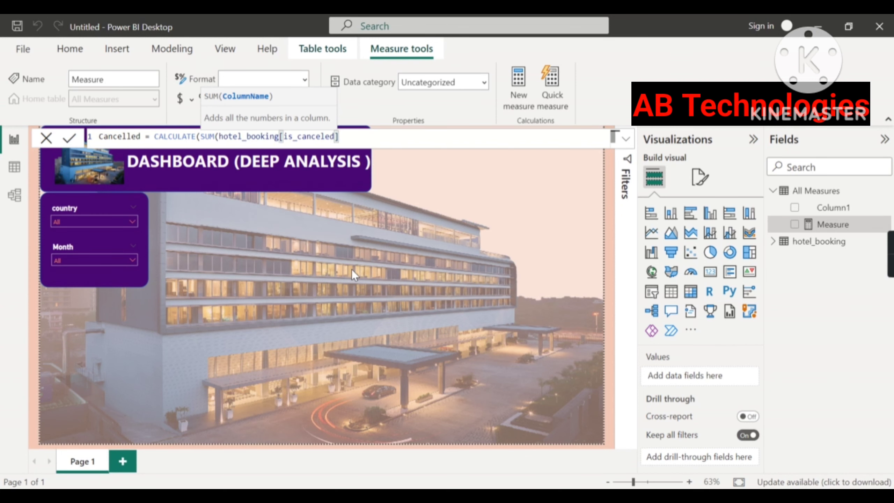
text())
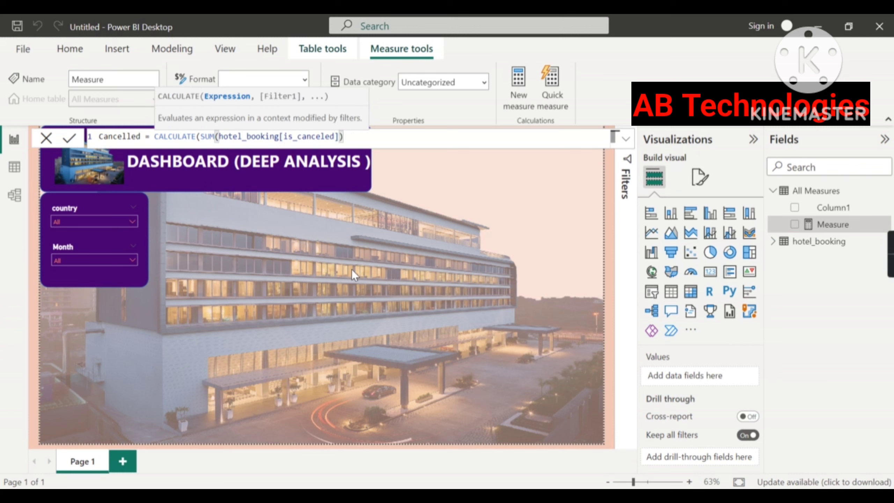
Step: Add a FILTER over the hotel_booking table as the filter argument of CALCULATE
text(,)
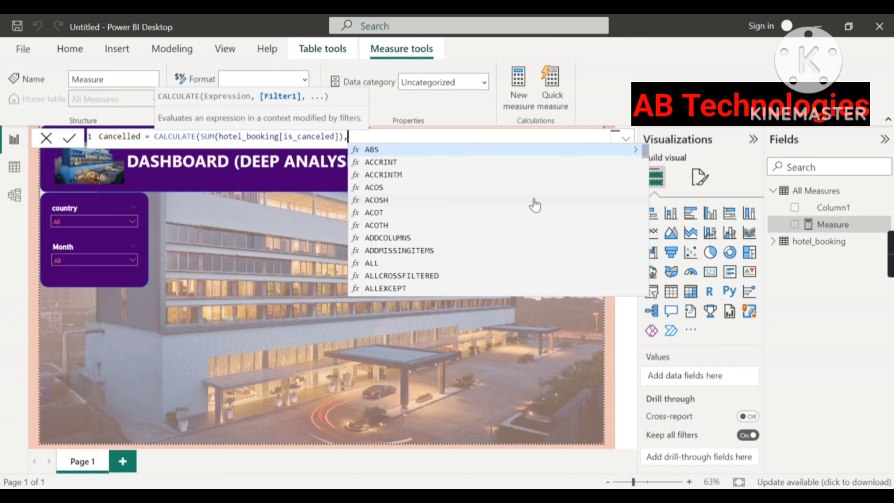
text(filter)
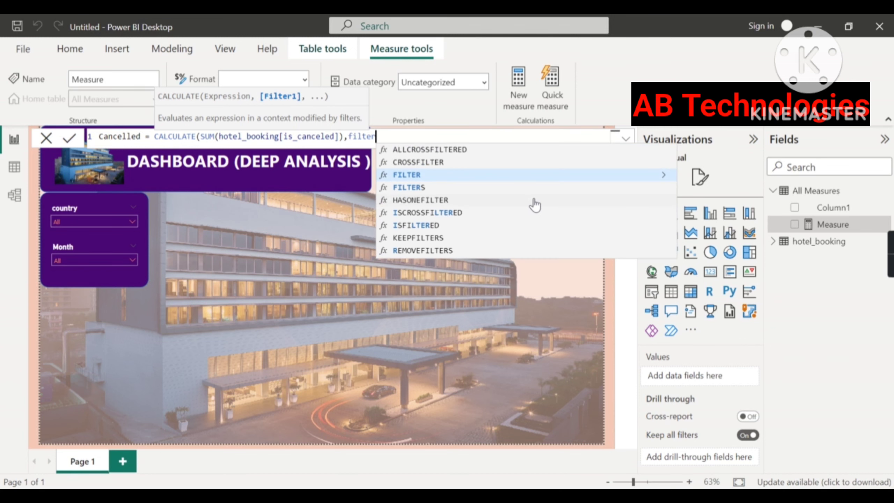
key(Tab)
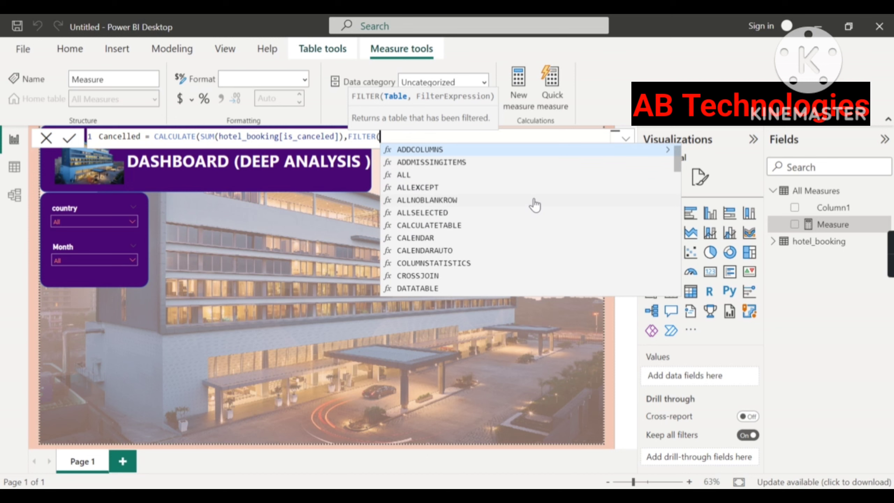
text(hotel_booking)
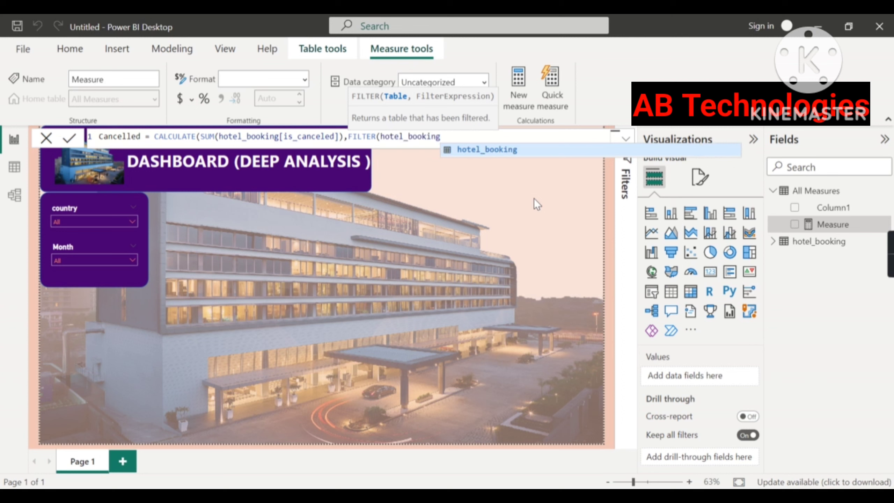
text(,)
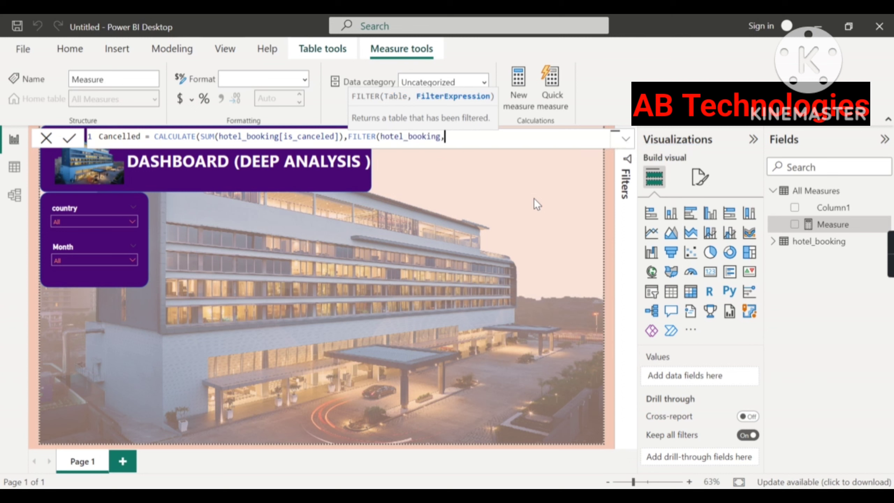
Step: Set the filter condition to hotel_booking[is_canceled]=1 and commit the Cancelled measure
text(is)
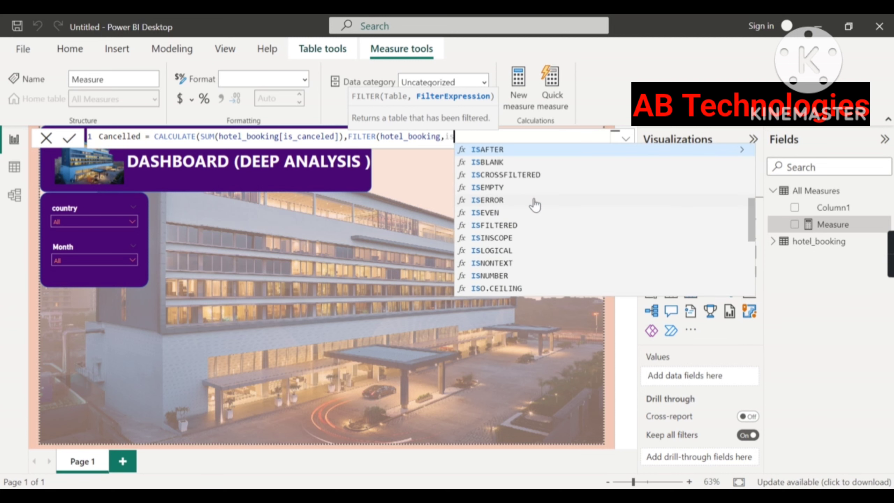
text(can)
key(BackSpace)
key(BackSpace)
key(BackSpace)
text(_)
key(Tab)
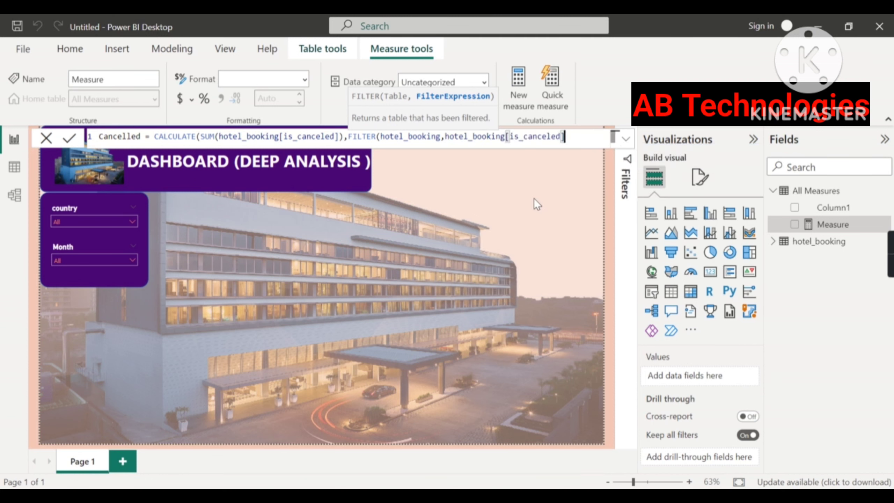
text(=1))
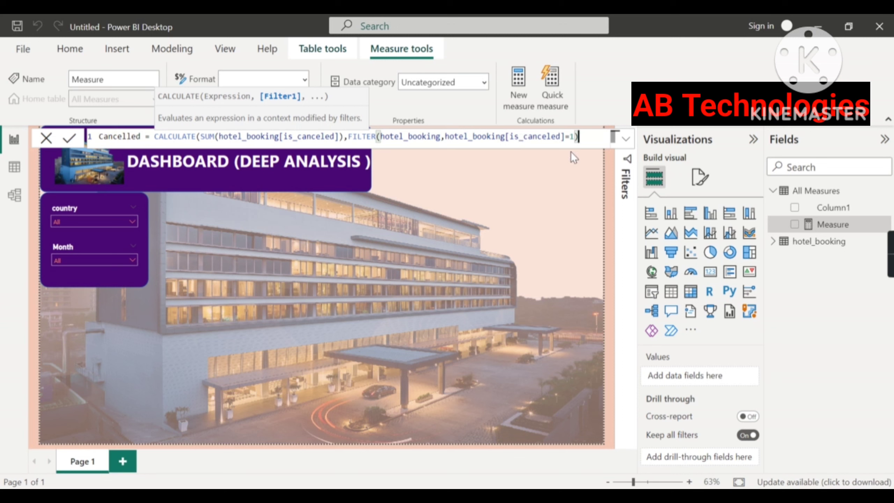
key(Return)
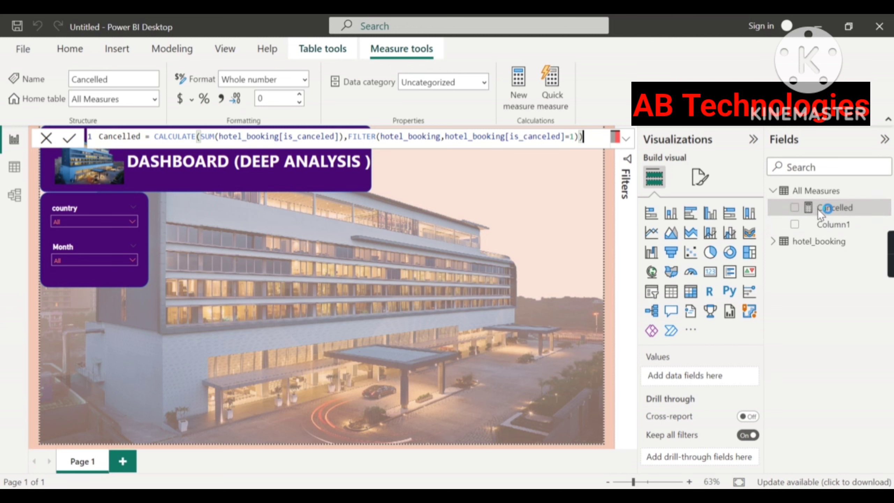
Step: Add a card visual showing the Cancelled measure, place it mid-canvas over the hotel image and reduce its size
click(815, 210)
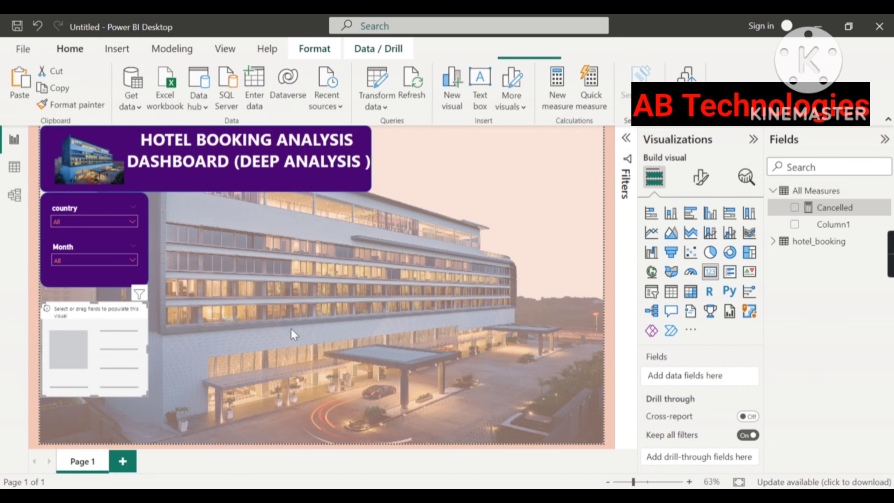
drag(130, 345, 371, 271)
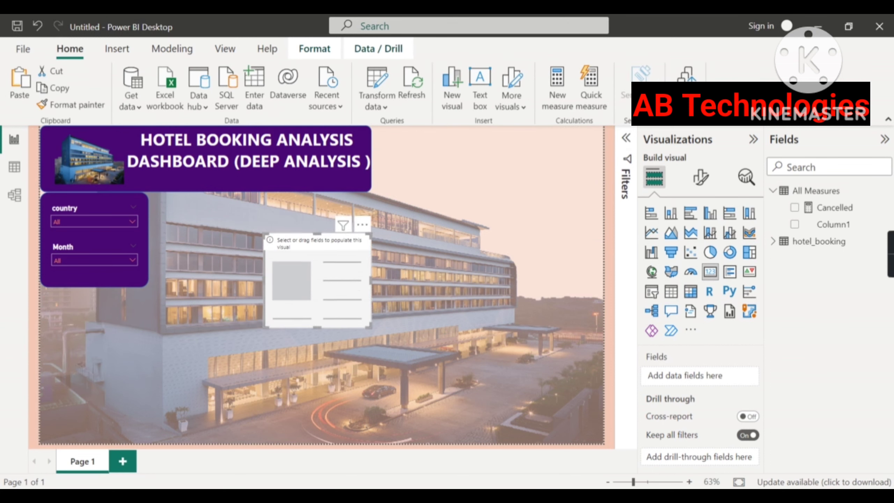
drag(834, 207, 368, 304)
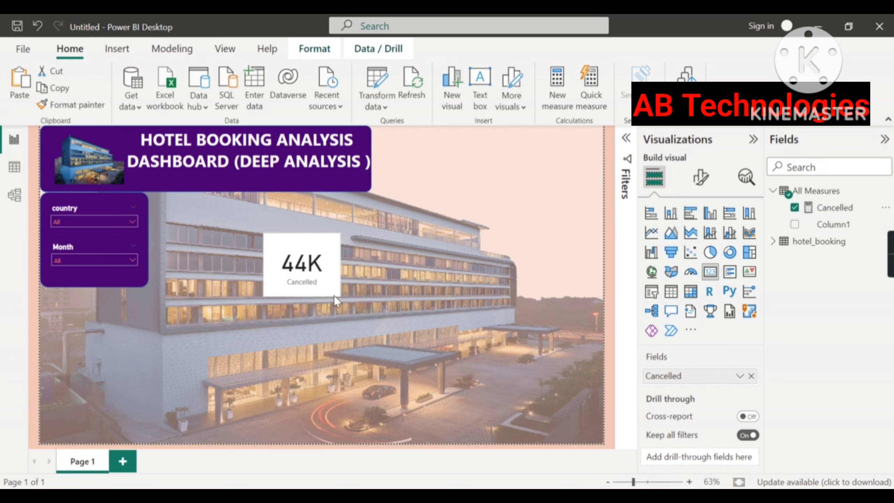
drag(334, 296, 348, 288)
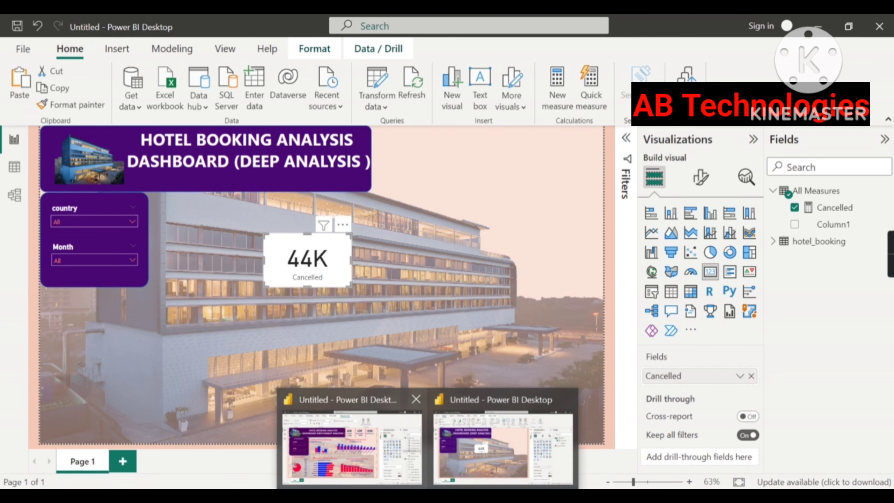
Step: Compare the new Cancelled card with the KPI cards of the finished dashboard in the other Power BI window
click(397, 450)
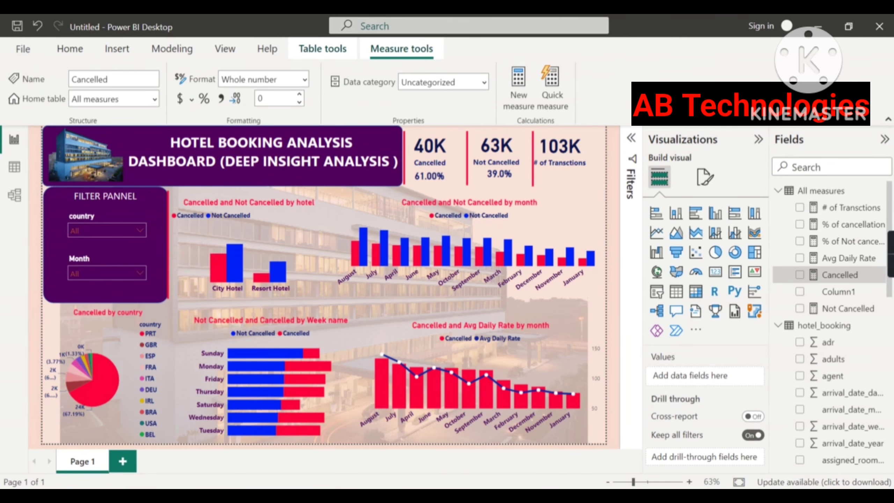
click(495, 465)
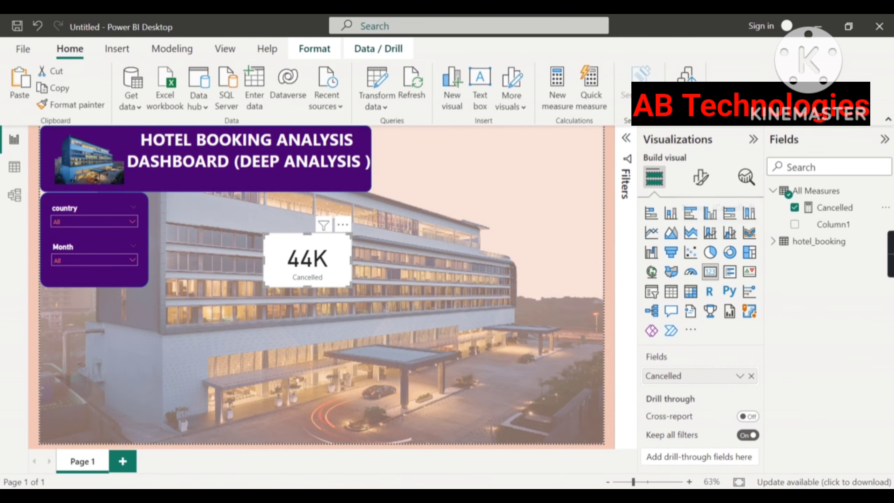
mouse_move(432, 470)
click(400, 464)
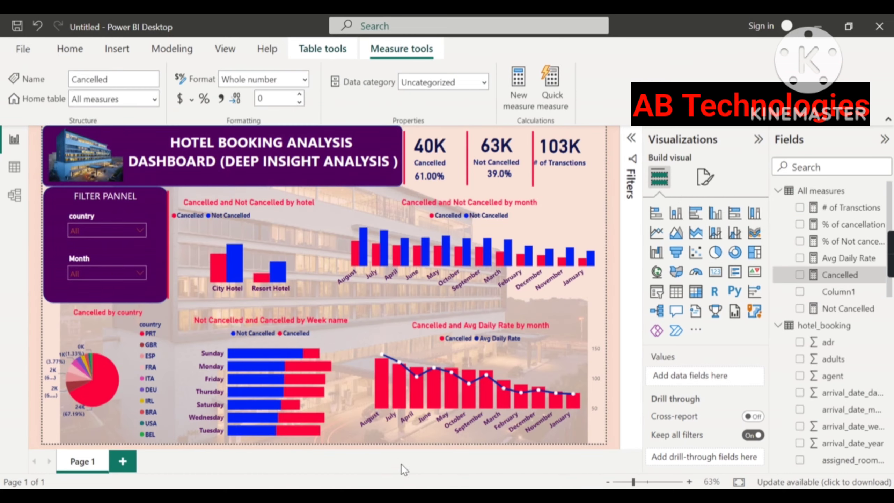
click(457, 469)
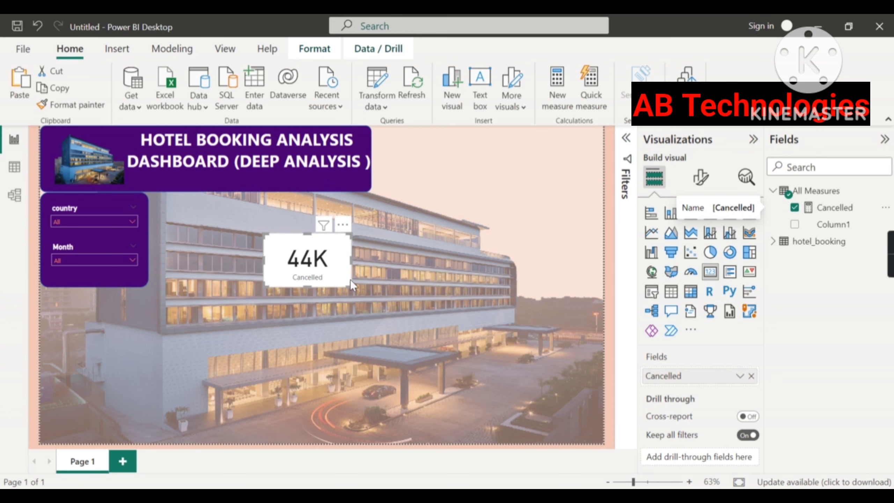
Step: Shrink the Cancelled card slightly and format its callout value as bold with font size 35
drag(351, 280, 348, 274)
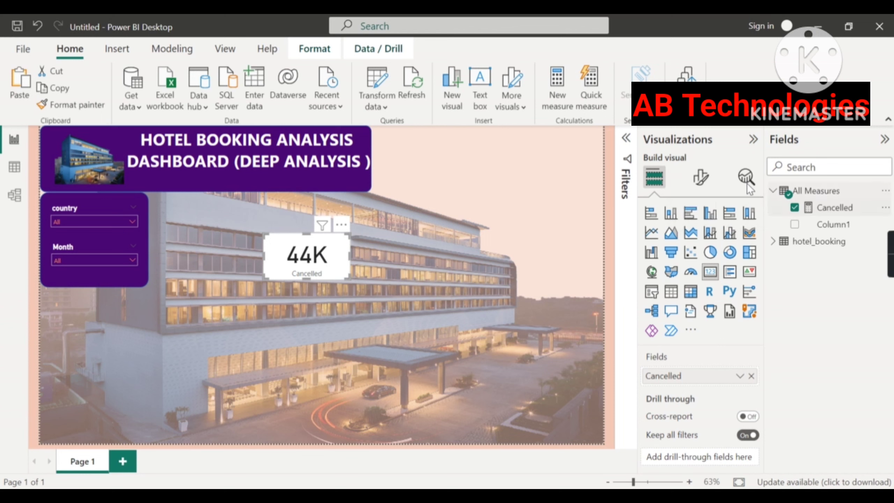
click(703, 188)
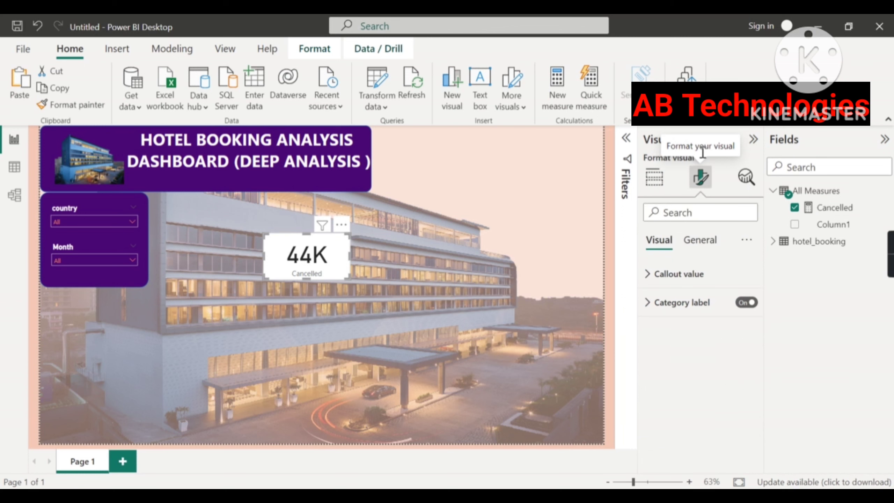
click(648, 275)
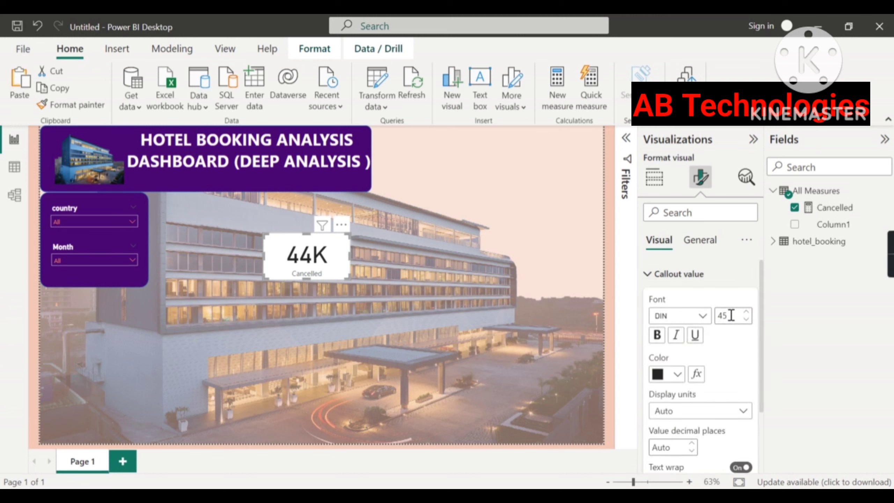
double_click(731, 315)
text(35)
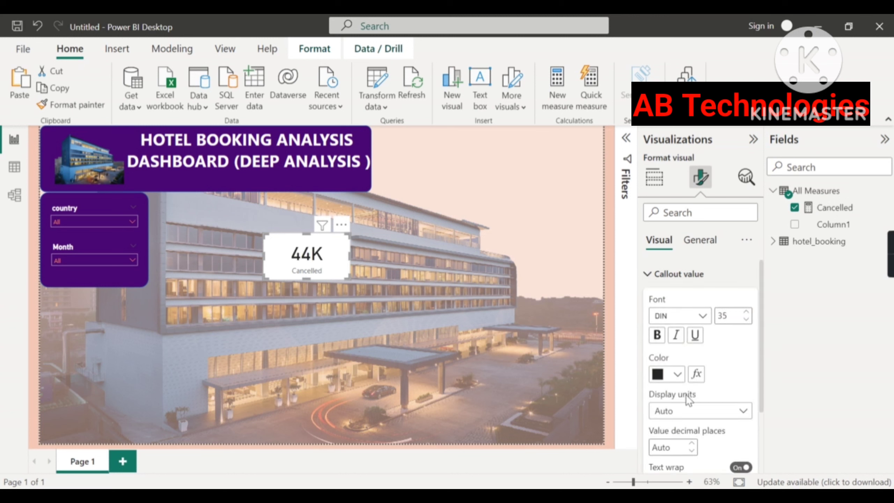
click(658, 335)
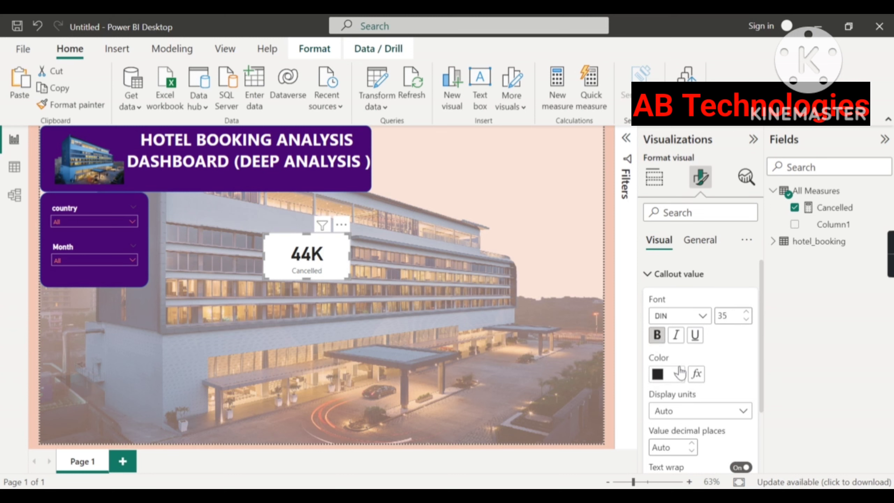
click(703, 316)
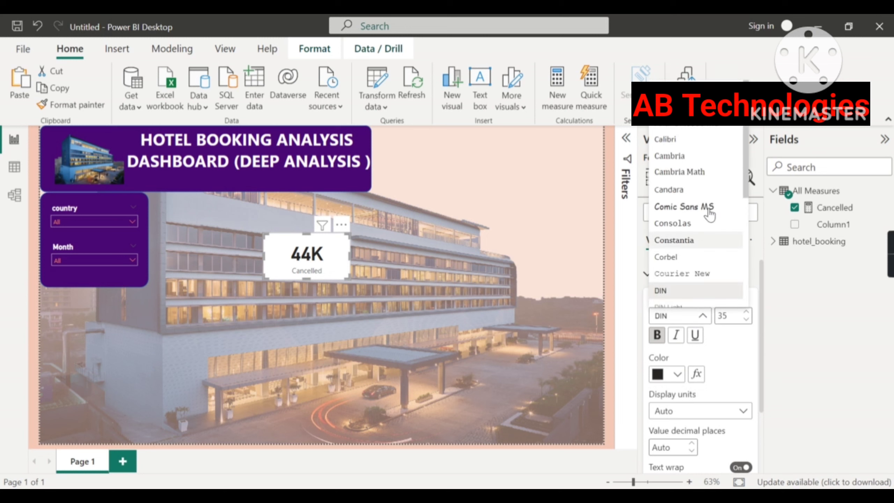
click(742, 361)
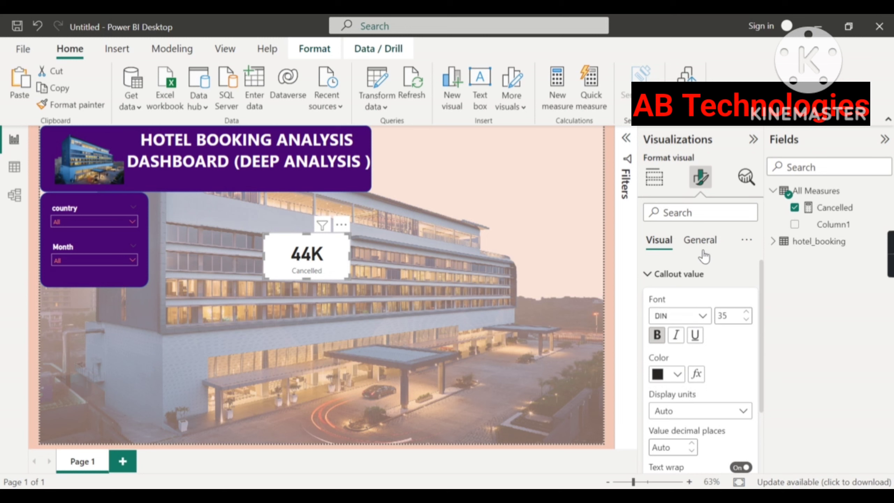
Step: Turn off the Cancelled card's background and set its callout value colour to dark navy blue
click(700, 240)
click(677, 332)
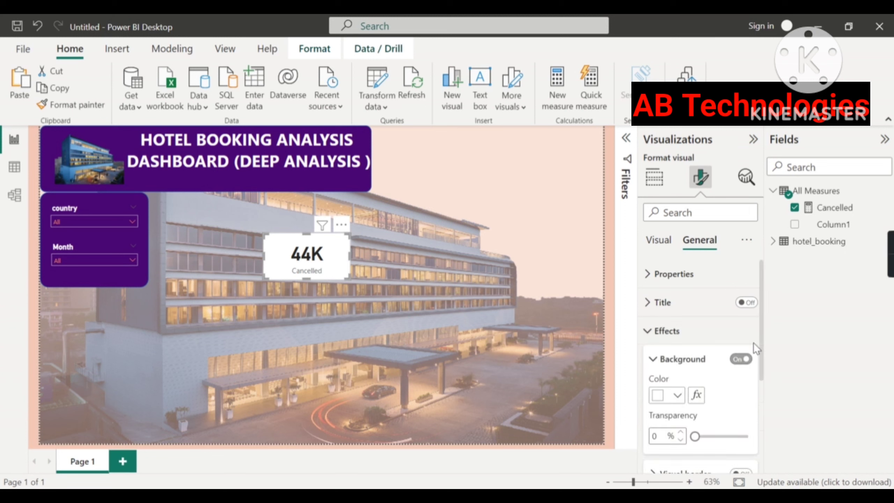
click(745, 363)
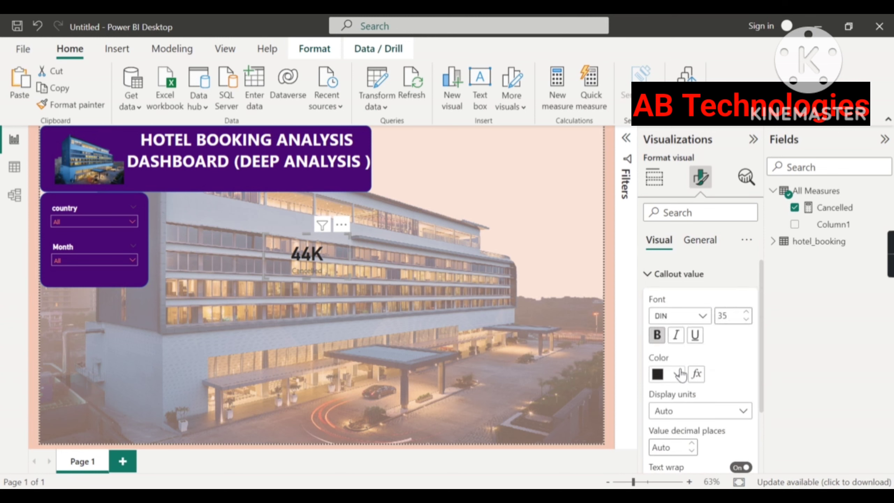
click(677, 374)
click(705, 319)
click(676, 374)
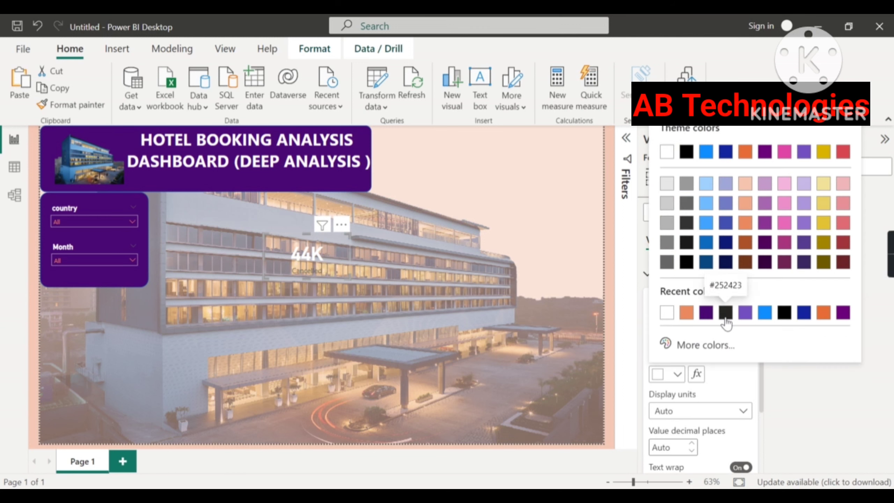
click(726, 262)
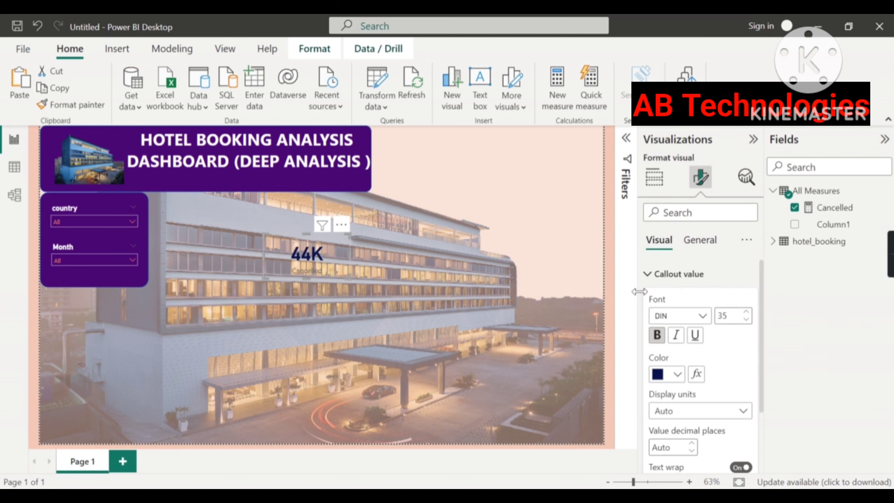
Step: Make the Cancelled card's category label bold and dark navy blue, and move the card directly beside the title banner
click(650, 275)
click(677, 309)
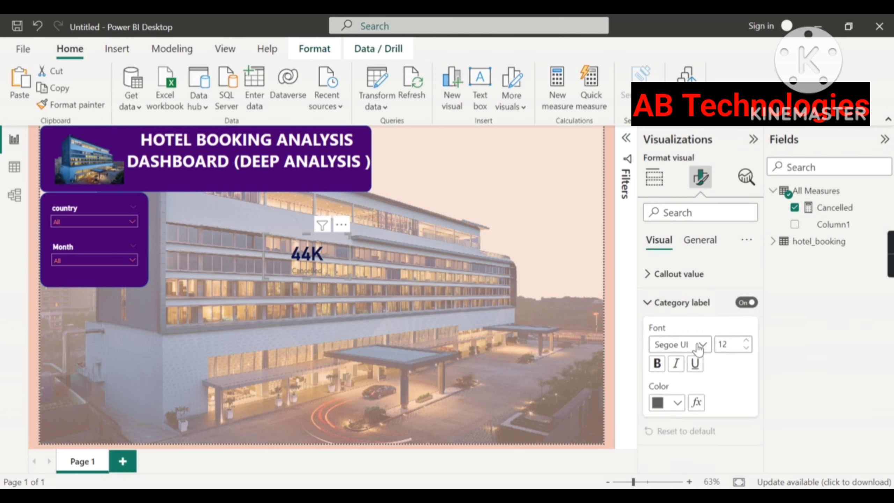
click(674, 404)
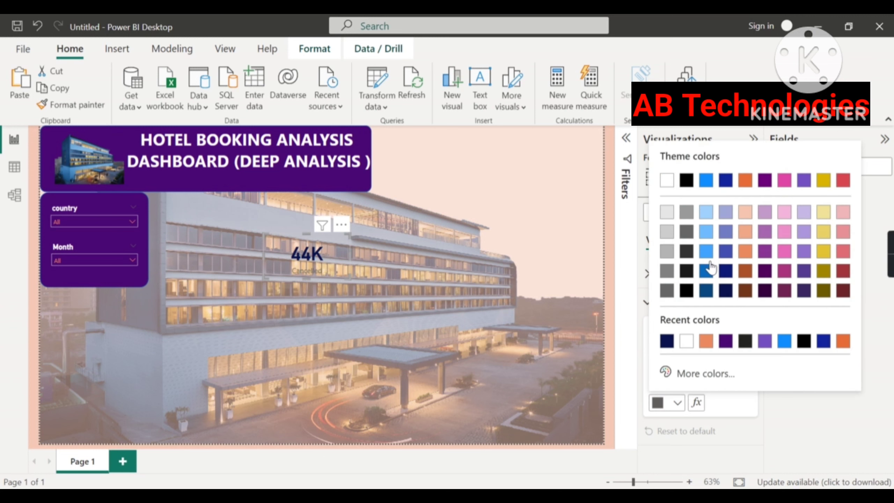
click(668, 341)
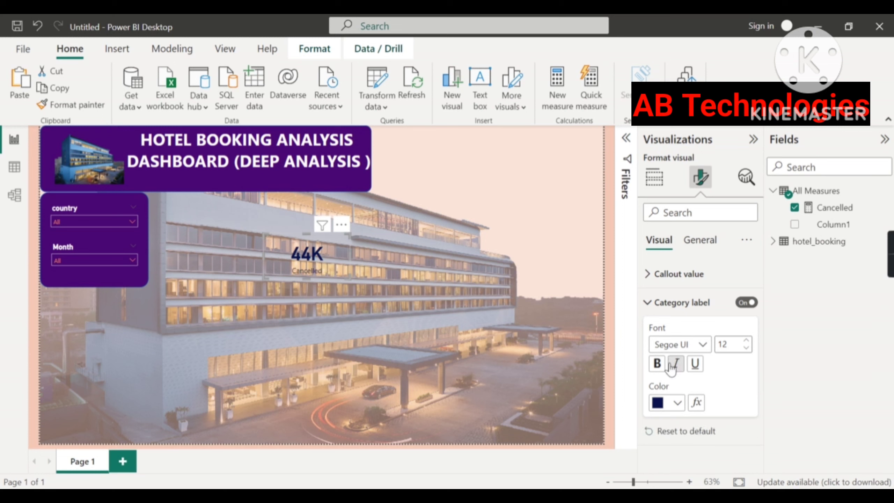
click(657, 364)
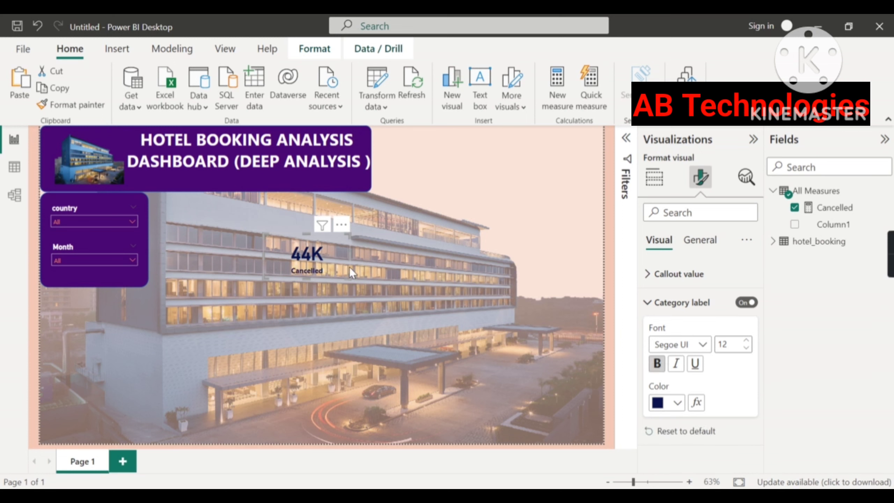
drag(356, 249, 446, 171)
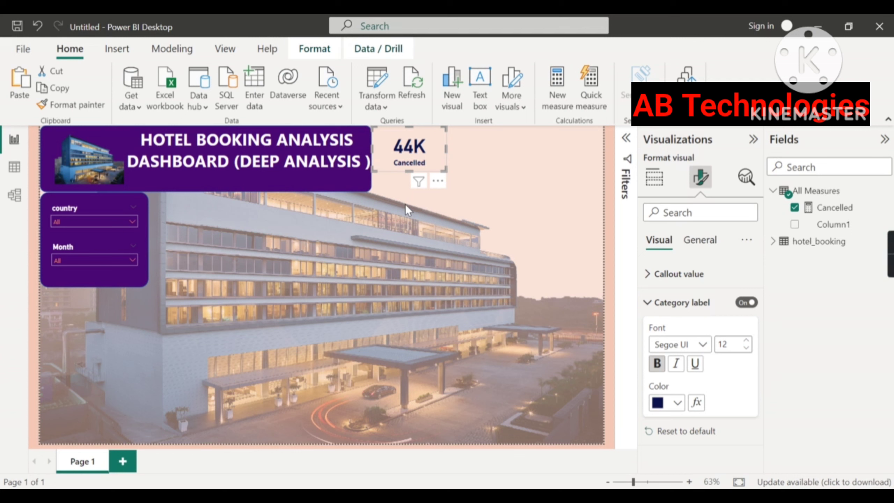
click(445, 201)
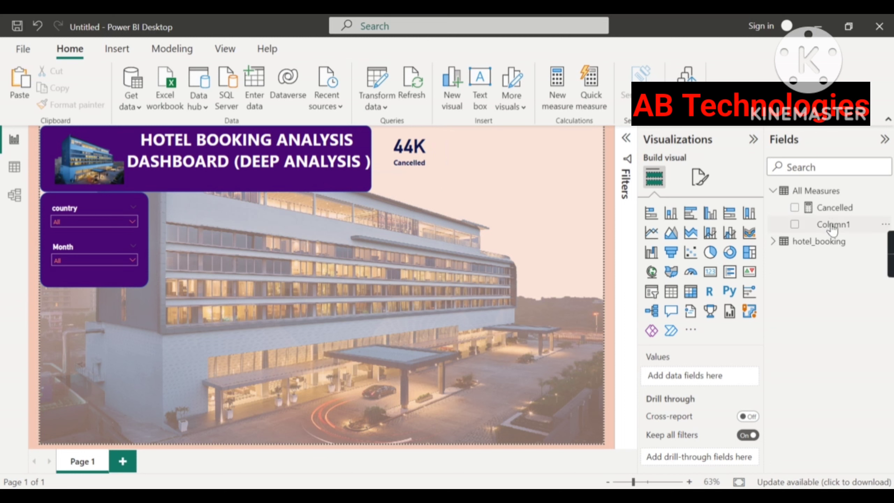
Step: Copy the full Cancelled formula into a new measure in the All Measures table
click(816, 211)
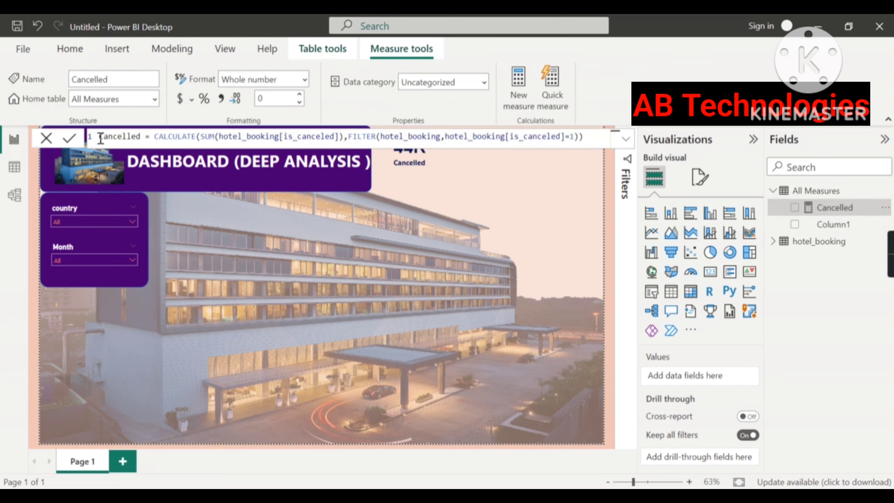
drag(100, 138, 589, 145)
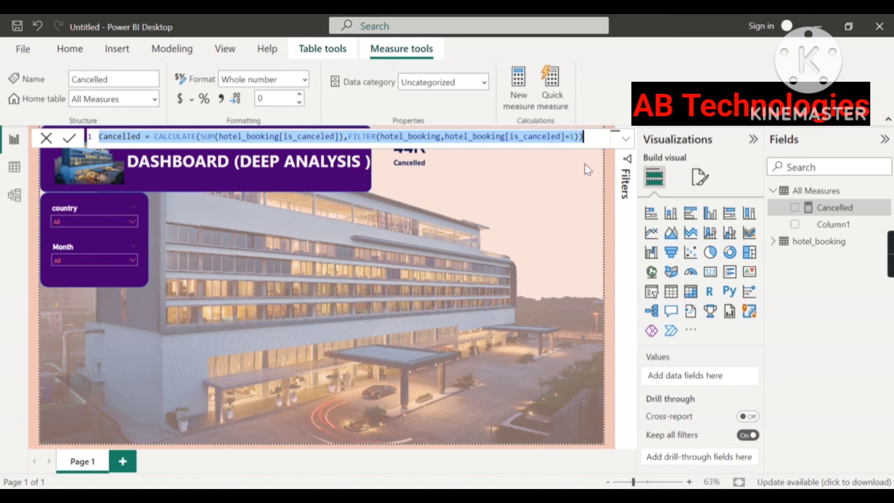
click(797, 286)
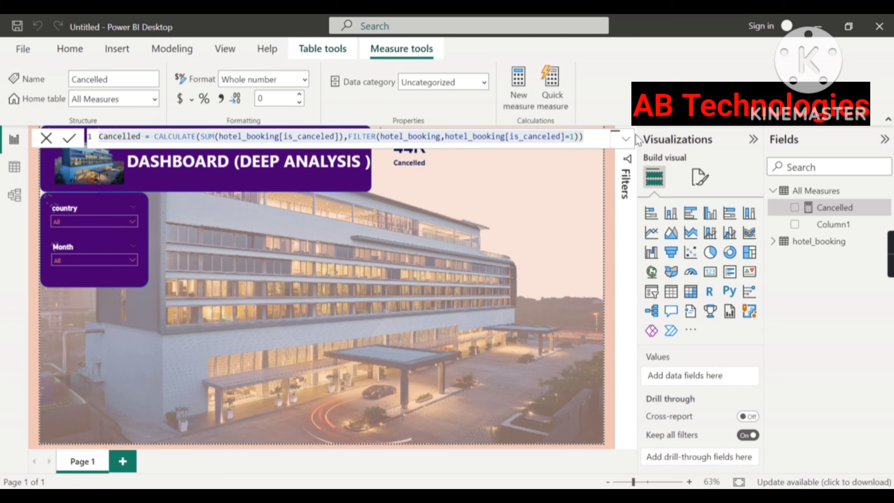
click(519, 86)
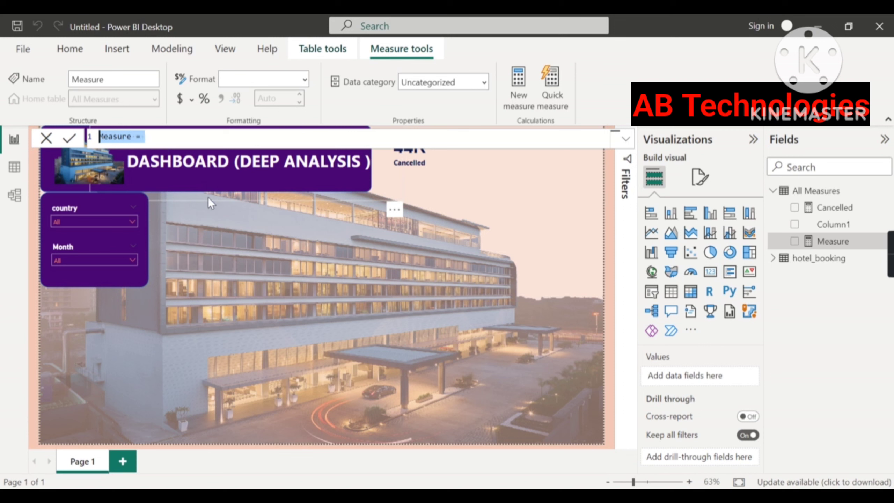
text(Cancelled = CALCULATE(SUM(hotel_booking[is_canceled]),FILTER(hotel_booking,hotel_booking[is_canceled]=1)))
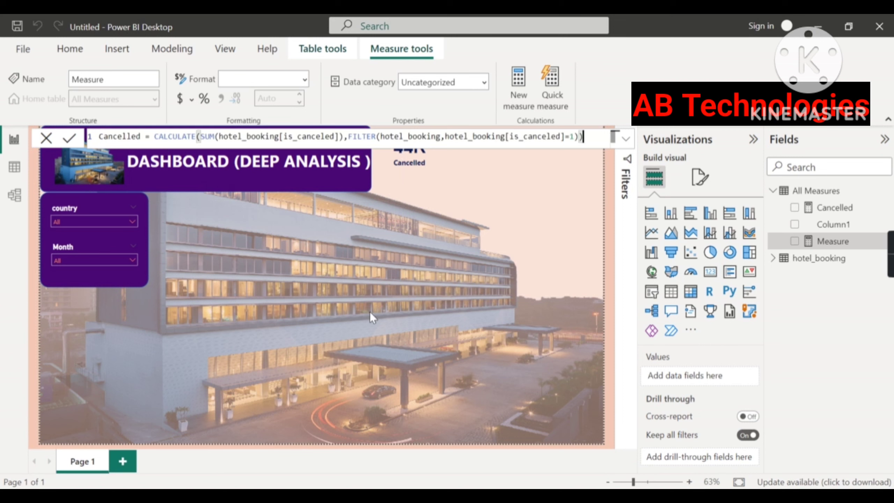
Step: Rename the copied measure Not Cancelled and set its filter condition to hotel_booking[is_canceled]=0
click(104, 137)
double_click(104, 138)
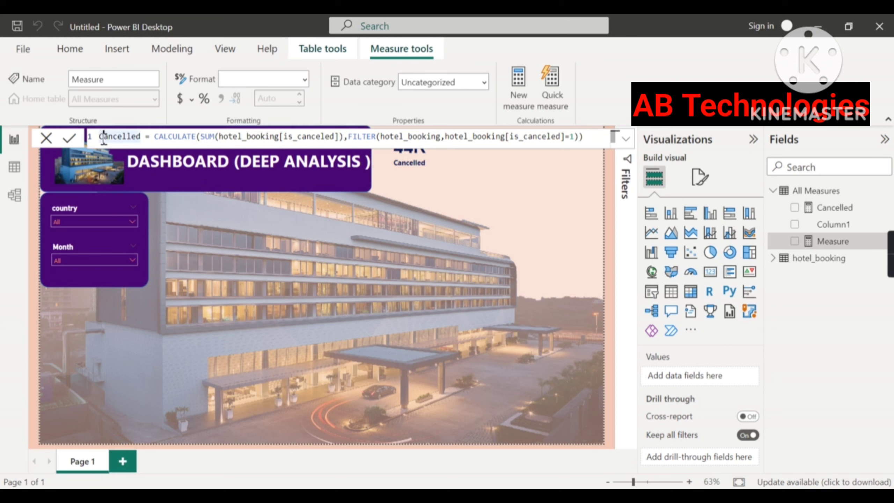
click(97, 140)
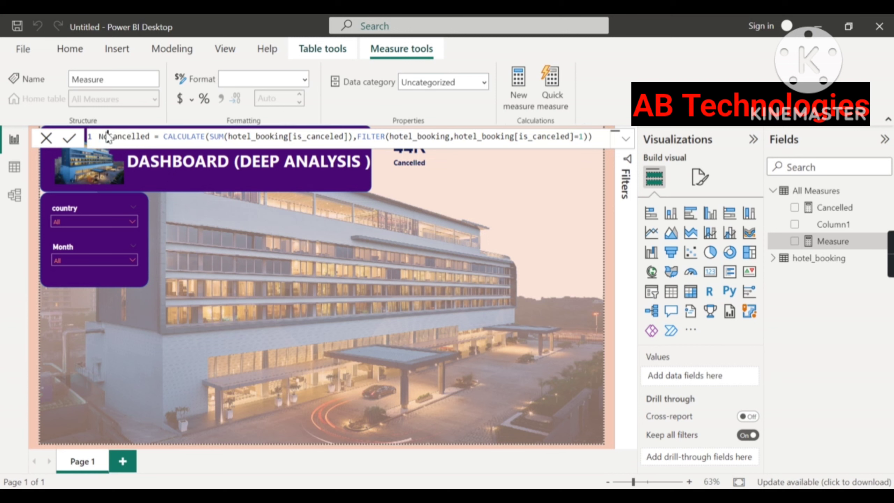
text(Not)
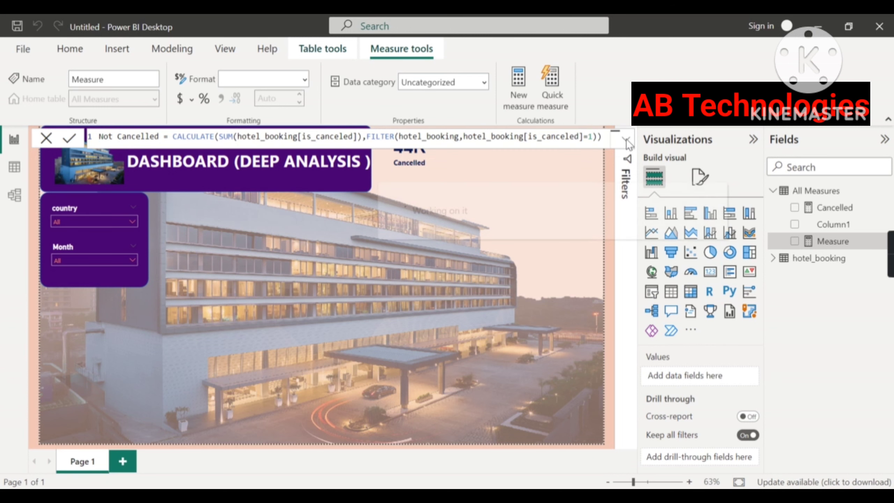
key(Return)
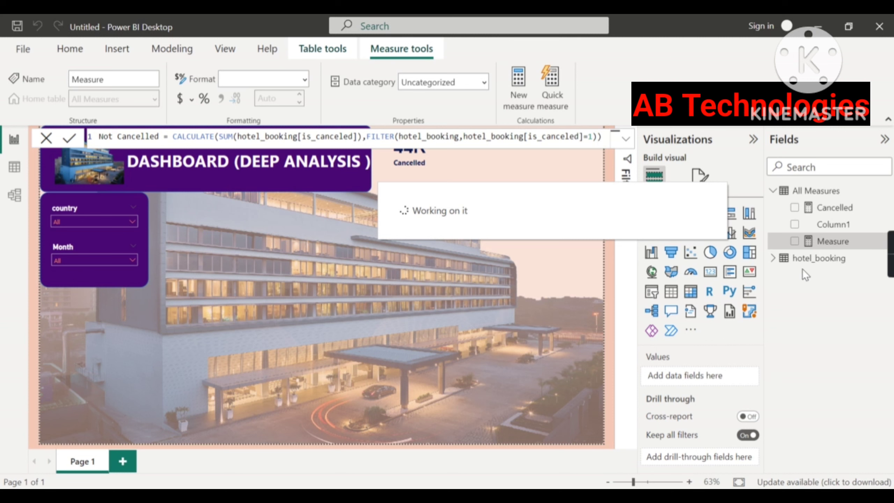
click(595, 137)
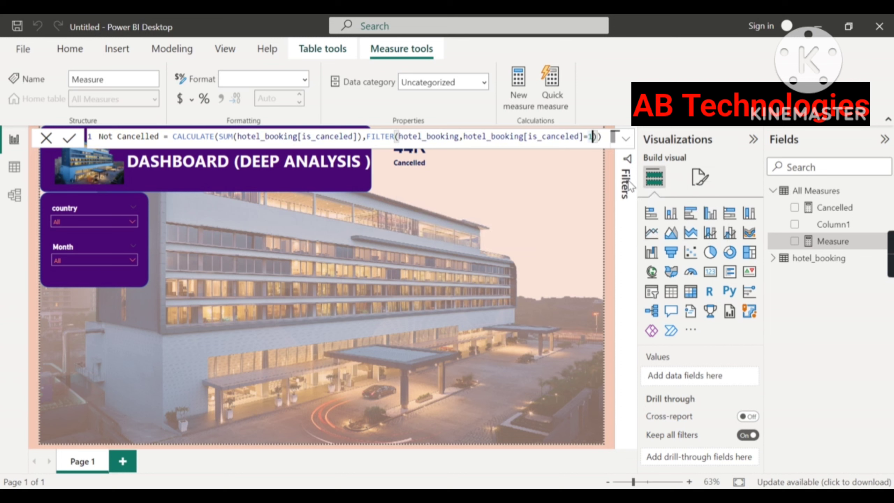
key(BackSpace)
text(0)
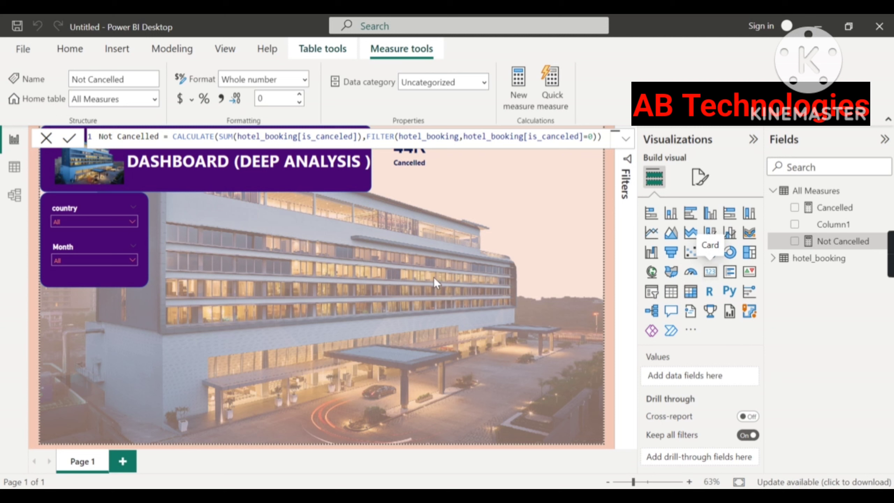
Step: Add a card visual showing the Not Cancelled measure and place it over the hotel image, below the Cancelled card
click(710, 275)
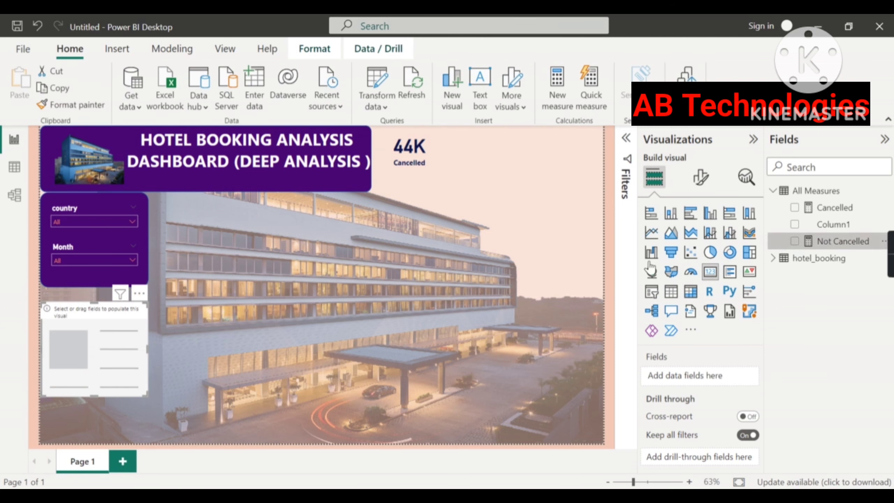
drag(841, 241, 116, 326)
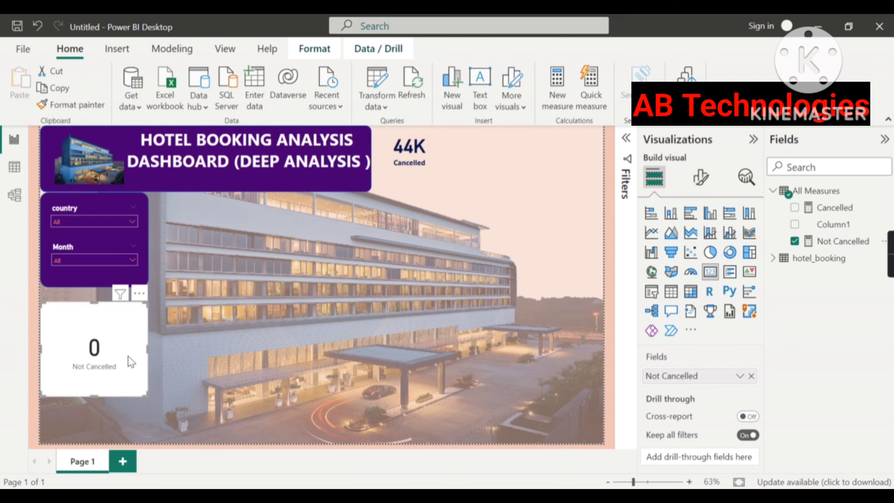
drag(128, 355, 504, 281)
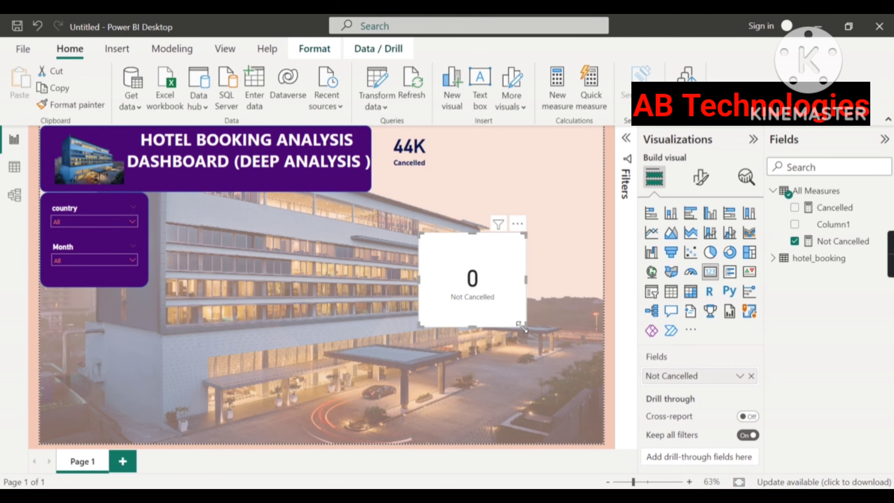
Step: Replace SUM with COUNT in the Not Cancelled measure's formula and commit it
click(838, 243)
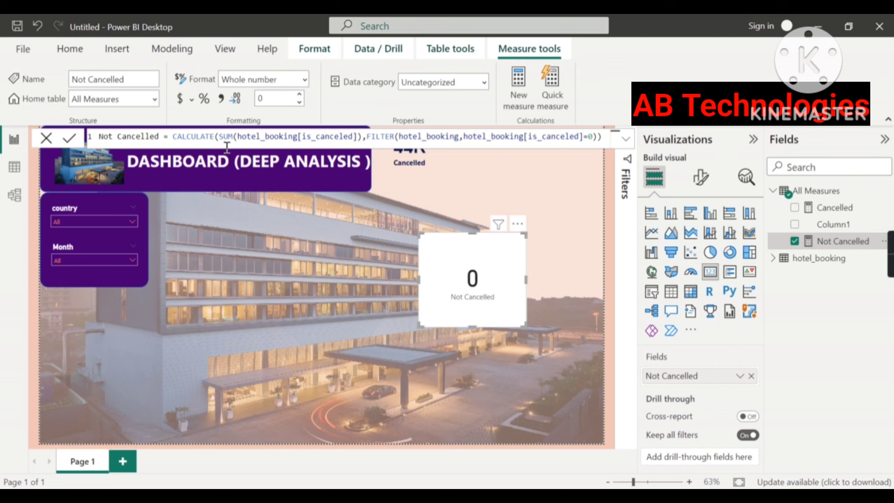
click(233, 137)
key(BackSpace)
key(BackSpace)
key(BackSpace)
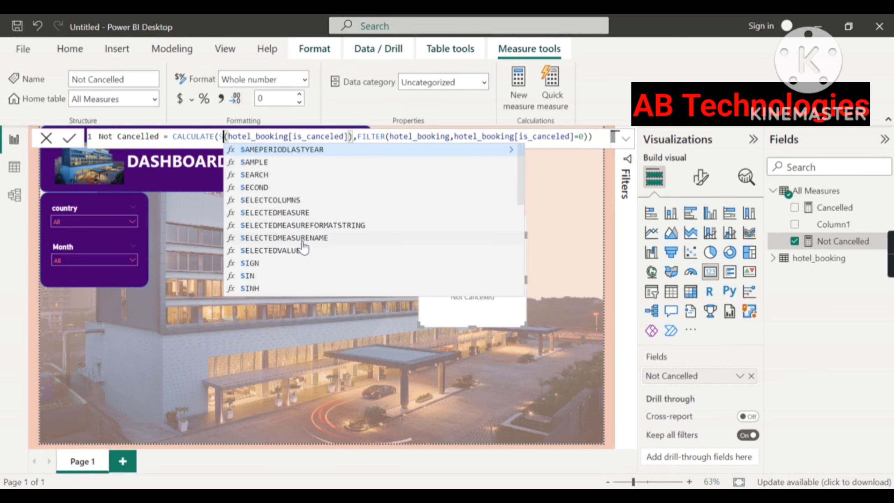
text(count)
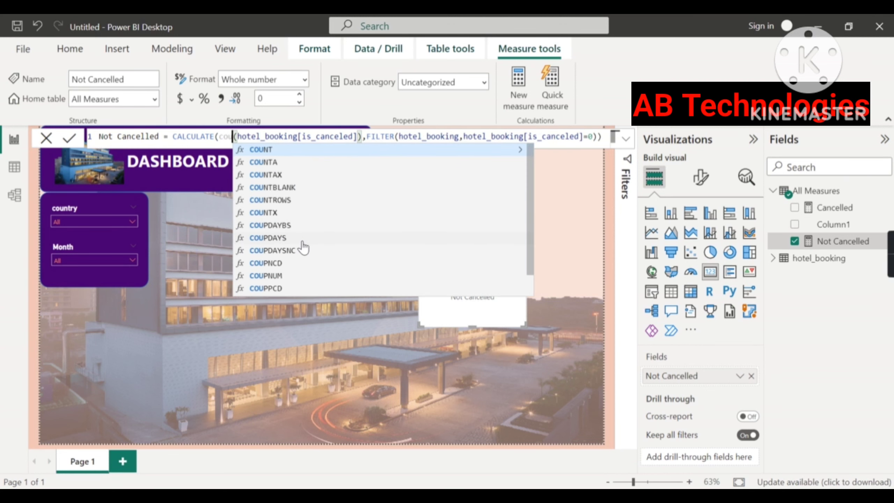
key(Tab)
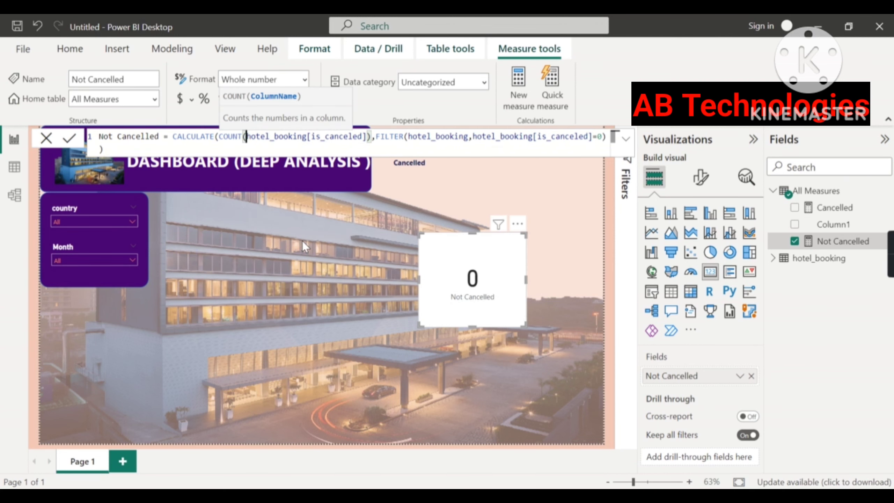
key(Return)
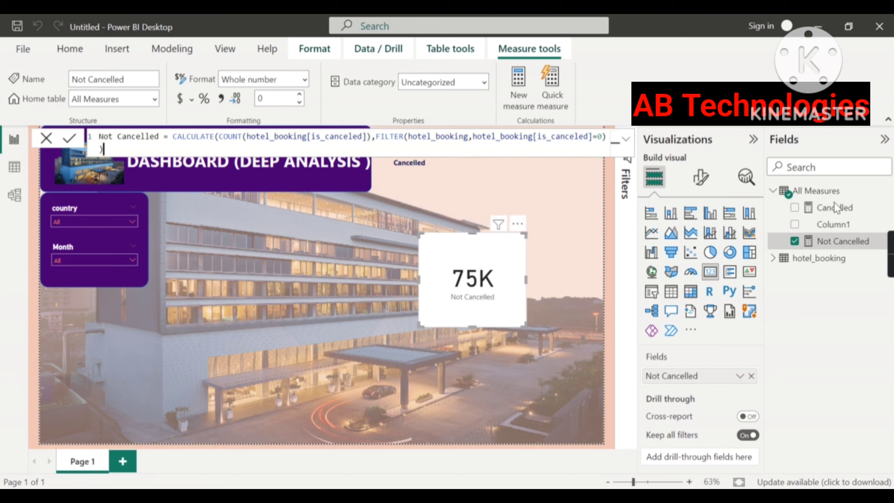
Step: Replace SUM with COUNT in the Cancelled measure's formula and commit it
click(839, 211)
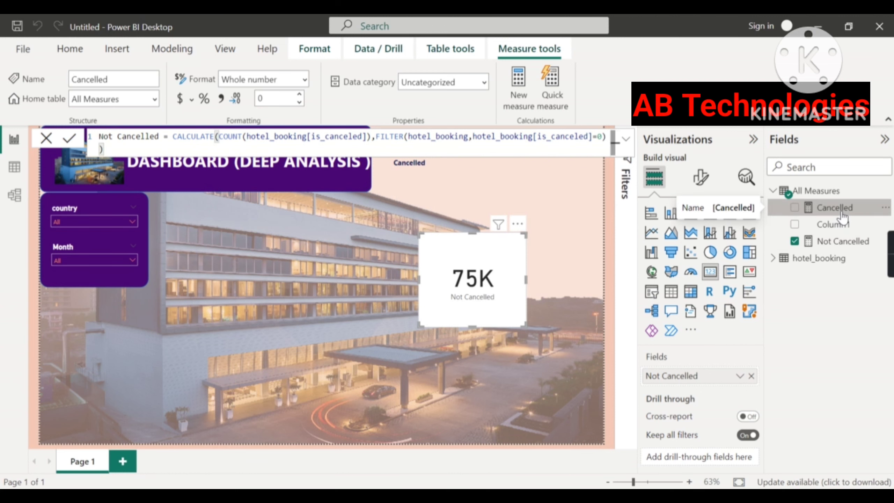
click(215, 137)
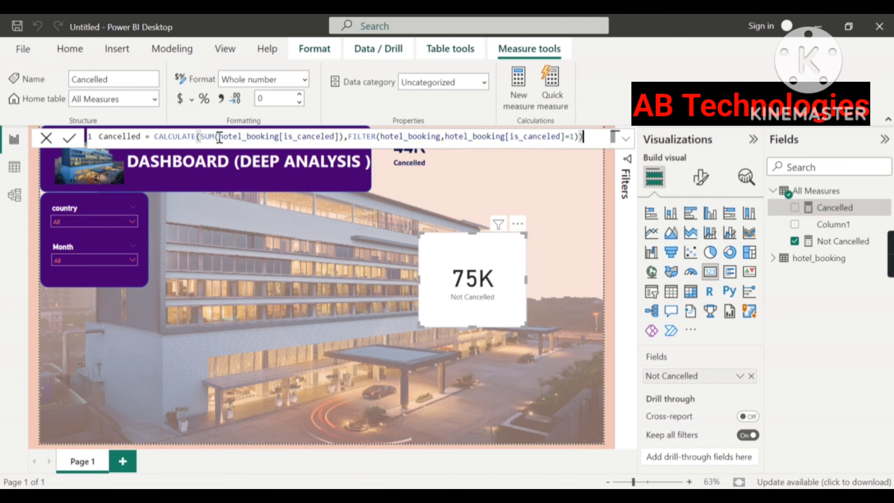
key(BackSpace)
key(BackSpace)
key(BackSpace)
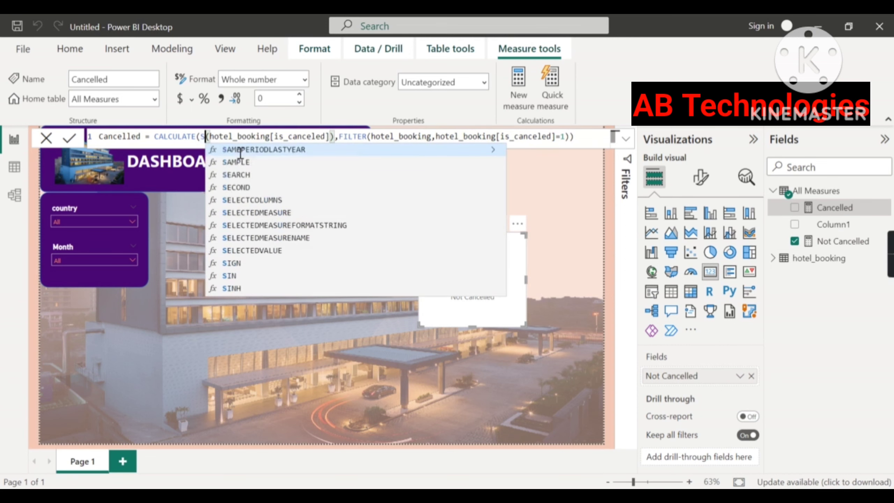
text(count)
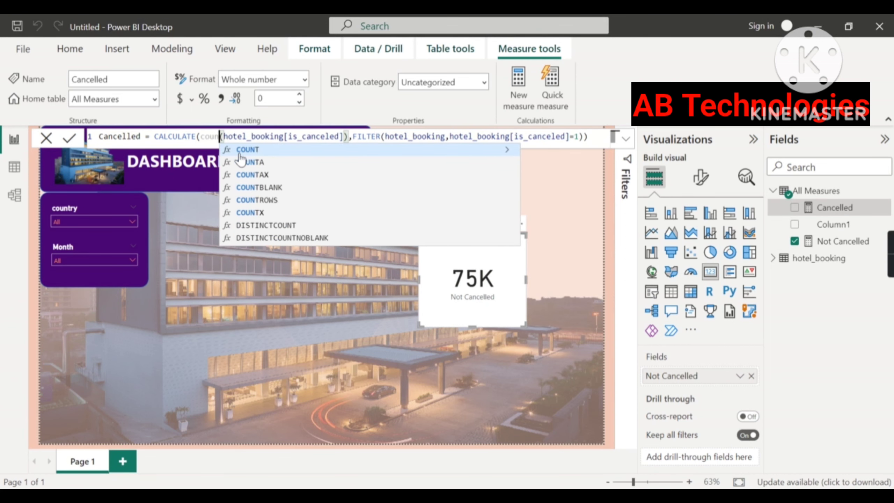
click(242, 151)
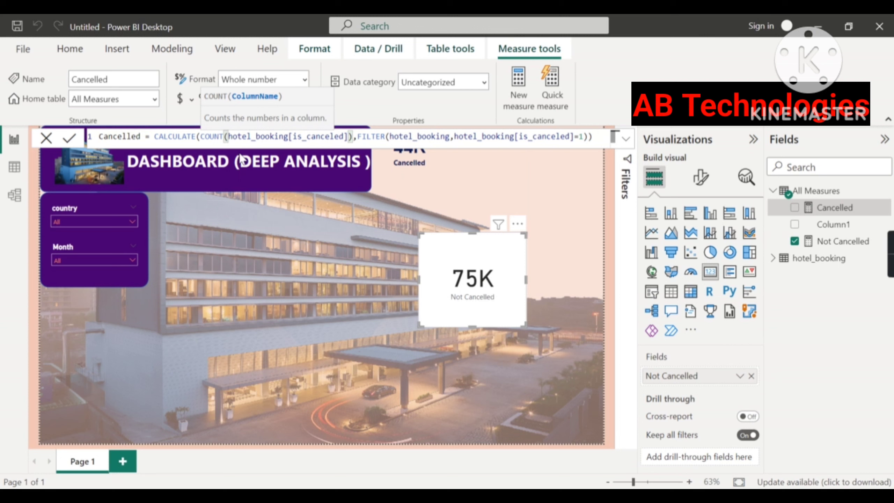
key(Return)
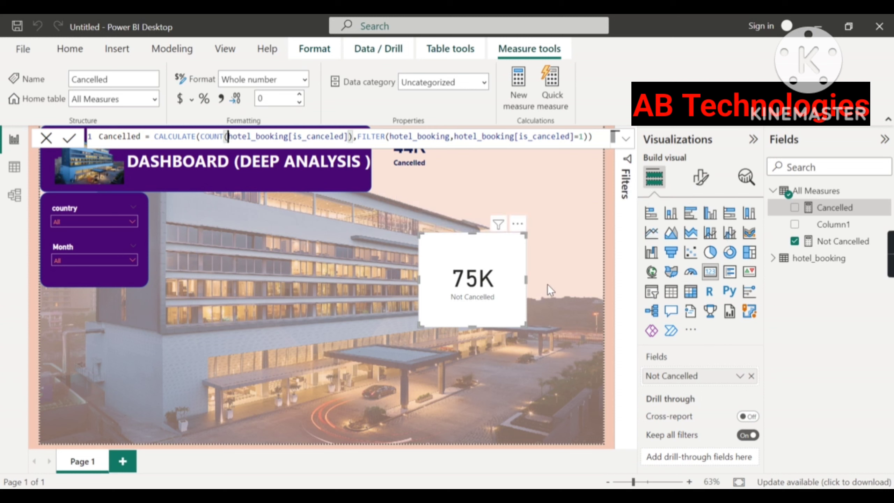
Step: Move the Not Cancelled card up onto the header row, beside the Cancelled card
click(595, 136)
click(381, 281)
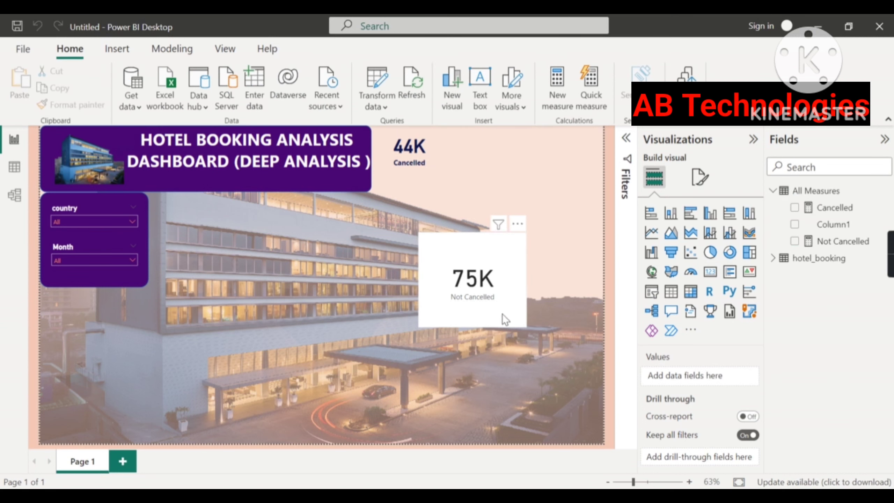
drag(525, 260, 526, 222)
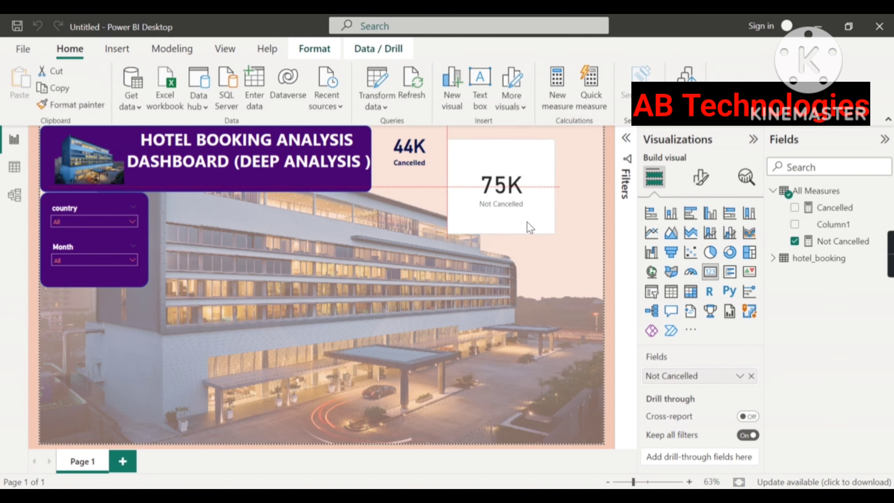
Step: Copy the Cancelled card's formatting onto the Not Cancelled card with Format painter
click(421, 160)
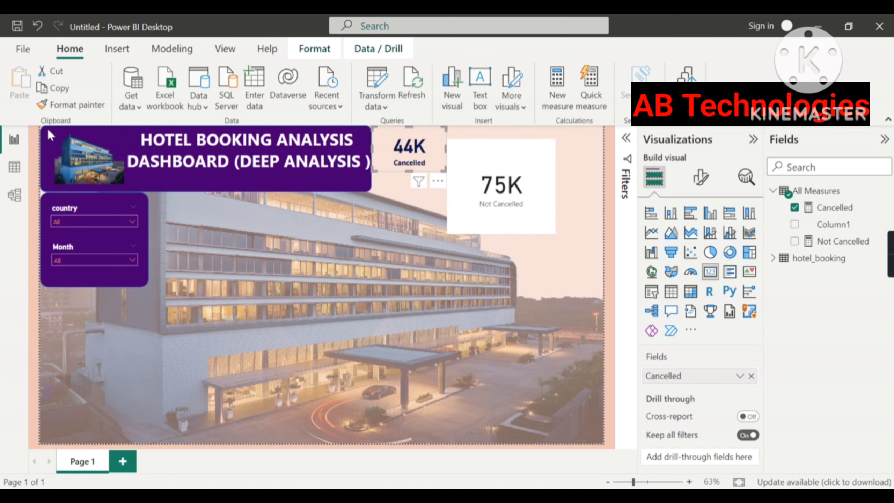
click(71, 104)
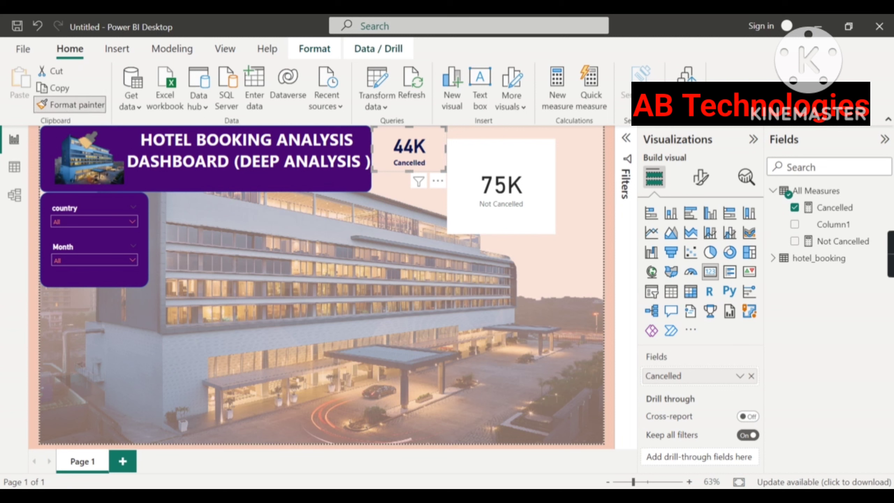
click(498, 176)
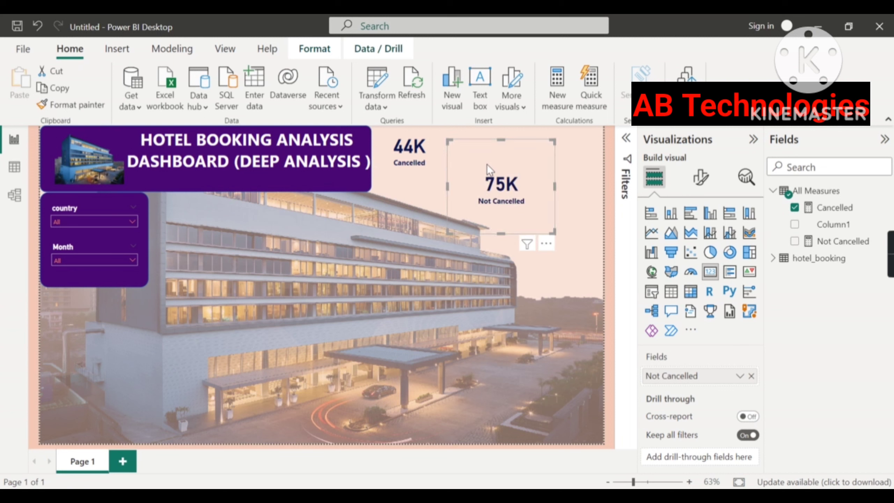
Step: Shrink the Not Cancelled card in height and width and line it up directly beside the Cancelled card
drag(507, 234, 509, 186)
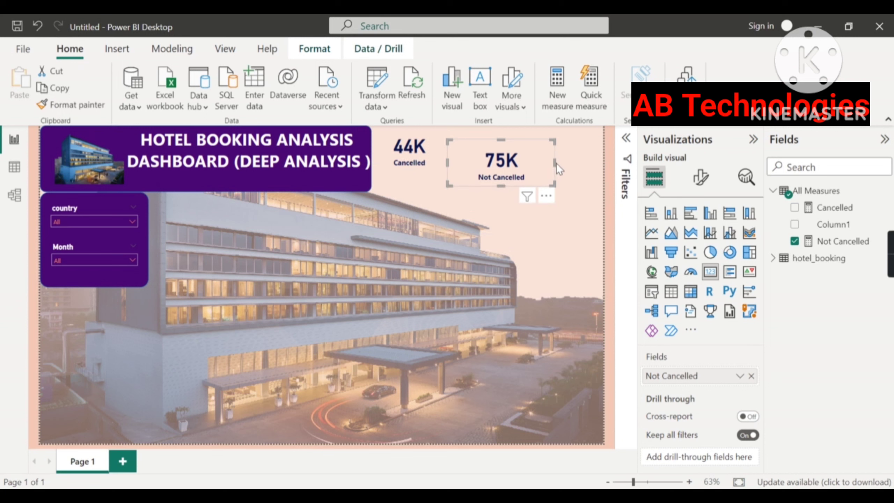
drag(556, 163, 497, 162)
click(504, 223)
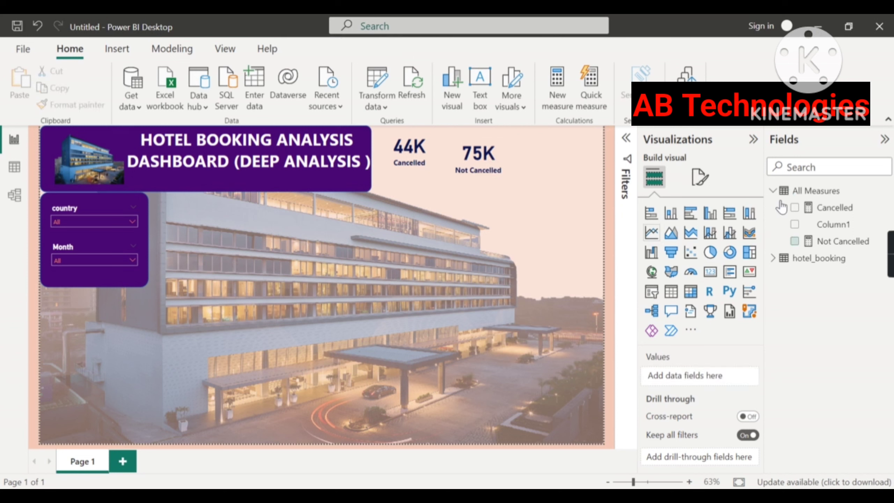
click(824, 207)
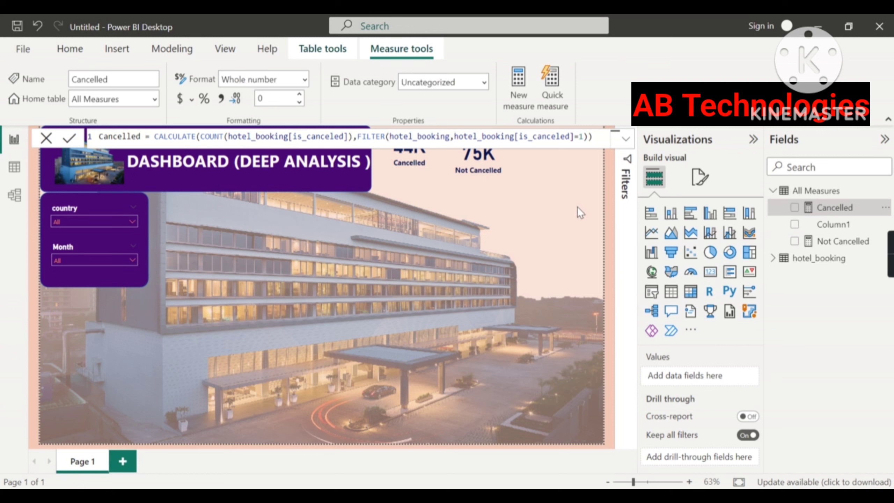
click(307, 287)
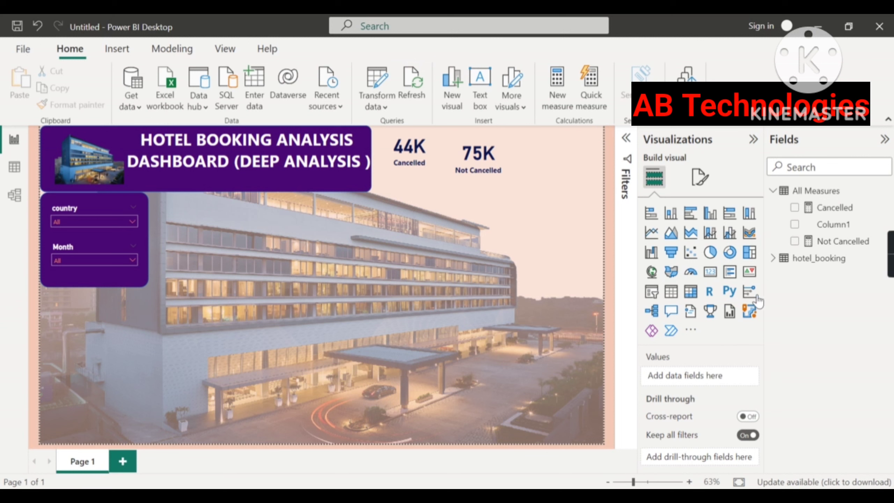
click(503, 161)
drag(503, 161, 495, 156)
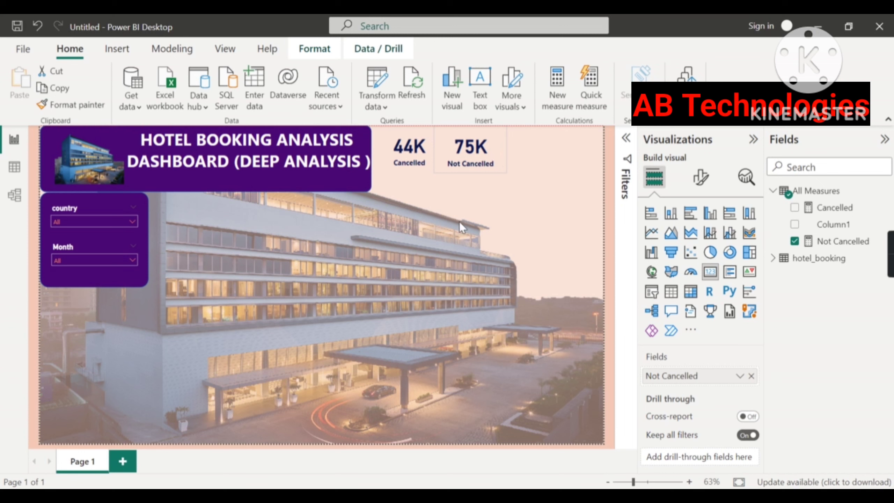
click(592, 215)
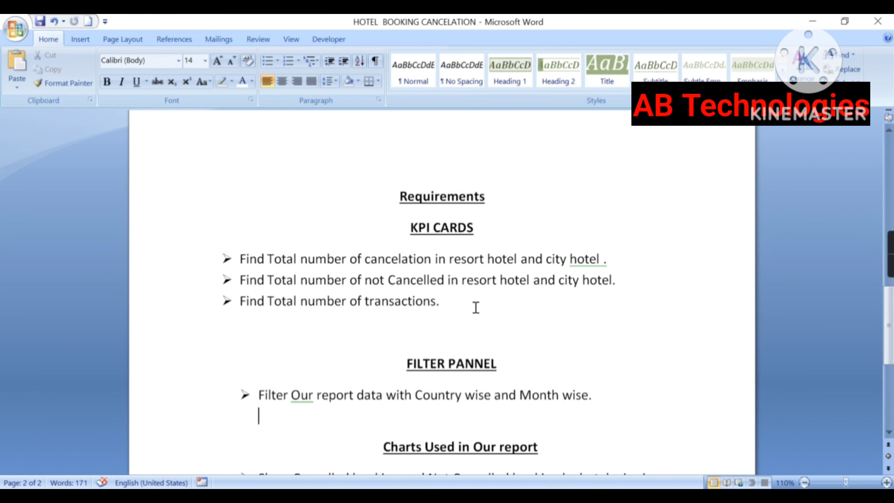
Step: Switch to the Word requirements document and review the KPI card items on cancellations, non-cancellations and total transactions
click(243, 259)
drag(243, 259, 633, 285)
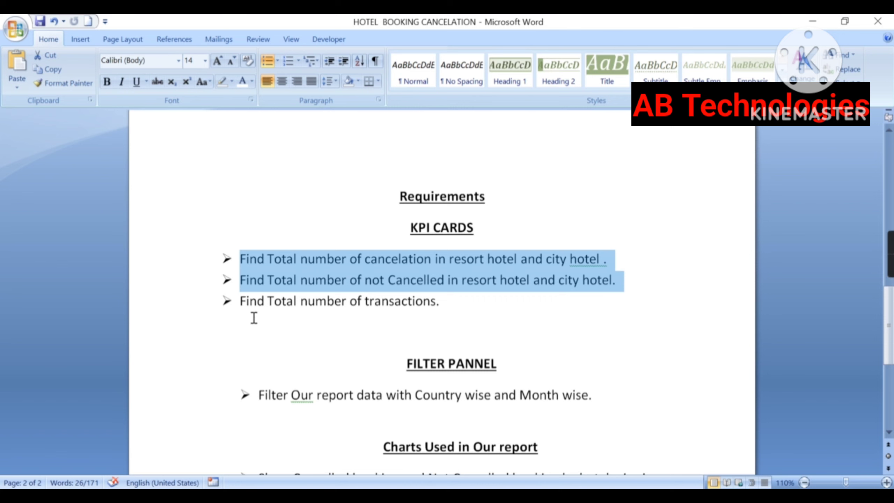
click(250, 302)
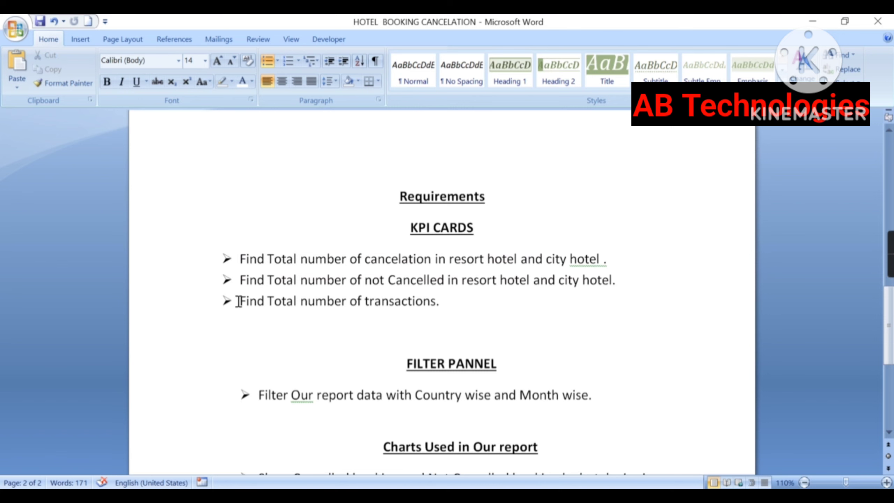
drag(238, 301, 454, 317)
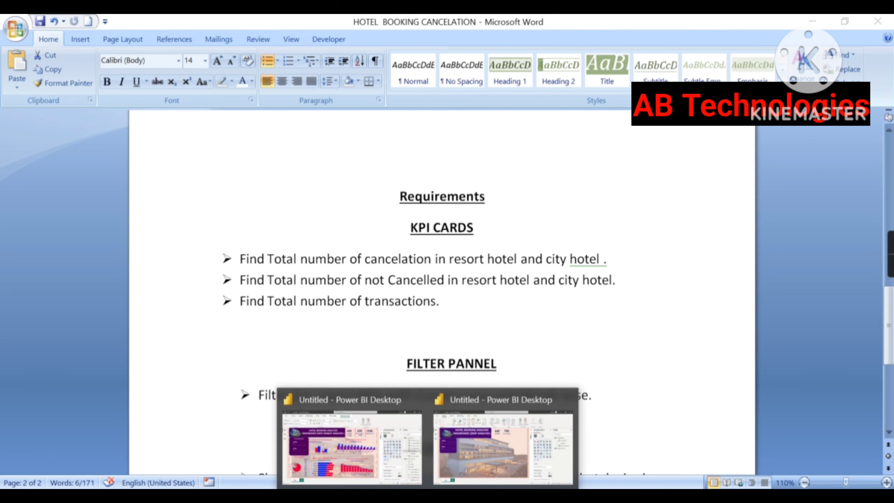
Step: Switch to the finished reference report in Power BI Desktop and examine the DAX formula of its # of Transctions measure
click(399, 463)
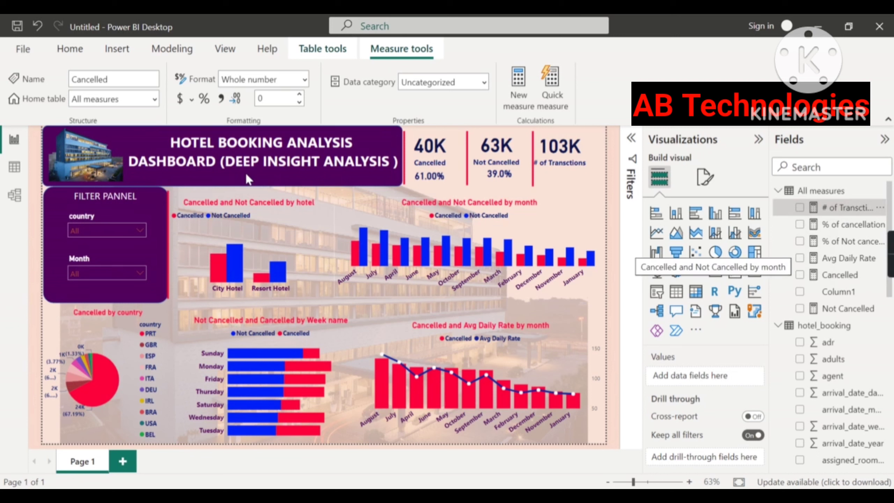
click(850, 210)
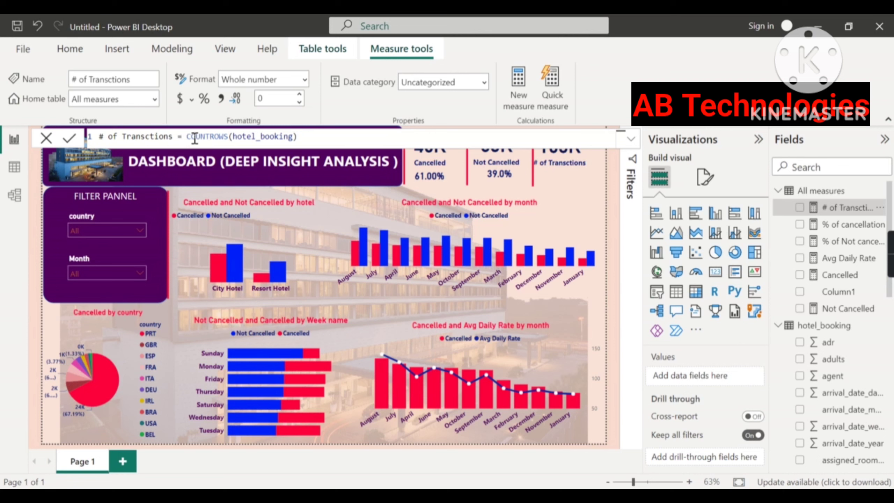
drag(183, 137, 224, 137)
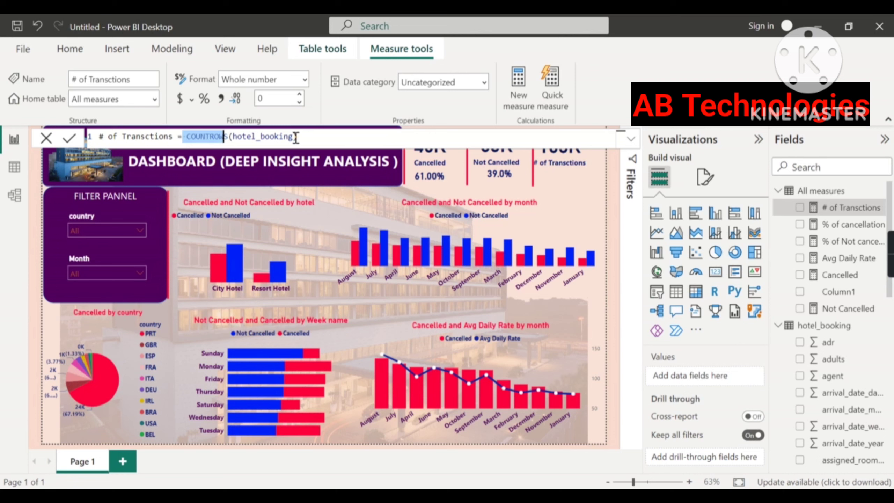
click(383, 139)
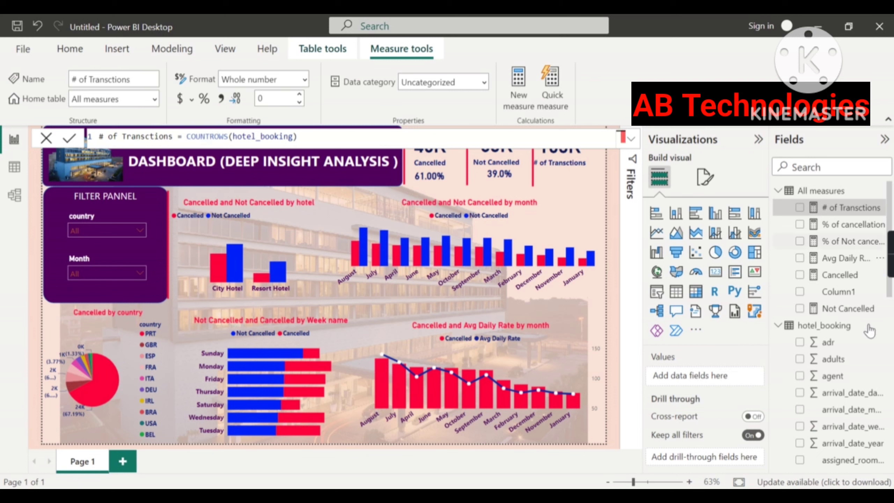
Step: Look through the reference report's hotel_booking columns that the row count measure is based on
scroll(848, 388, down, 3)
scroll(847, 388, down, 2)
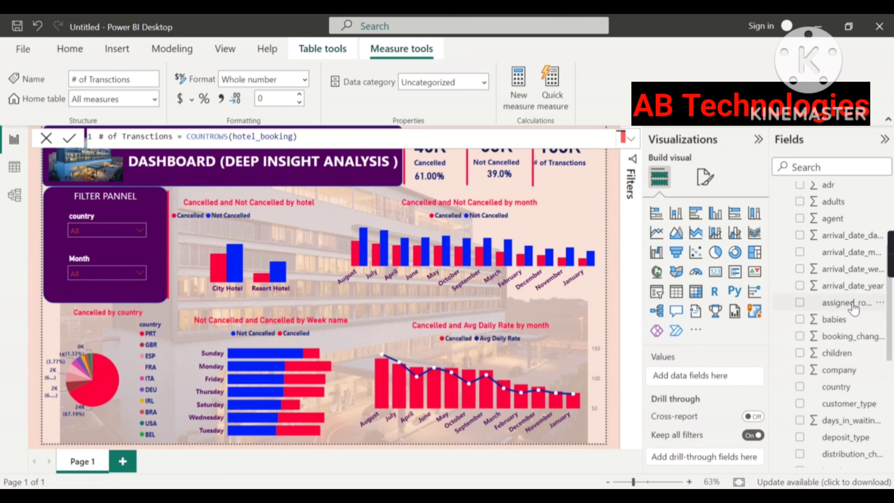
scroll(854, 308, down, 5)
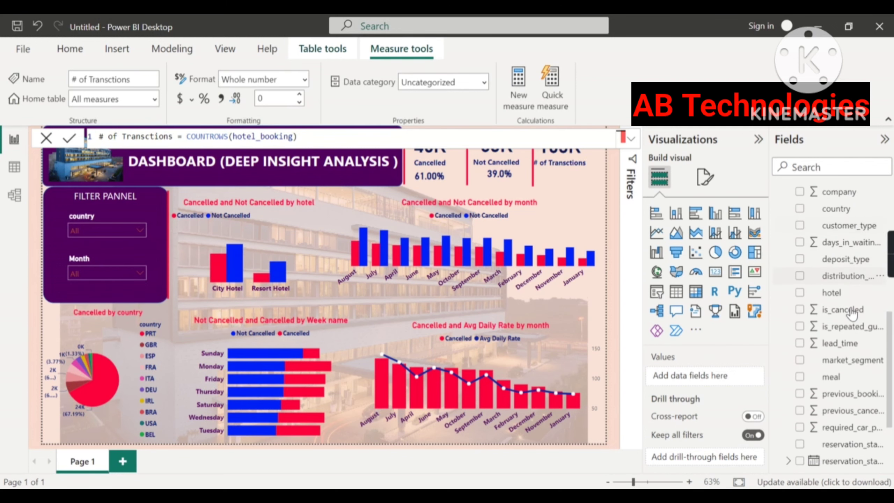
scroll(852, 314, down, 3)
scroll(847, 326, up, 1)
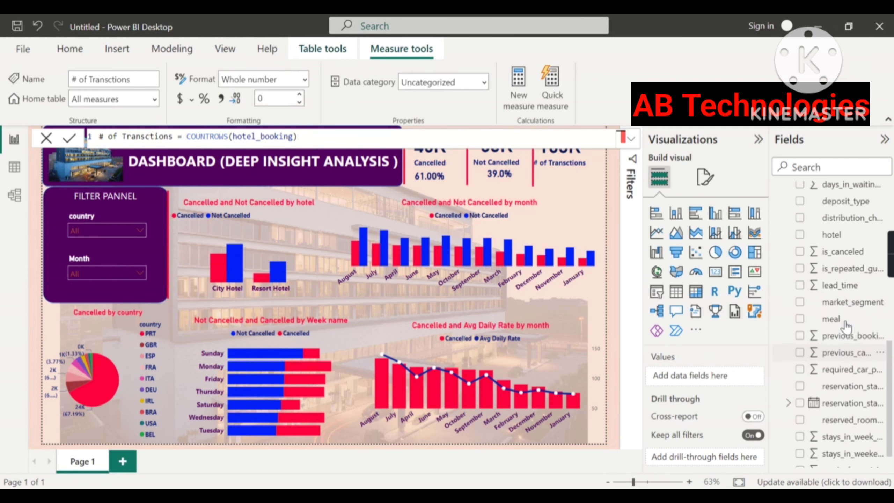
scroll(847, 326, up, 3)
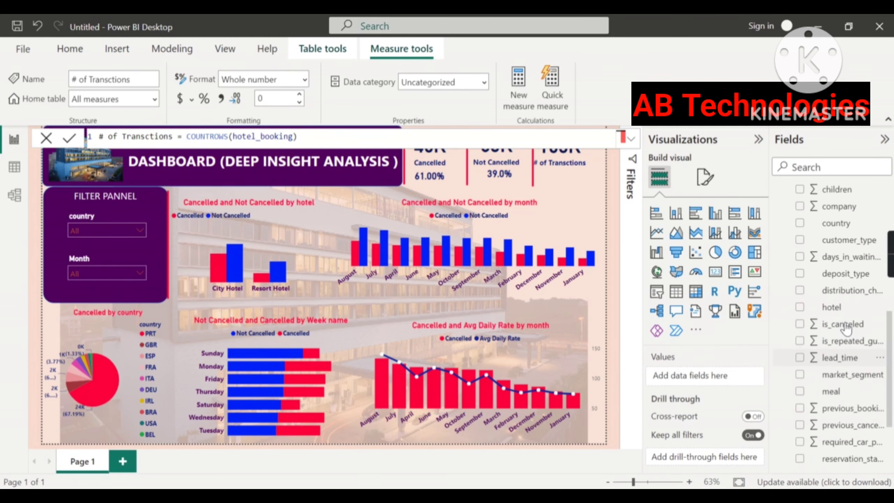
scroll(847, 327, up, 5)
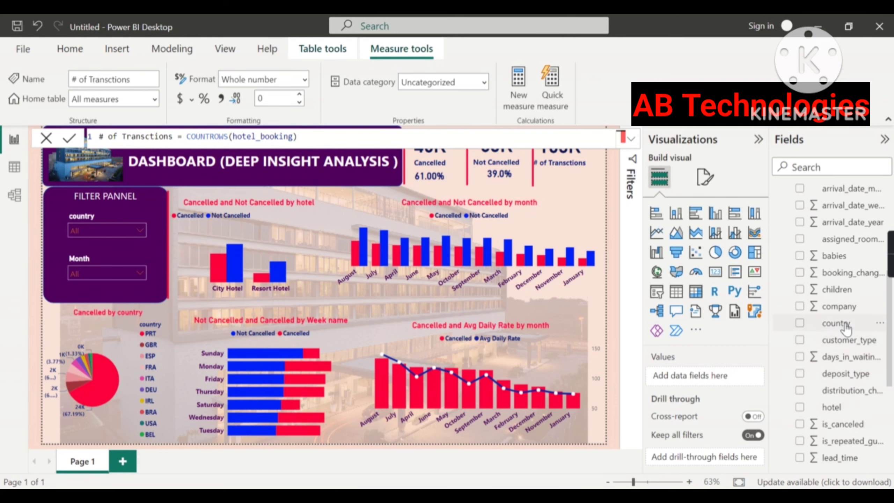
scroll(846, 328, up, 10)
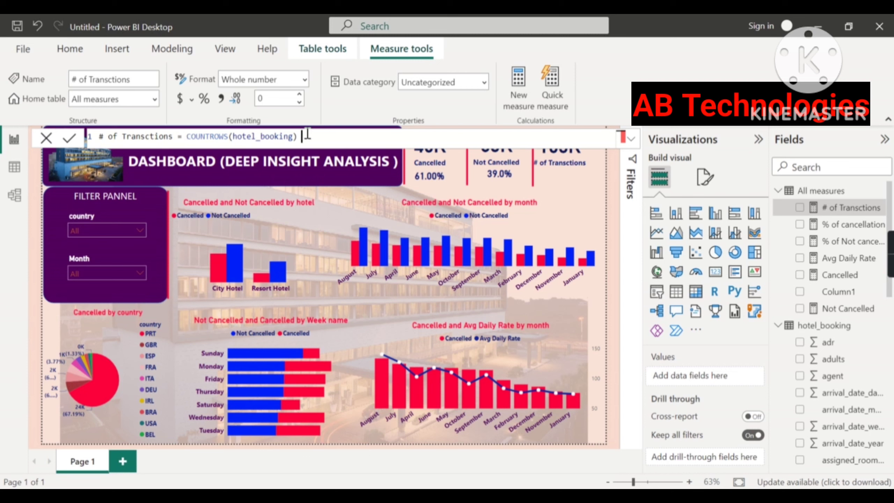
mouse_move(305, 136)
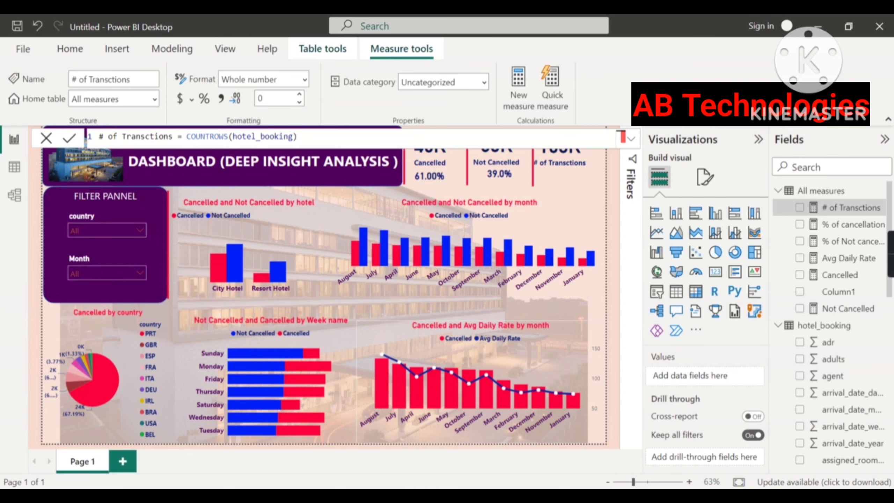
Step: Return to the dashboard under construction and add a new measure named # of Tranction to the All Measures table
click(462, 455)
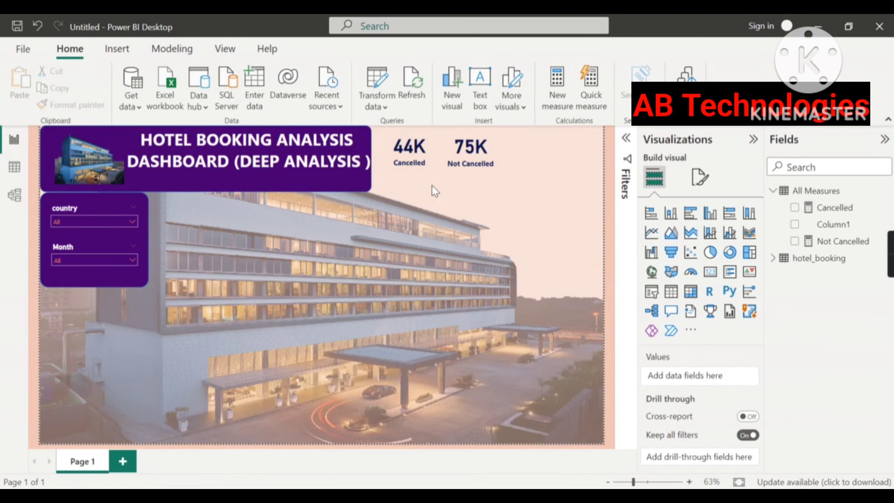
right_click(812, 192)
click(733, 203)
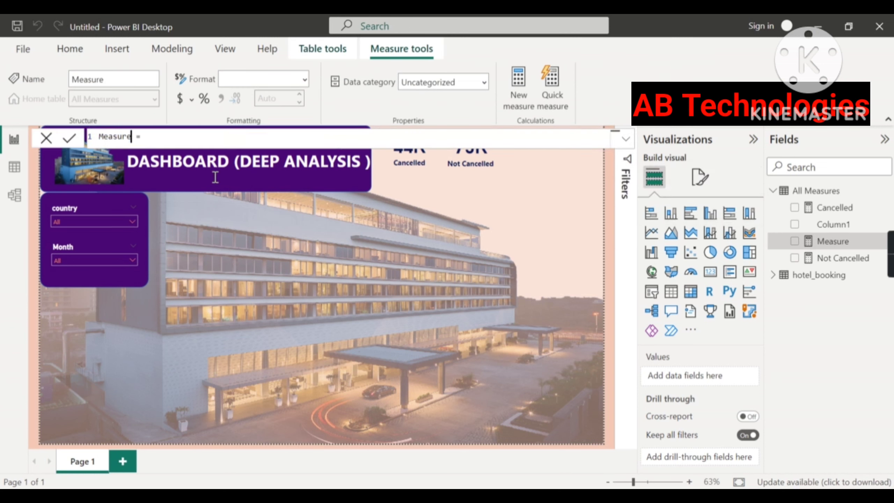
text(M)
key(BackSpace)
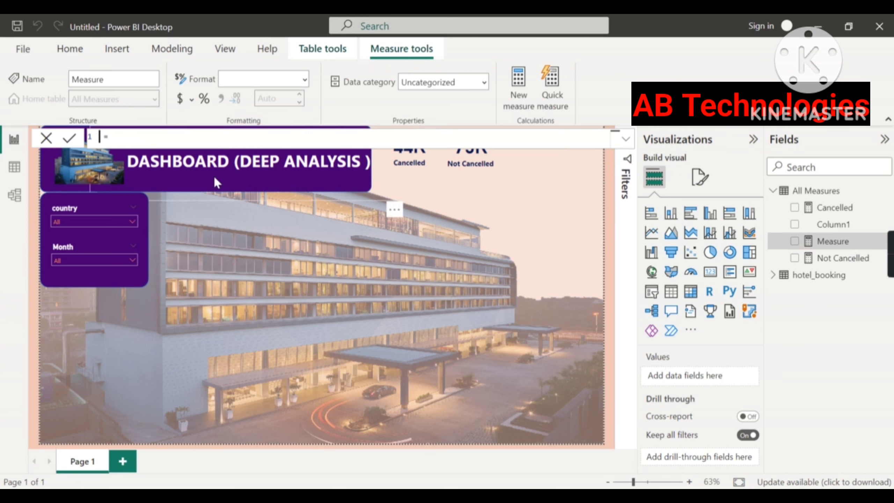
text(# of Tranc)
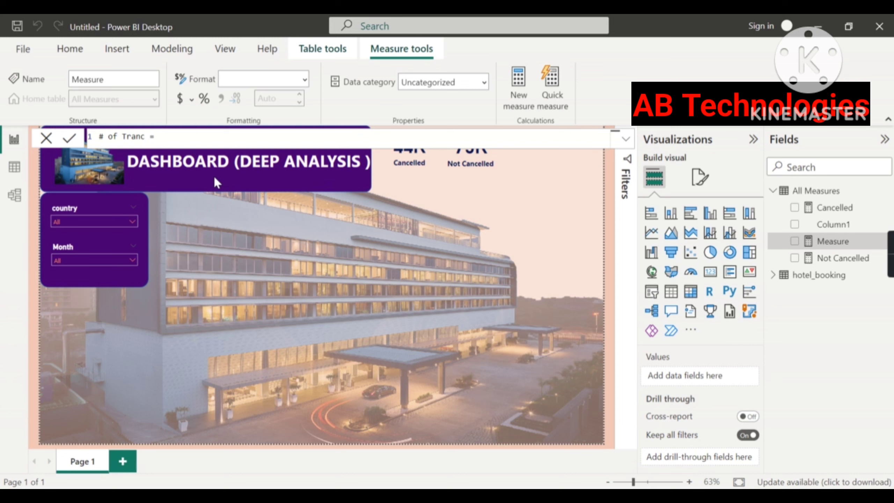
click(145, 137)
text(tion)
Step: Define the # of Tranction measure as COUNTROWS(hotel_booking) and commit it
key(Right)
key(Right)
text(count)
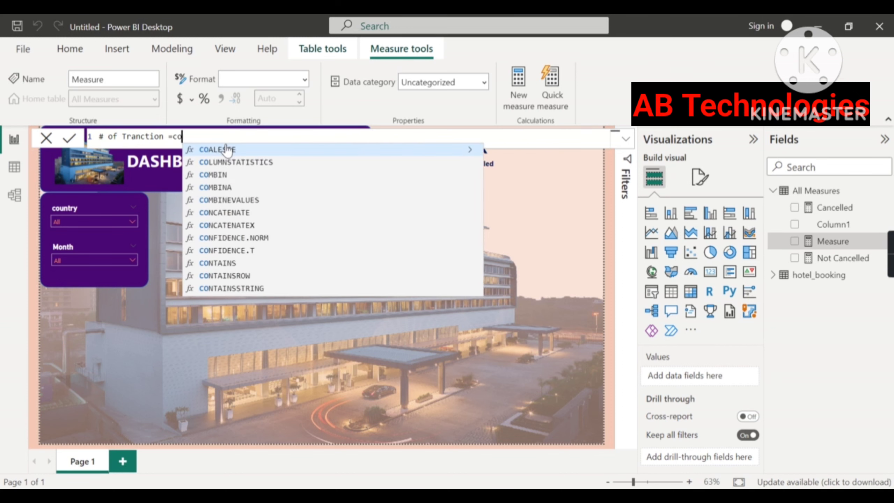
key(Down)
key(Down)
key(Down)
key(Down)
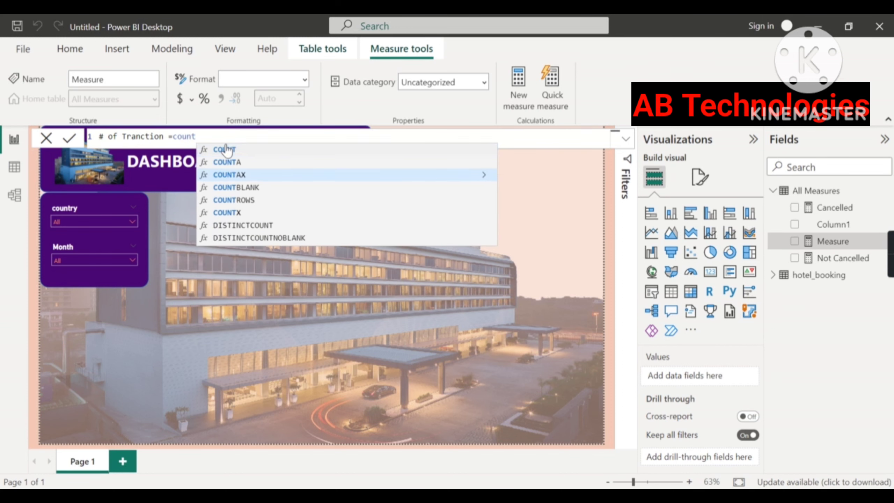
key(Tab)
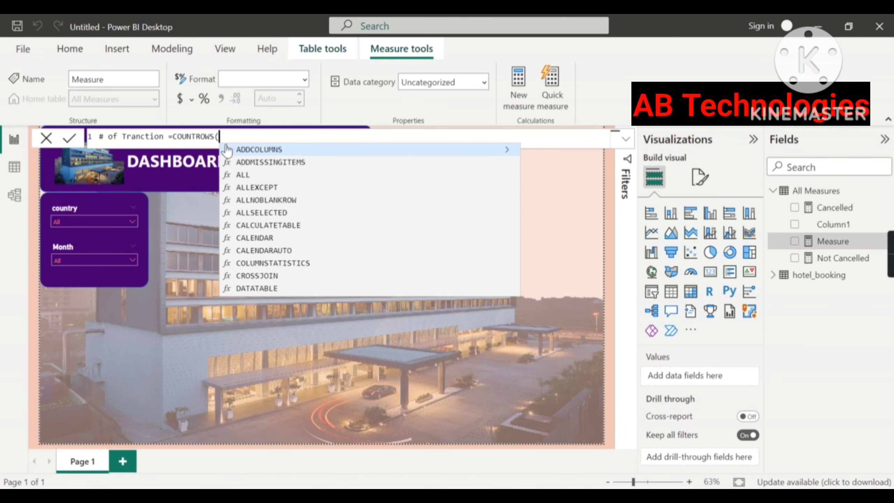
text(hote)
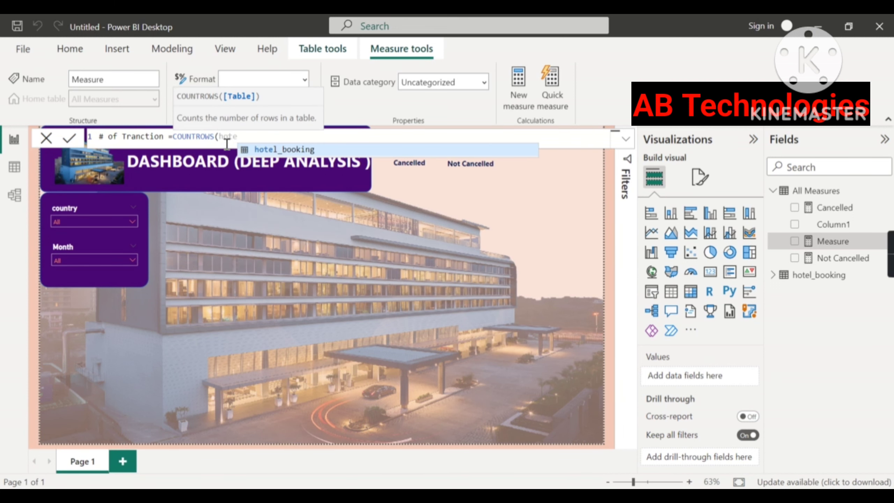
key(Tab)
text())
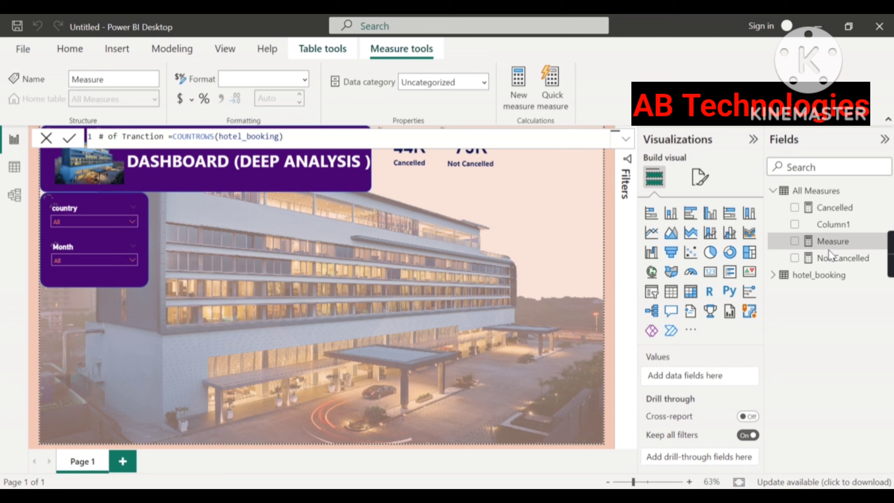
key(Return)
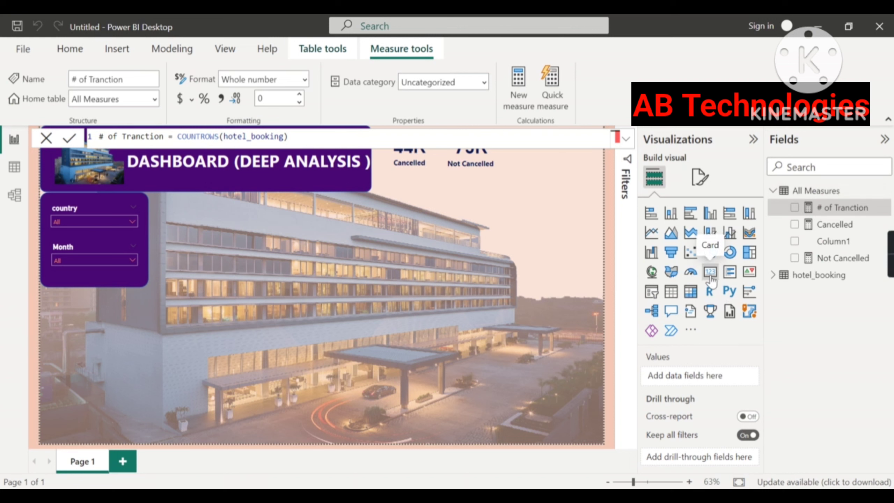
Step: Add a card visual showing the # of Tranction measure and place it below the Not Cancelled card
click(711, 272)
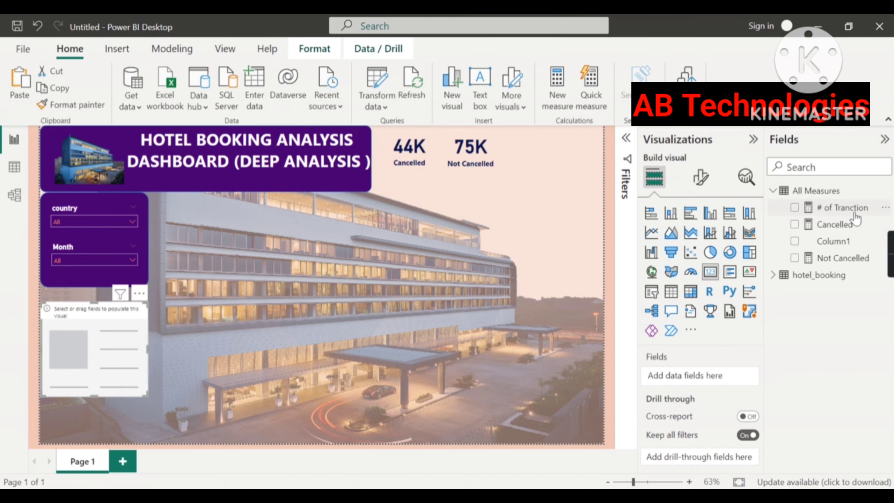
drag(856, 218, 721, 381)
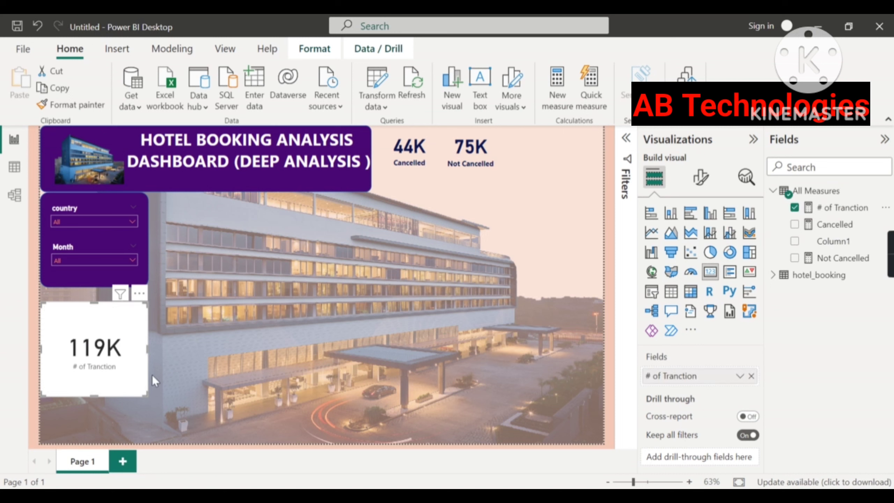
drag(112, 354, 546, 240)
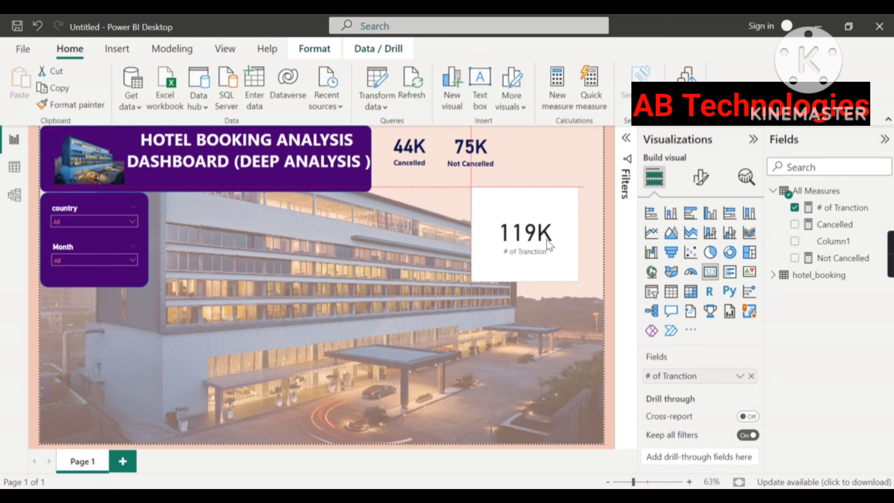
Step: Copy the Not Cancelled card's formatting onto the # of Tranction card with Format Painter
click(499, 156)
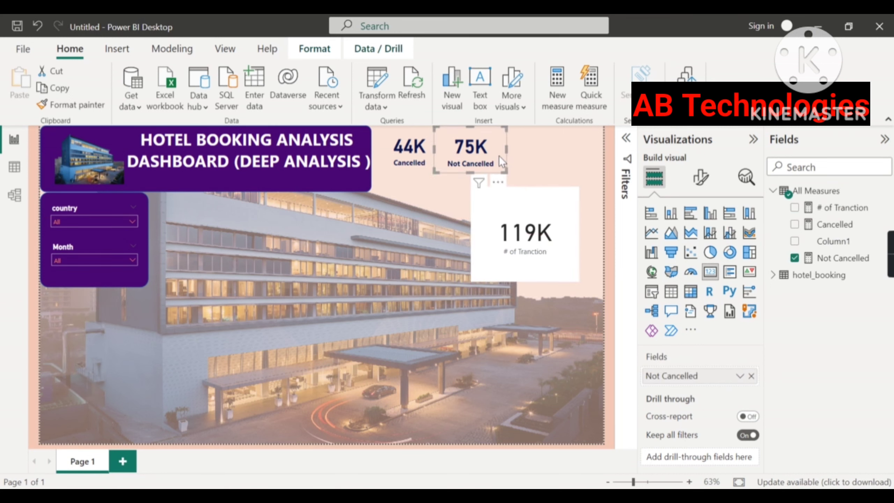
click(77, 104)
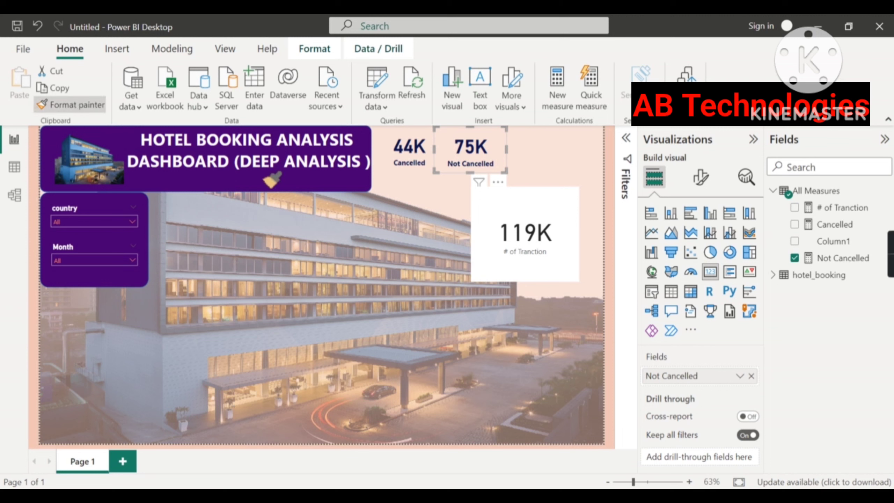
click(535, 240)
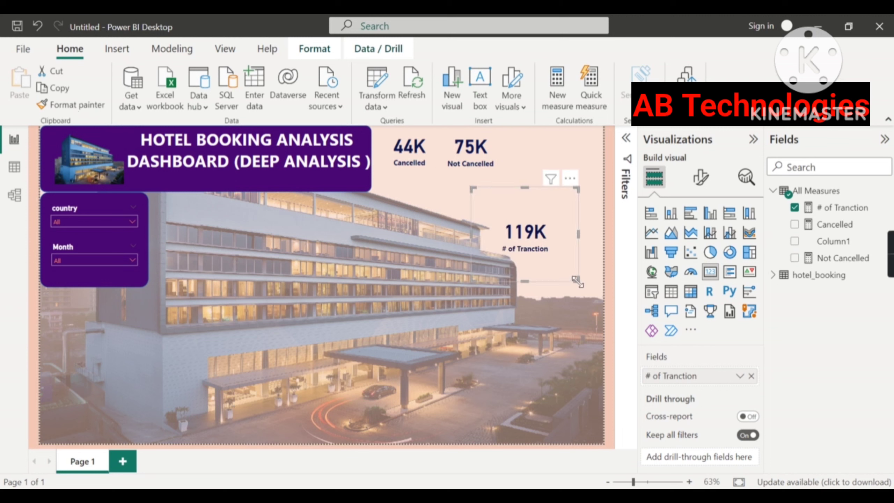
Step: Shrink the # of Tranction card to the size of the other KPI cards and place it to the right of Not Cancelled
drag(577, 281, 543, 228)
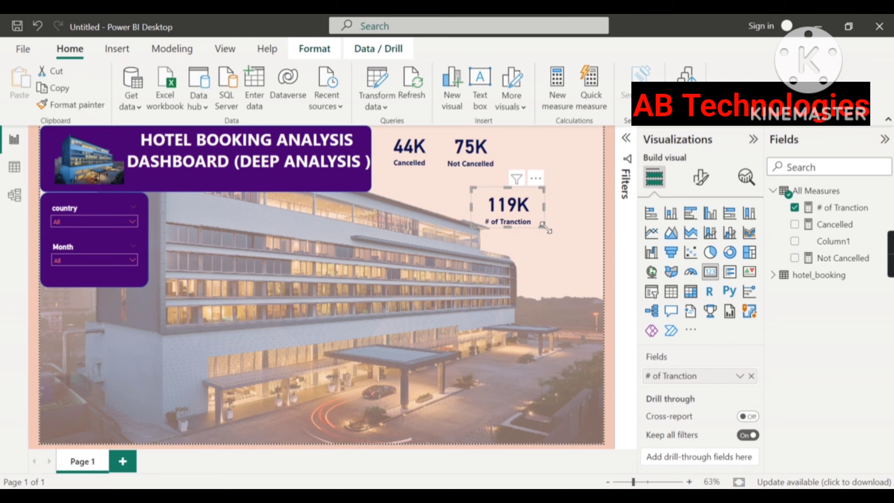
drag(535, 178, 571, 127)
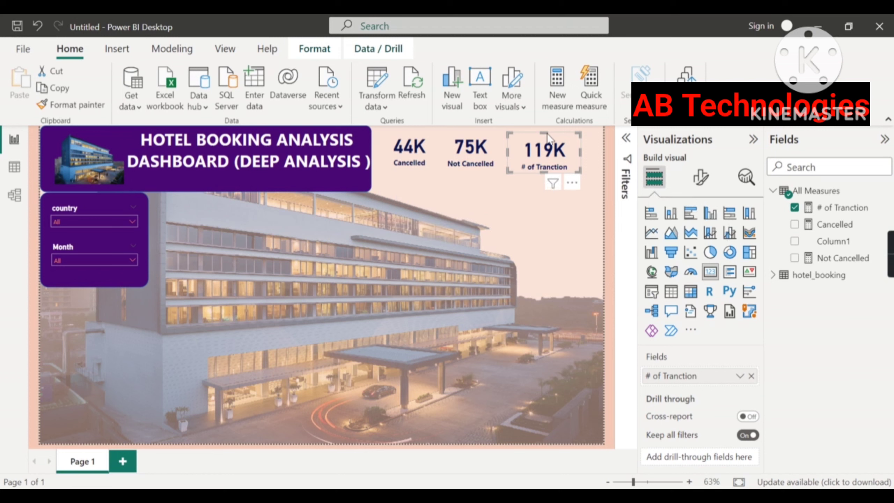
drag(546, 132, 587, 144)
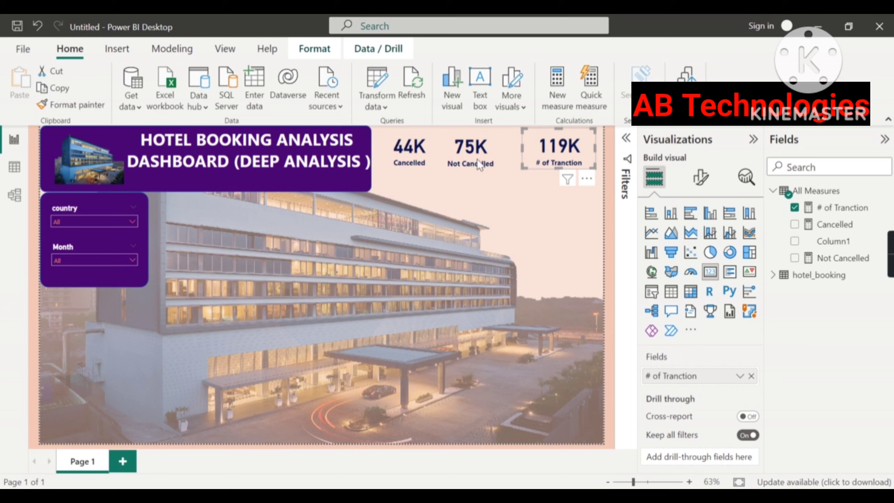
Step: Distribute the Cancelled, Not Cancelled and # of Tranction cards horizontally so they are evenly spaced
click(490, 151)
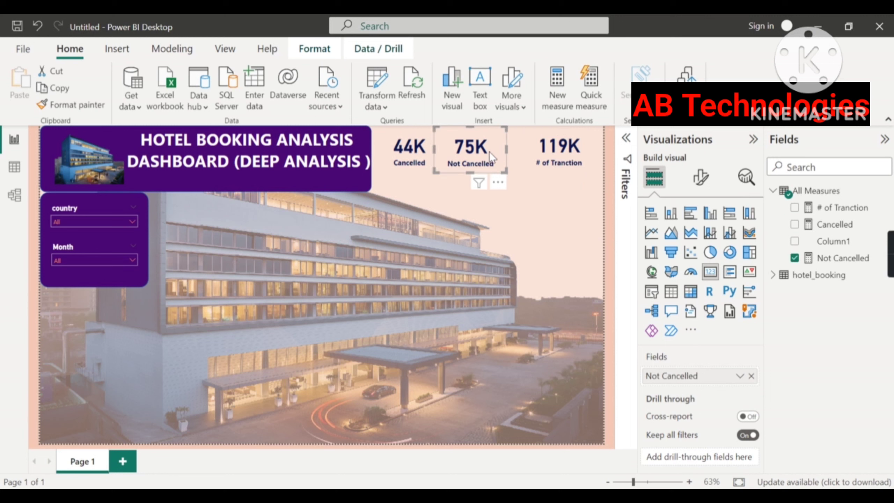
ctrl+click(416, 166)
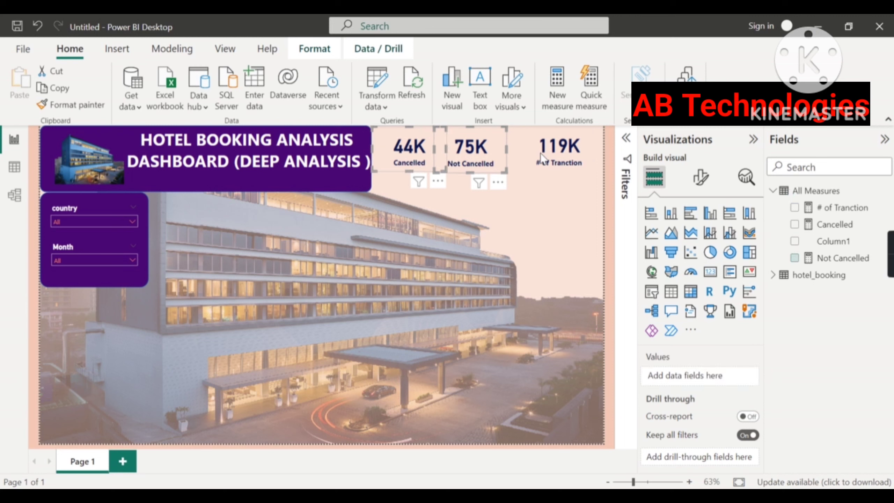
ctrl+click(545, 156)
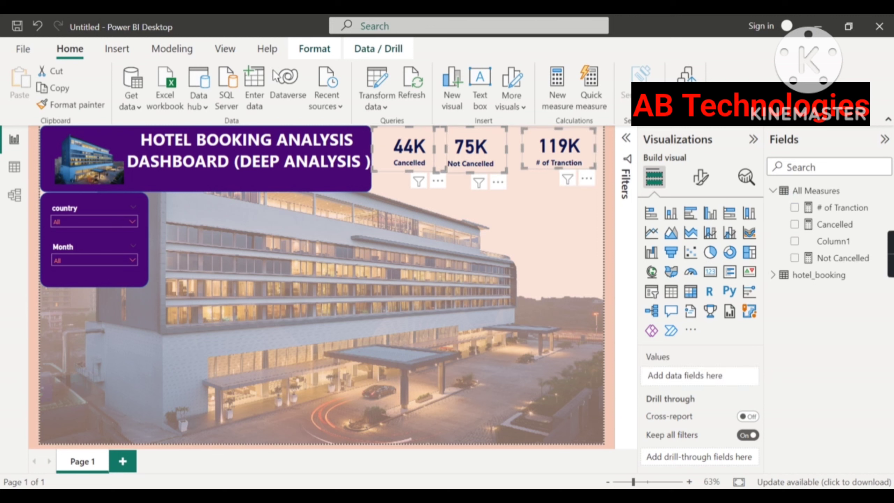
click(303, 53)
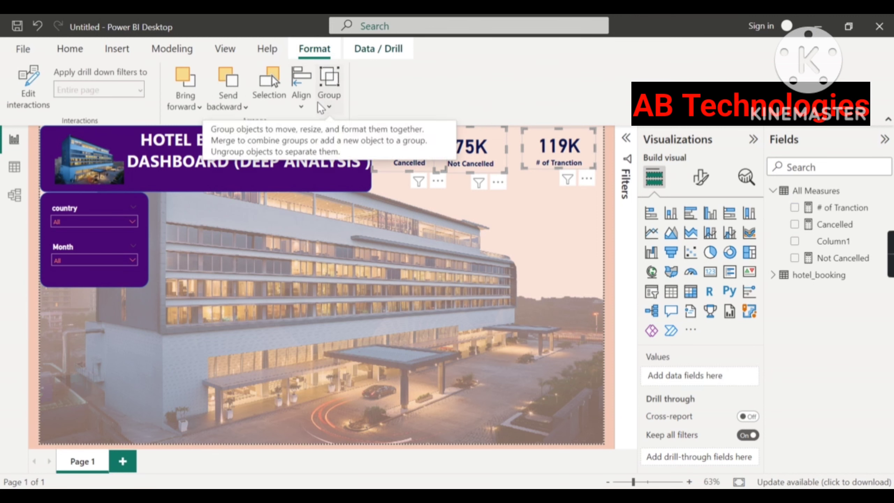
click(306, 111)
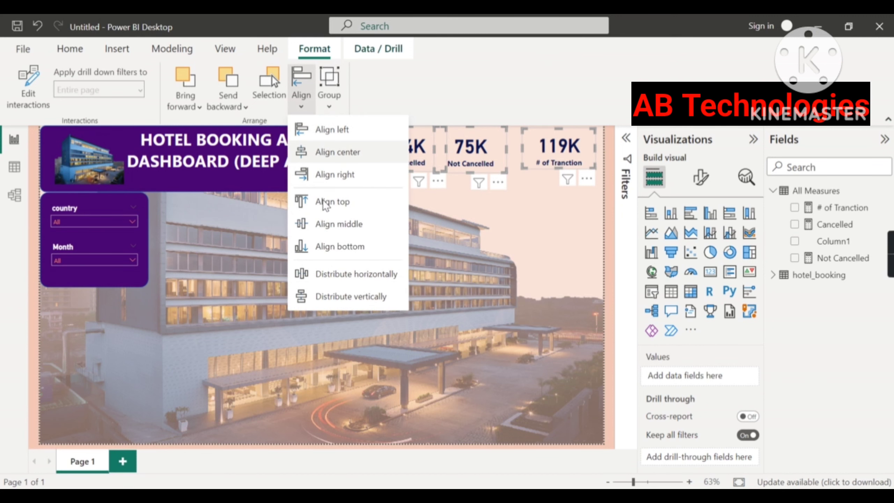
click(347, 280)
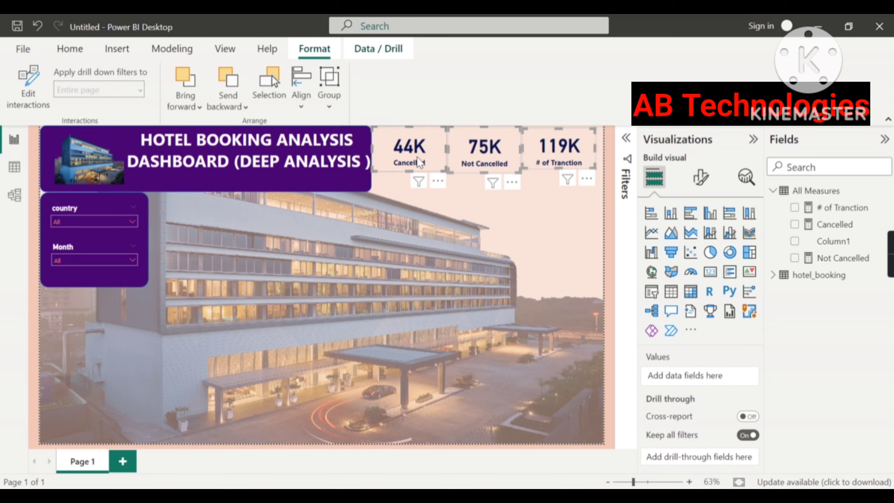
click(497, 232)
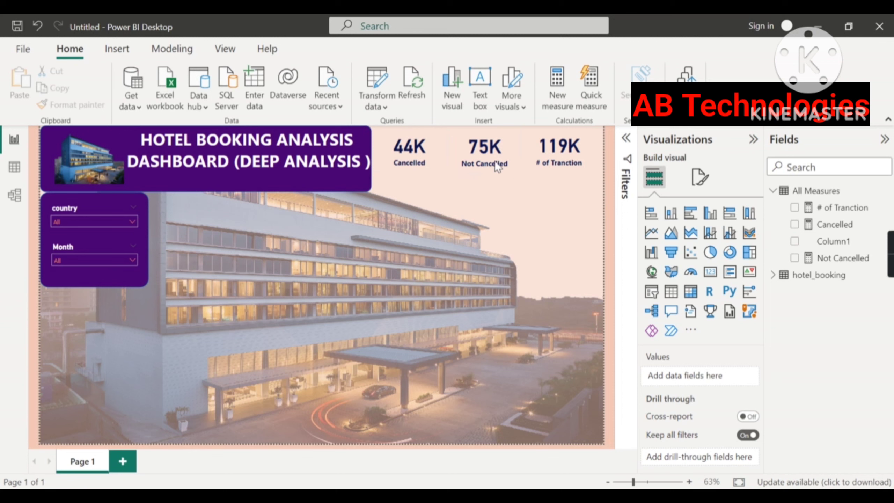
Step: Add a new measure to the All Measures table and name it % Cancellation in its formula
right_click(808, 196)
click(744, 209)
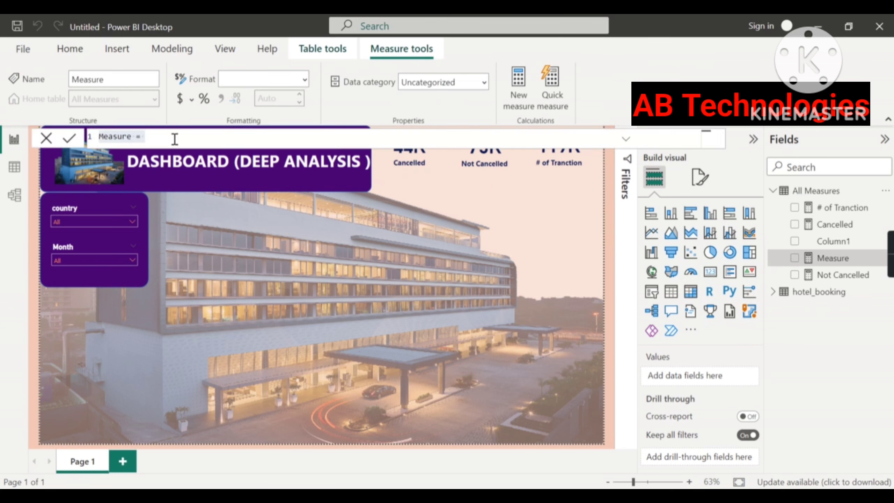
click(133, 138)
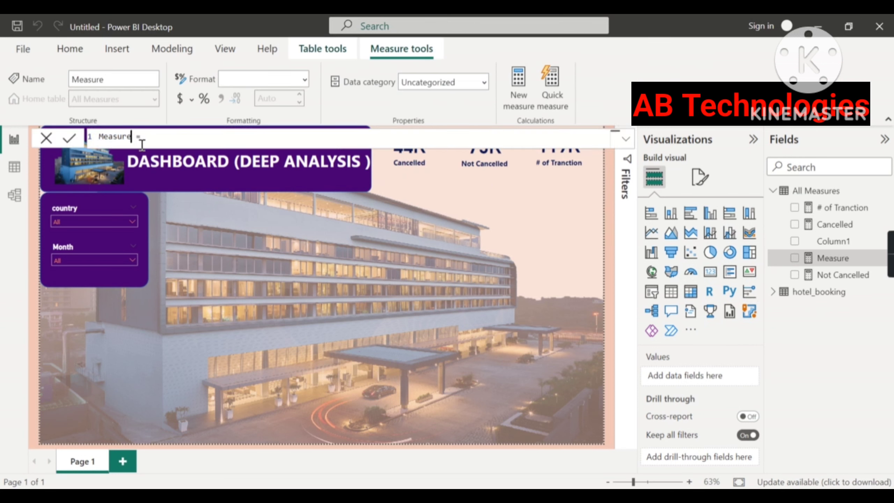
key(BackSpace)
key(BackSpace)
key(BackSpace)
key(BackSpace)
key(BackSpace)
key(BackSpace)
key(BackSpace)
text(% Cancellation)
Step: Start the % Cancellation formula with the DIVIDE function
click(177, 136)
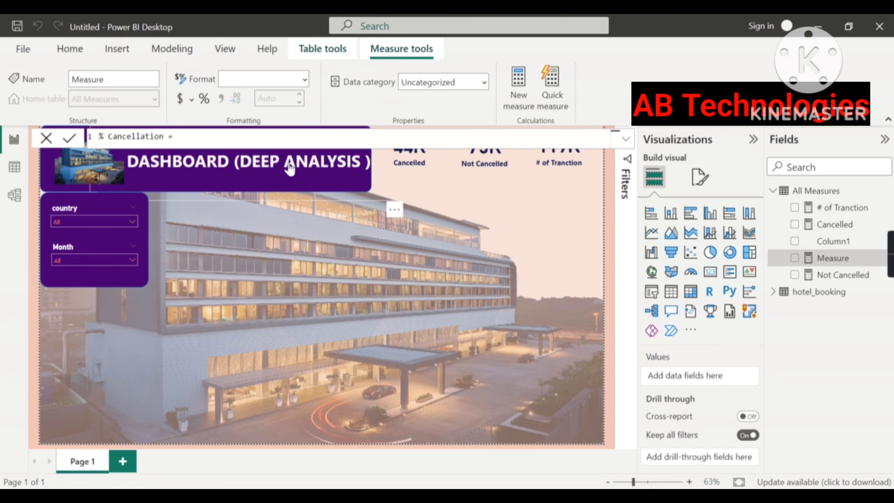
text(Div)
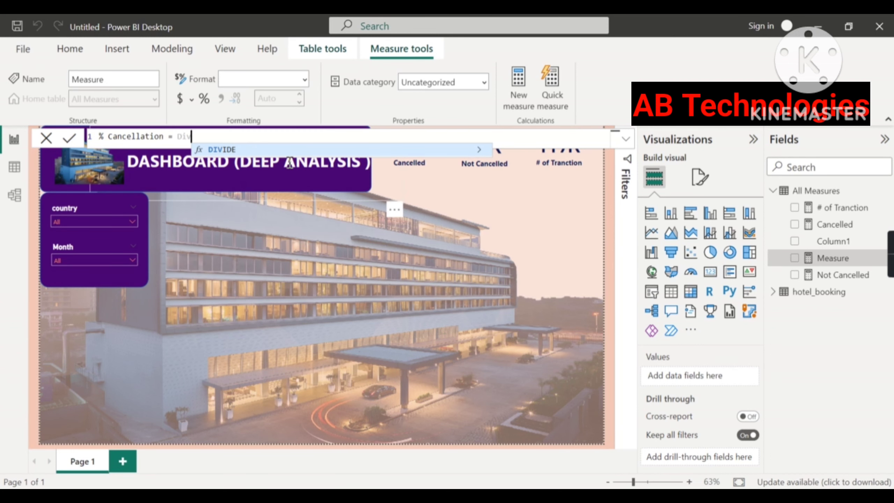
Step: Begin the % Cancellation formula with the DIVIDE function and check the % of cancellation formula in the finished reference report
key(Tab)
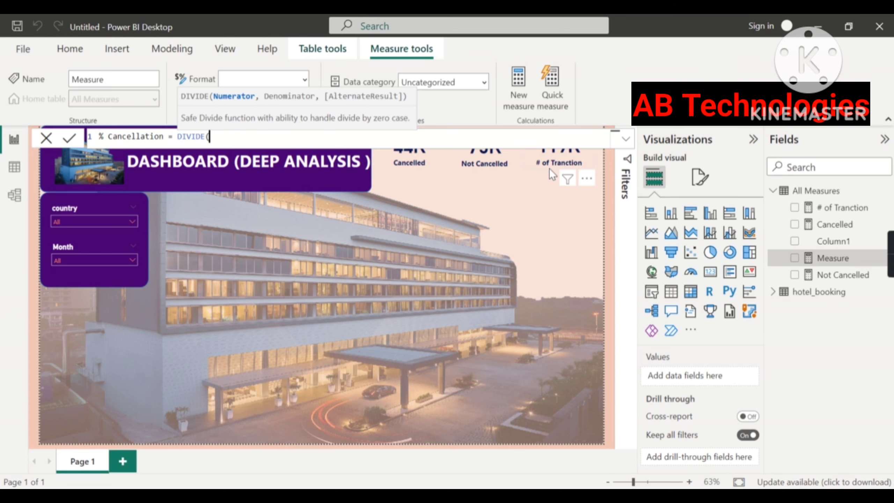
click(428, 497)
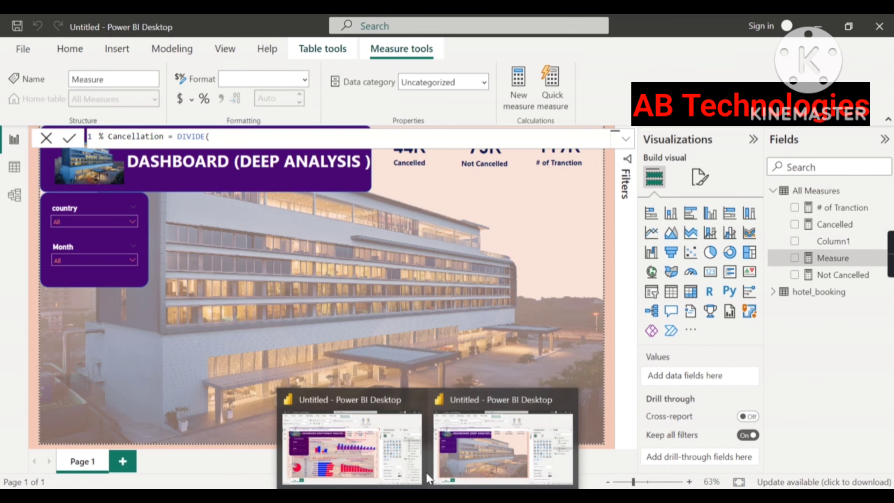
click(374, 458)
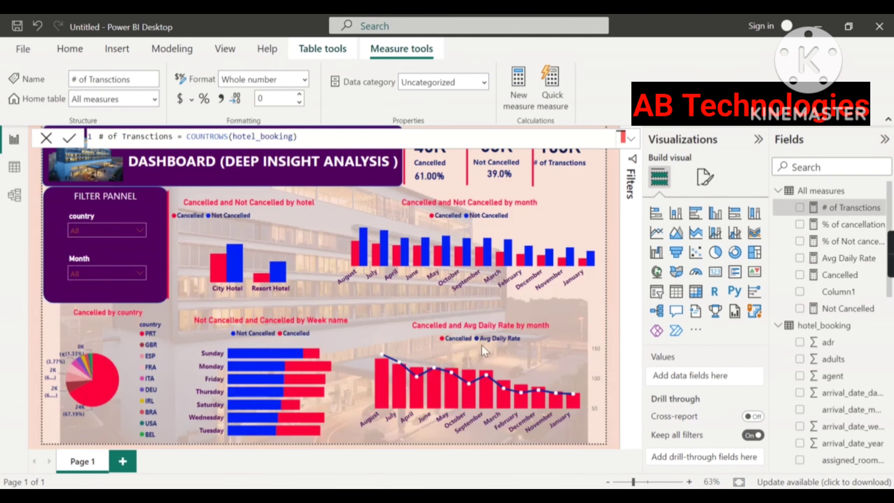
click(852, 229)
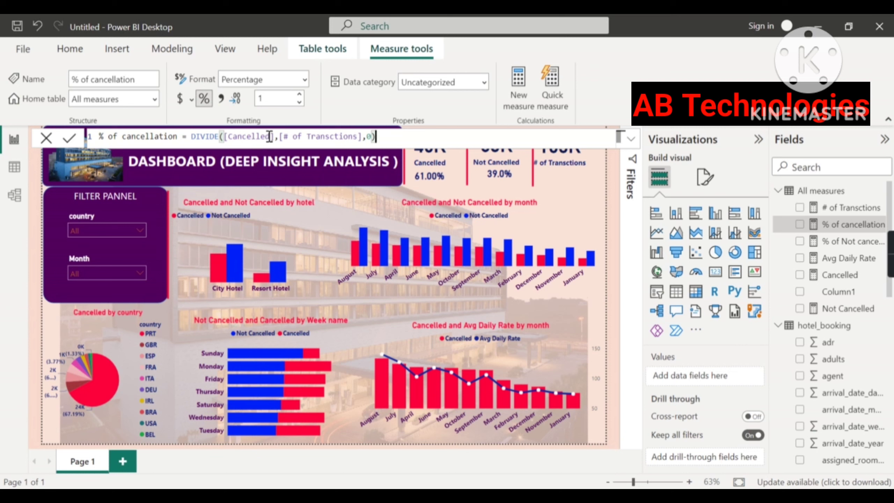
click(286, 138)
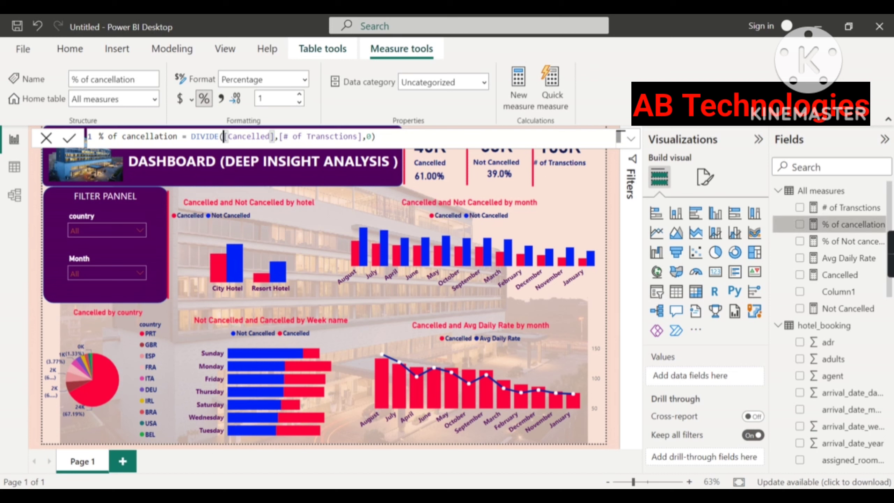
click(480, 469)
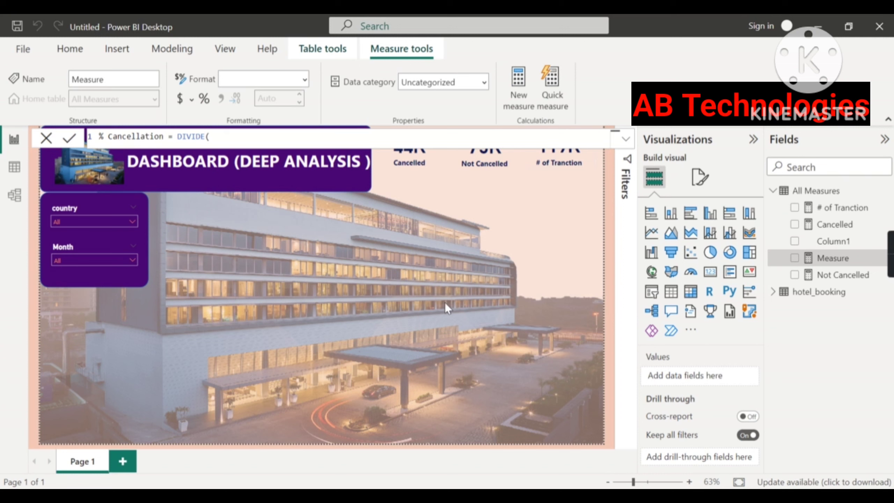
Step: Complete and commit the % Cancellation measure as DIVIDE([Cancelled],[# of Tranction],0)
text(ca)
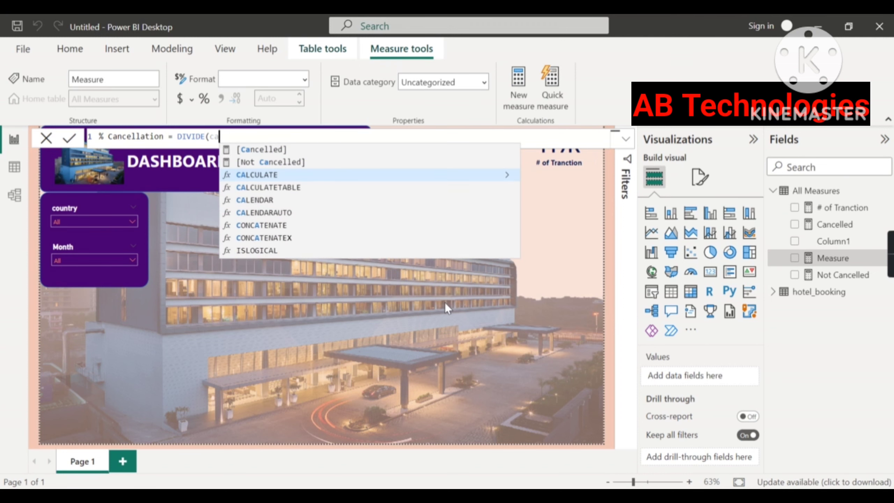
key(Up)
key(Up)
key(Tab)
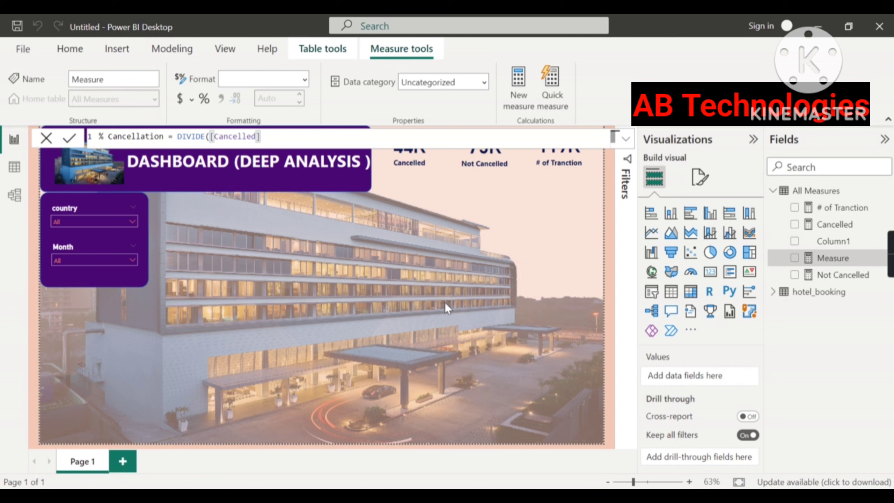
text(,)
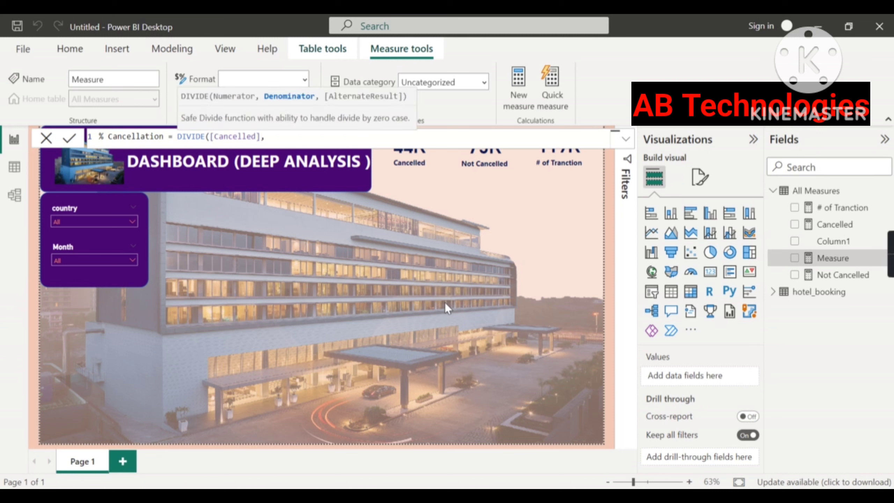
text(tra)
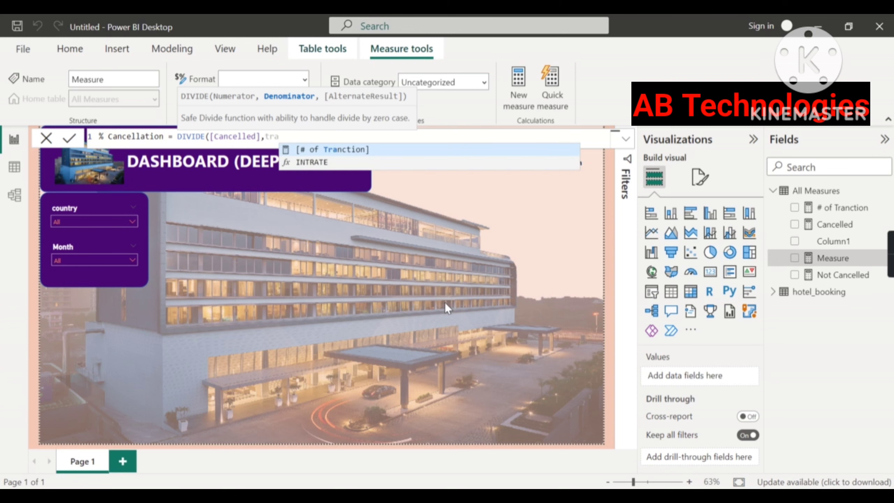
key(Tab)
text(,)
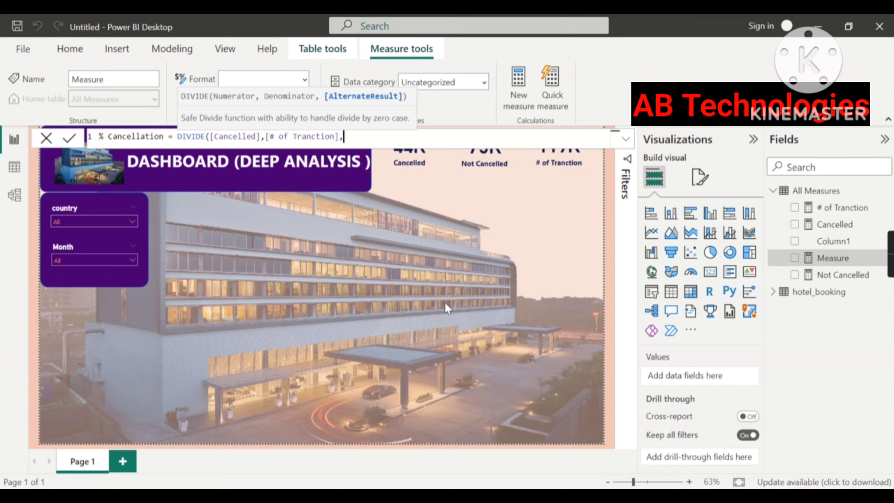
text(0))
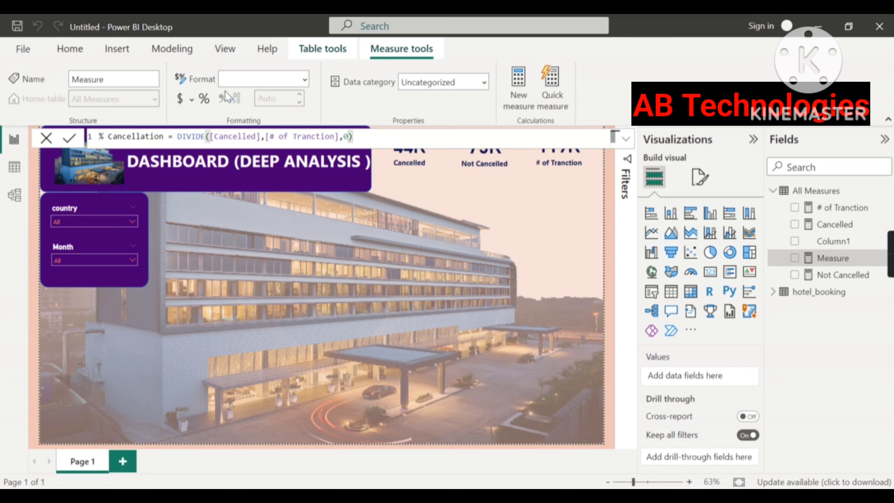
click(204, 98)
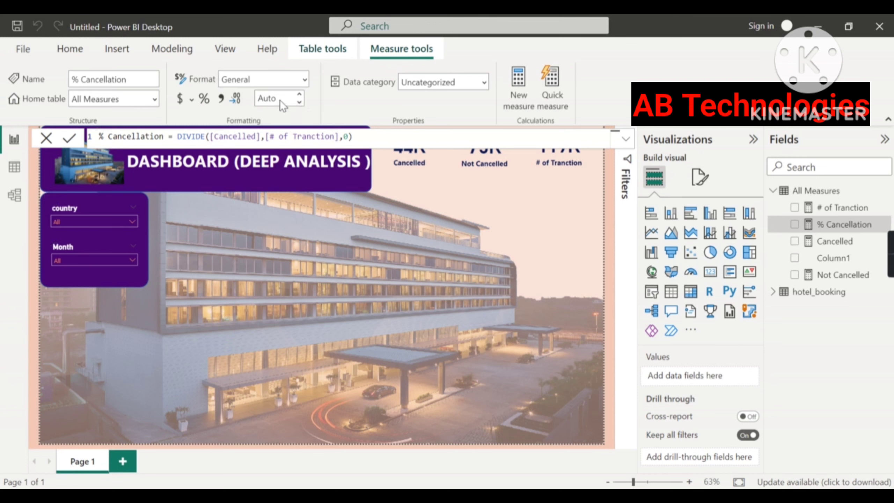
Step: Set the % Cancellation measure to 1 decimal place
click(300, 102)
double_click(284, 98)
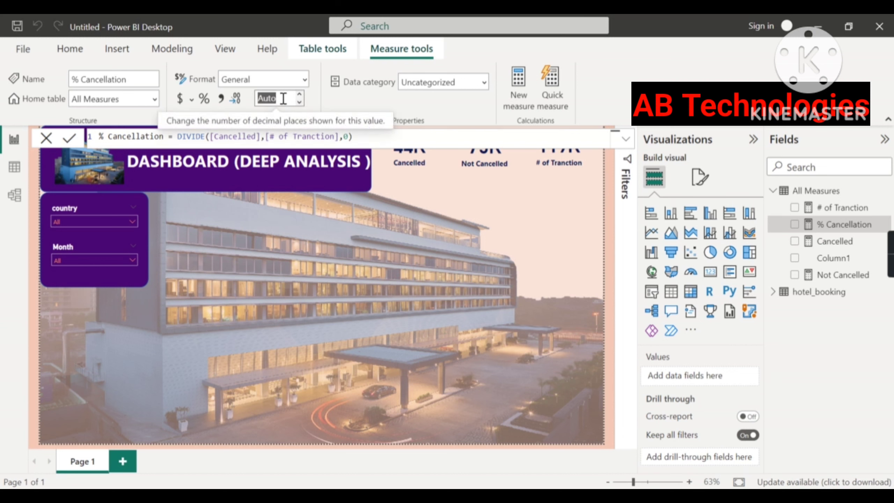
text(1)
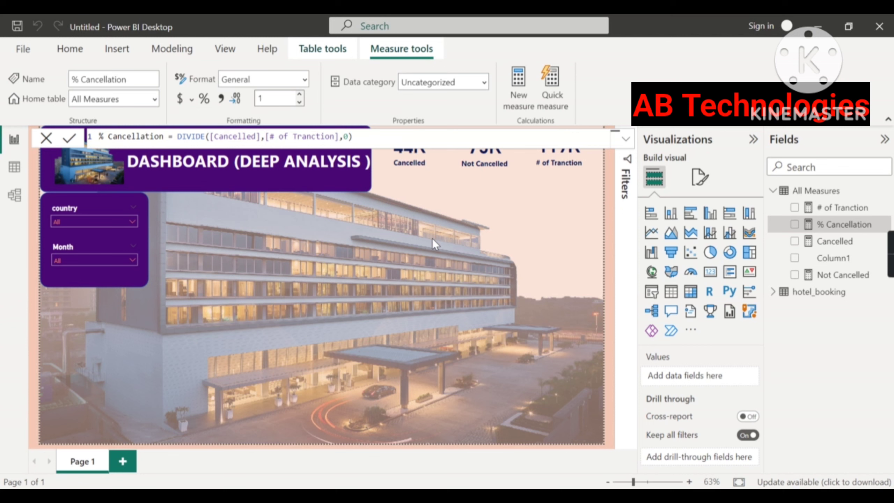
key(Return)
click(482, 200)
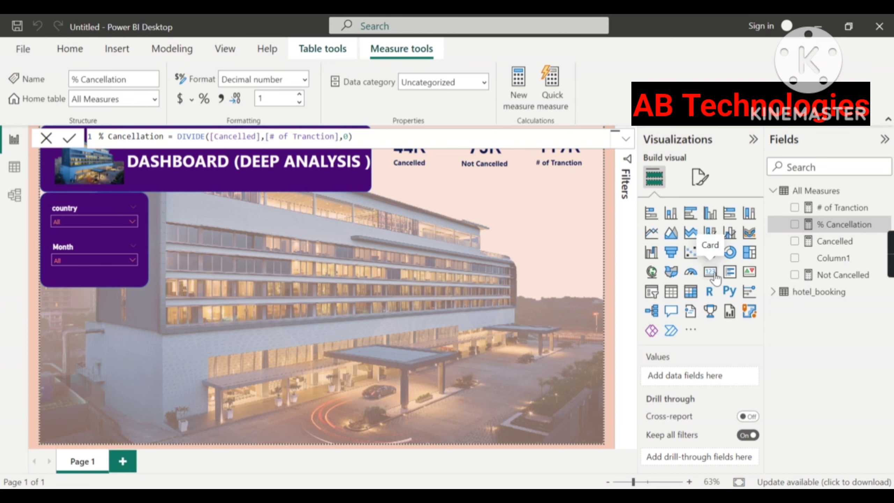
Step: Add a card visual showing % Cancellation and format the measure as a percentage
click(713, 275)
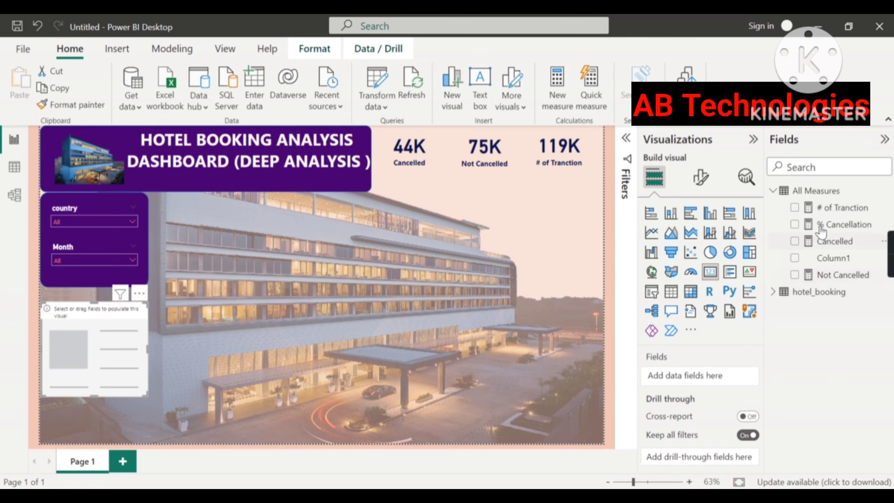
drag(825, 229, 698, 374)
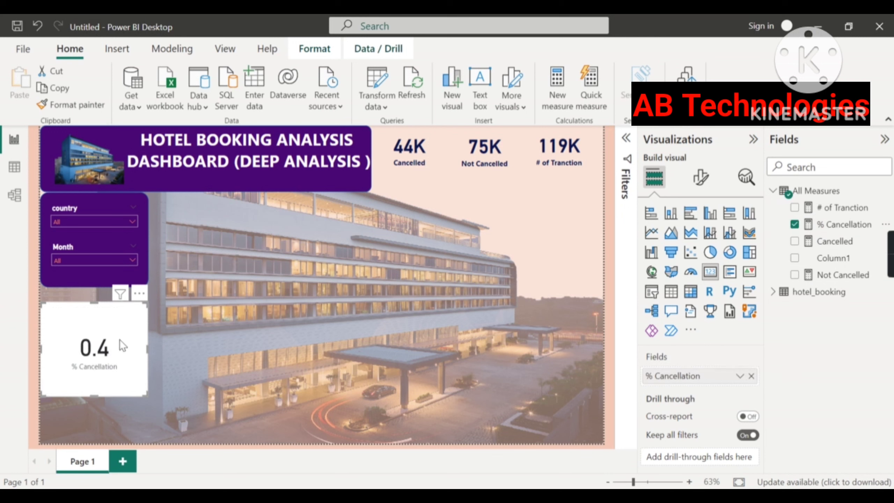
click(840, 228)
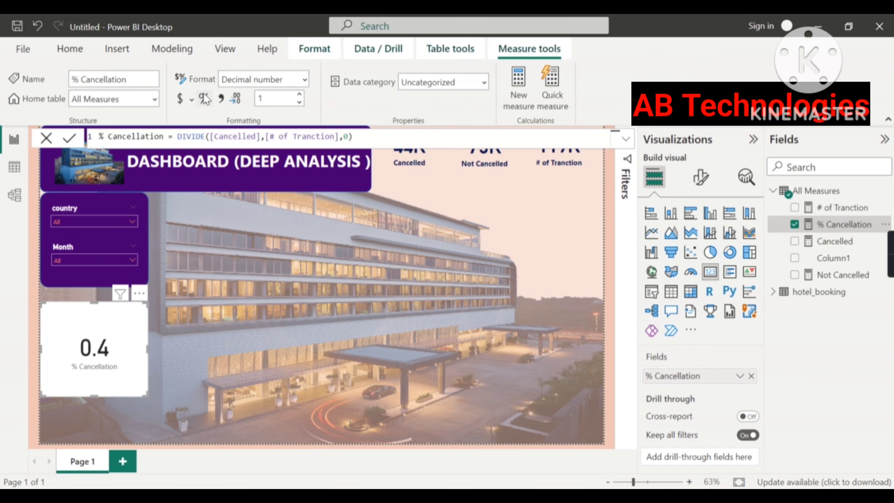
click(204, 99)
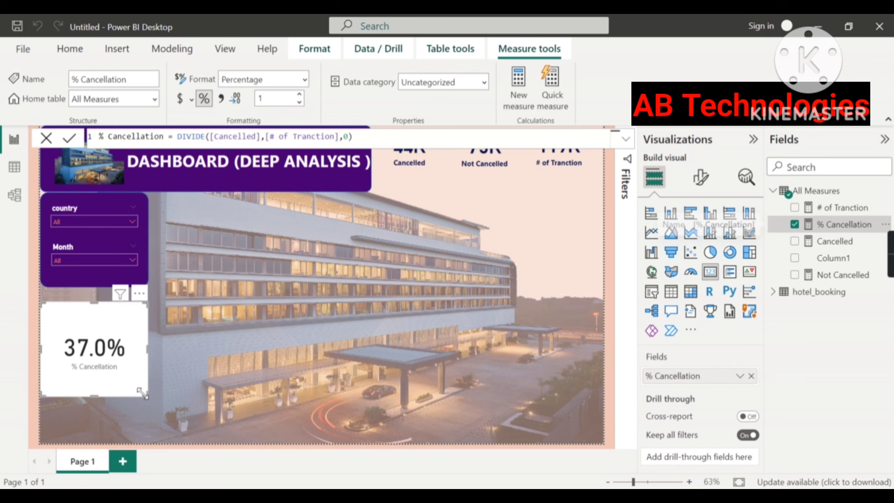
Step: Shrink the % Cancellation card, move it below the Cancelled KPI area and turn off its category label
drag(143, 393, 95, 320)
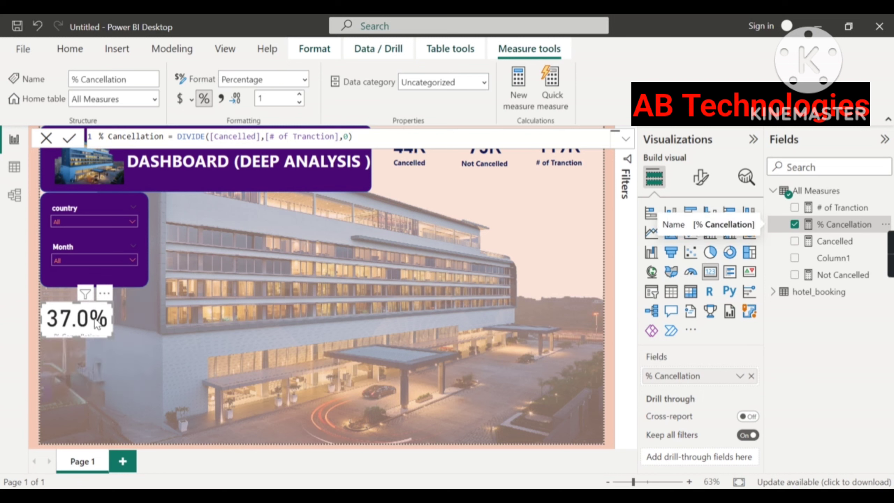
drag(97, 324, 418, 256)
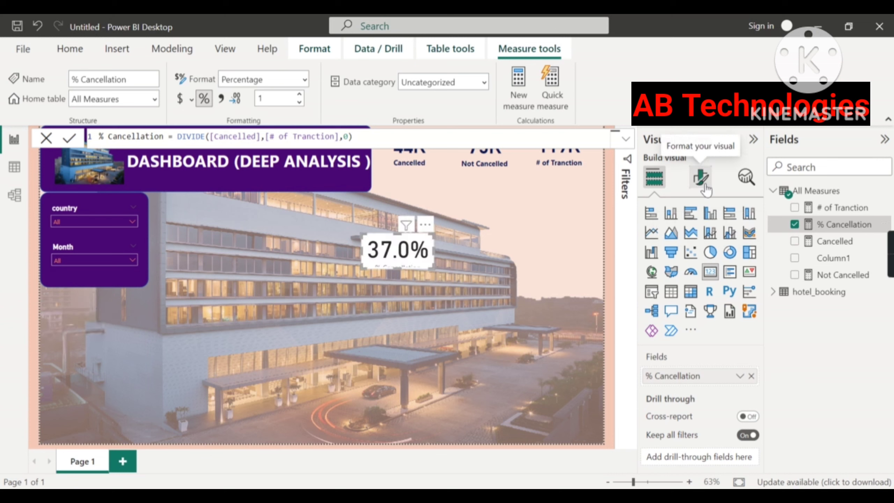
click(701, 178)
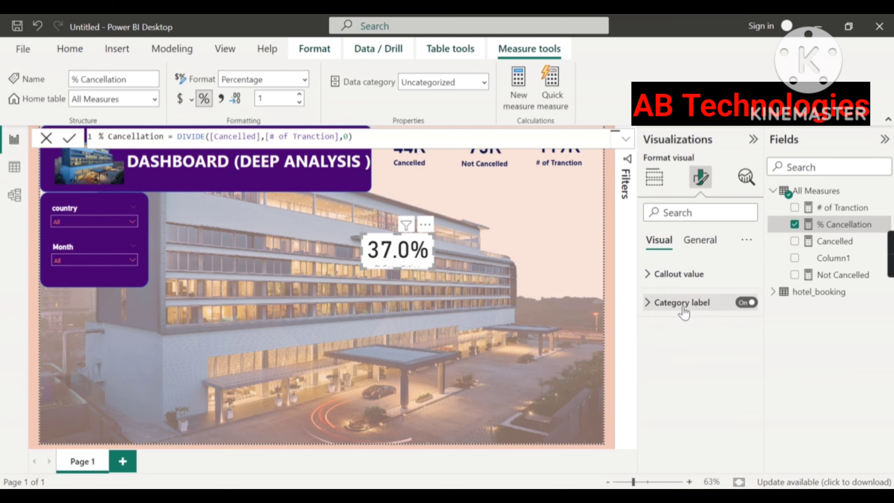
click(744, 303)
Step: Set the % Cancellation card's callout value font size to 18 and turn off the card's background
click(669, 274)
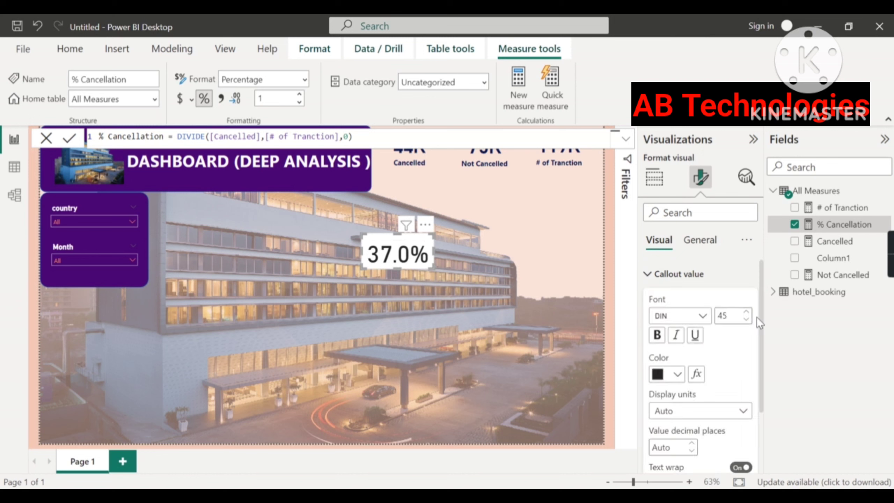
drag(731, 316, 697, 316)
text(1)
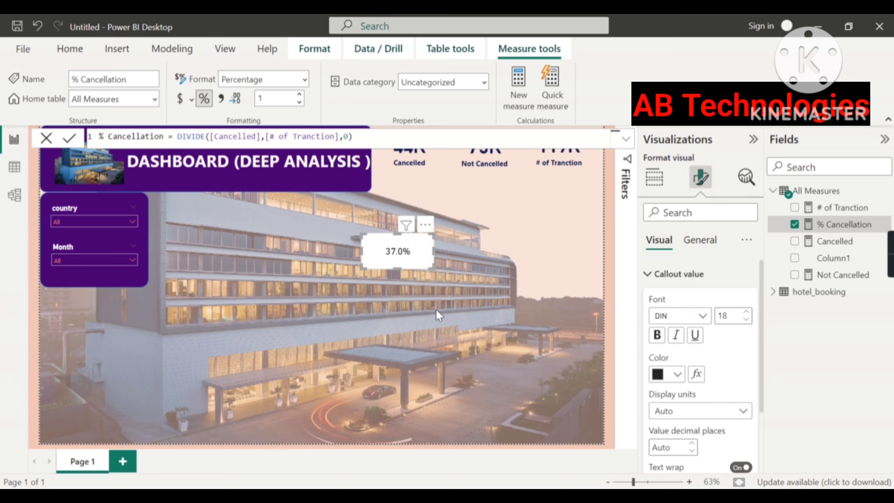
text(8)
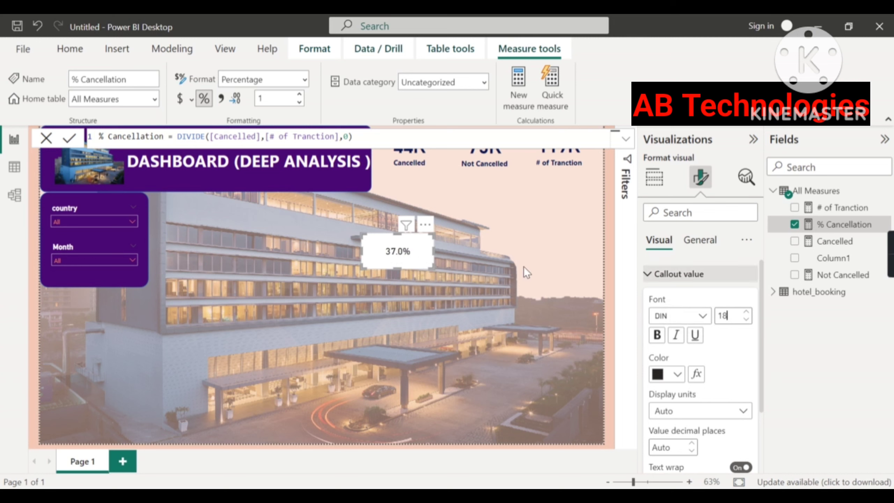
click(704, 242)
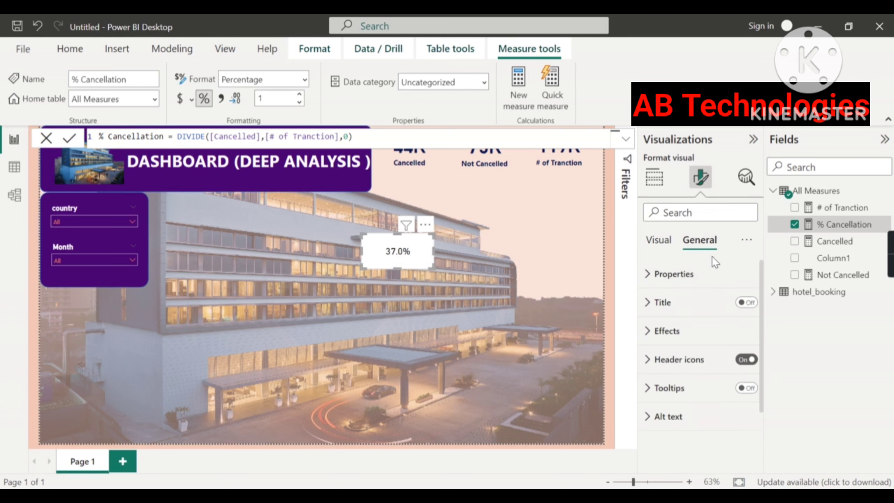
click(682, 332)
click(740, 360)
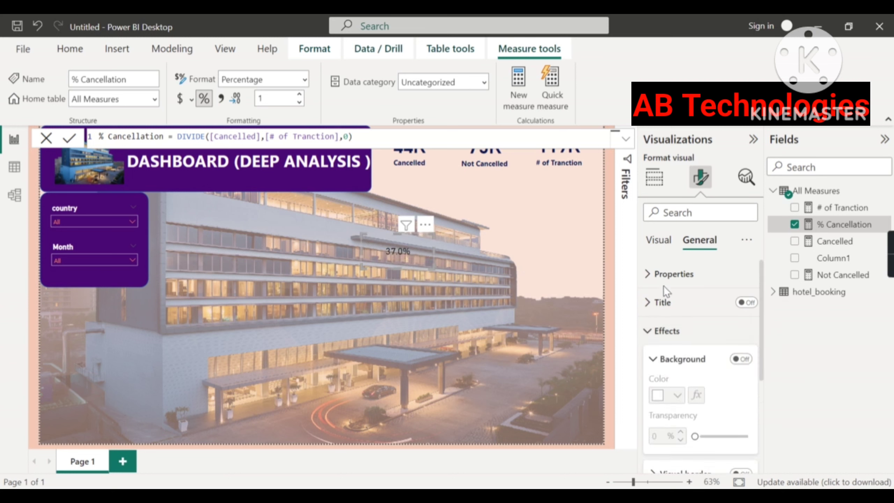
Step: Make the % Cancellation card's callout value bold and colour it dark navy blue
click(664, 247)
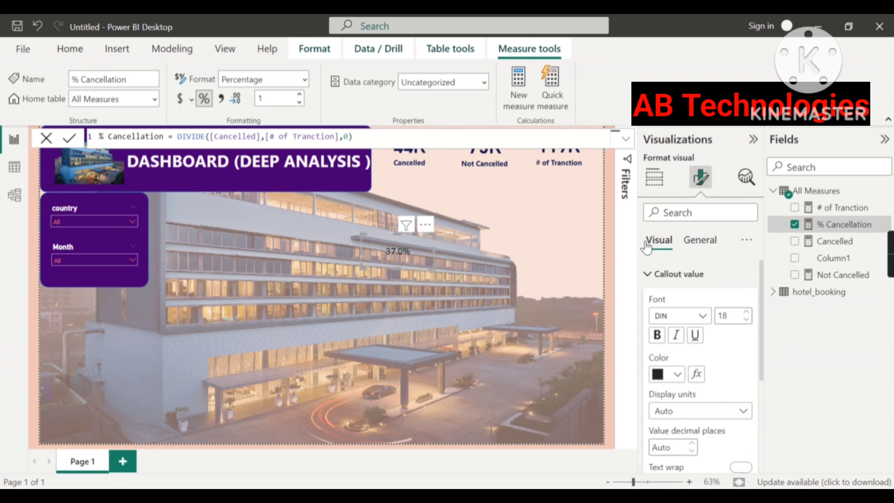
click(657, 336)
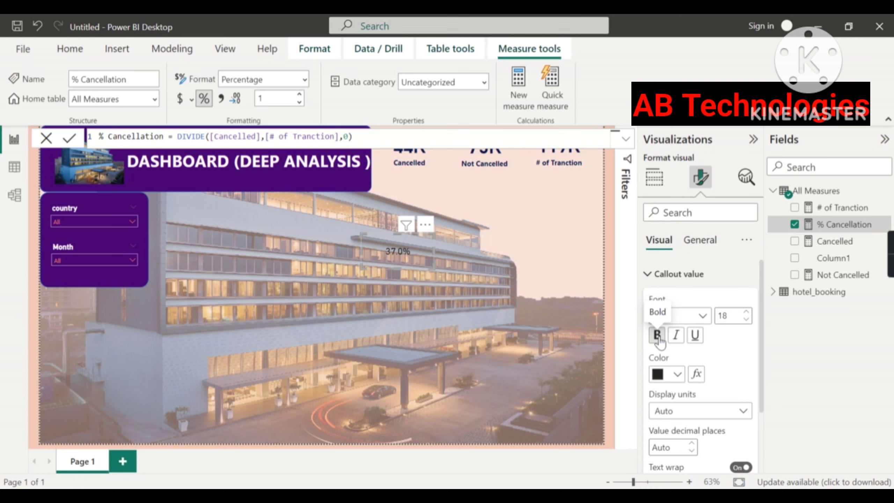
click(672, 374)
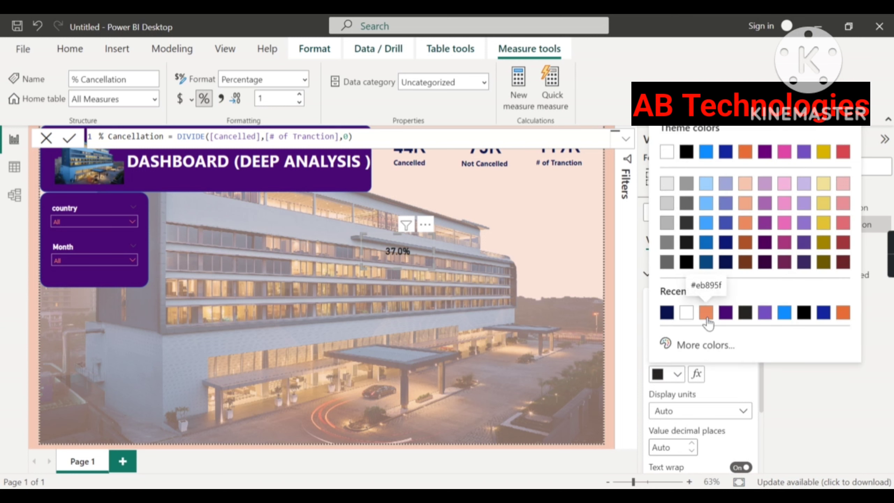
click(706, 313)
click(677, 374)
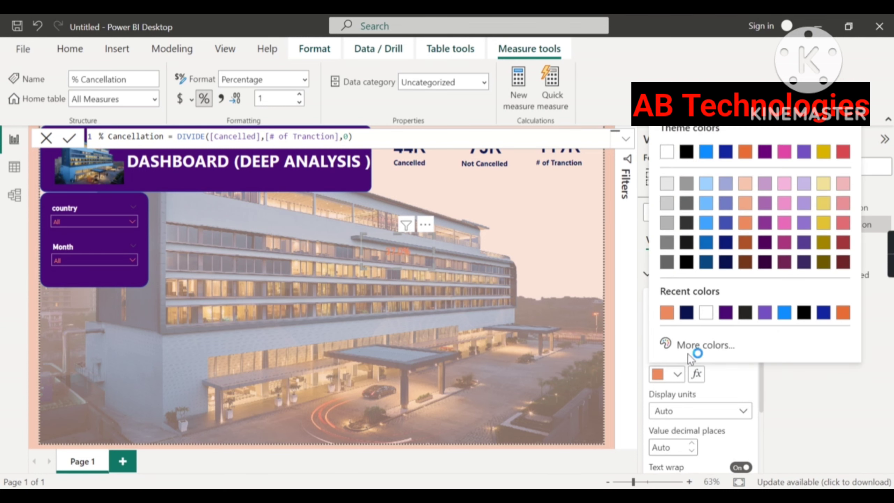
click(686, 312)
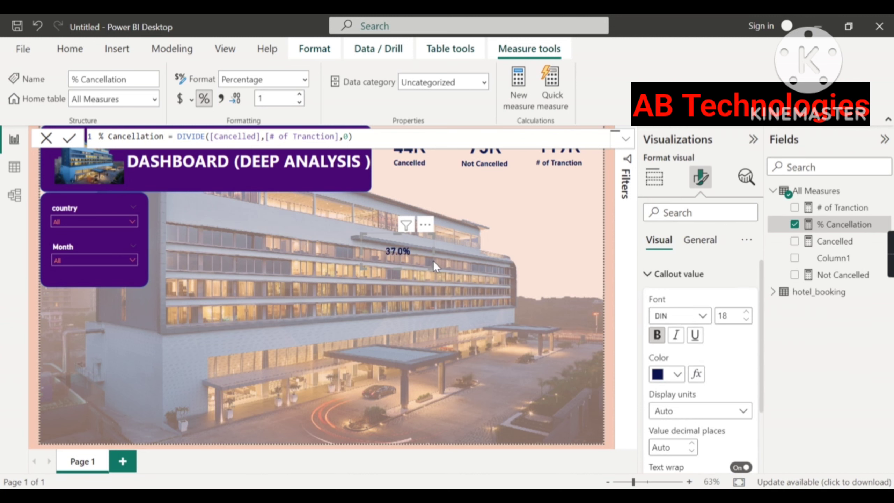
Step: Place the % Cancellation card directly beneath the Cancelled KPI label and deselect it
drag(430, 266, 419, 157)
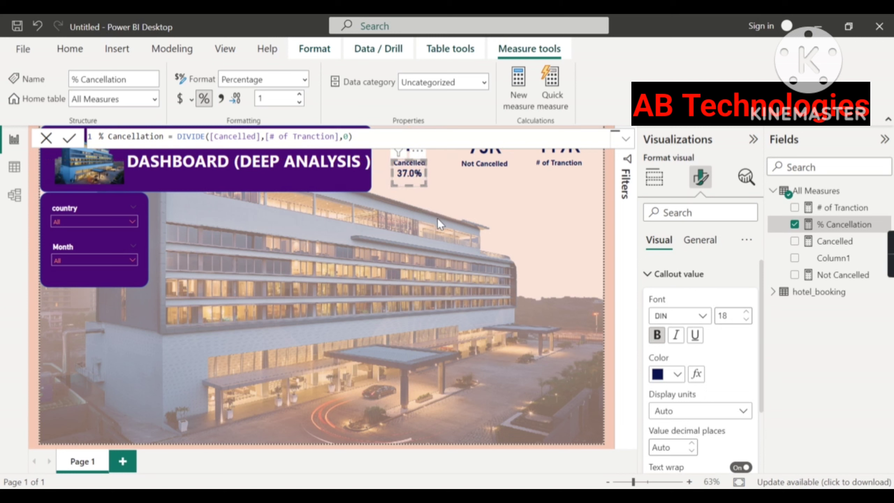
click(438, 218)
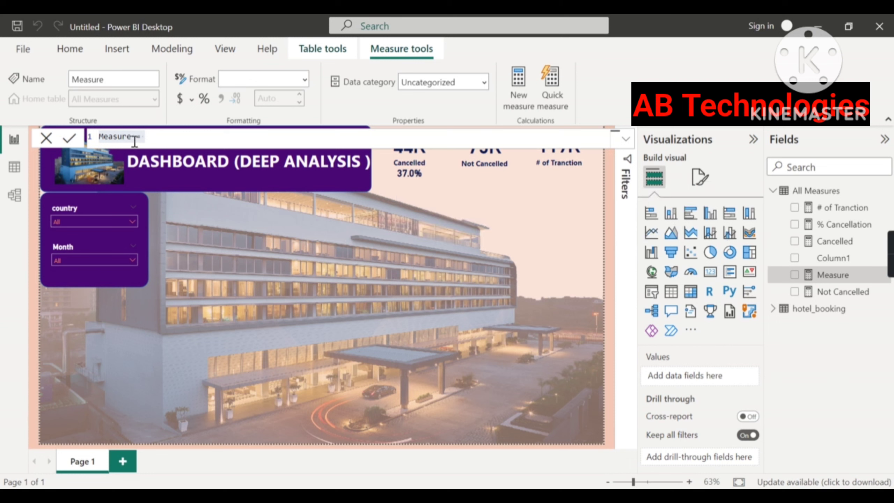
Step: Replace the new measure's default name with % Not Cancellation in its formula
click(135, 141)
key(BackSpace)
key(BackSpace)
key(BackSpace)
key(BackSpace)
key(BackSpace)
key(BackSpace)
key(BackSpace)
key(BackSpace)
text(% Not Cancella)
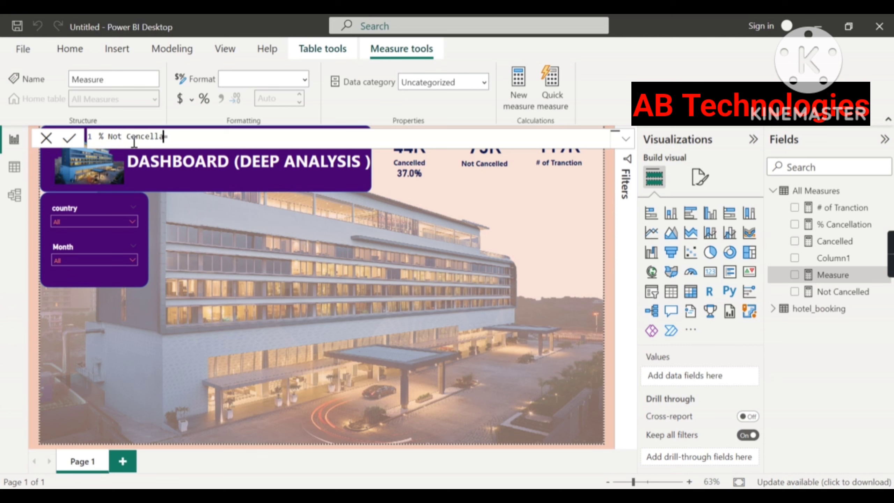
text(tion)
Step: Define the % Not Cancellation measure as DIVIDE([Not Cancelled],[# of Tranction],0) and commit it
click(210, 137)
text(di)
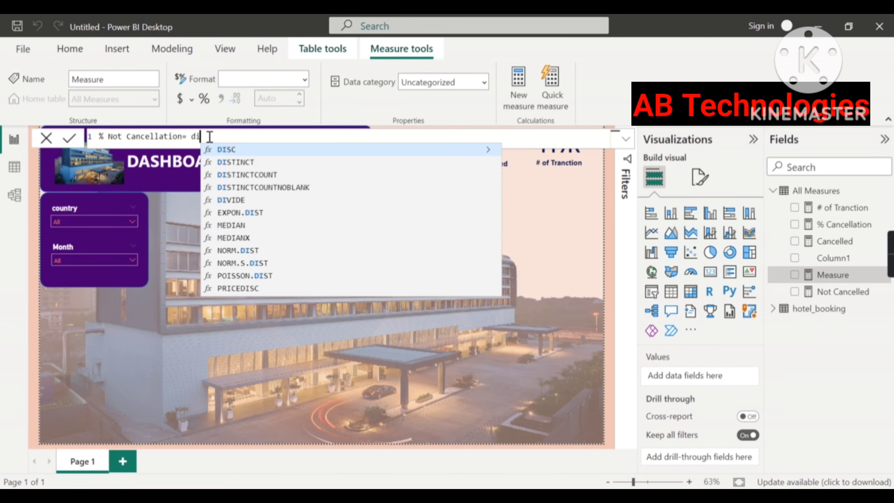
text(vi)
key(Tab)
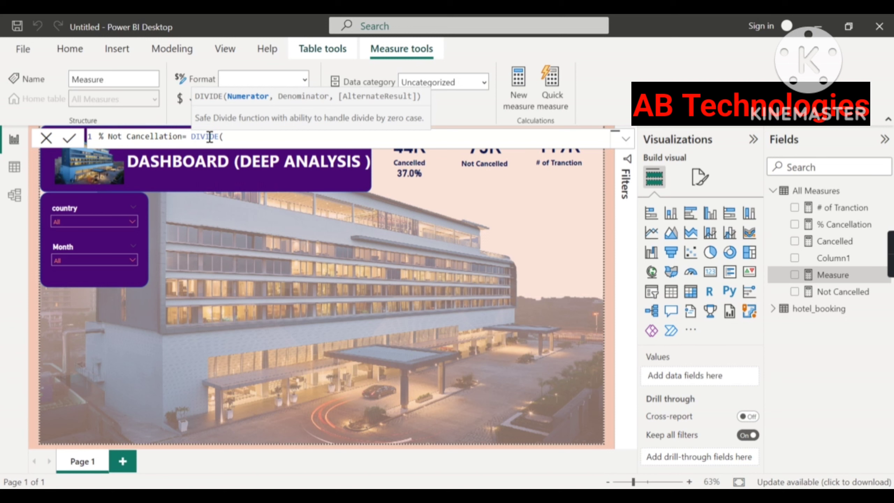
text(not)
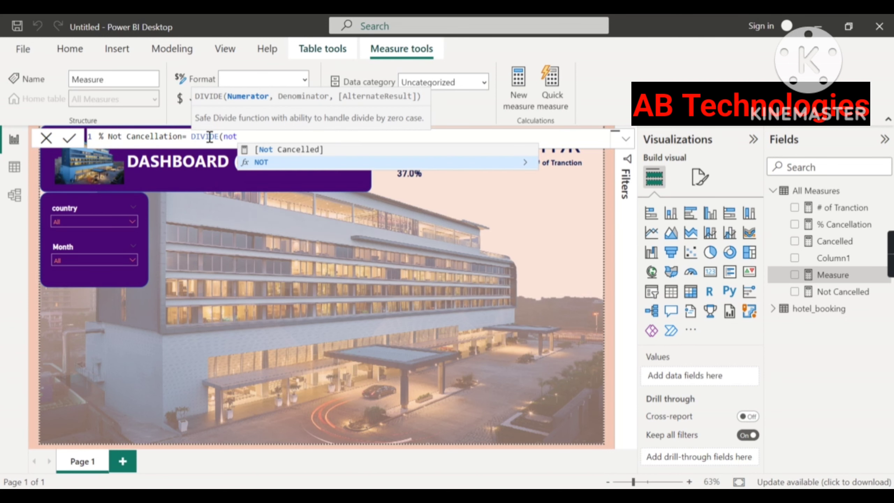
key(Up)
key(Tab)
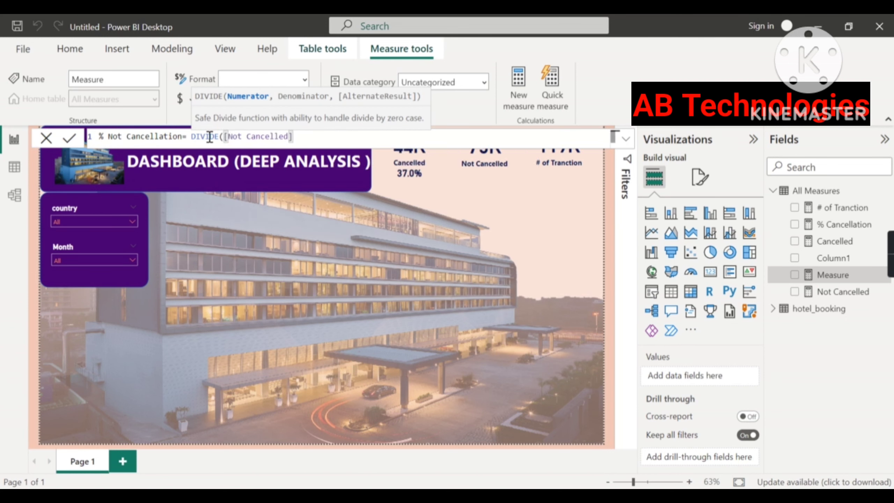
text(,)
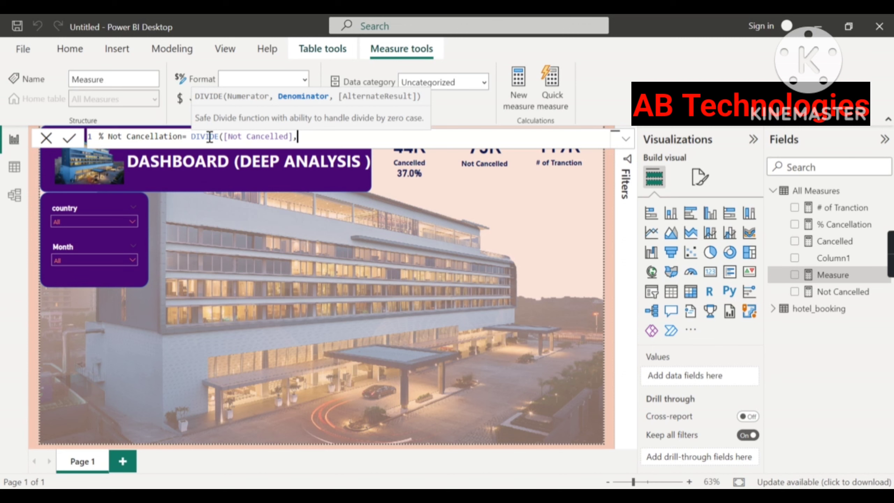
text([)
key(Tab)
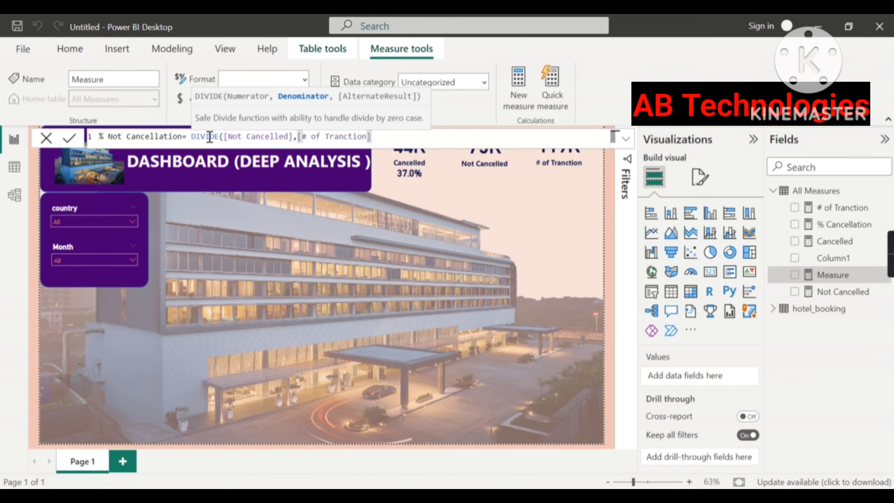
text(,0))
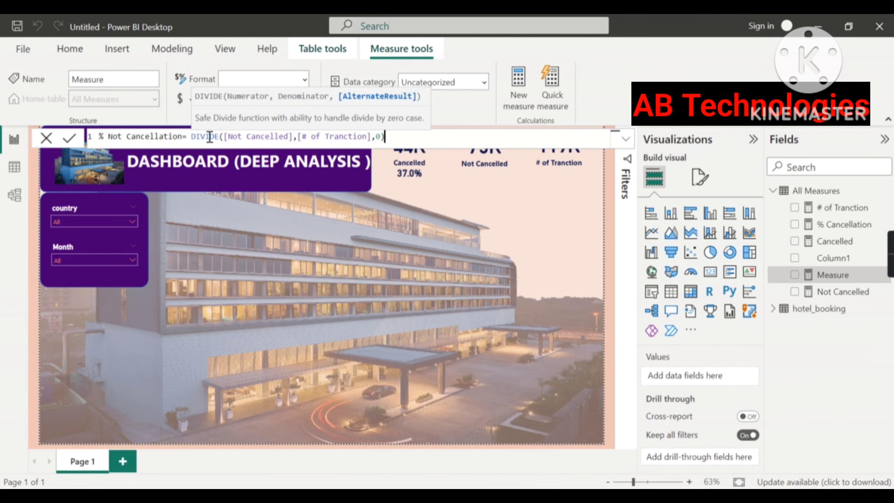
key(Return)
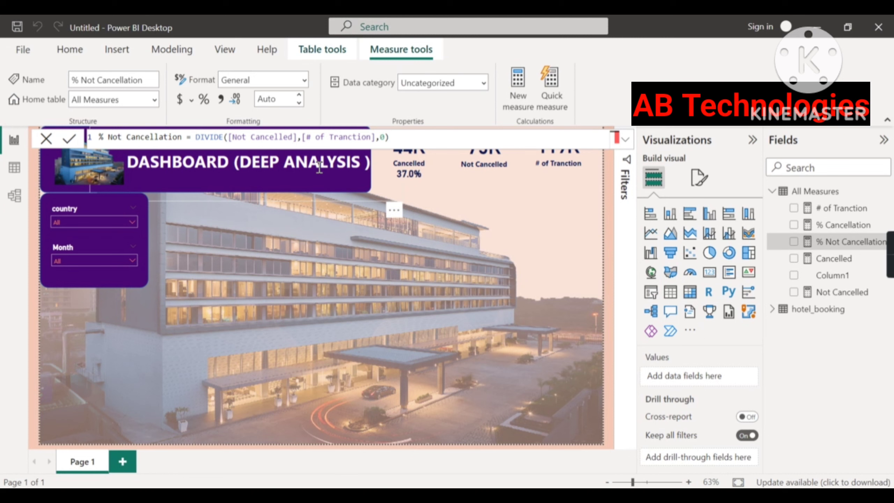
Step: Format the % Not Cancellation measure as a percentage with 2 decimal places
click(205, 106)
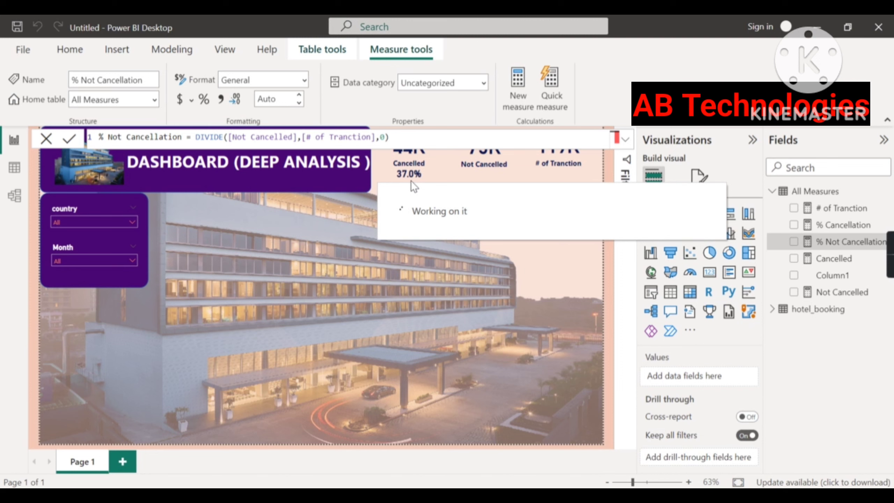
click(260, 100)
text(2)
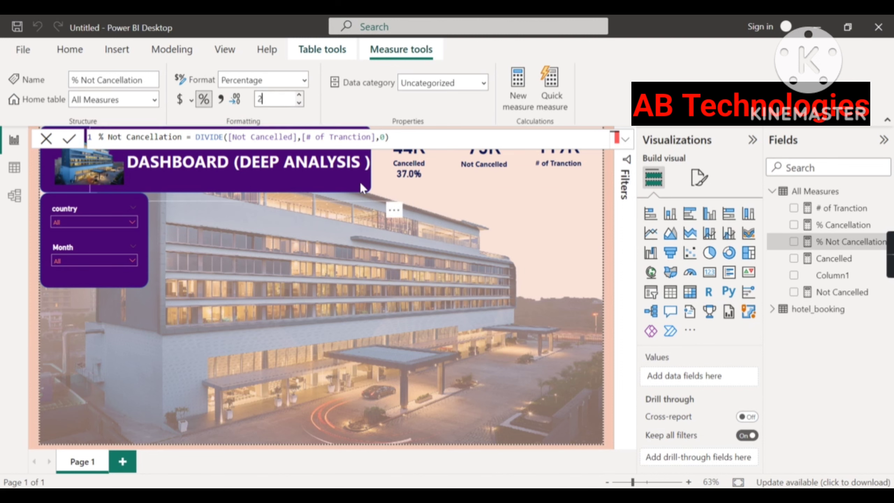
click(354, 178)
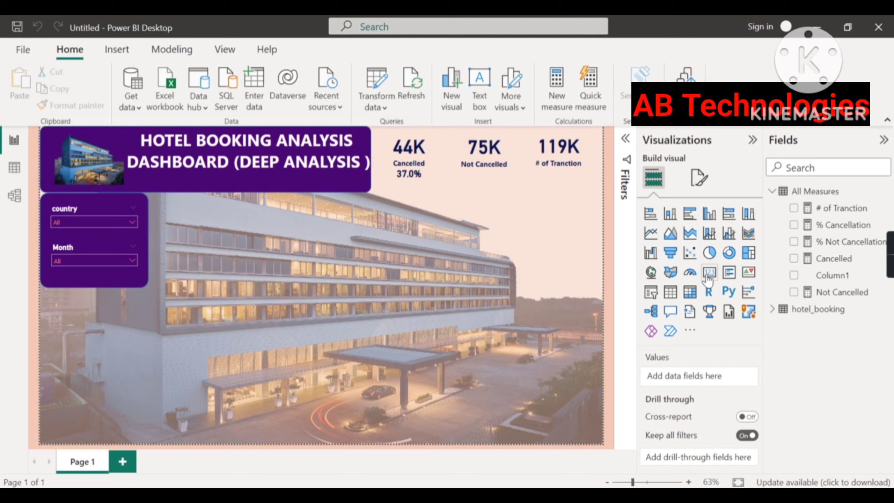
Step: Add a card in the middle of the report page showing % Not Cancellation and shrink it around its value
click(709, 279)
drag(118, 355, 451, 283)
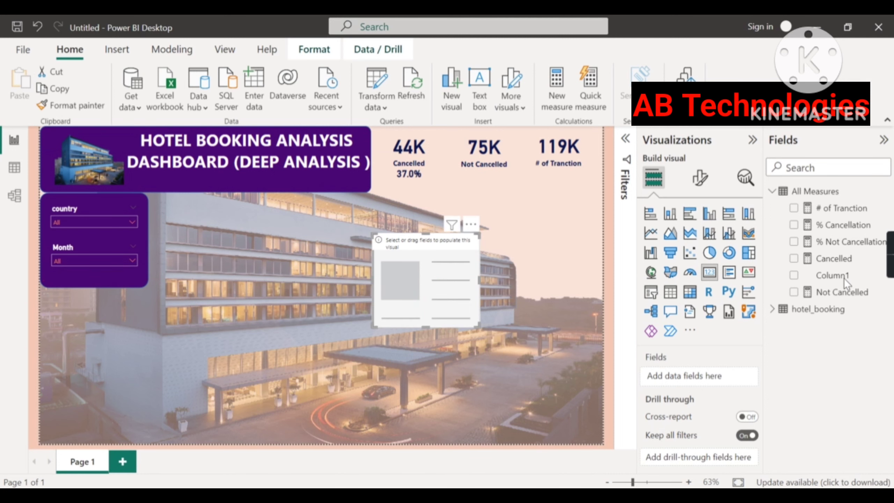
drag(863, 246, 456, 278)
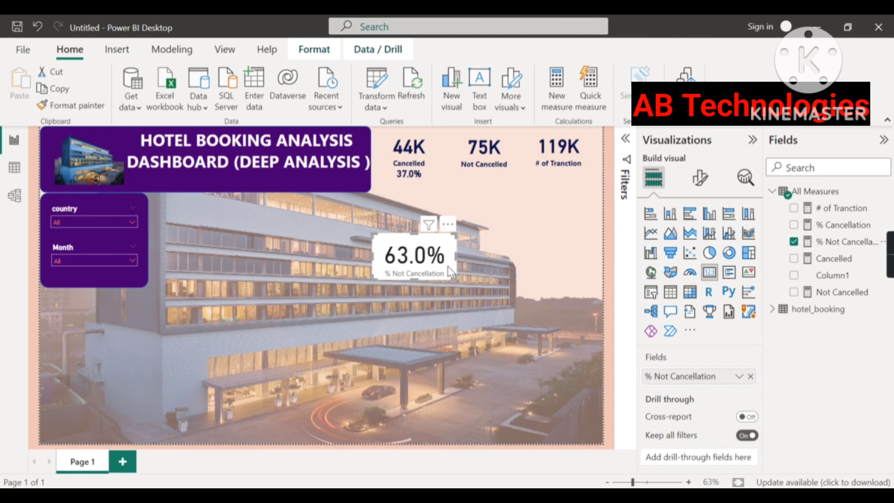
Step: Copy the % Cancellation card's formatting onto the % Not Cancellation card and place that card directly beneath the Not Cancelled KPI label
click(413, 177)
click(82, 106)
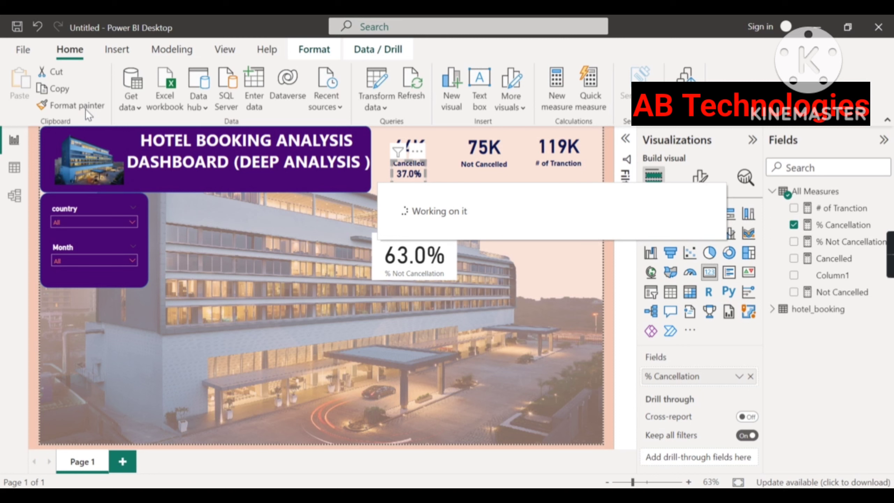
click(81, 106)
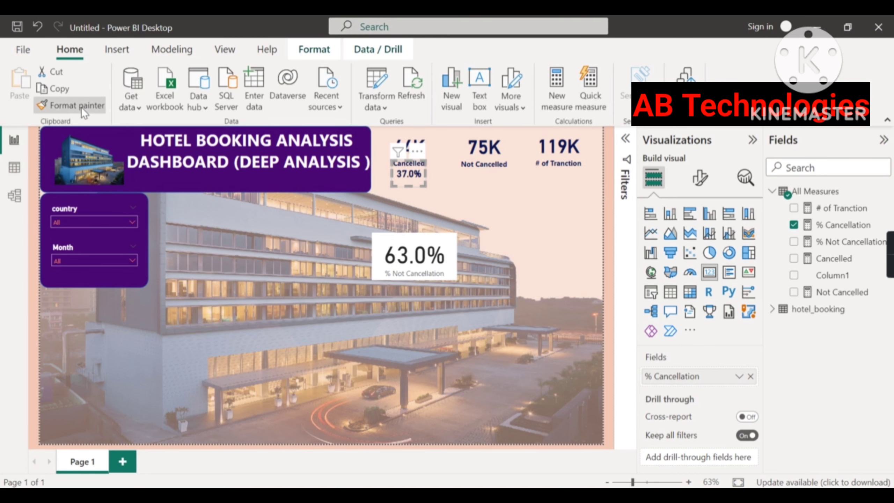
click(441, 261)
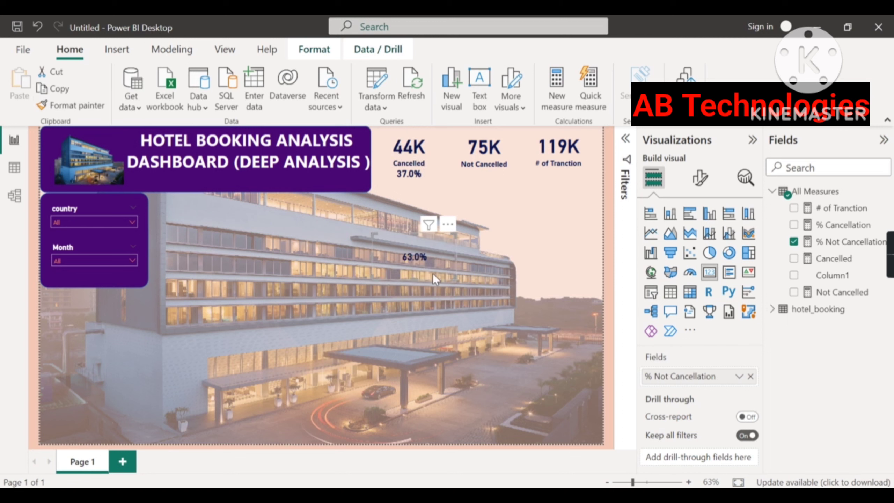
drag(434, 273, 499, 158)
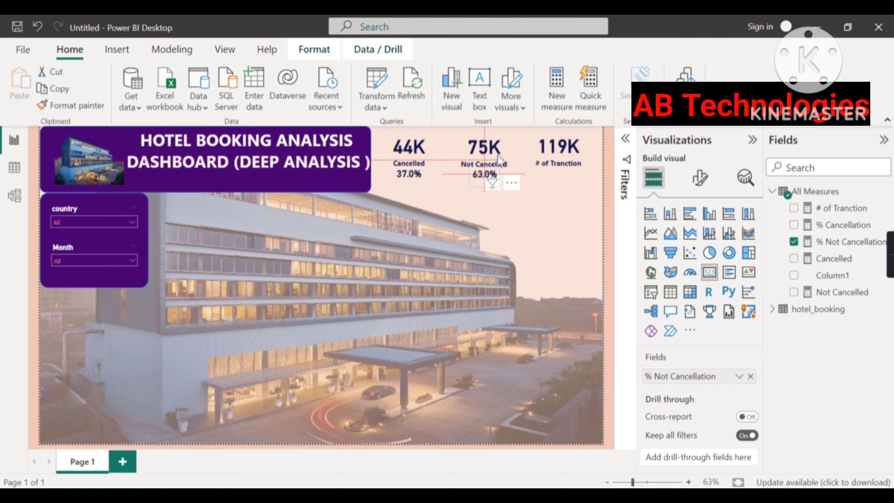
click(325, 279)
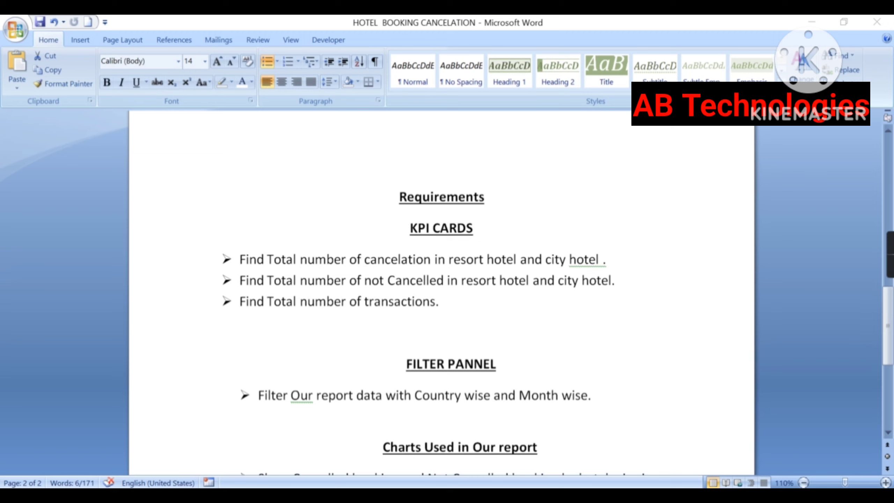
Step: Review the KPI, filter and chart requirements in the HOTEL BOOKING CANCELATION document in Microsoft Word
triple_click(317, 301)
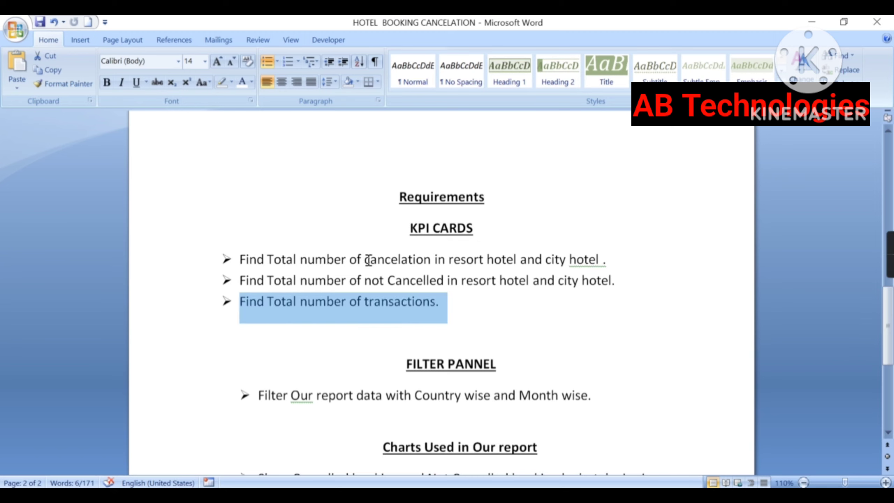
scroll(369, 263, down, 3)
scroll(369, 281, down, 1)
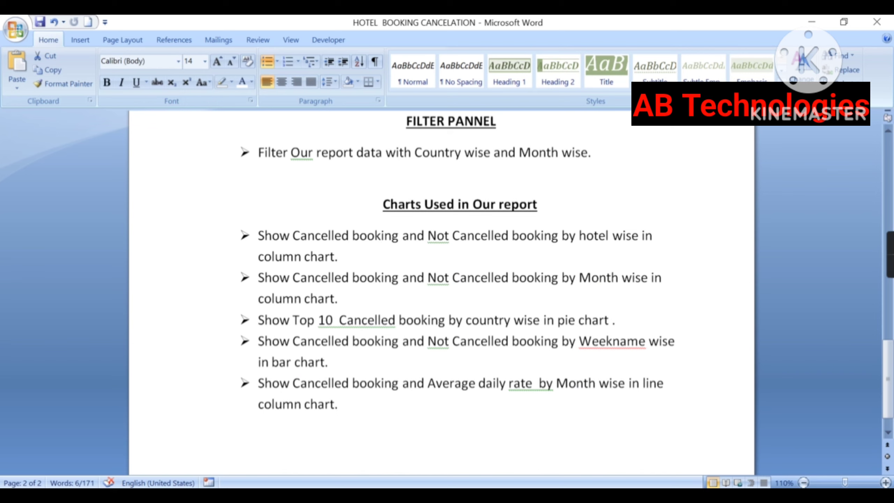
Step: Switch back to Power BI Desktop, add an empty stacked column chart beneath the dashboard title and widen it to the title banner's edge
click(463, 470)
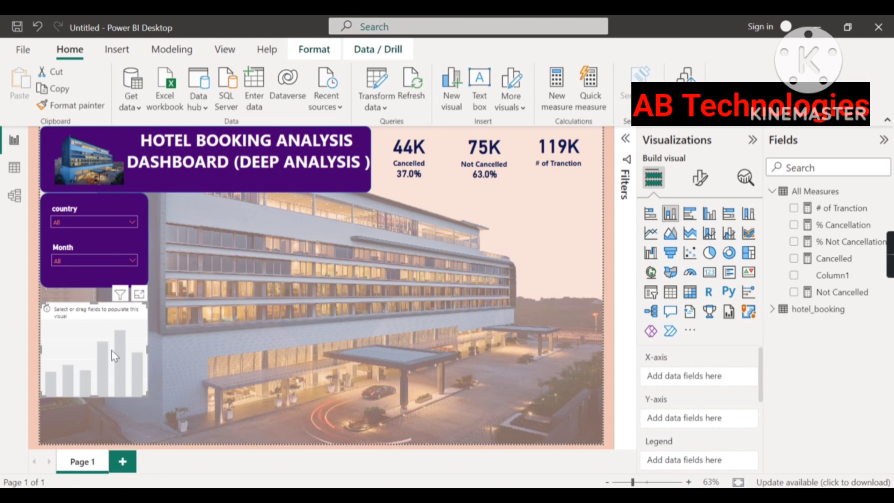
drag(112, 350, 285, 273)
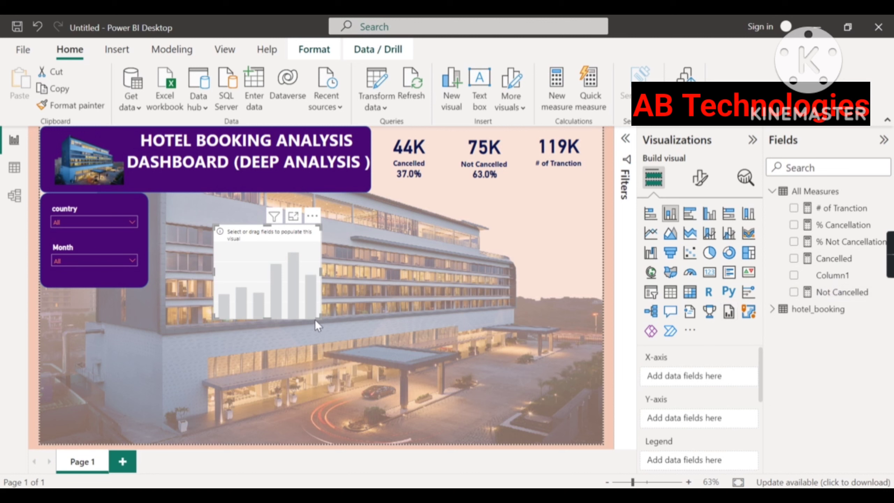
drag(315, 320, 366, 310)
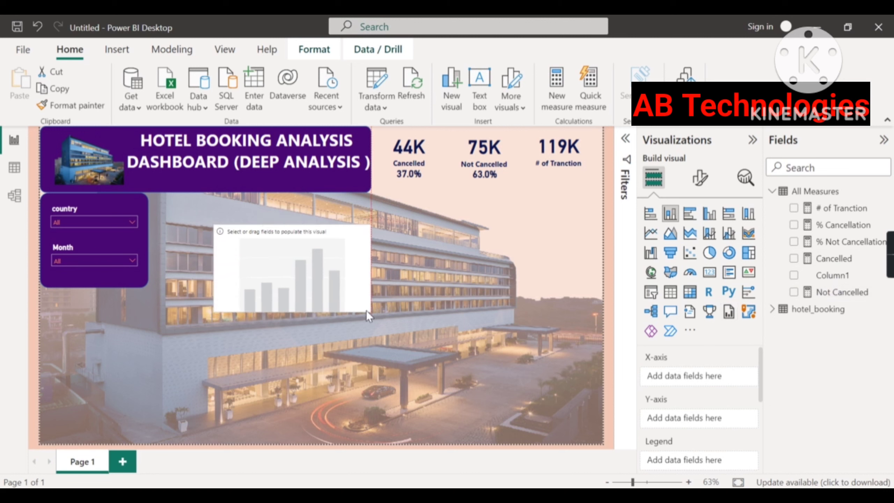
Step: Look through the hotel_booking table's fields for the hotel category that the chart's X-axis needs
click(772, 317)
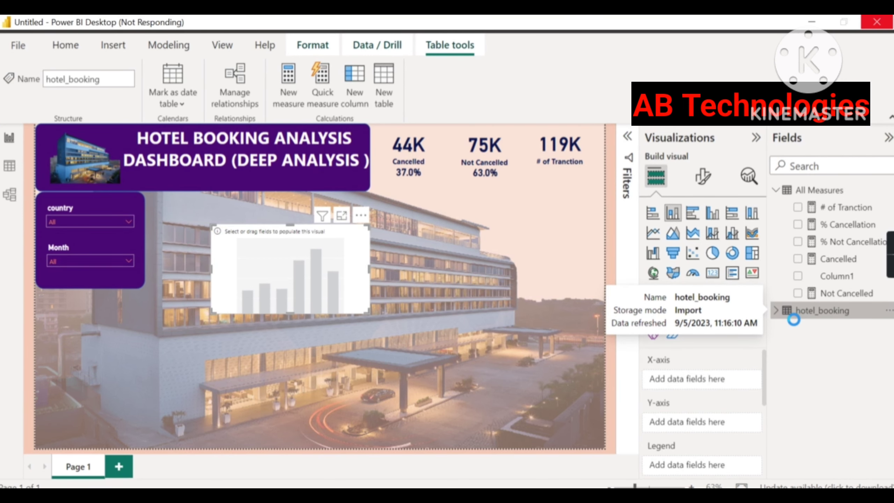
click(772, 310)
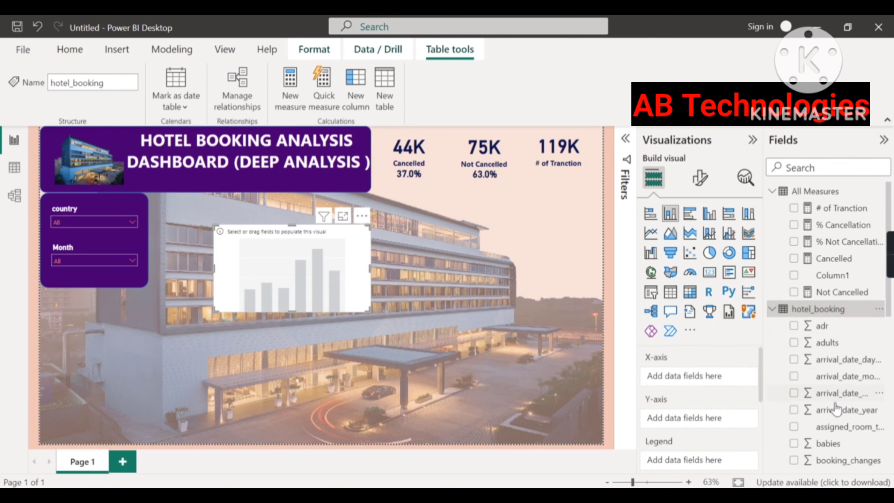
scroll(846, 387, down, 5)
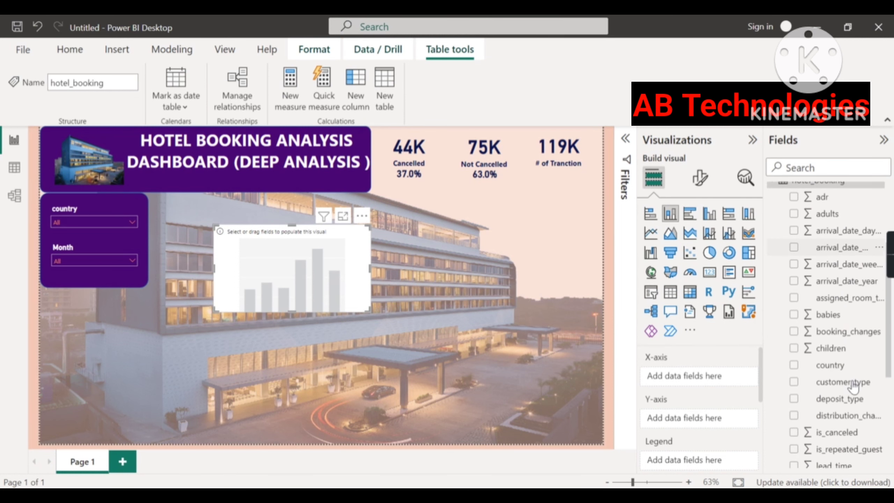
scroll(848, 402, up, 2)
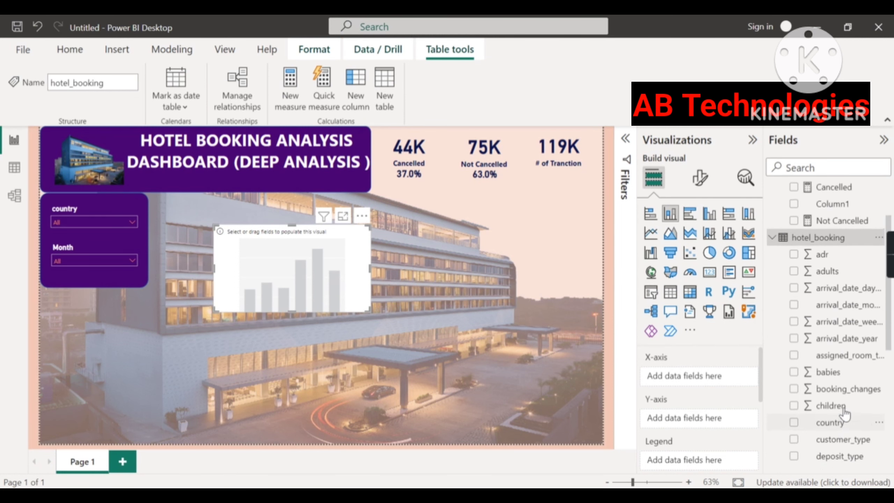
scroll(847, 409, down, 2)
scroll(847, 410, down, 4)
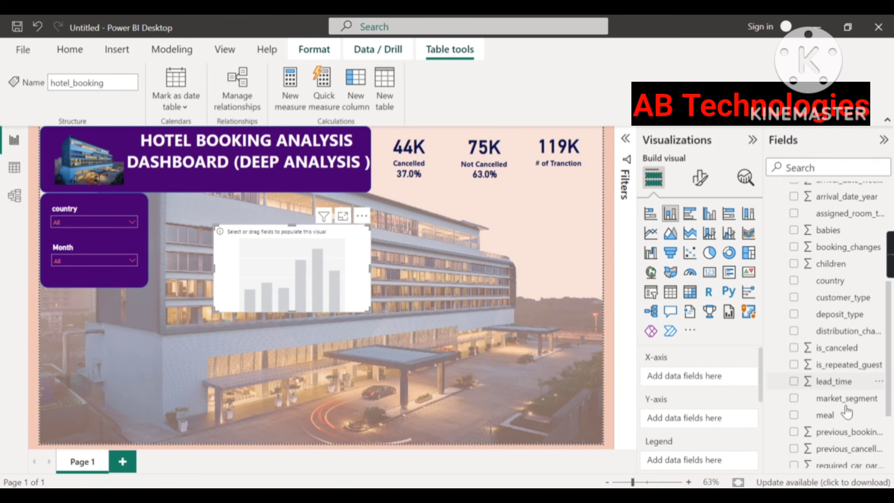
scroll(847, 410, down, 3)
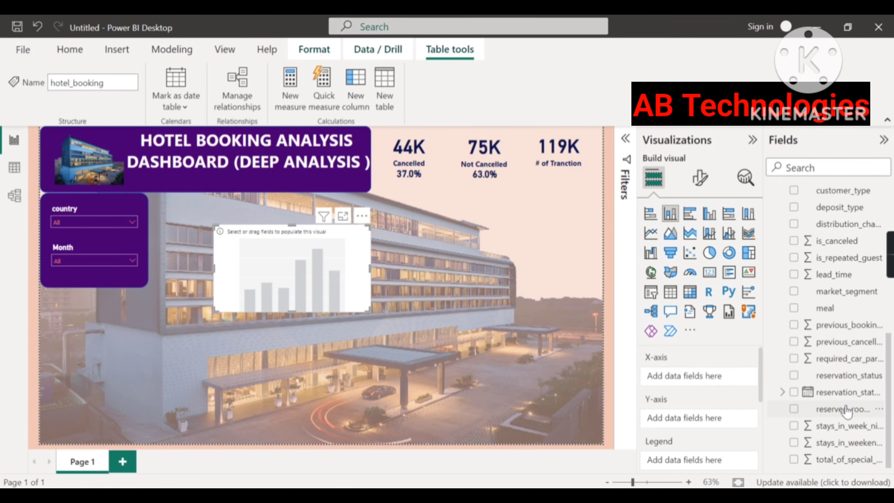
scroll(847, 410, up, 2)
scroll(847, 411, up, 5)
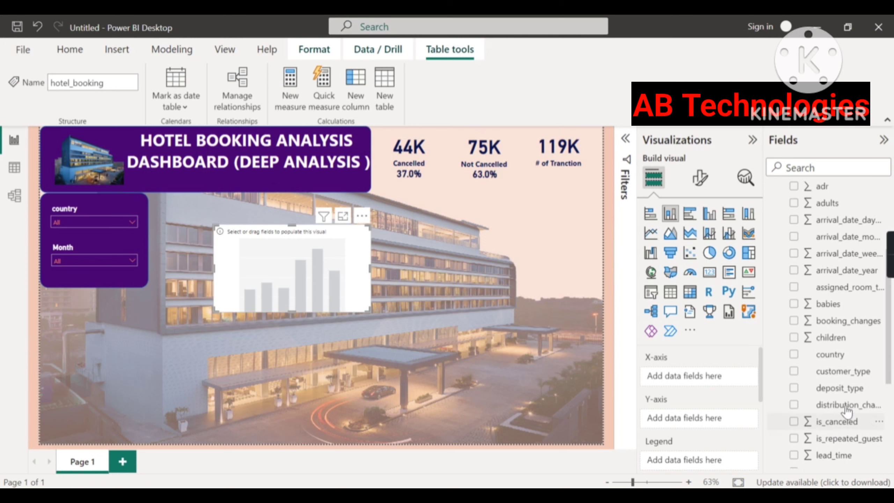
scroll(838, 436, up, 2)
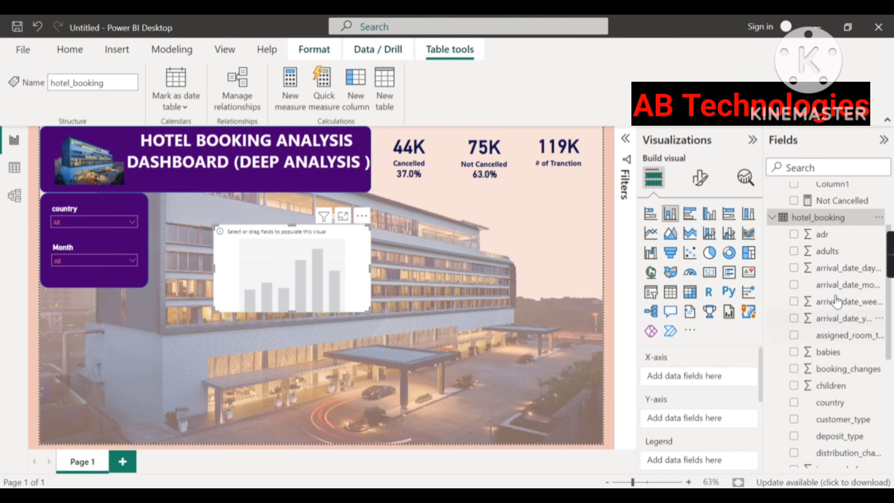
scroll(837, 338, down, 1)
scroll(838, 338, down, 3)
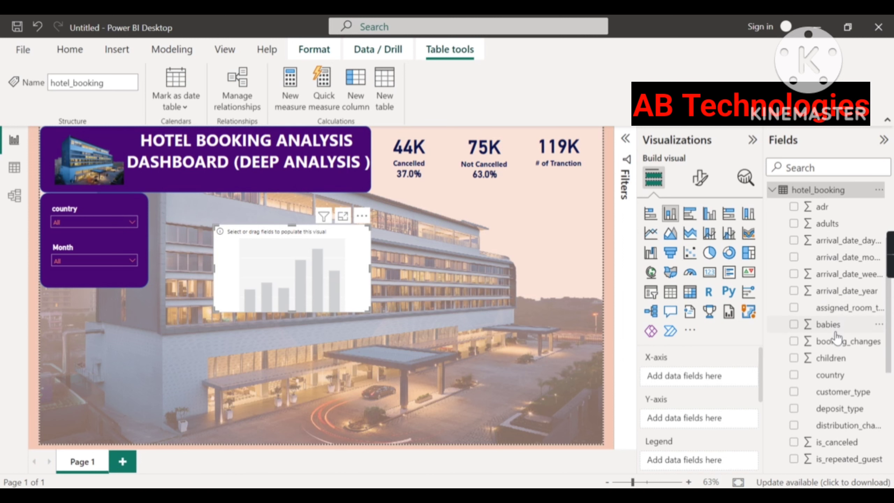
scroll(838, 338, down, 5)
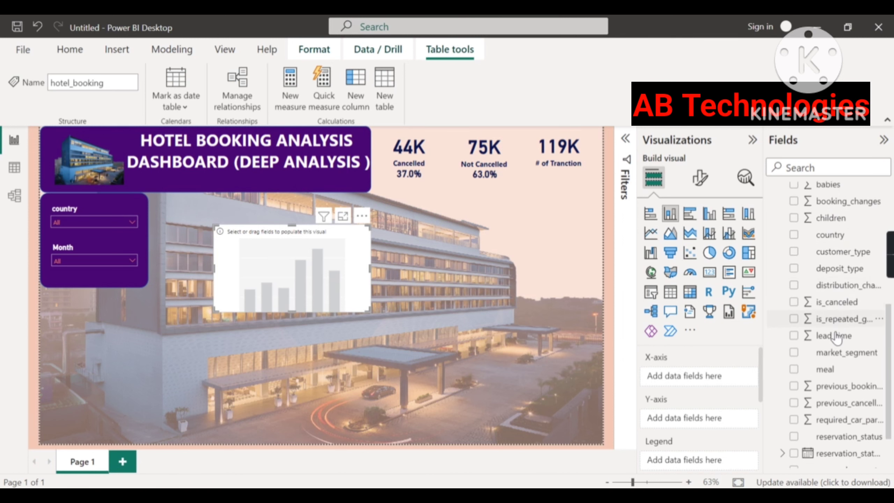
scroll(838, 338, down, 3)
scroll(837, 337, down, 1)
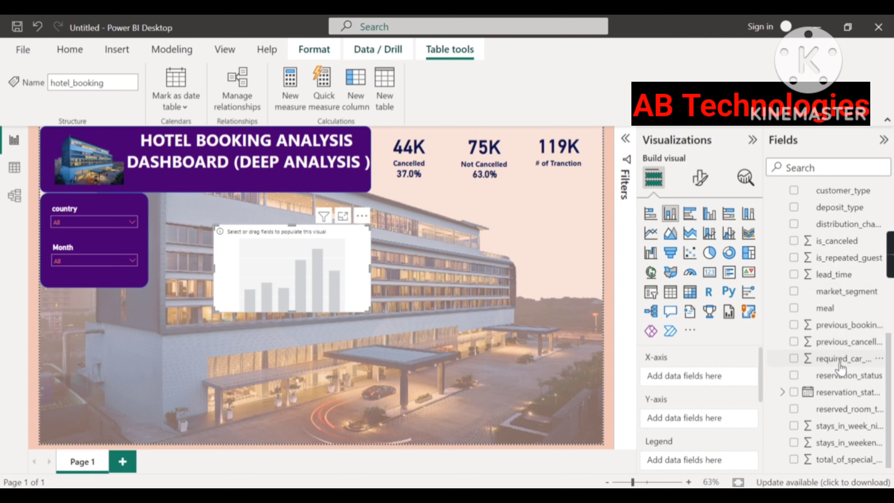
scroll(842, 367, up, 3)
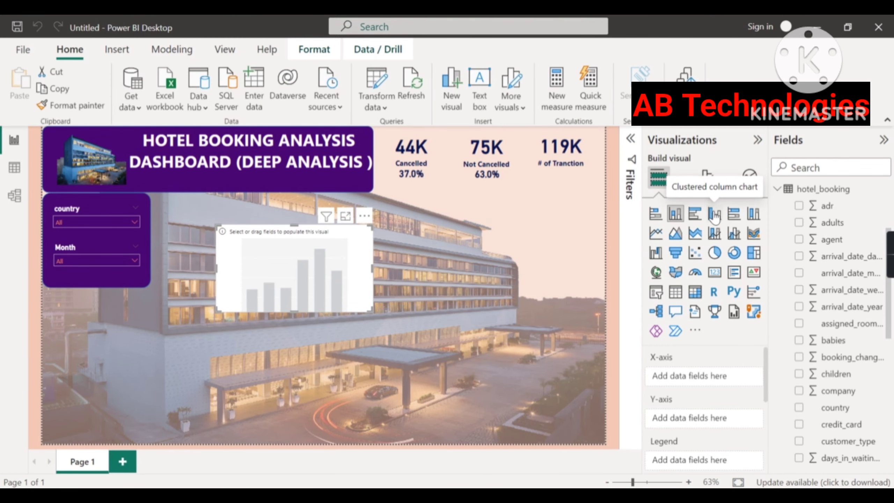
Step: Convert the empty chart to a clustered column chart and place the hotel field on its X-axis
click(714, 214)
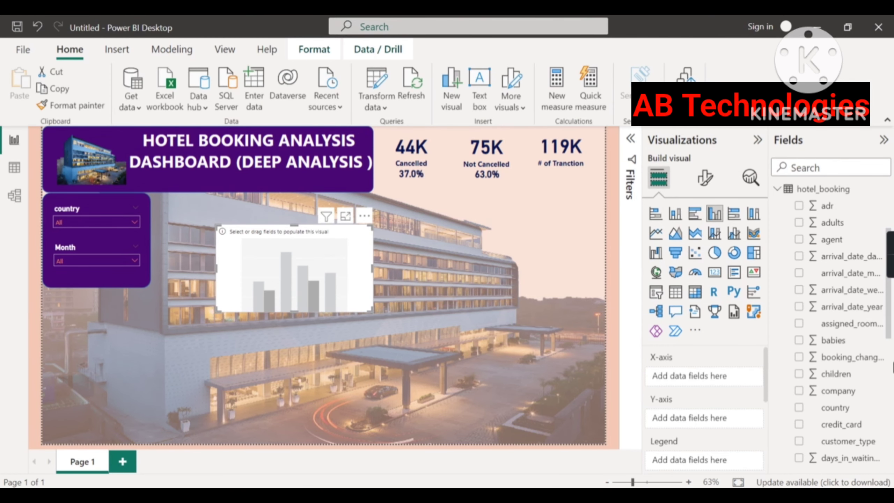
scroll(845, 363, down, 9)
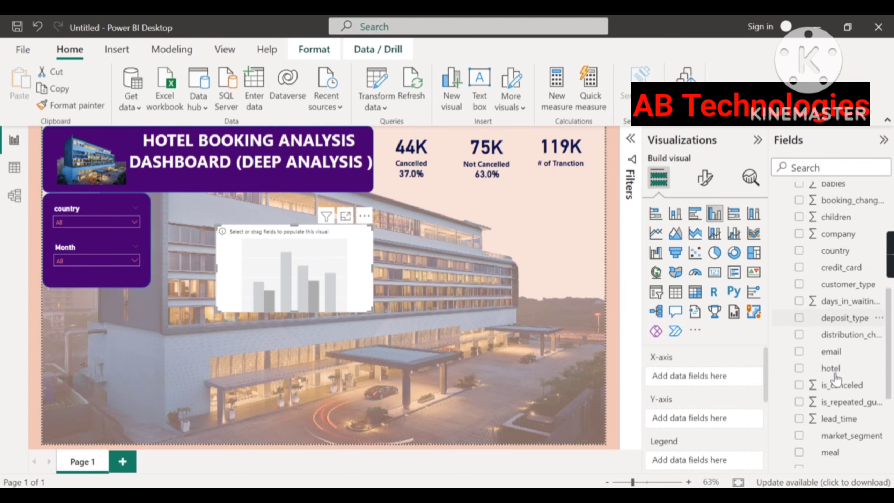
drag(837, 378, 712, 379)
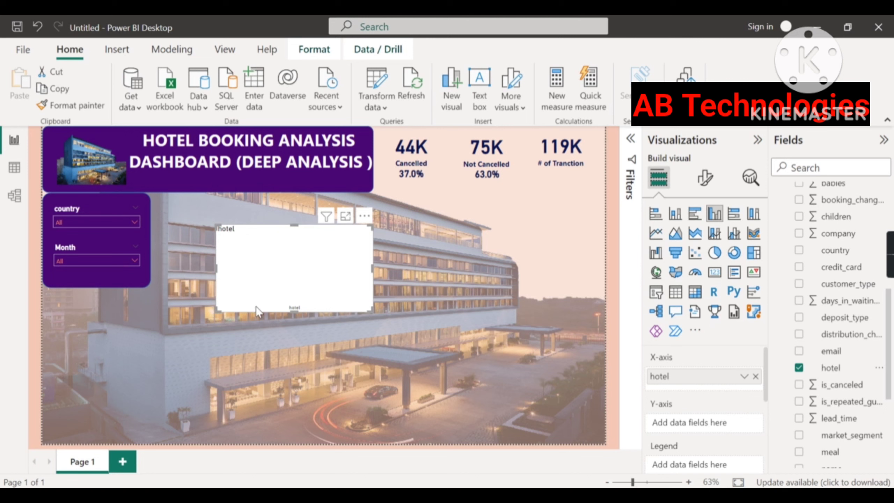
Step: Add the Cancelled measure to the chart's Y-axis and place Not Cancelled above it
scroll(838, 259, up, 5)
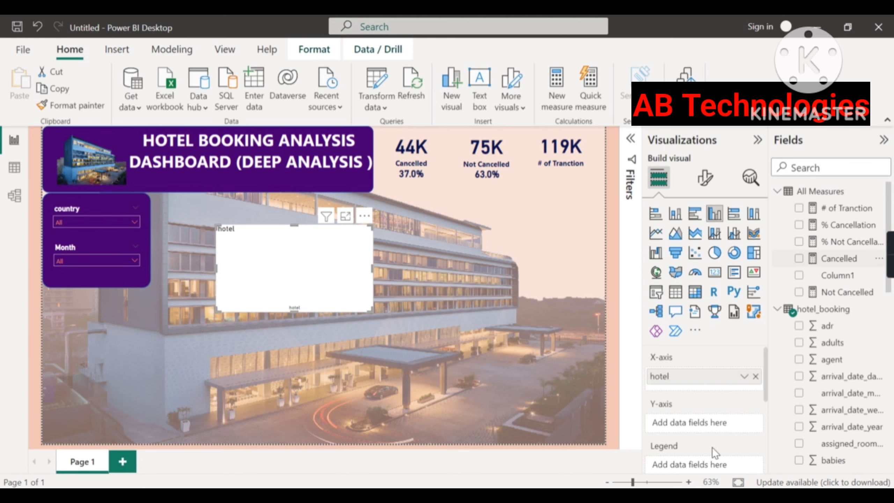
drag(713, 447, 710, 425)
drag(710, 424, 710, 425)
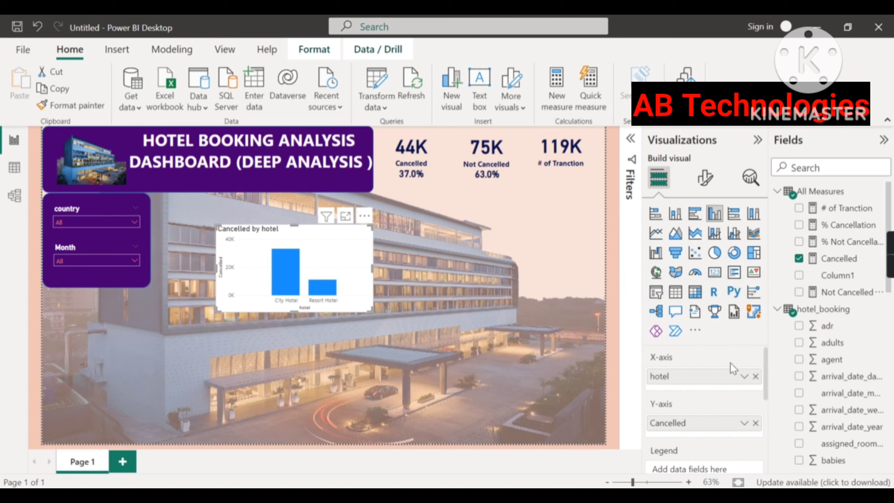
drag(849, 292, 729, 444)
scroll(727, 430, down, 1)
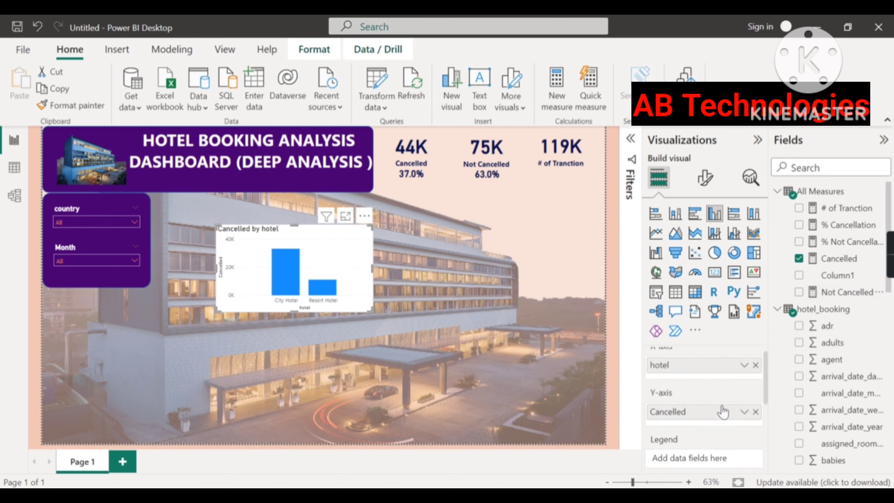
scroll(721, 405, up, 1)
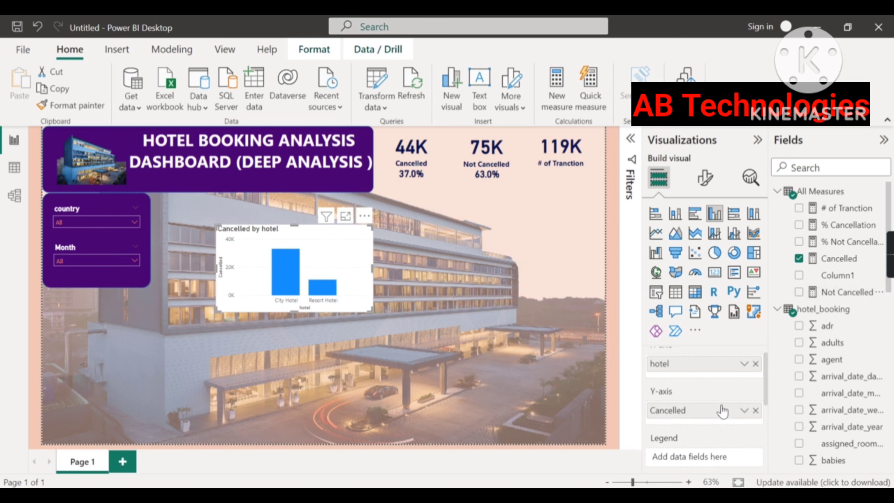
drag(838, 292, 691, 409)
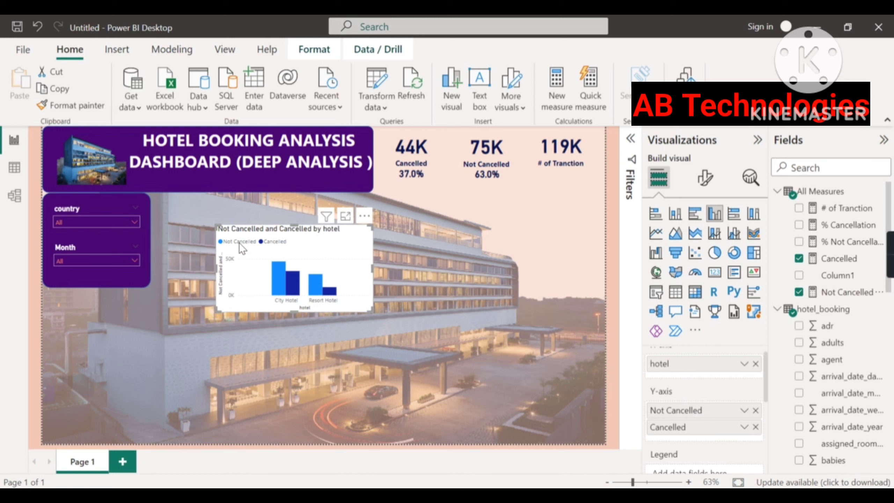
Step: Move the clustered column chart directly beneath the title banner beside the slicer panel and turn off its background
drag(328, 261, 271, 233)
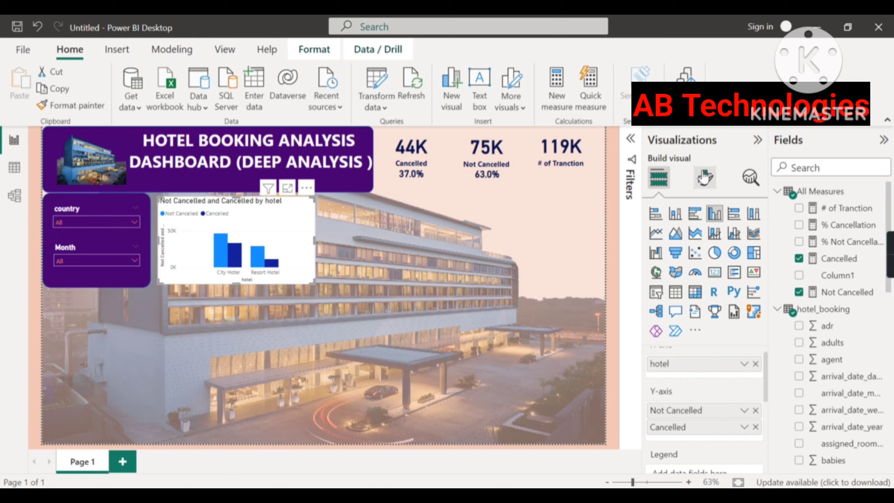
click(708, 183)
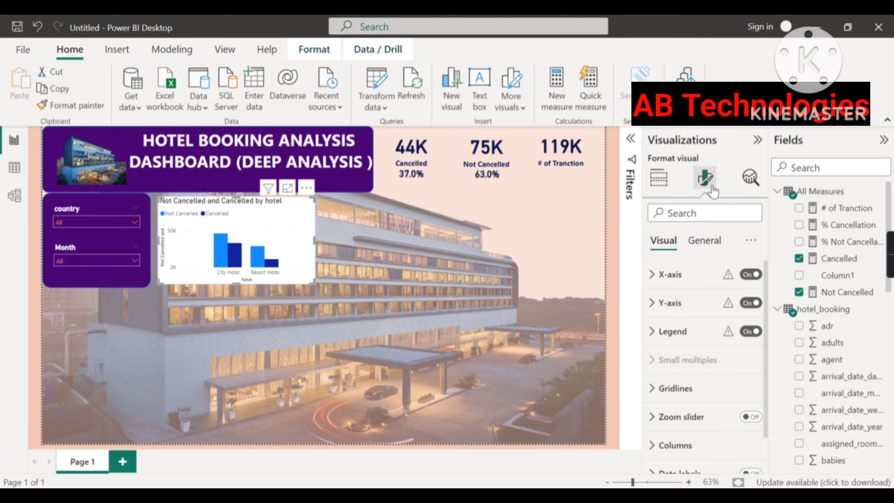
click(709, 246)
click(677, 332)
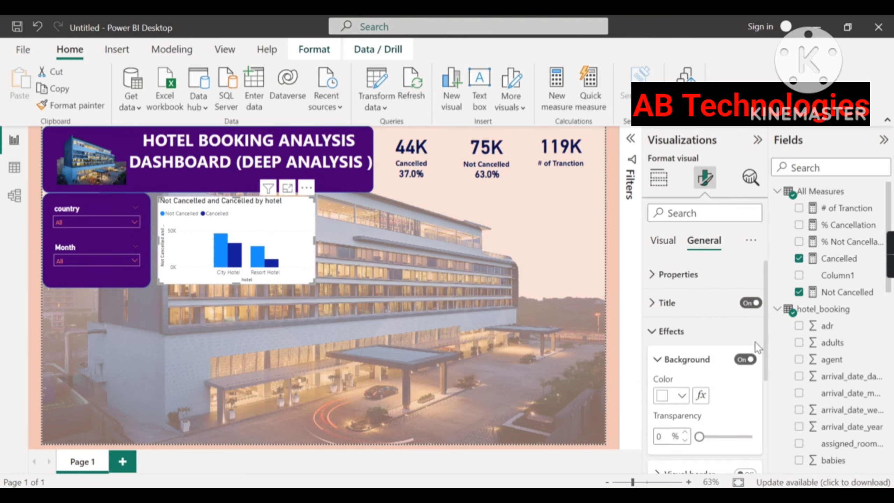
click(748, 363)
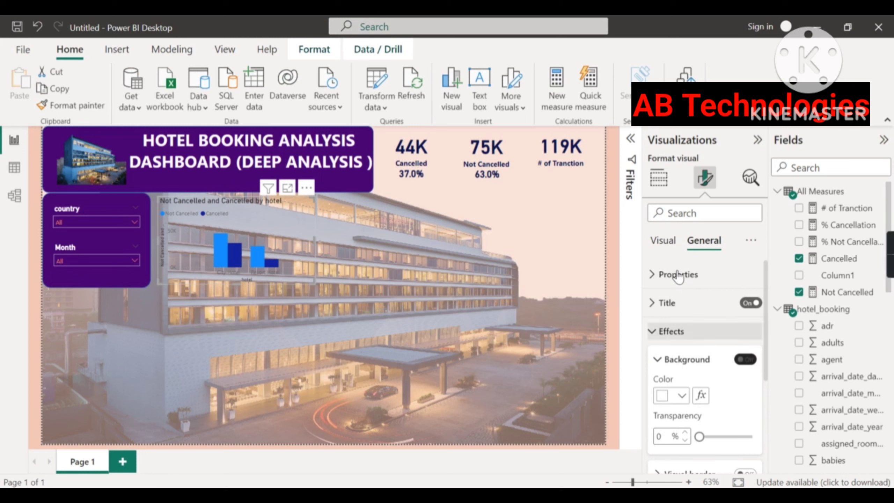
Step: Turn off the X-axis title of the clustered column chart
click(664, 241)
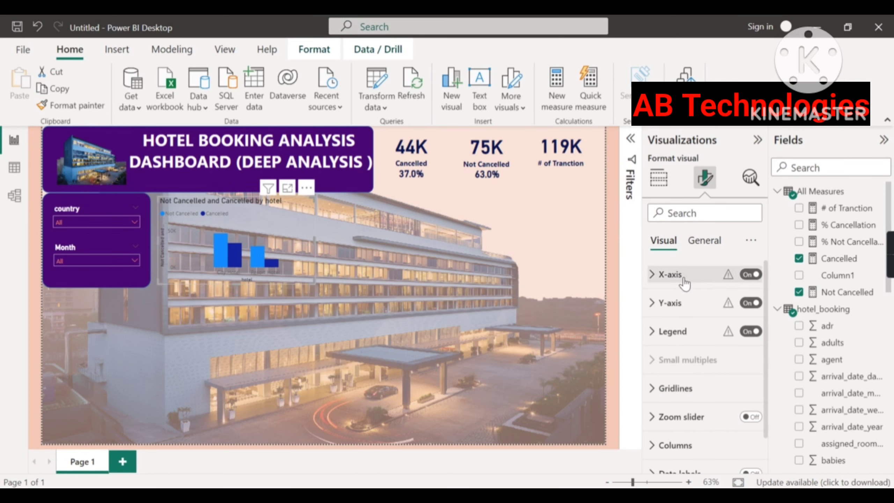
click(652, 275)
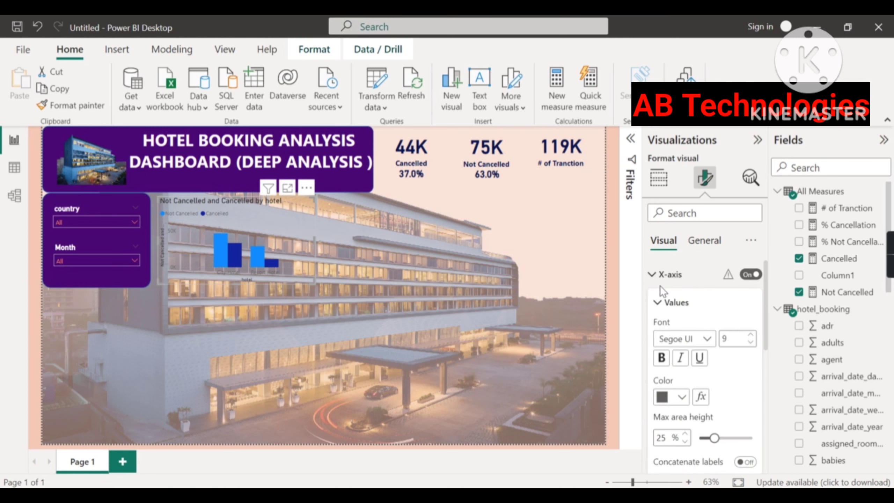
scroll(724, 318, down, 2)
scroll(724, 324, down, 1)
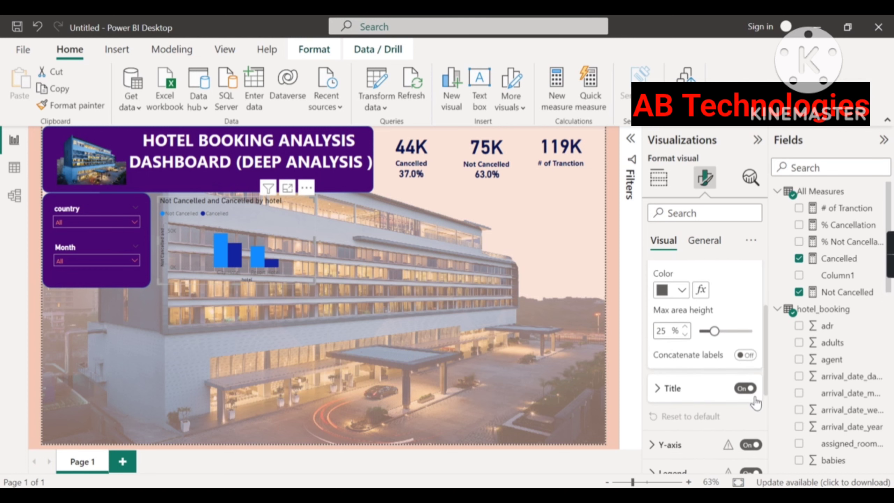
click(746, 397)
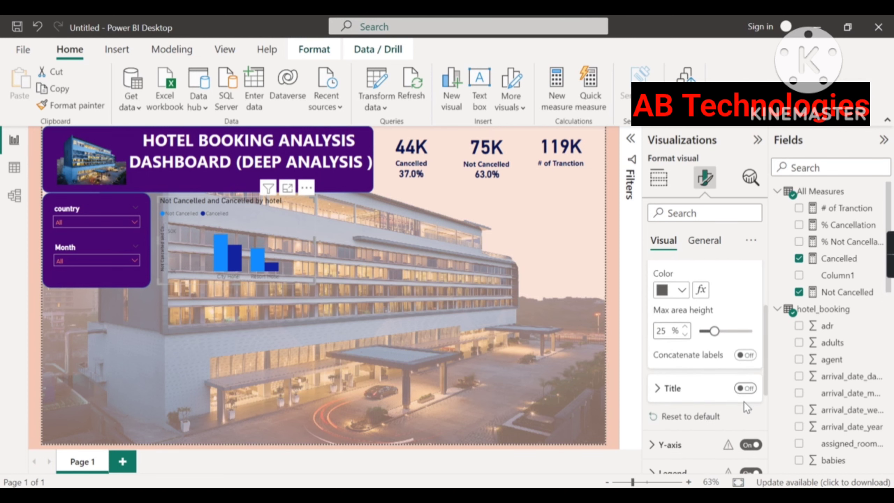
Step: Make the chart's X-axis labels bold, trying dark navy and white before setting their color to red
scroll(744, 401, up, 5)
scroll(745, 415, down, 2)
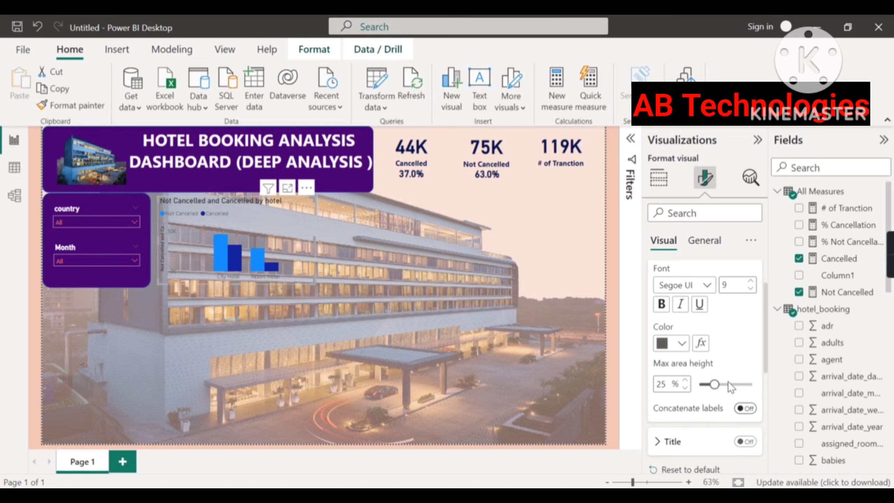
click(682, 345)
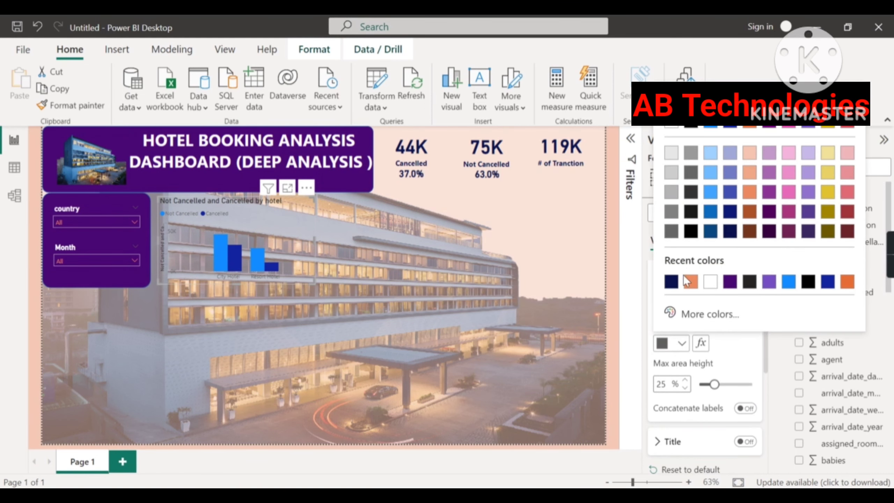
click(672, 282)
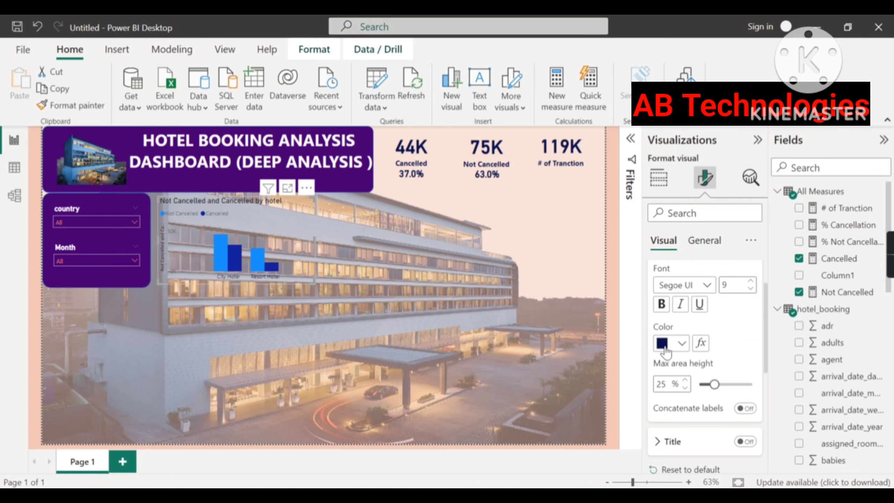
click(665, 310)
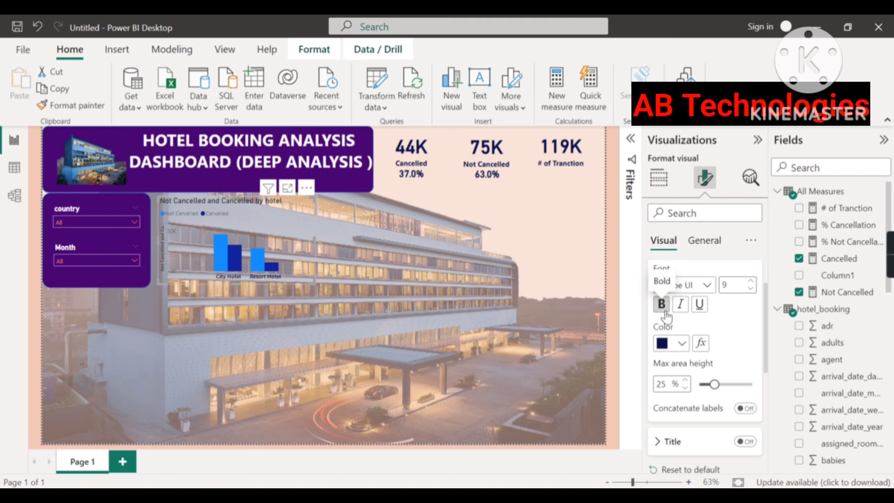
click(682, 343)
click(671, 129)
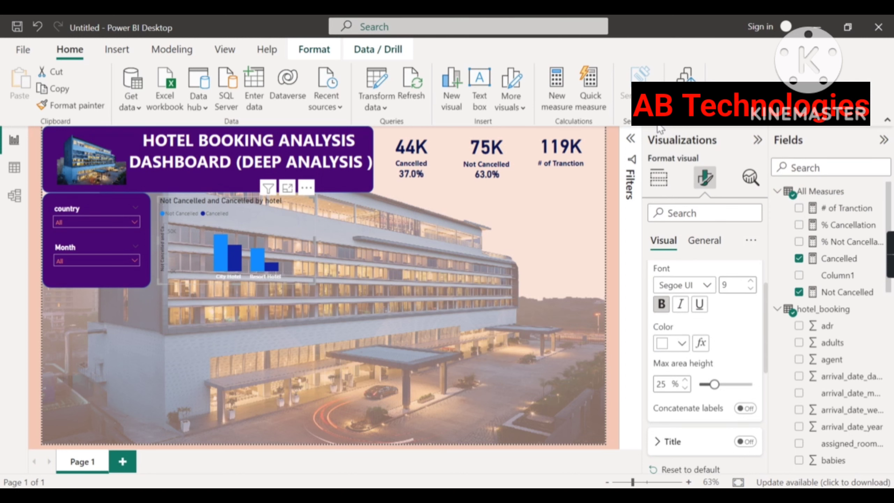
click(682, 344)
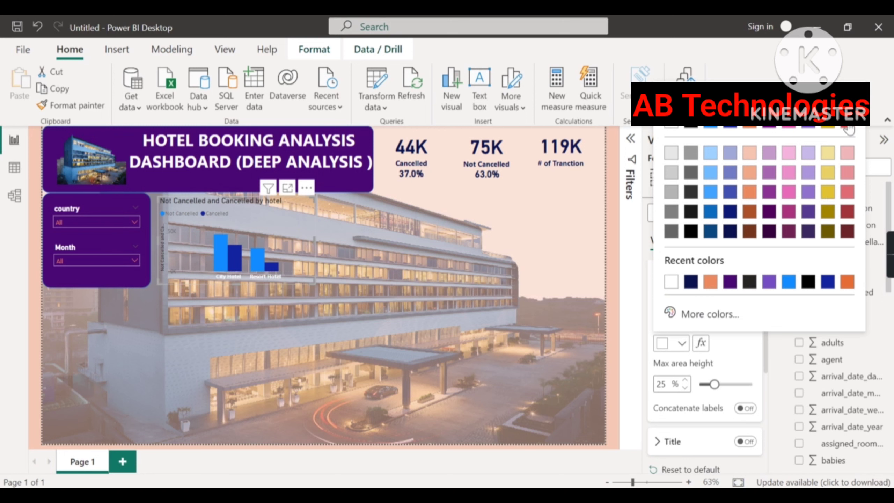
click(849, 124)
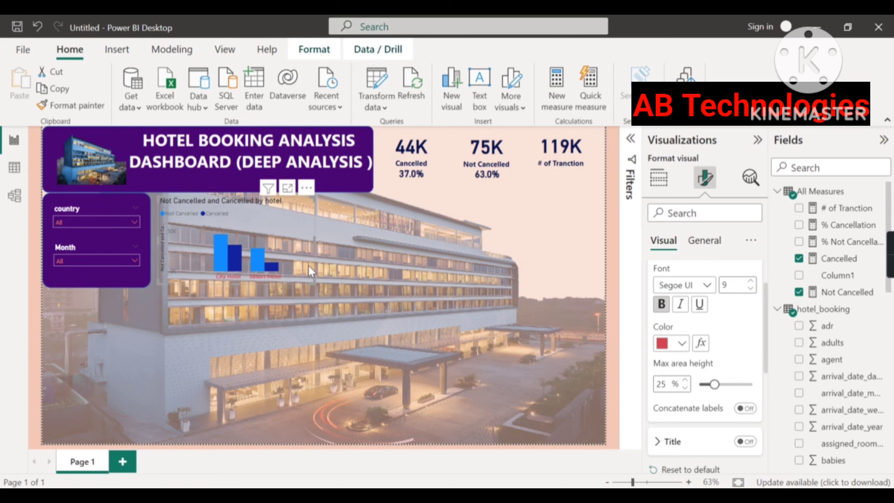
Step: Set the chart's X-axis label color to the custom red #EB0A3F and nudge the chart slightly closer to the slicer panel
click(674, 348)
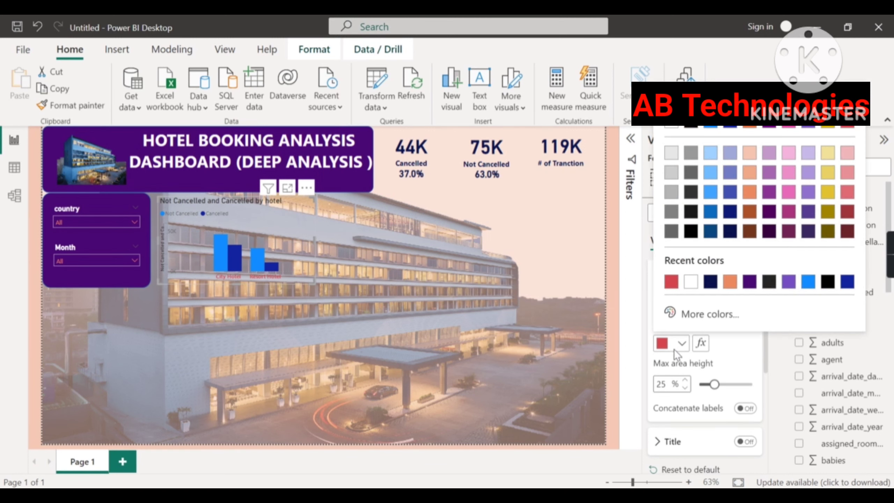
click(678, 312)
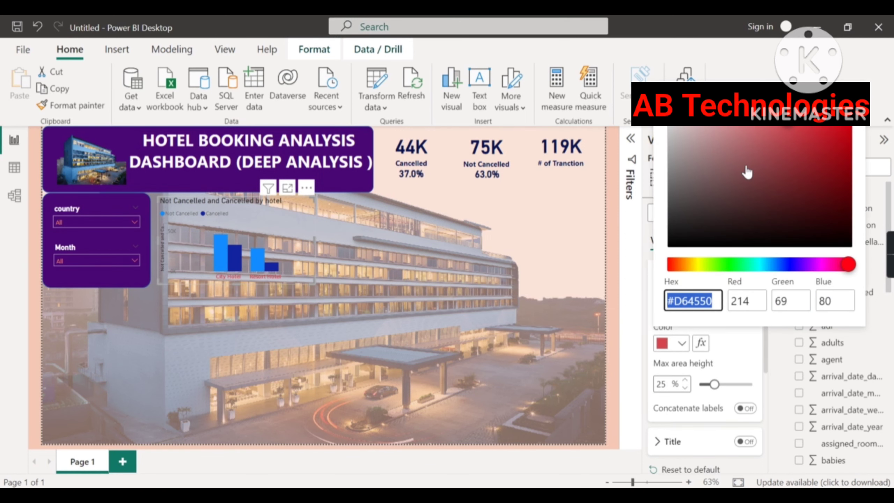
click(784, 125)
drag(788, 119, 852, 100)
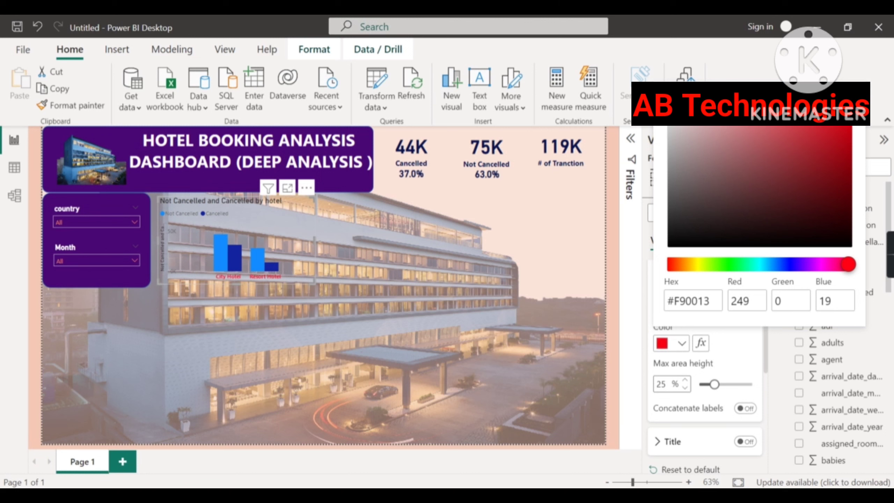
drag(848, 265, 845, 266)
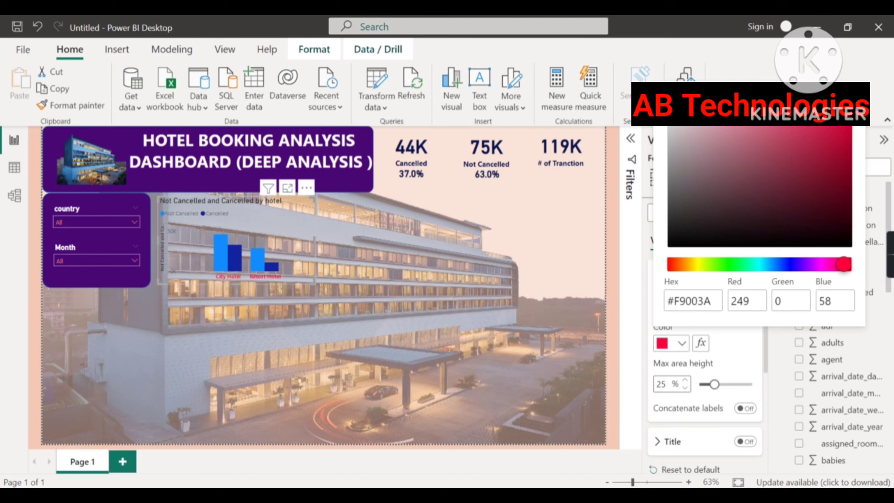
click(853, 128)
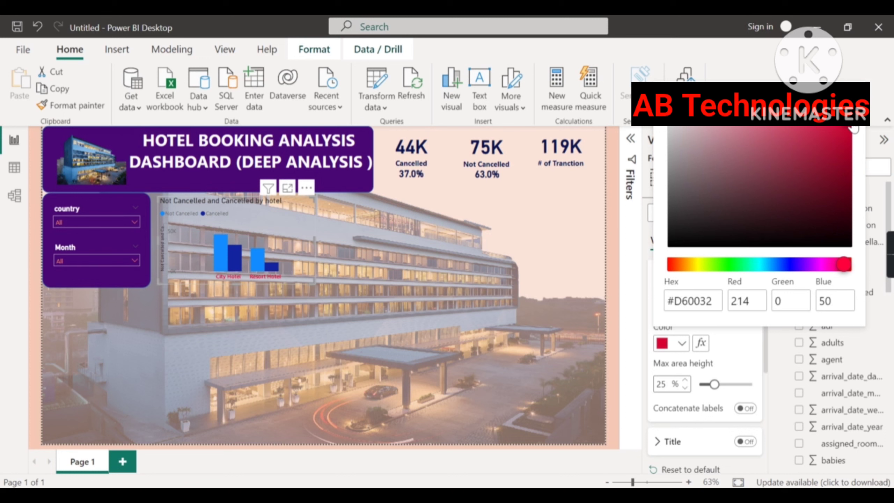
drag(852, 123, 845, 112)
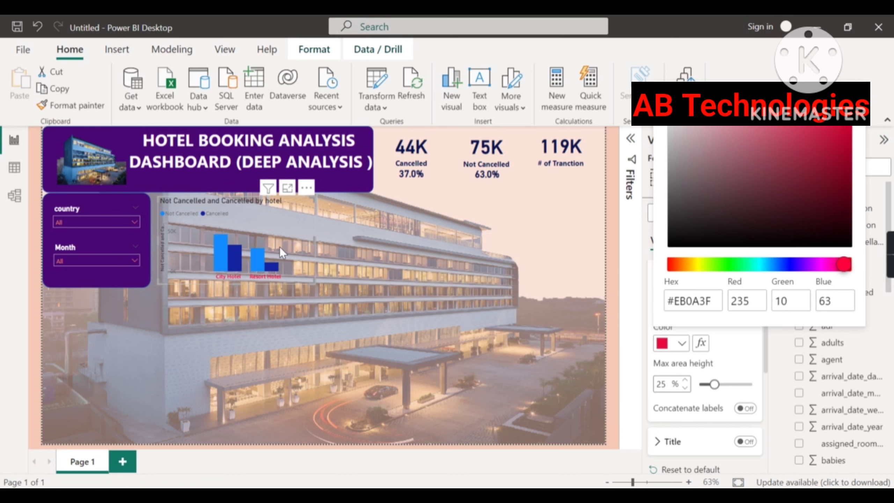
click(257, 235)
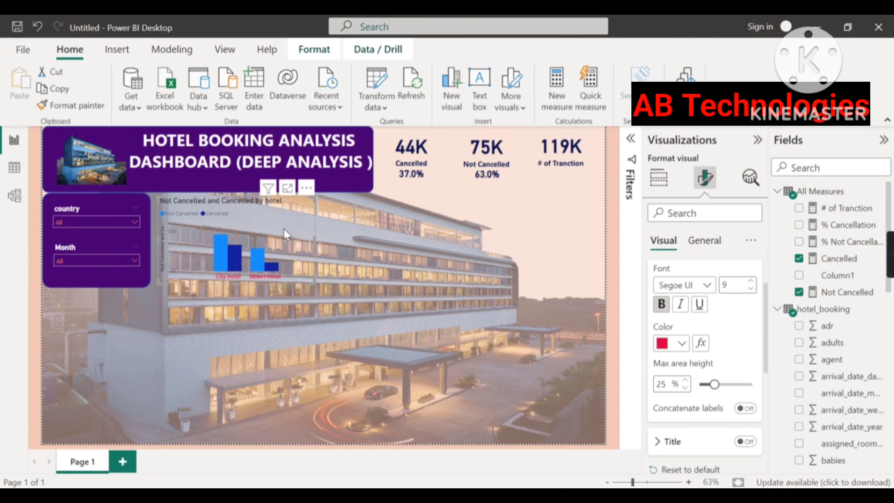
mouse_move(277, 225)
mouse_down()
mouse_move(267, 222)
mouse_move(291, 232)
mouse_up()
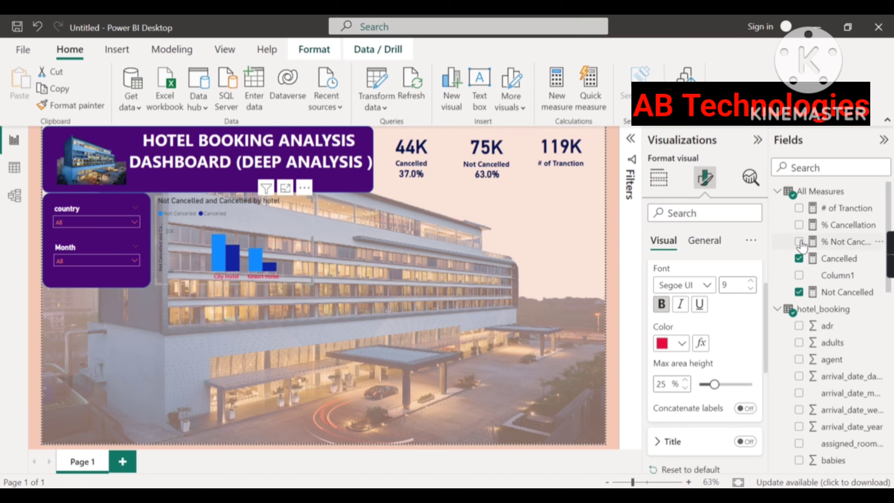
Step: Try light gray for the X-axis labels, set their color to white, and try font size 10
click(682, 344)
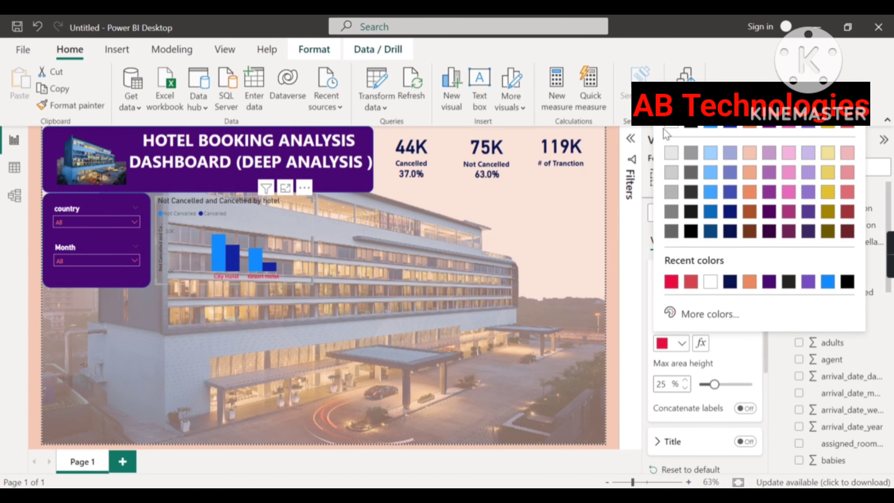
click(670, 153)
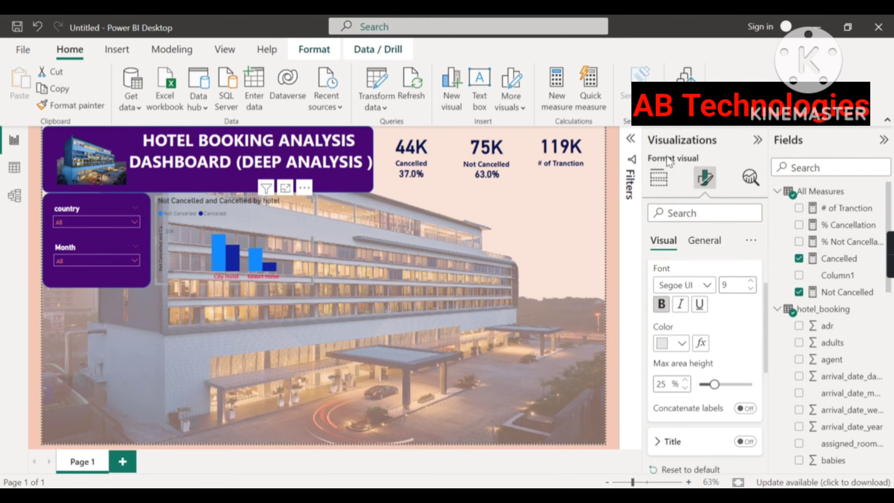
click(682, 343)
click(672, 129)
click(749, 283)
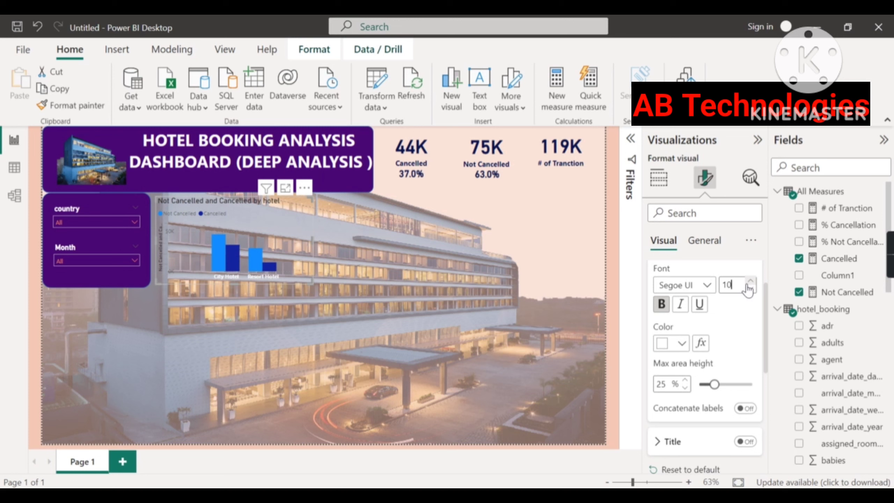
click(704, 241)
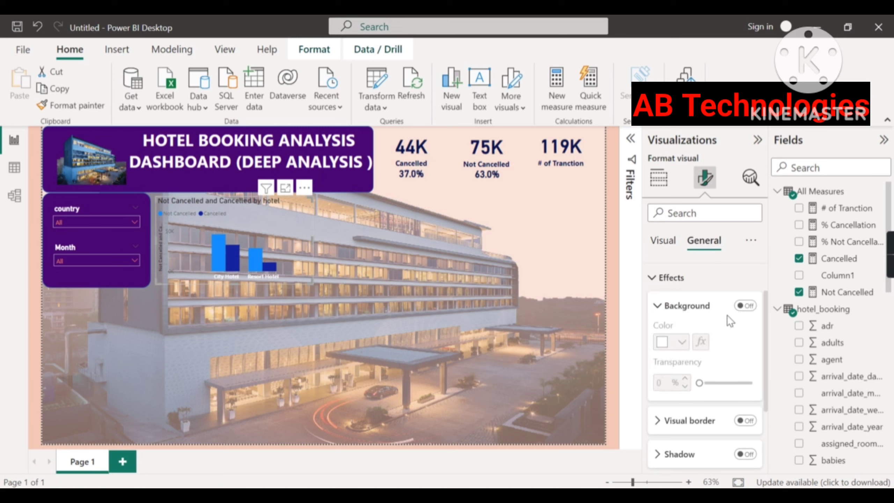
scroll(706, 346, down, 1)
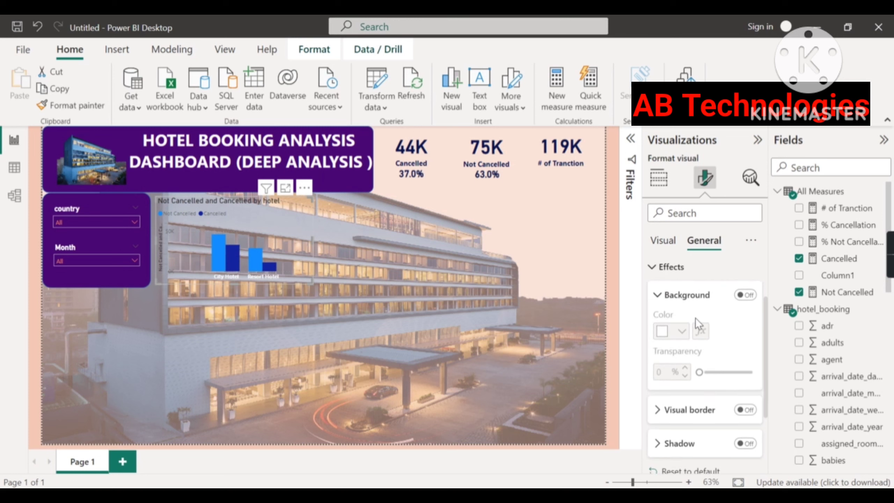
scroll(696, 318, up, 2)
click(662, 243)
scroll(692, 280, up, 2)
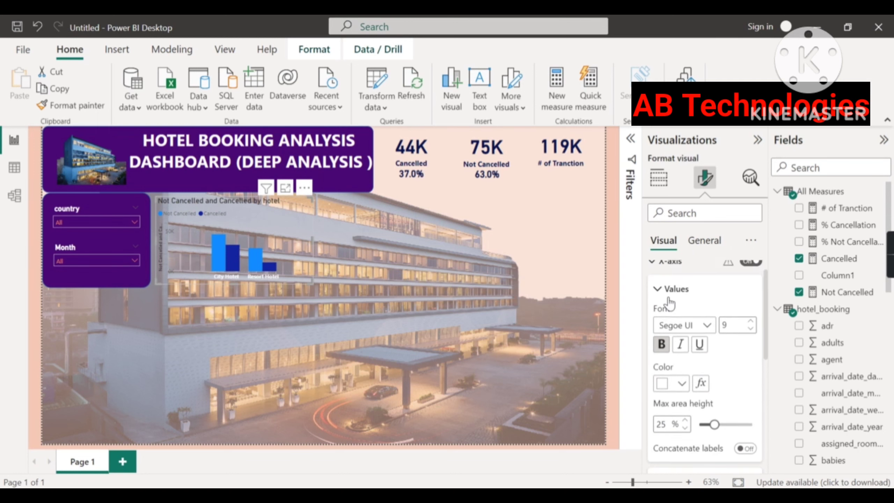
click(689, 281)
Step: Turn off the Responsive option in the column chart's advanced properties
click(705, 241)
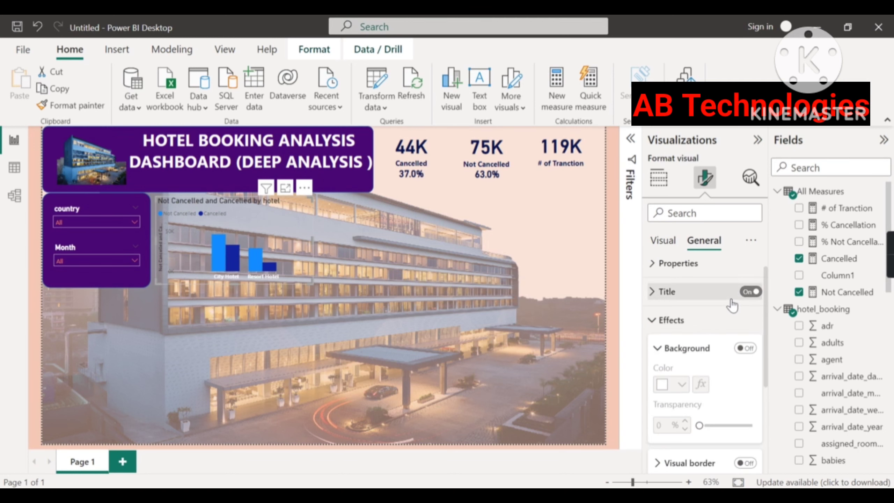
click(678, 265)
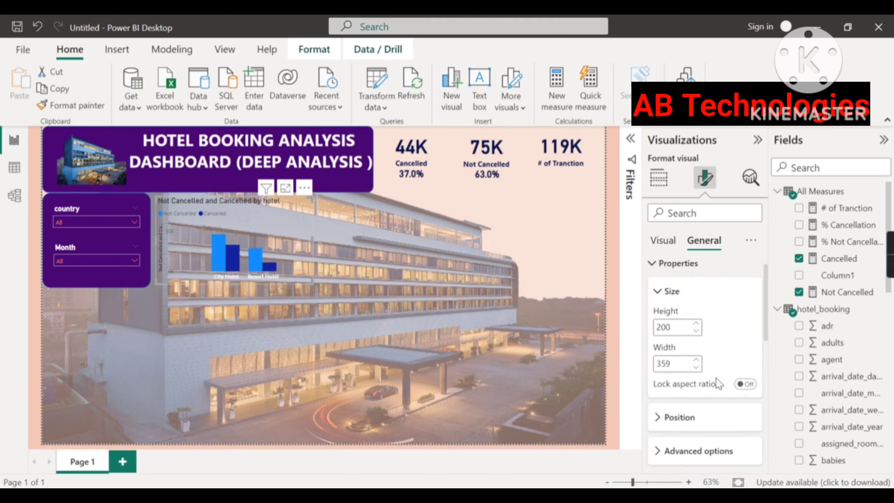
scroll(712, 391, down, 1)
click(686, 441)
scroll(709, 441, down, 1)
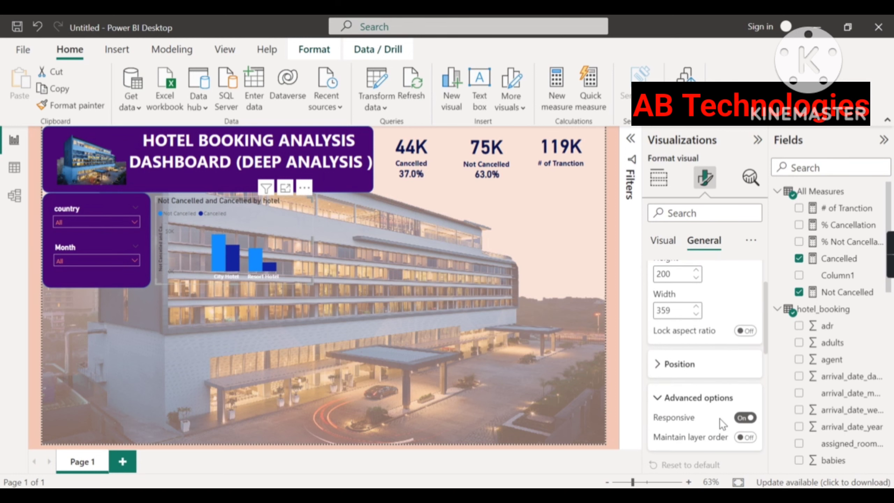
click(743, 418)
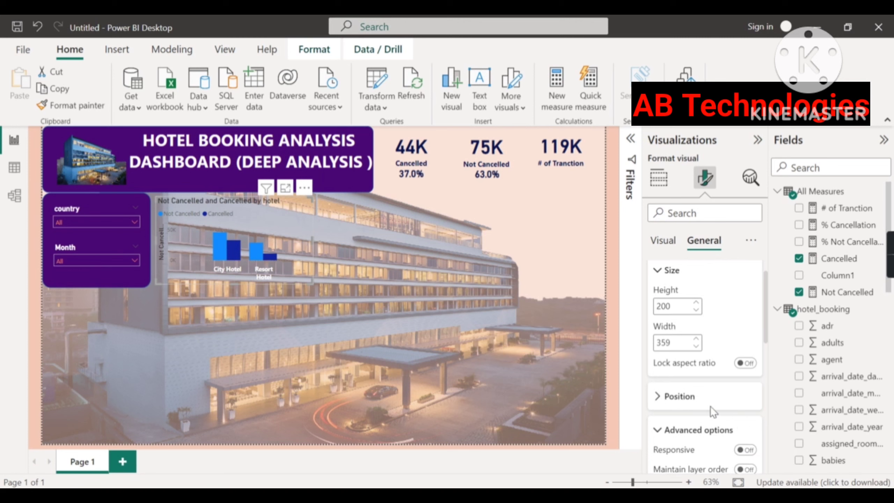
scroll(662, 317, up, 1)
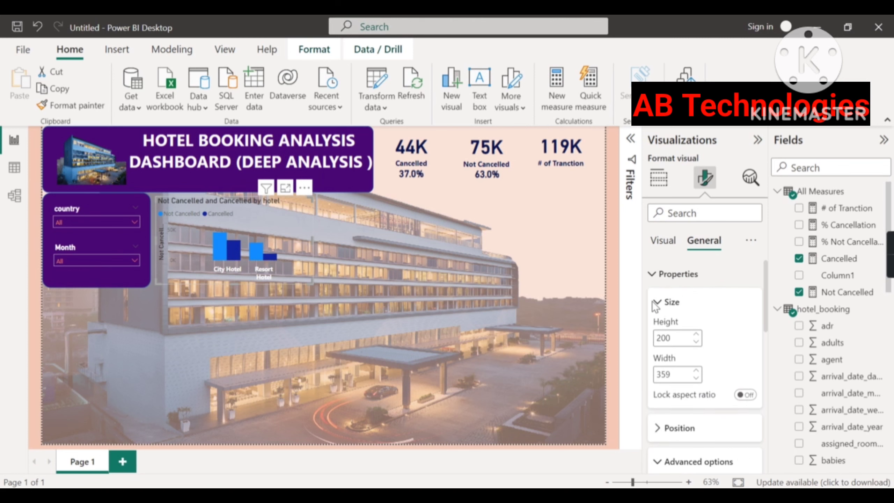
click(653, 277)
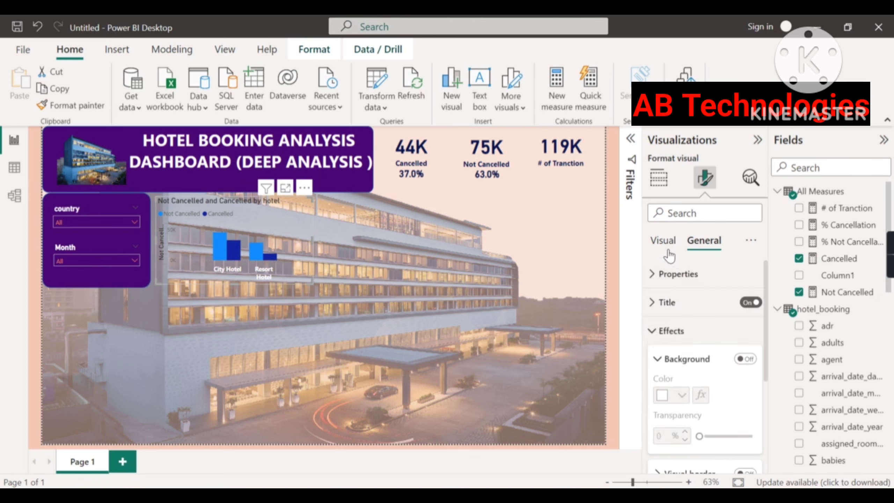
Step: Turn off the column chart's Y-axis title and hide the entire Y-axis
click(663, 241)
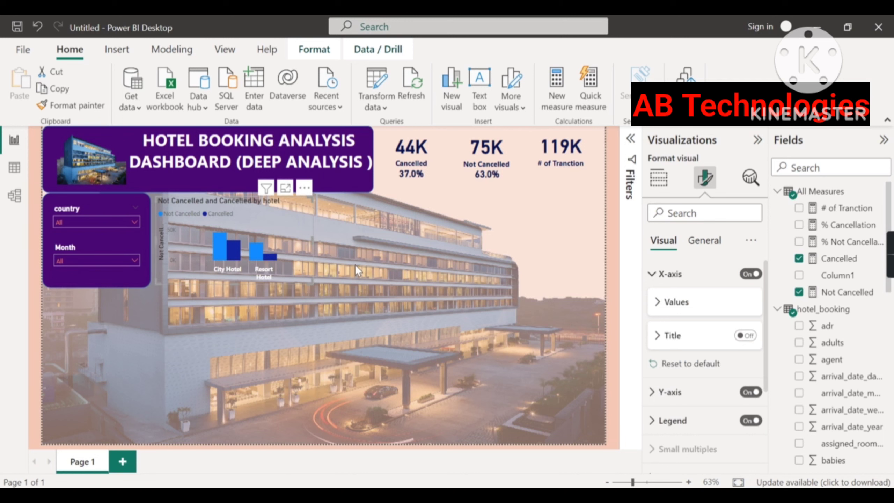
click(668, 277)
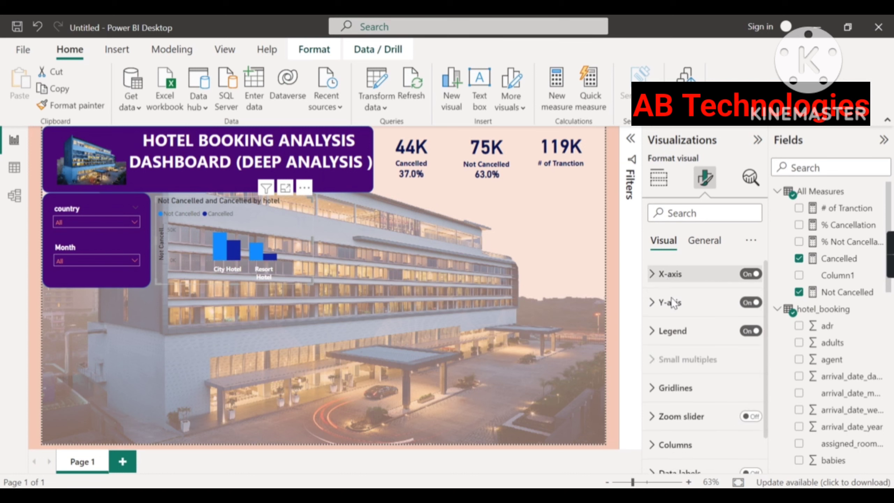
click(655, 314)
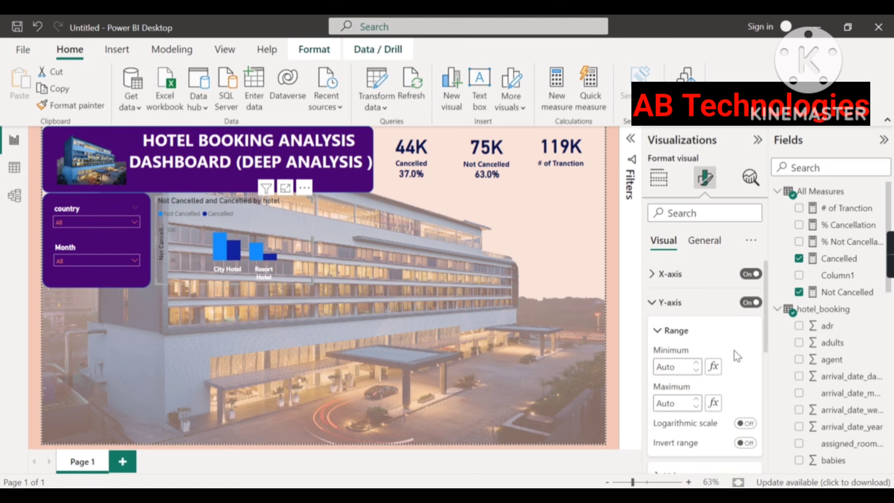
scroll(734, 350, down, 2)
scroll(712, 365, down, 1)
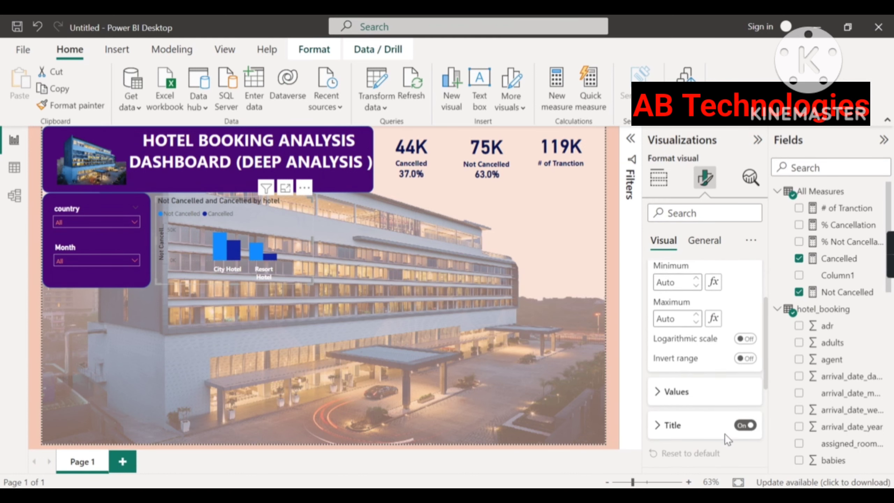
click(750, 425)
scroll(719, 360, up, 3)
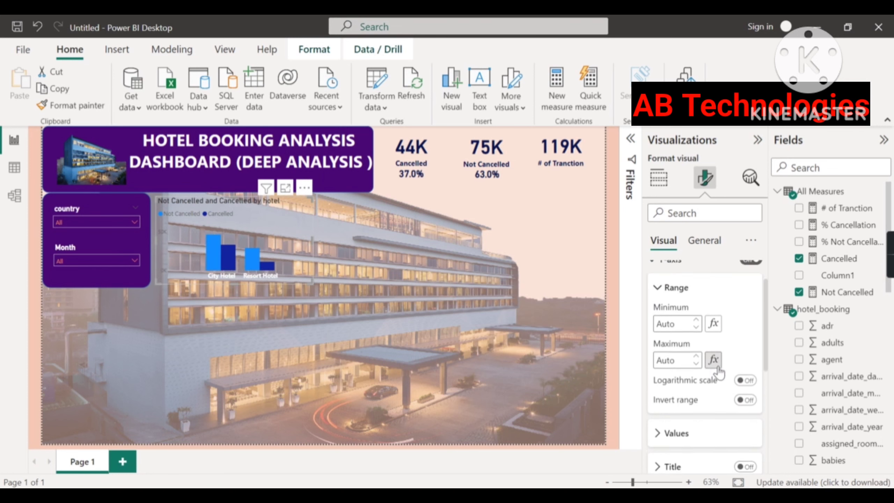
click(750, 292)
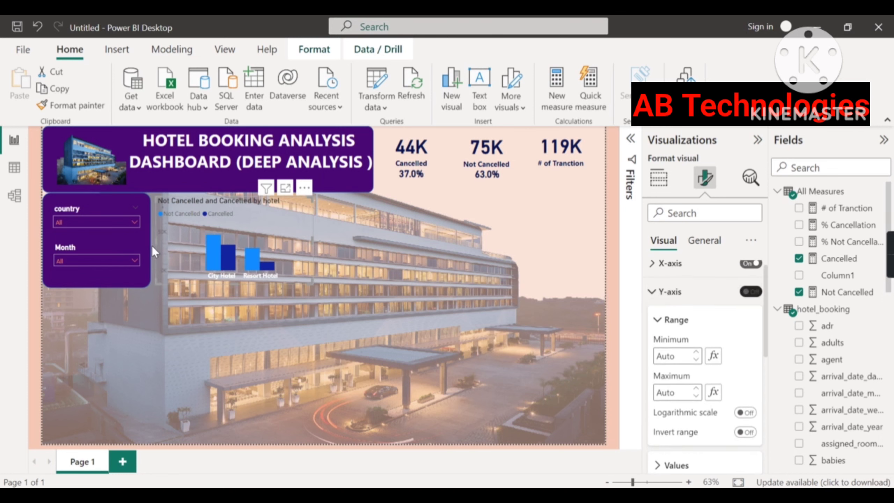
click(658, 296)
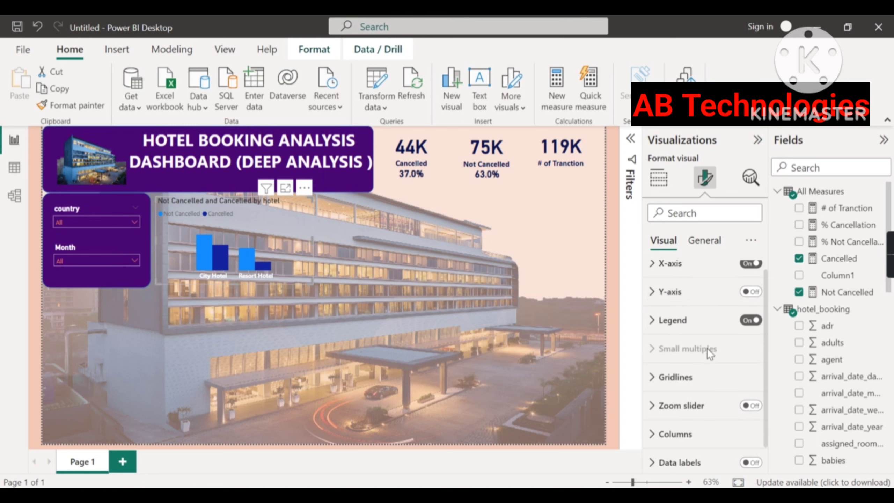
Step: Make the chart's legend text bold in the recently used custom red, and resize the chart slightly narrower and taller
click(672, 321)
scroll(669, 356, down, 2)
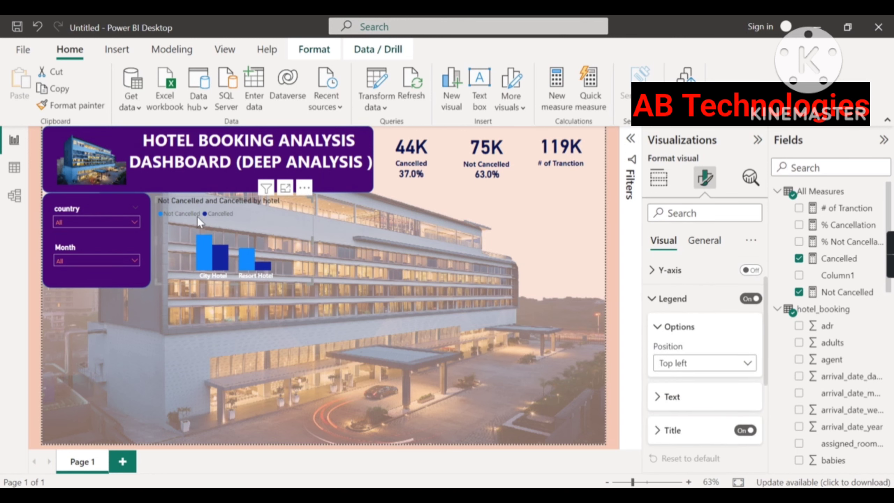
click(659, 398)
scroll(687, 391, down, 2)
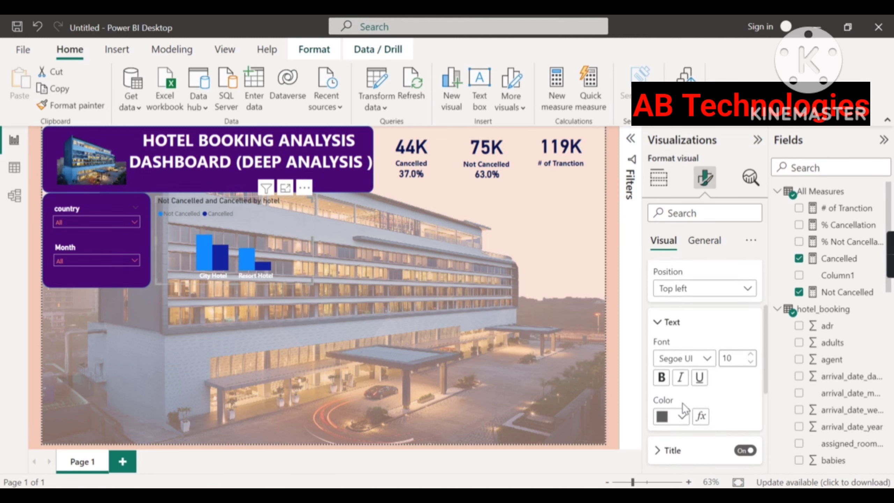
click(683, 417)
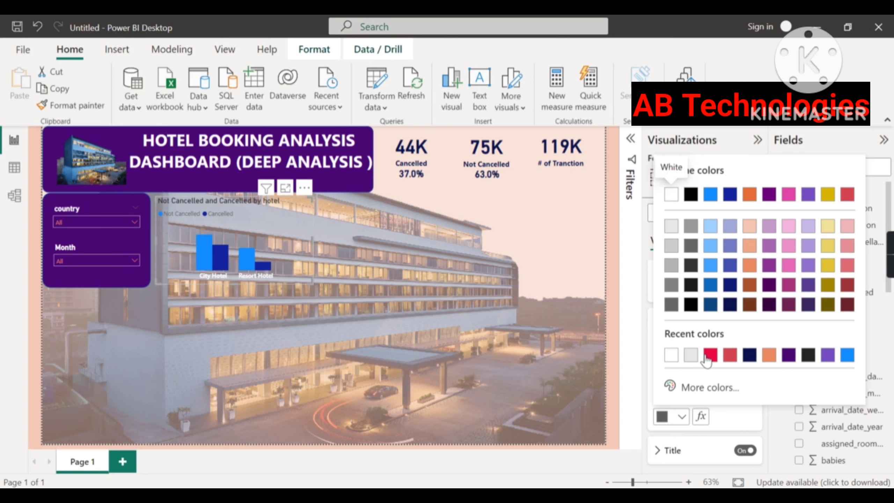
click(710, 355)
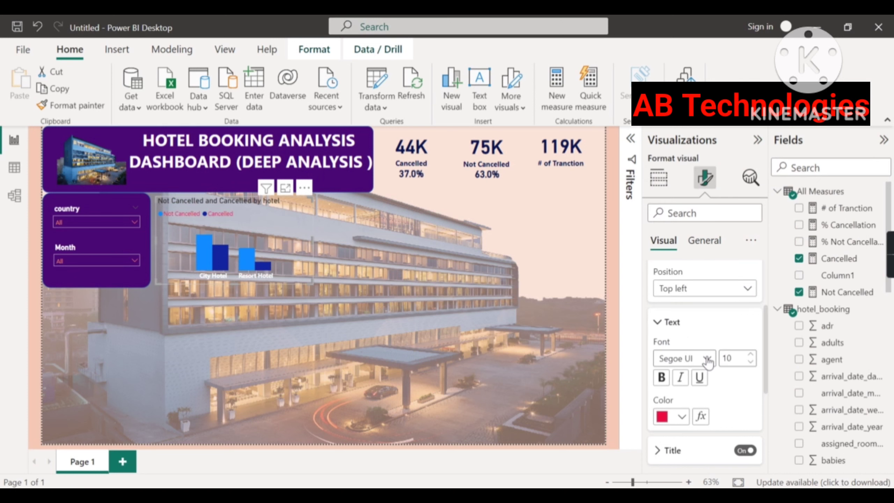
click(662, 377)
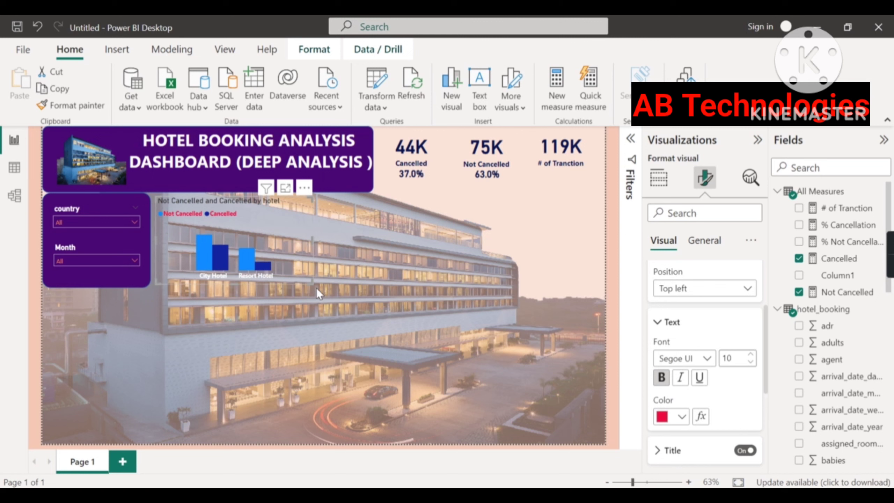
mouse_move(309, 283)
mouse_down()
mouse_move(298, 291)
mouse_move(305, 289)
mouse_up()
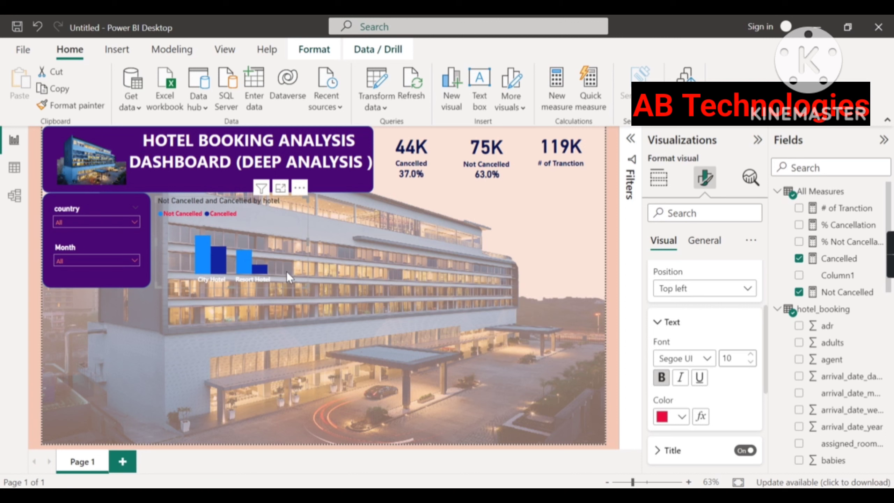
click(666, 326)
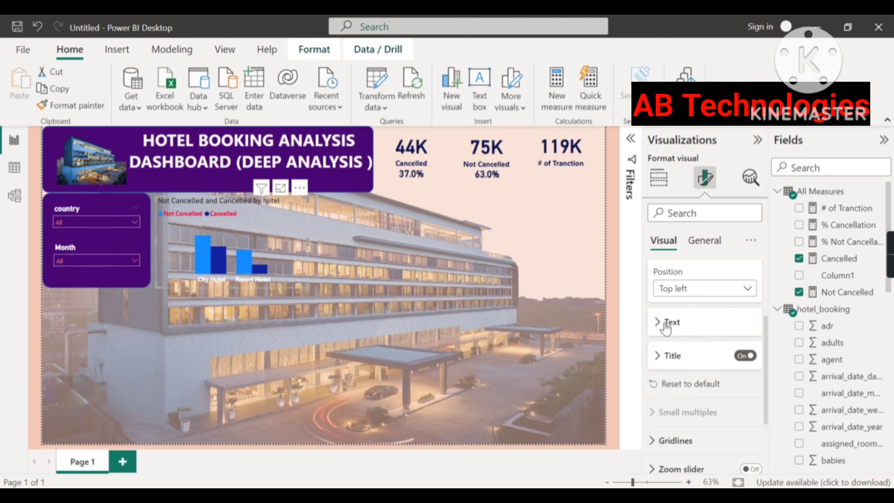
Step: Center the title of the clustered column chart horizontally
click(699, 243)
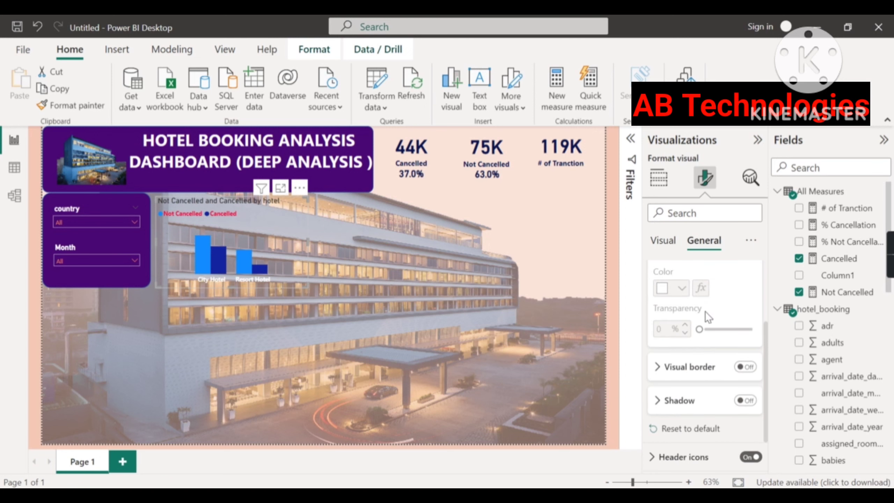
scroll(691, 326, up, 1)
click(662, 286)
scroll(676, 299, up, 2)
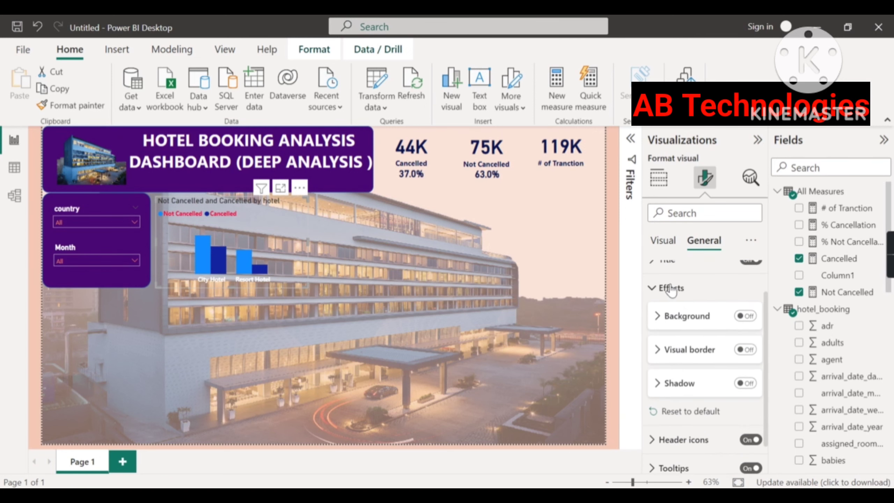
click(667, 292)
scroll(705, 338, down, 2)
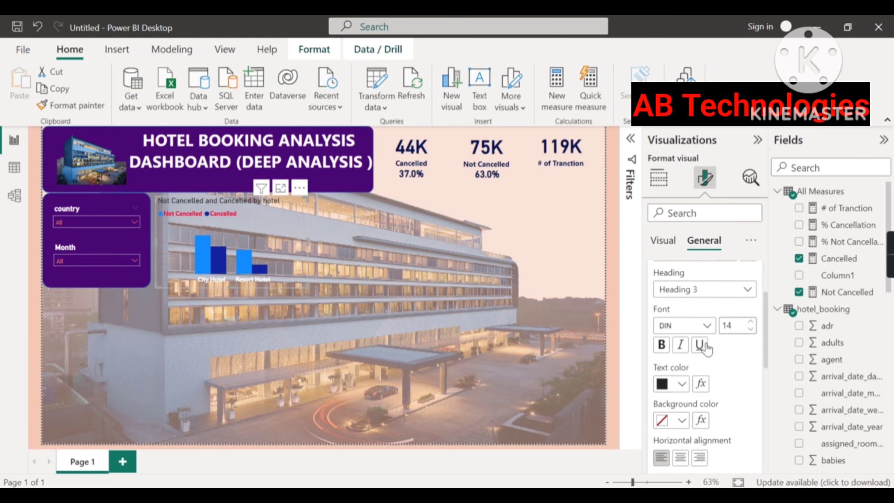
click(684, 450)
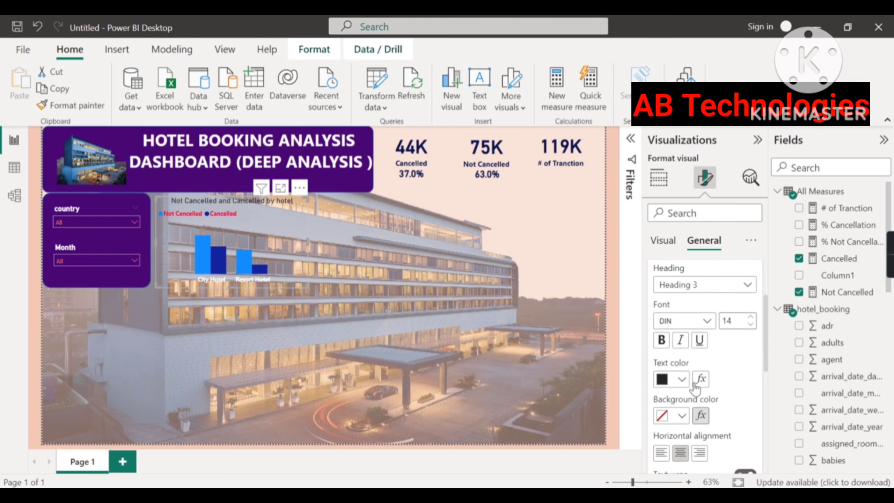
Step: Set the column chart's title text to the recently used dark navy and make it bold
scroll(681, 388, up, 1)
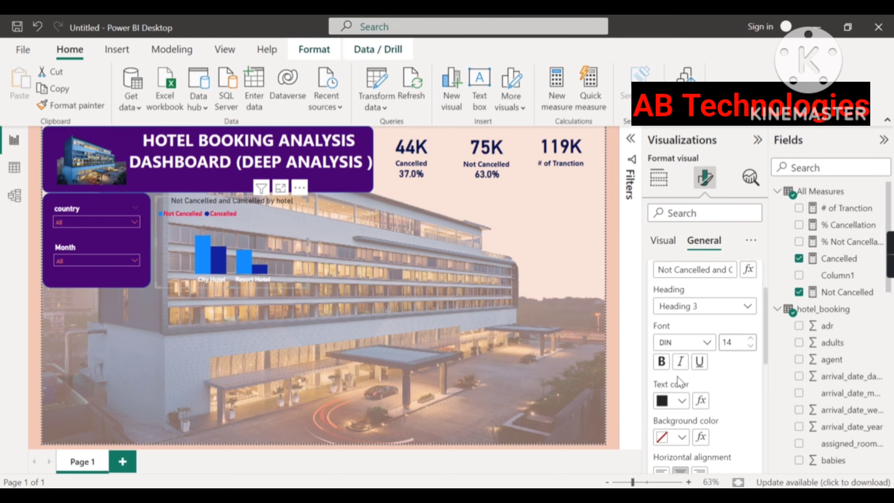
click(682, 401)
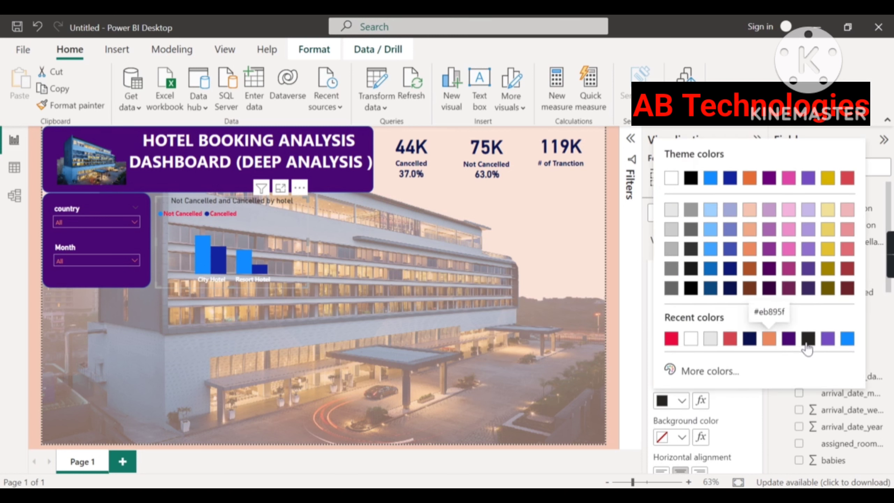
click(752, 340)
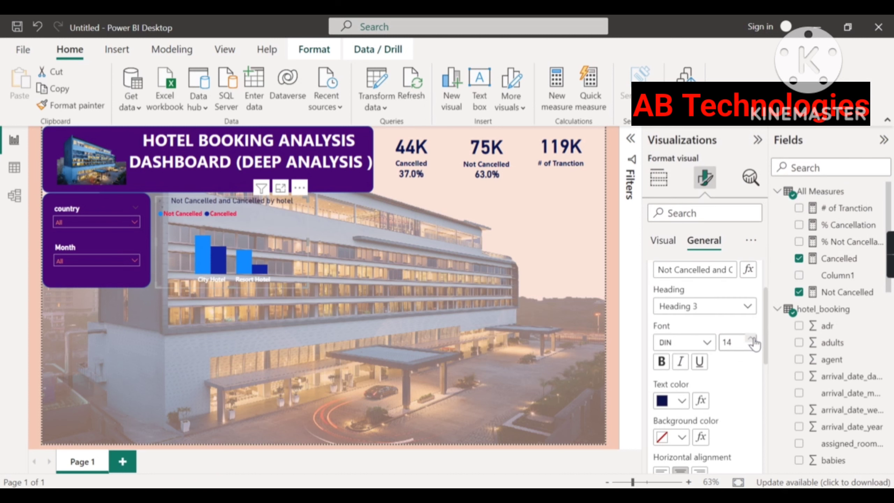
click(668, 363)
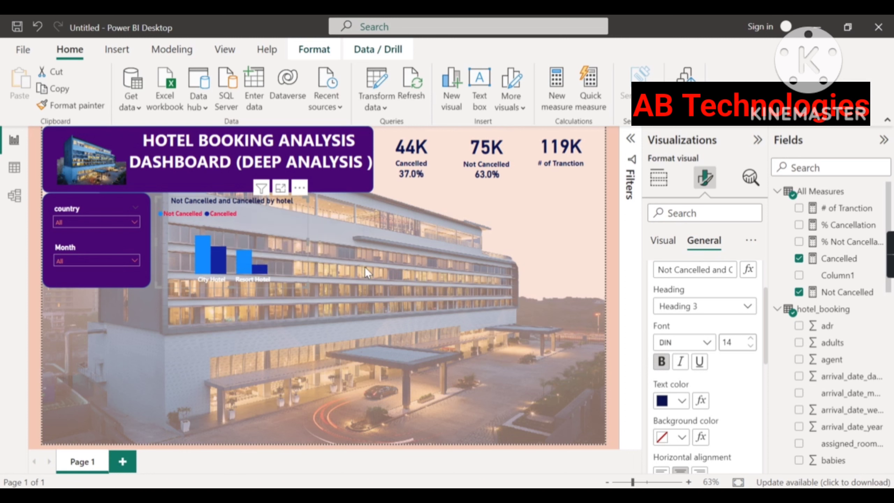
Step: Change the Not Cancelled column color to the recently used custom red in the hotel chart
click(663, 242)
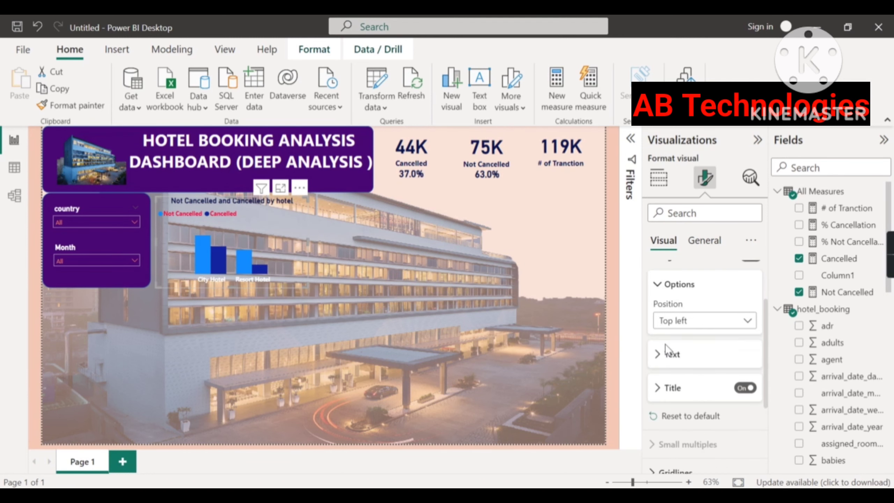
scroll(662, 291, up, 1)
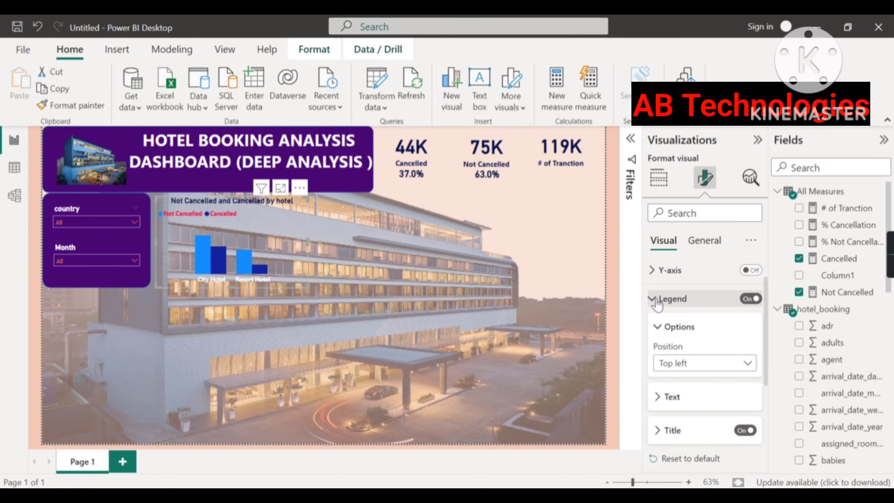
click(659, 298)
scroll(704, 412, down, 1)
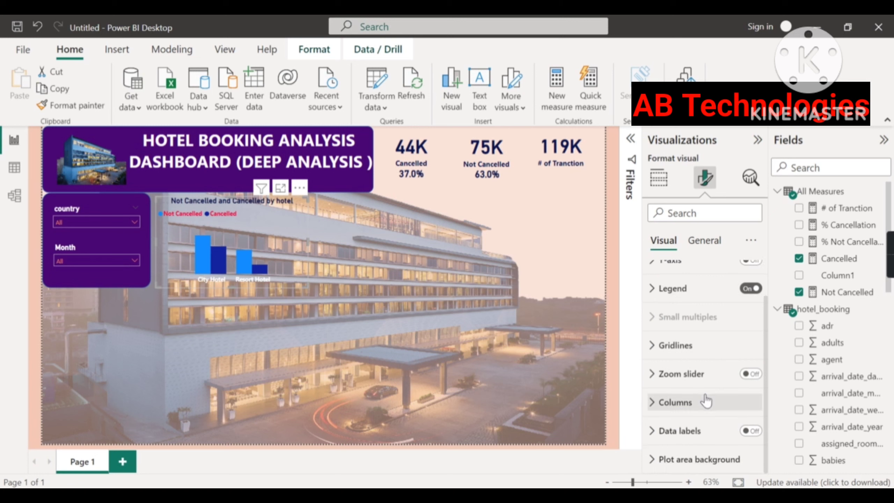
click(679, 403)
scroll(694, 405, down, 3)
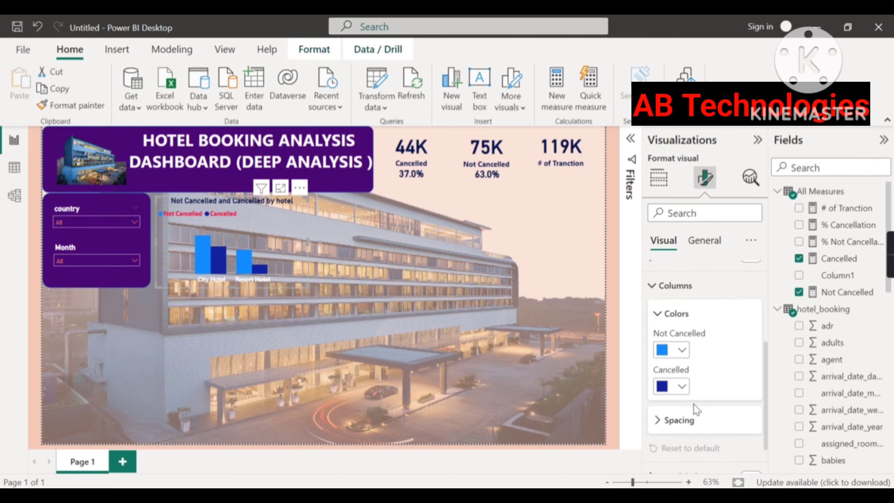
click(682, 350)
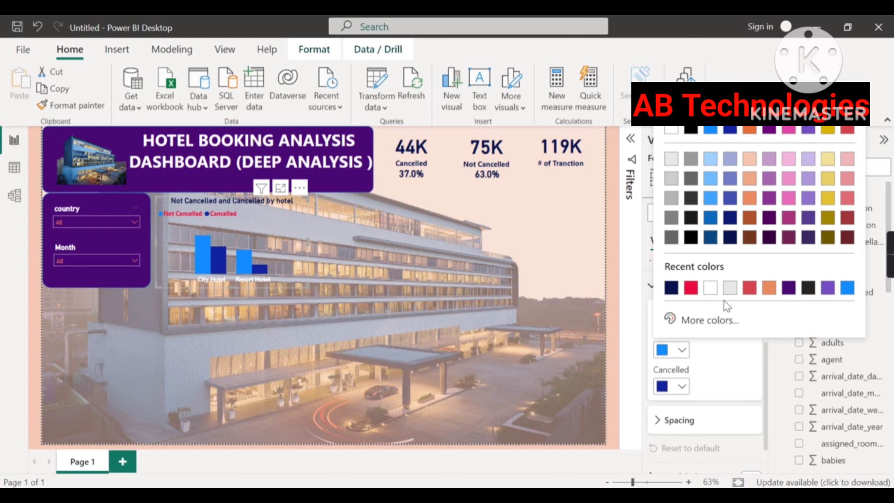
click(691, 289)
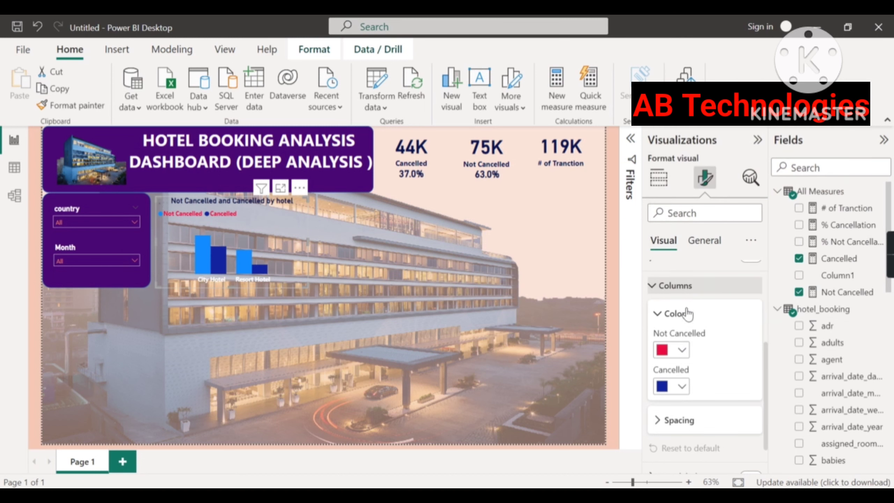
click(682, 387)
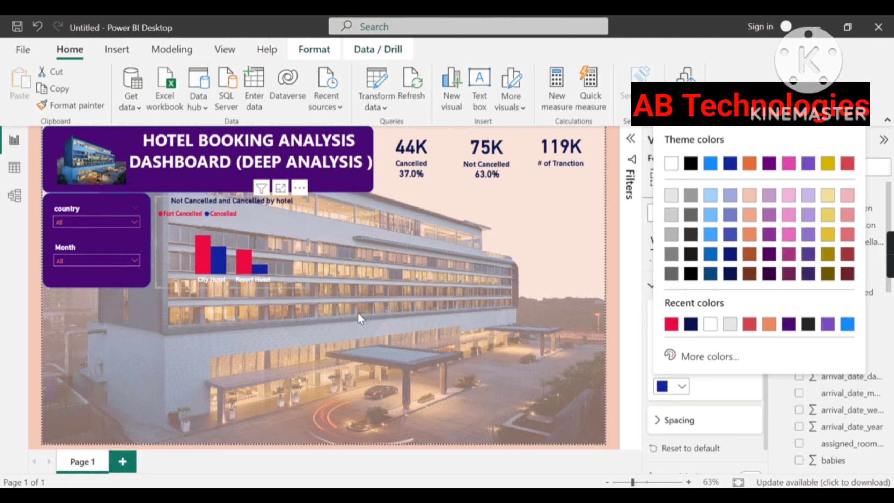
key(Escape)
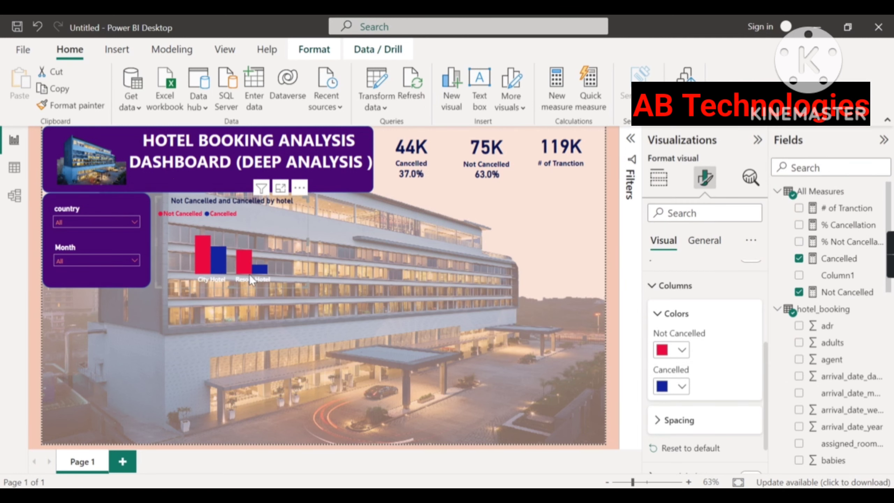
Step: Deselect the hotel chart, look at the finished reference dashboard in the other Power BI window, and return to the report being built
click(352, 242)
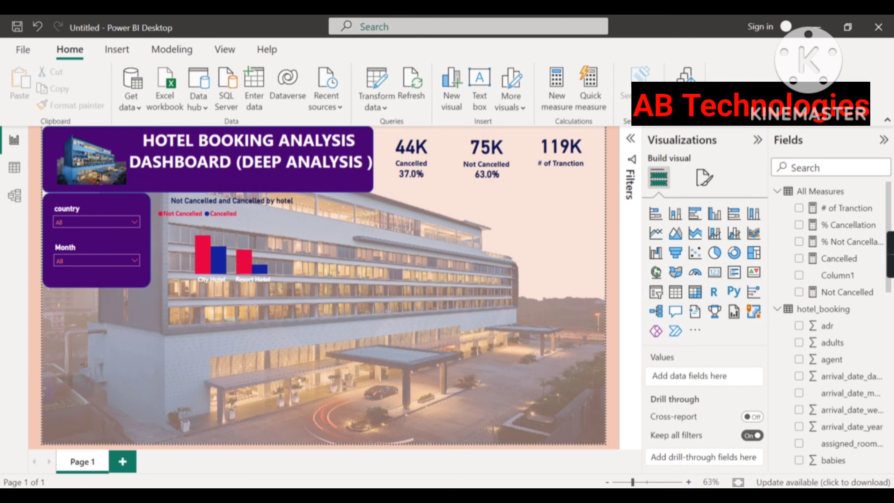
click(372, 467)
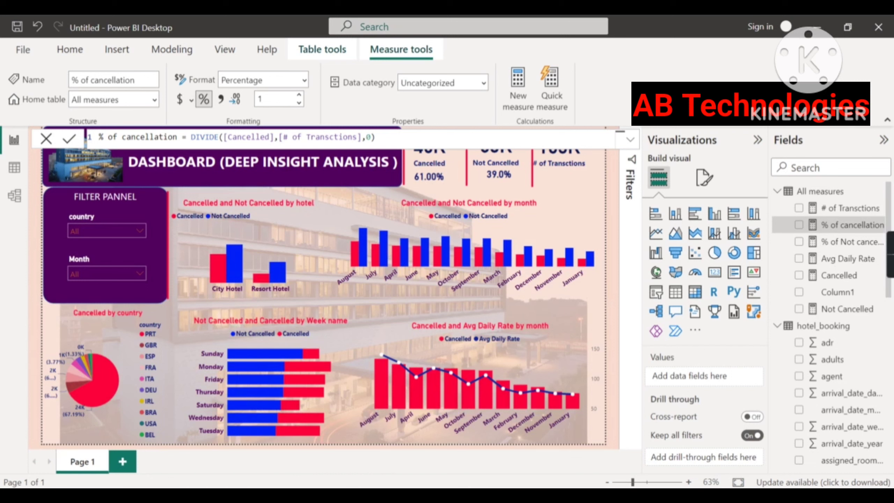
click(515, 458)
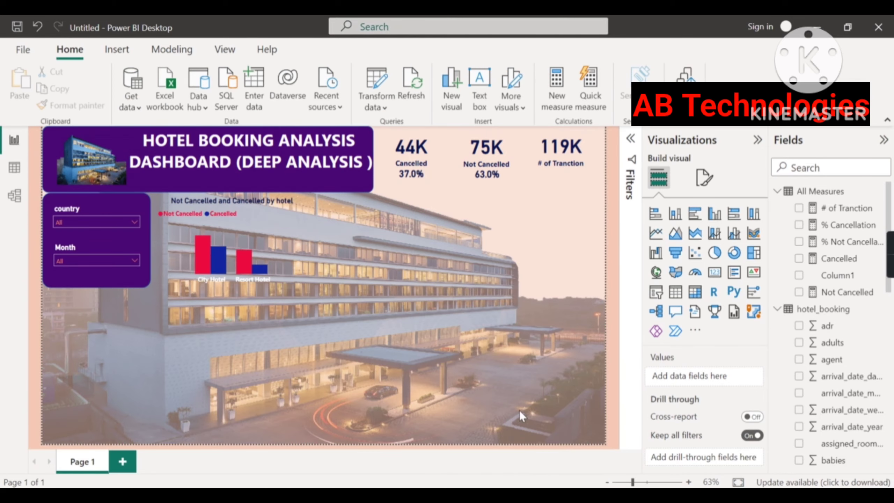
Step: Increase the report page's wallpaper transparency to 78%
click(703, 178)
click(681, 309)
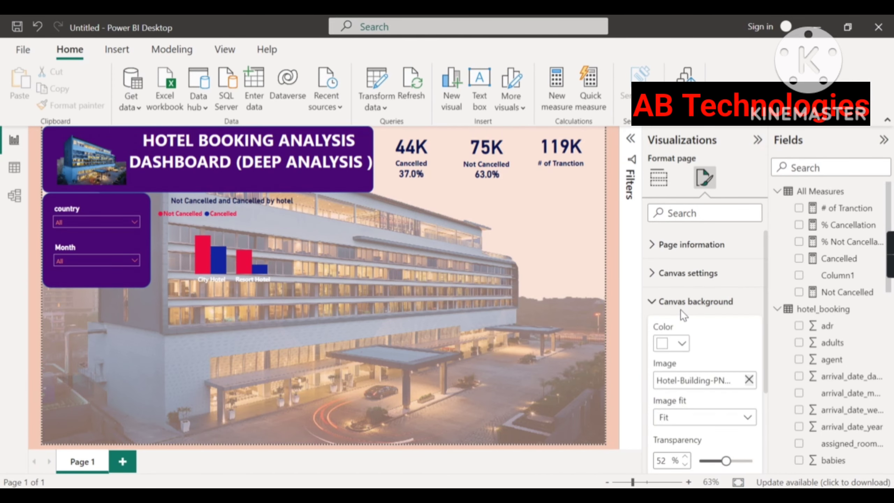
click(662, 306)
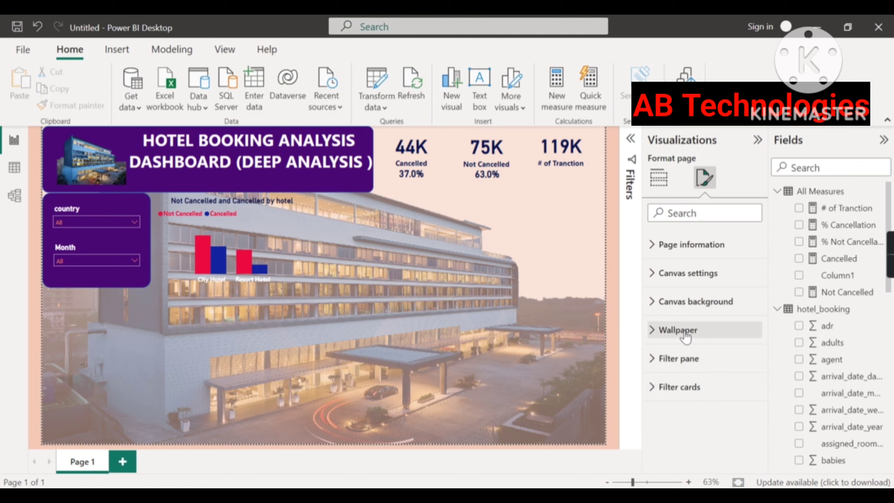
click(679, 330)
scroll(715, 381, down, 2)
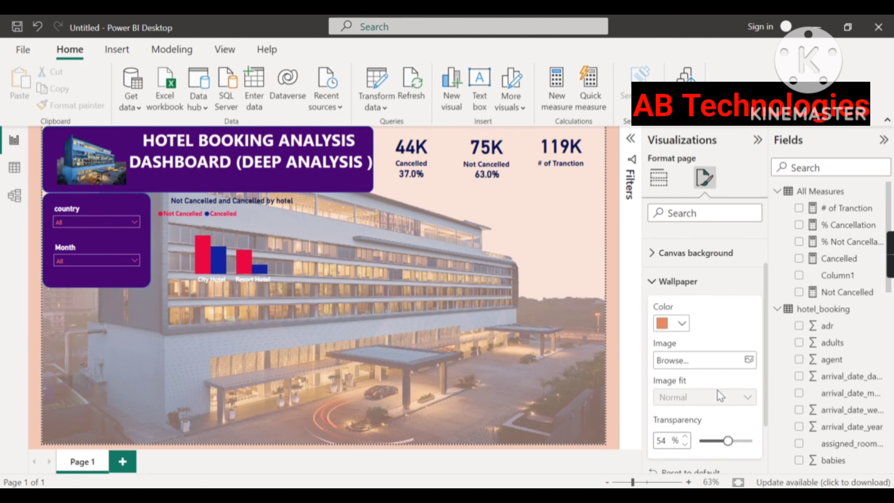
mouse_move(726, 444)
mouse_down()
mouse_move(718, 442)
mouse_move(740, 441)
mouse_up()
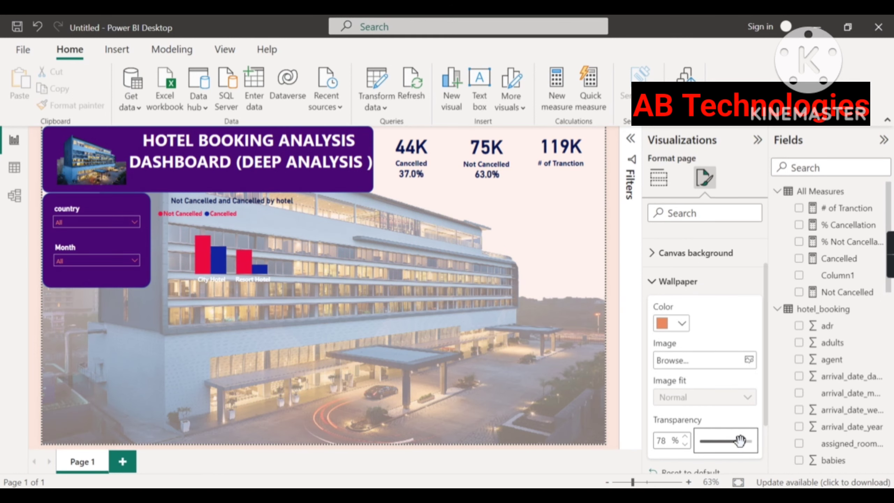
click(481, 278)
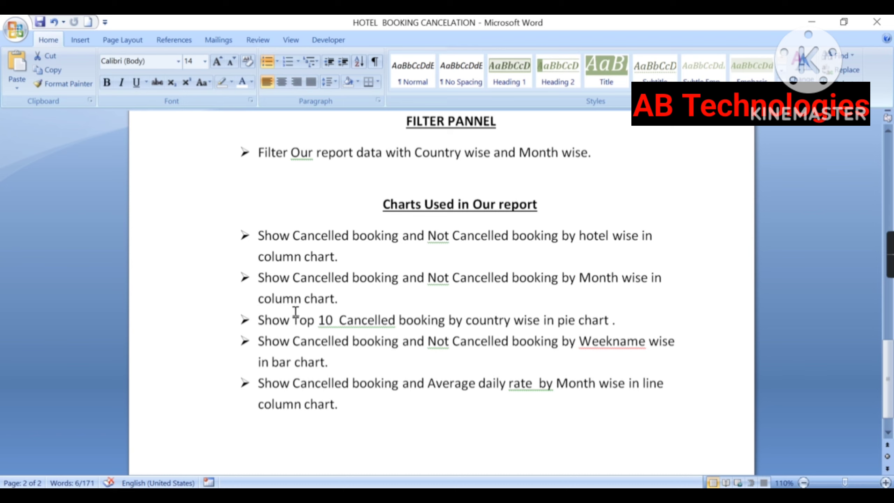
Step: Highlight the month-wise column chart requirement in the Word document, and switch back to the Power BI report being built
click(356, 302)
drag(357, 301, 253, 278)
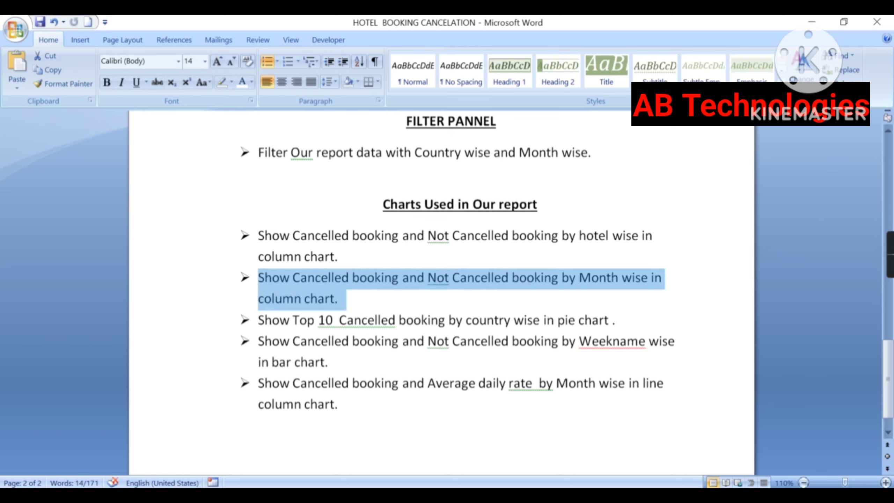
click(427, 494)
click(473, 477)
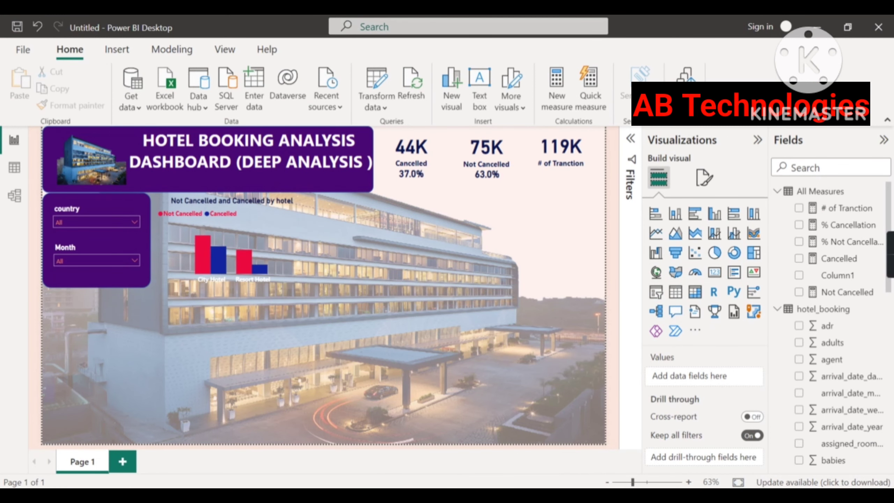
click(427, 494)
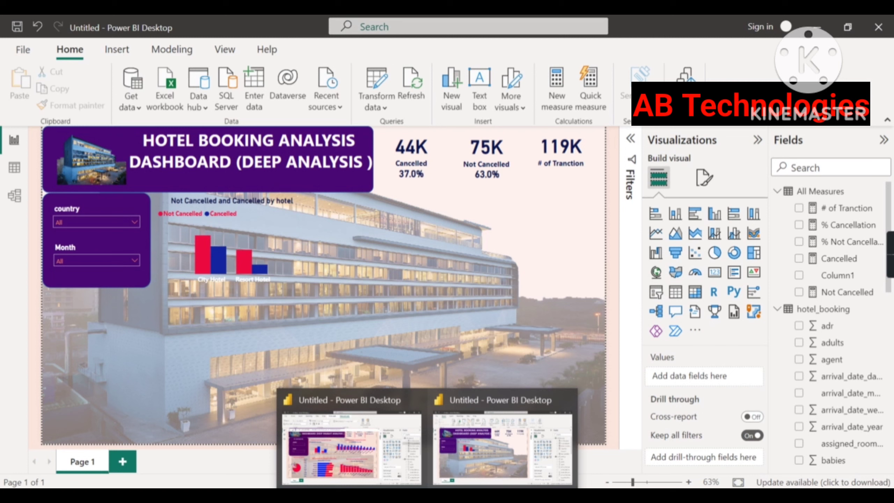
click(506, 460)
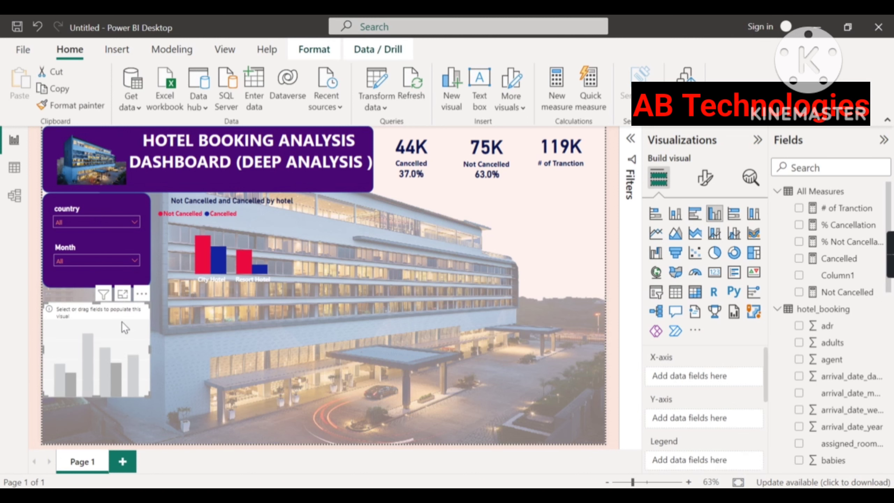
Step: Place the empty clustered column chart beside the hotel chart, widen it to the page's right edge, and align its bottom with the slicer panel
drag(121, 321, 406, 220)
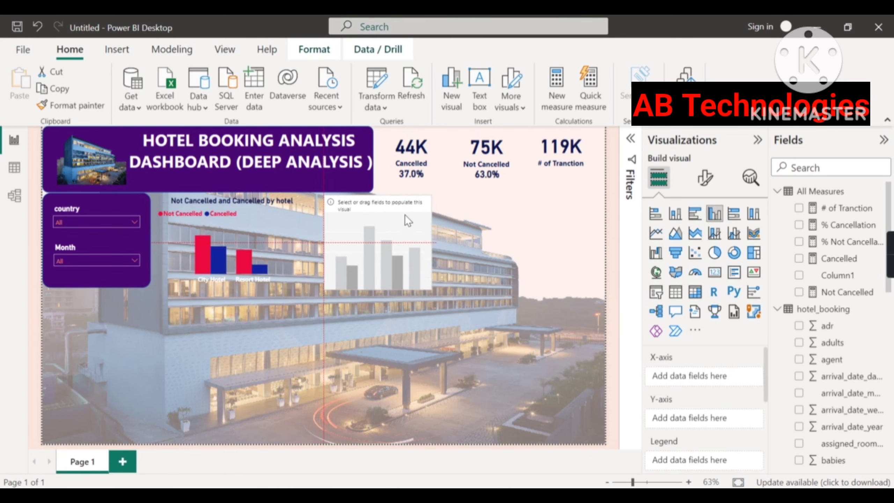
drag(433, 290, 601, 291)
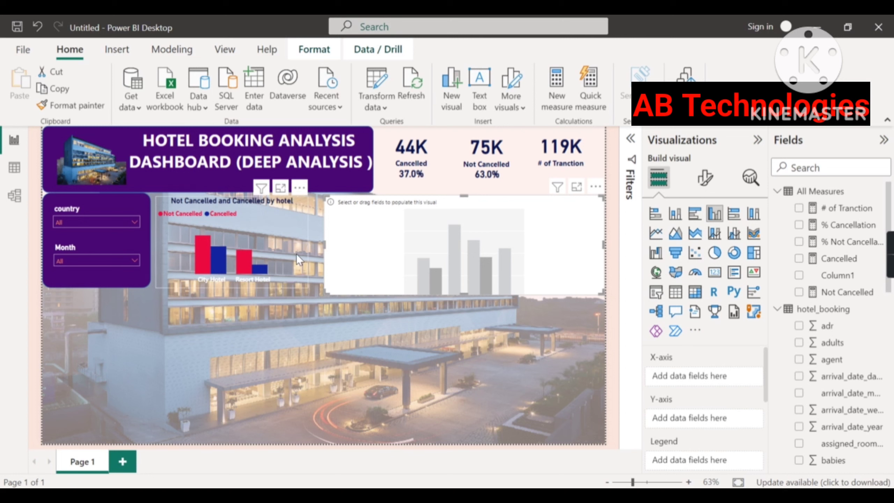
drag(467, 292, 463, 287)
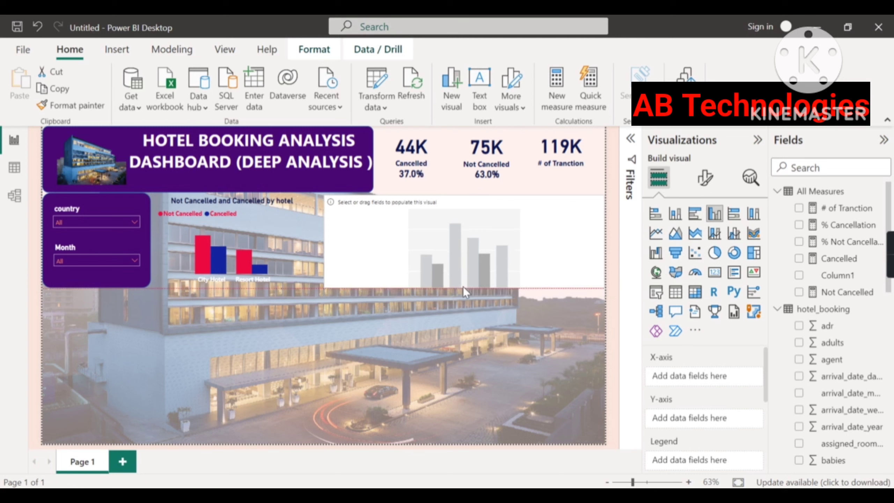
drag(323, 240, 317, 241)
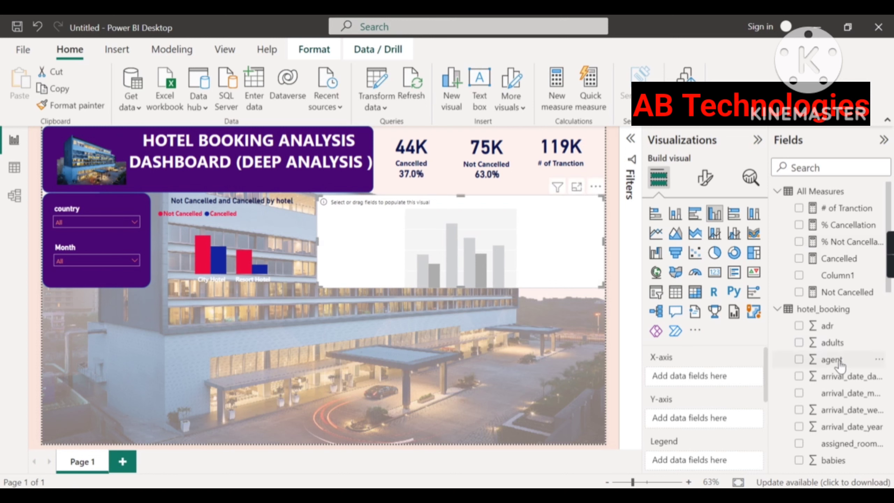
Step: Widen the field list and assign arrival_date_month to the new column chart's X-axis
scroll(845, 354, down, 1)
scroll(845, 354, down, 2)
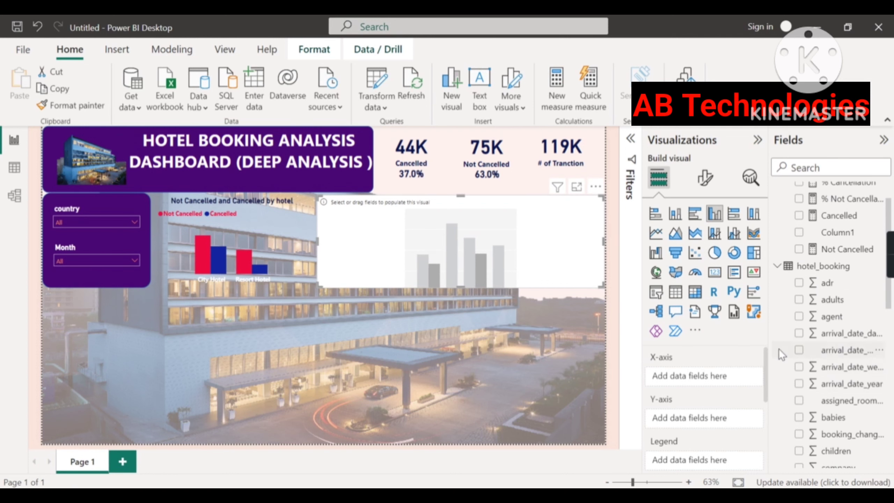
drag(770, 340, 744, 337)
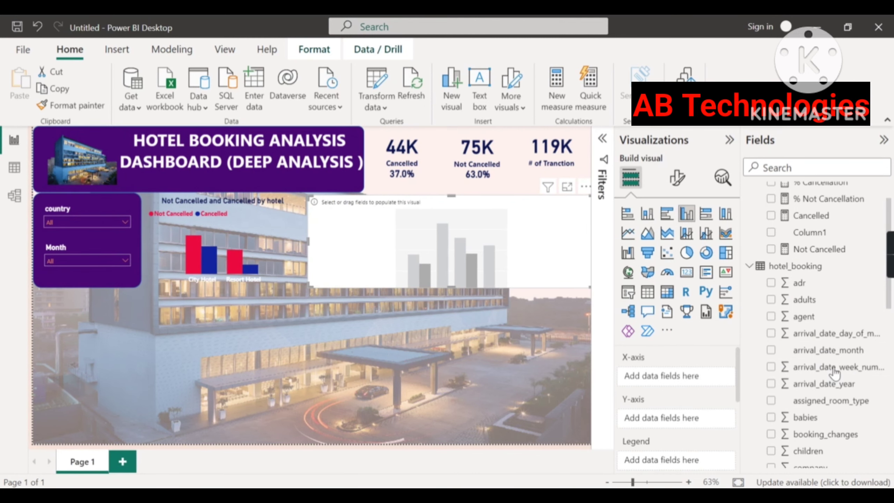
drag(831, 350, 675, 379)
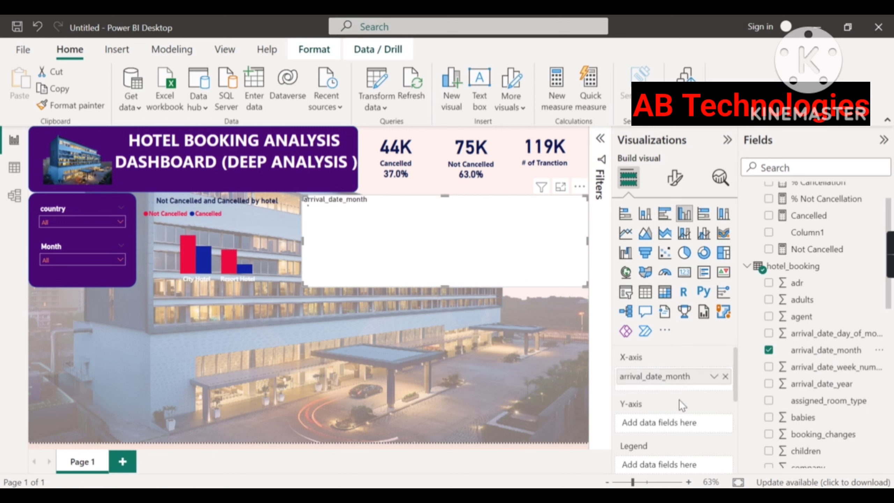
Step: Add the Cancelled and Not Cancelled measures to the month chart's Y-axis
scroll(803, 380, up, 2)
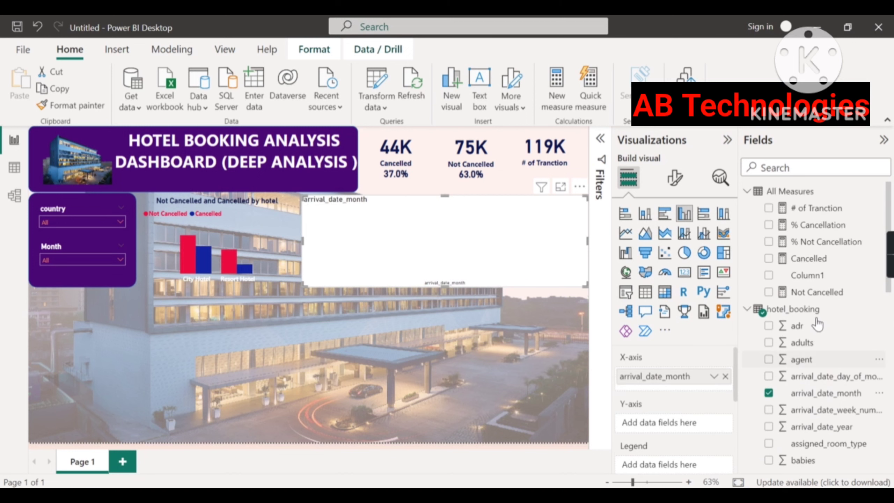
drag(811, 262, 665, 421)
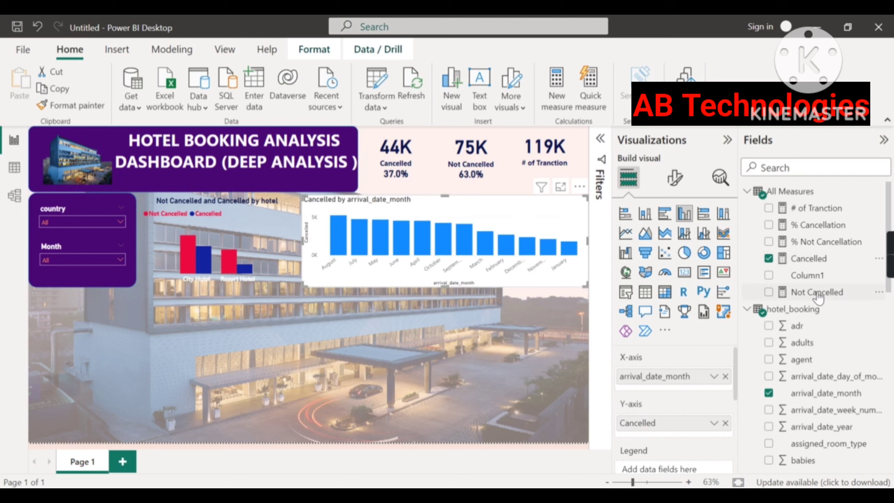
drag(816, 293, 667, 435)
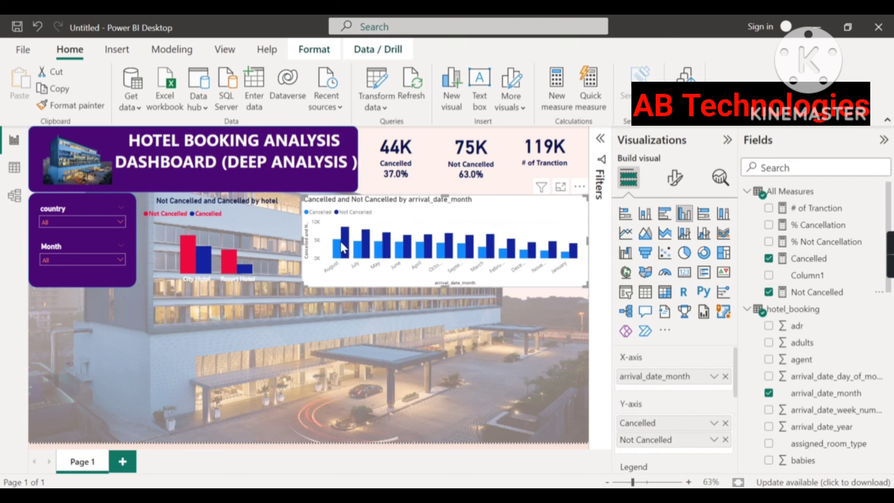
mouse_move(346, 254)
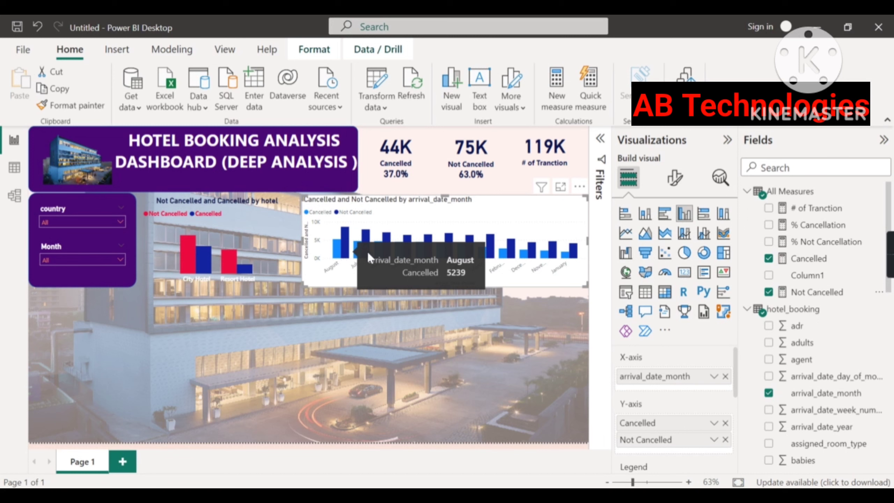
mouse_move(382, 253)
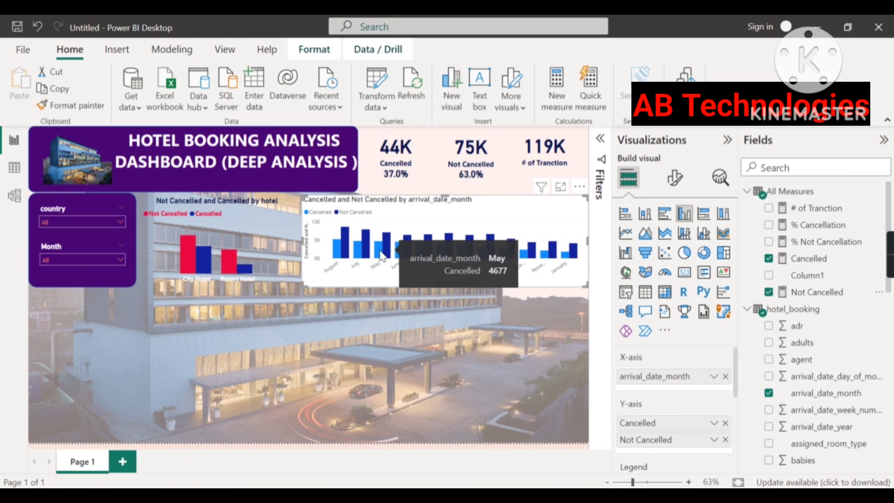
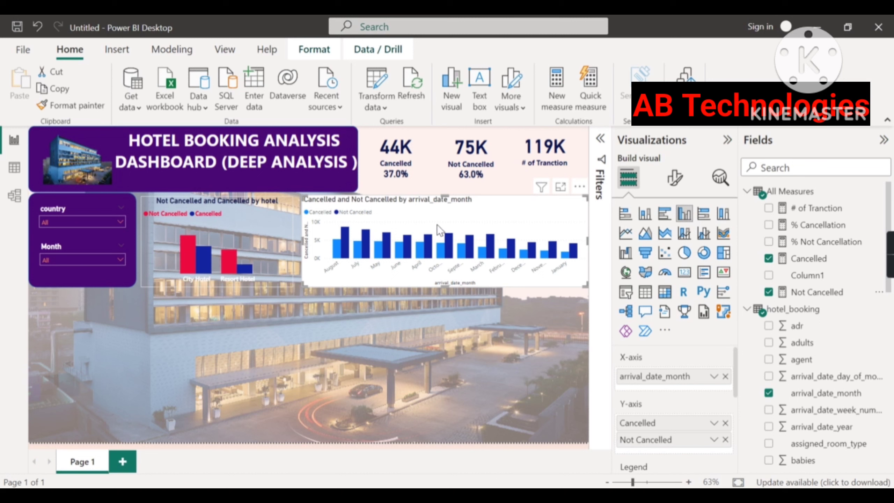
Step: Copy the hotel chart's formatting onto the month chart with Format painter
click(265, 225)
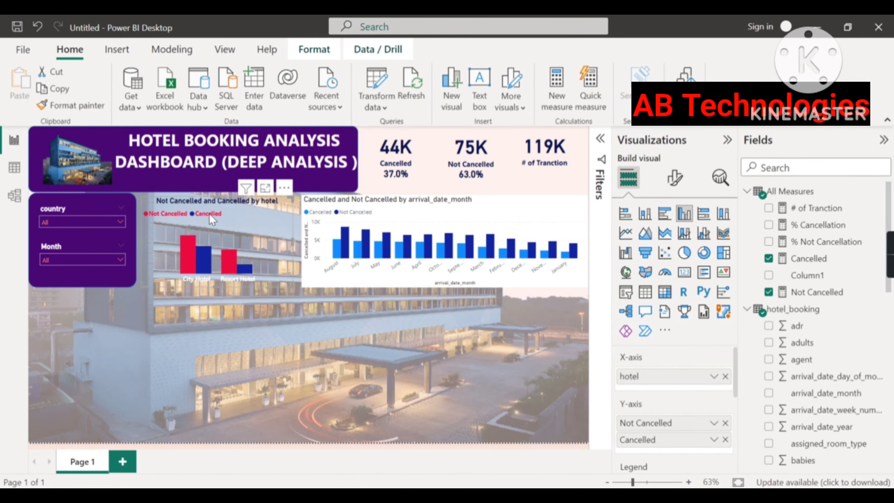
click(72, 106)
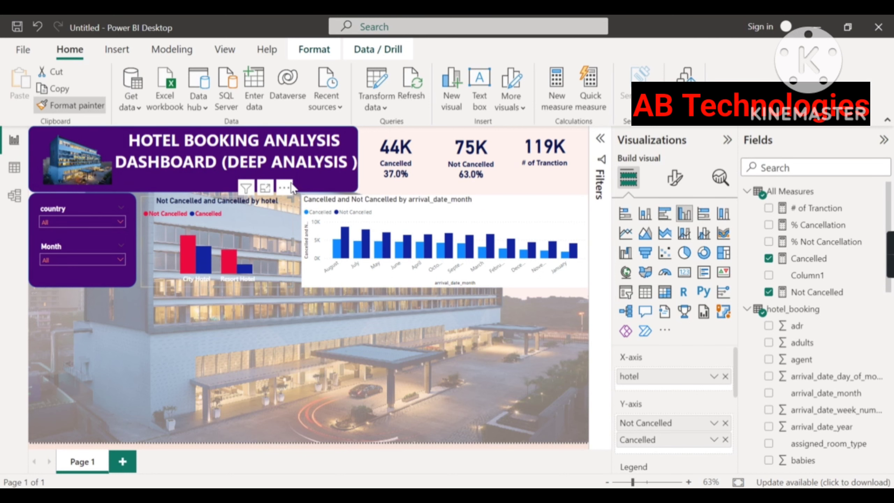
click(379, 221)
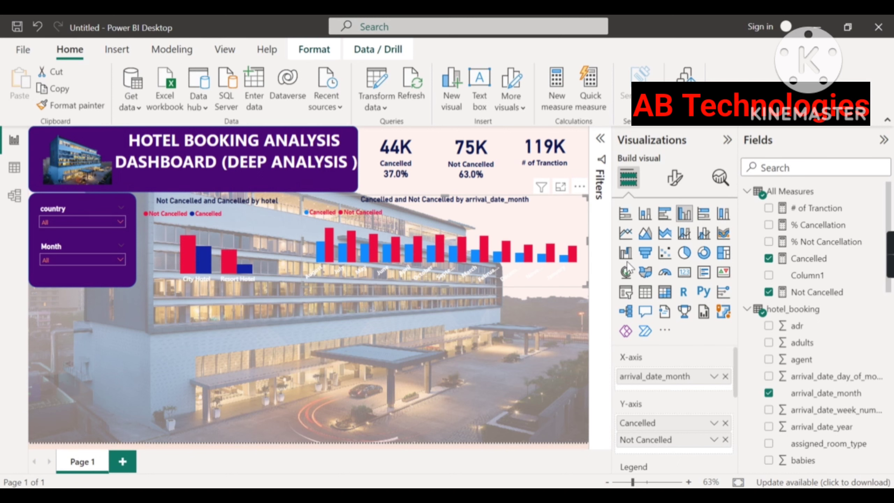
Step: Set the X-axis label colour of the month chart to dark blue
click(673, 178)
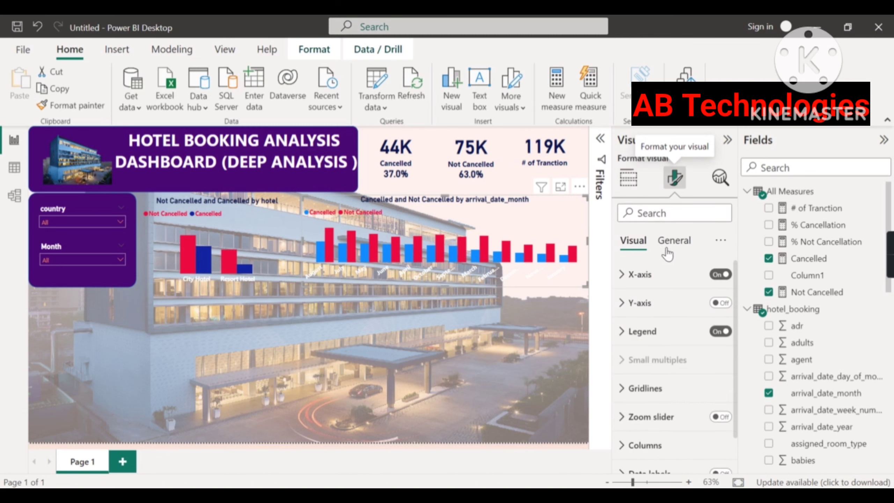
click(635, 274)
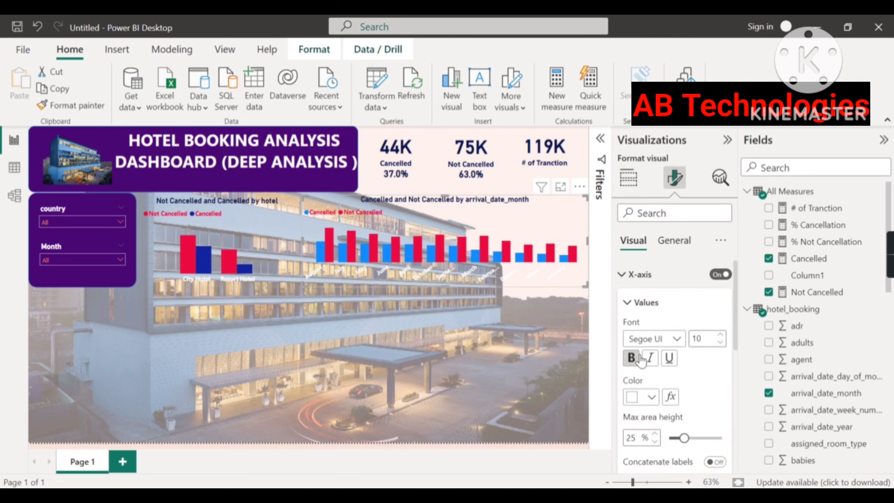
scroll(652, 366, down, 1)
click(652, 366)
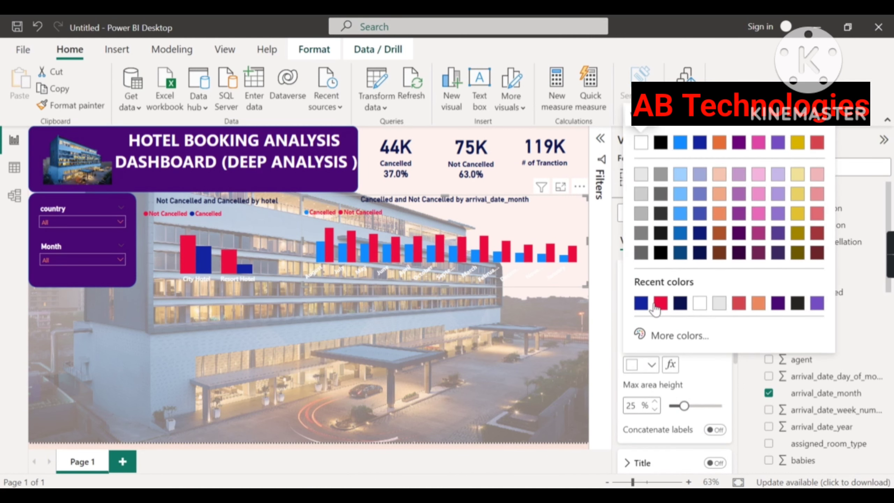
click(655, 305)
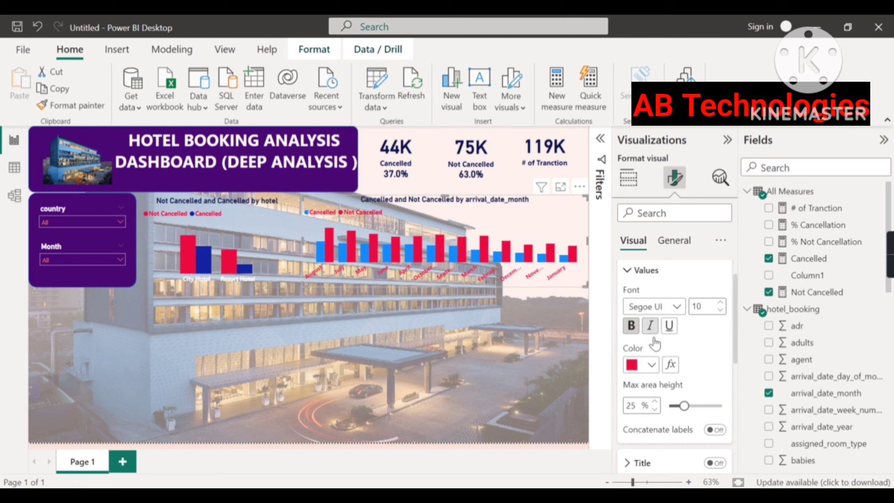
click(652, 365)
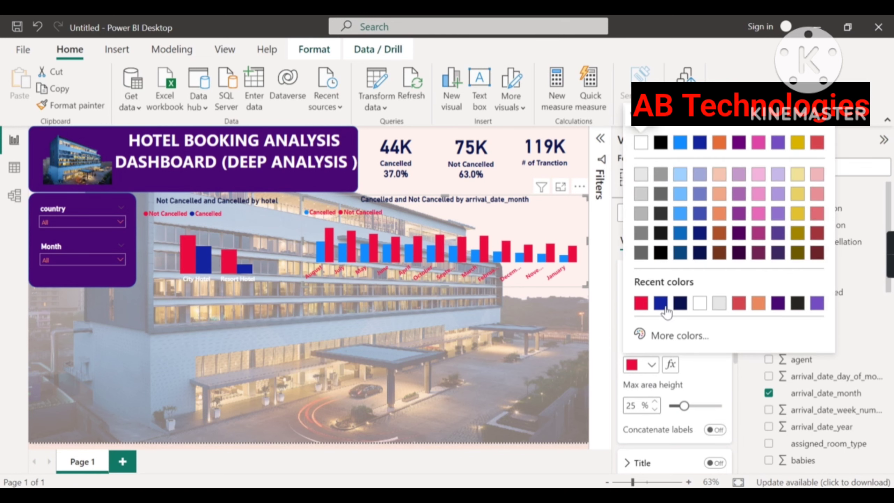
click(661, 305)
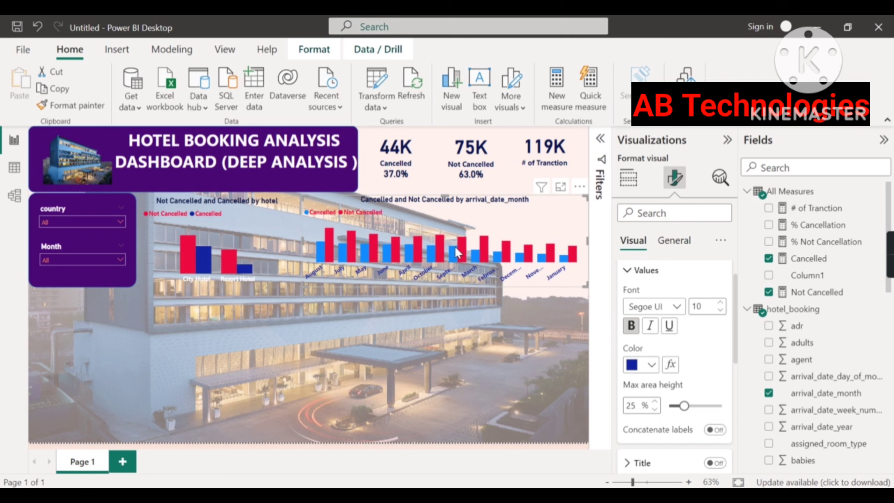
Step: Set the month chart's legend position to Top center
click(628, 271)
scroll(672, 317, down, 3)
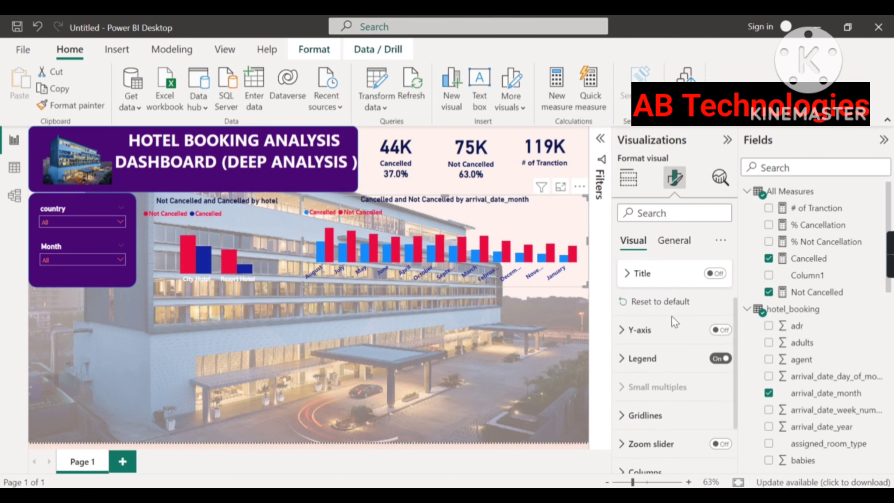
click(662, 329)
scroll(664, 333, down, 3)
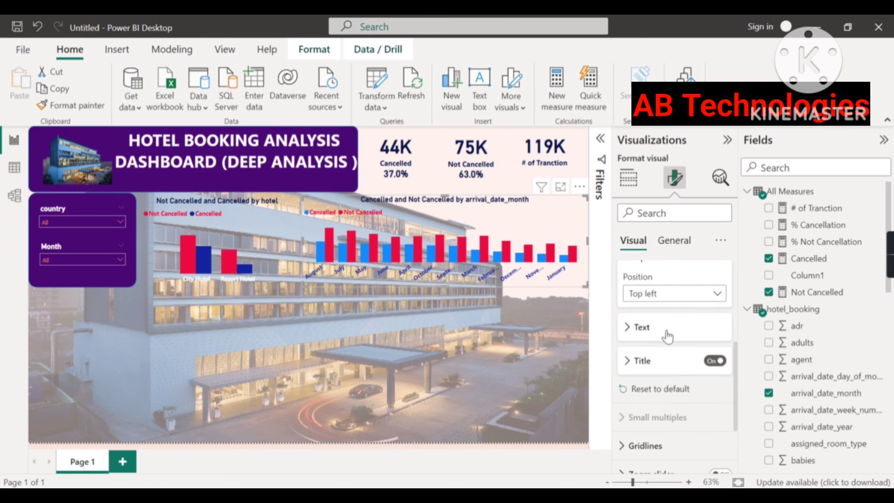
scroll(633, 313, up, 1)
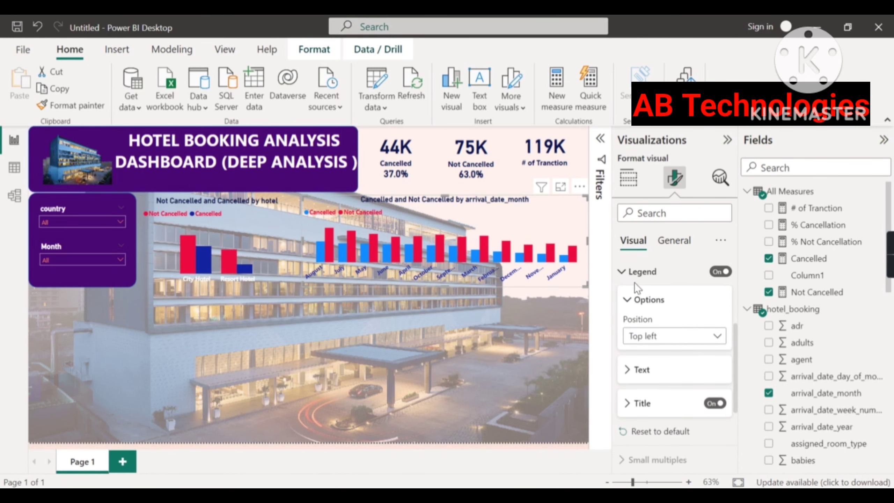
click(667, 337)
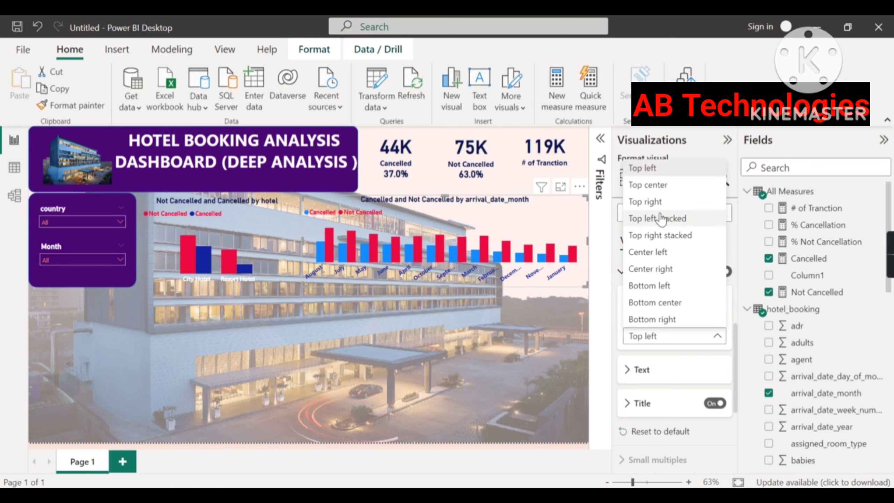
click(658, 188)
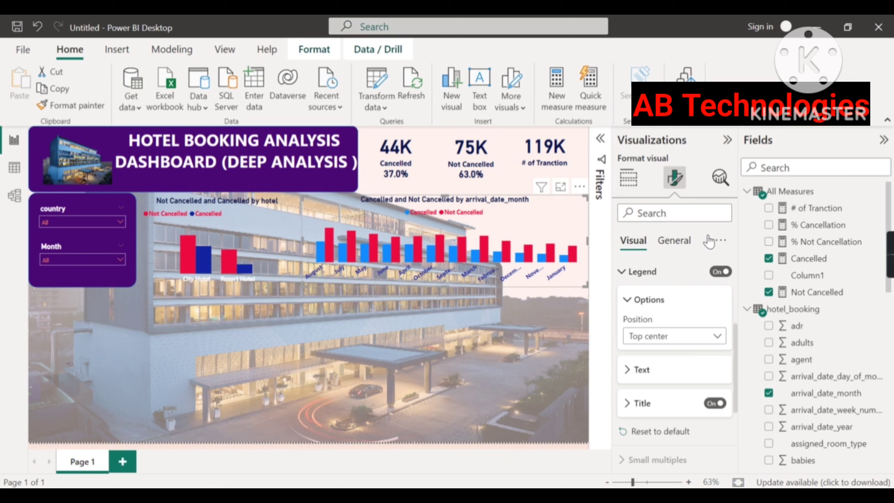
Step: Change the month chart's title text to "Cancelled and Not Cancelled by Month"
click(674, 242)
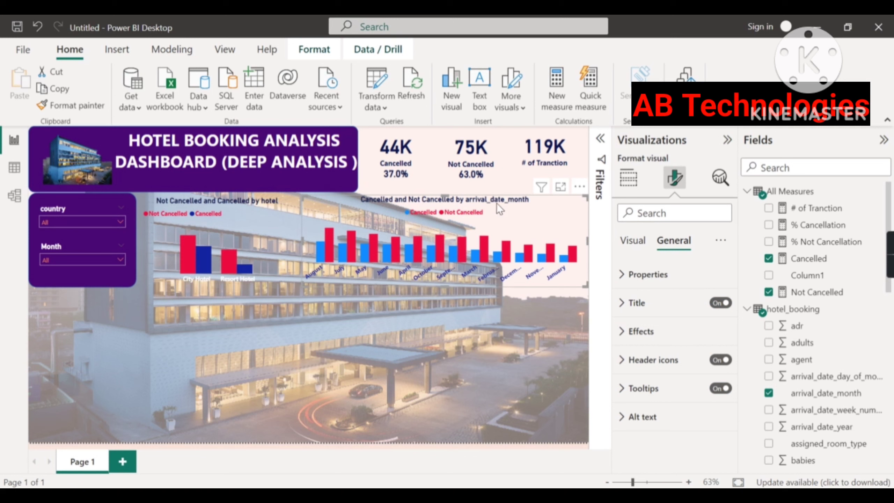
click(649, 307)
click(699, 345)
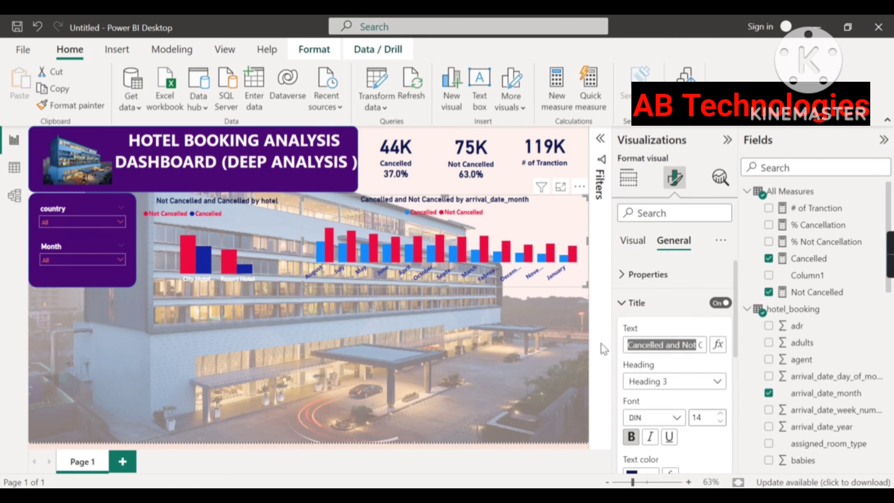
drag(661, 344, 679, 338)
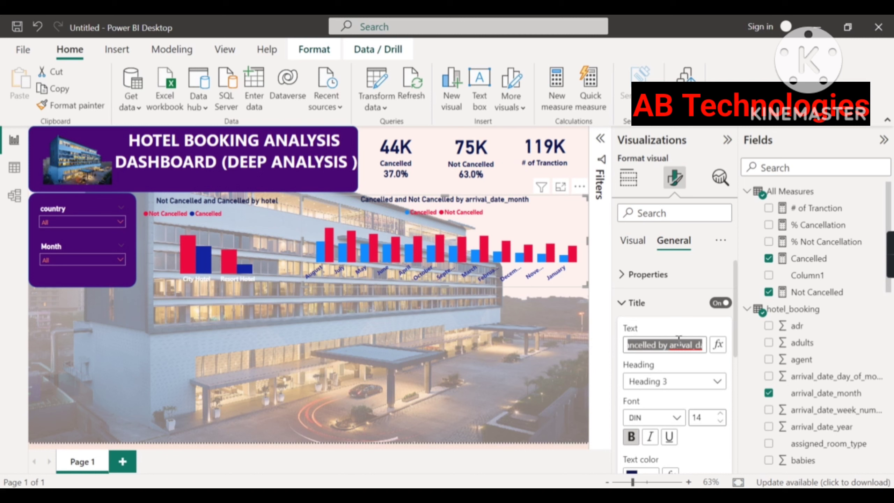
click(678, 344)
key(Right)
key(Right)
key(Right)
key(Right)
key(Right)
key(Right)
key(Right)
key(Right)
key(Right)
key(Right)
key(Right)
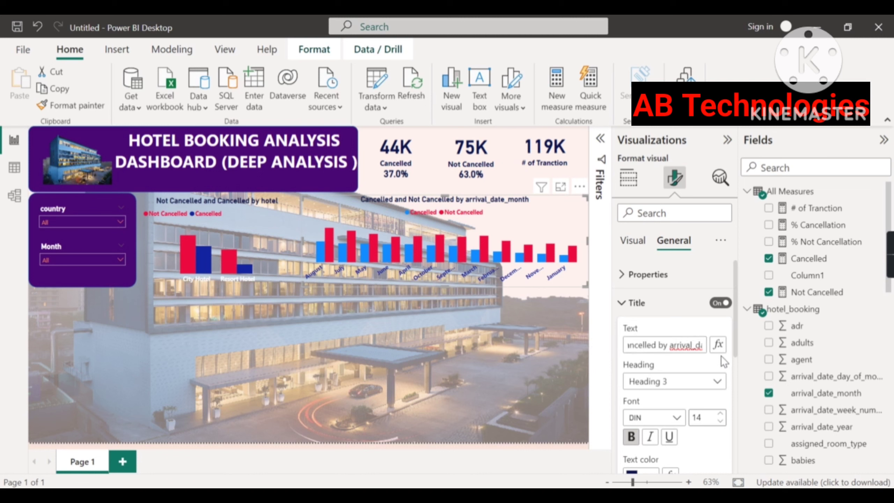
key(Right)
key(Right)
key(Right)
key(Right)
key(Right)
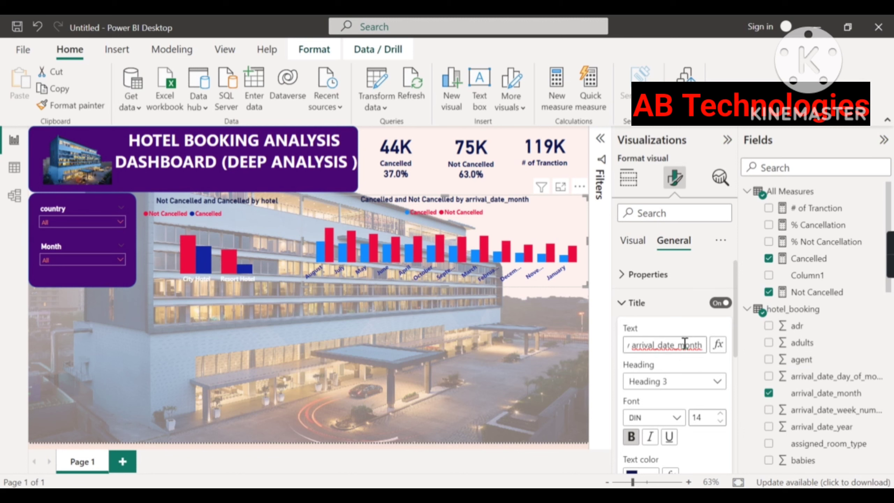
key(Left)
key(Left)
key(Left)
key(Left)
key(BackSpace)
key(BackSpace)
key(BackSpace)
key(BackSpace)
key(BackSpace)
key(BackSpace)
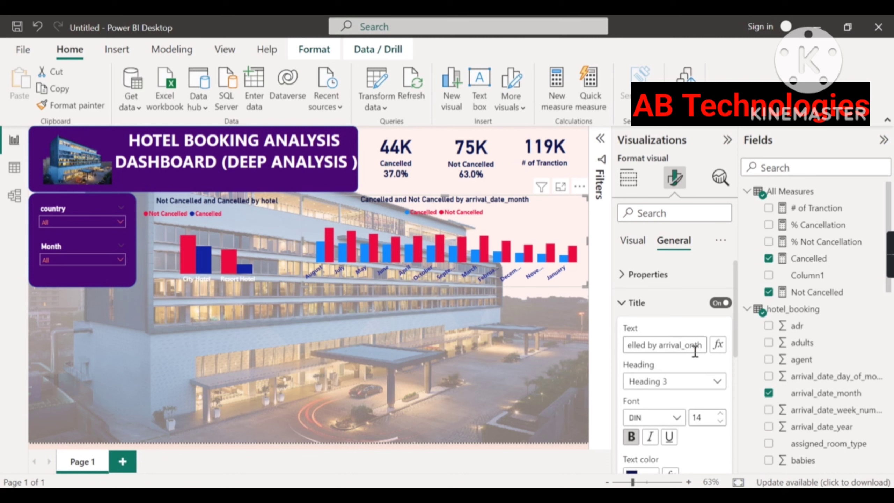
key(BackSpace)
key(BackSpace)
key(BackSpace)
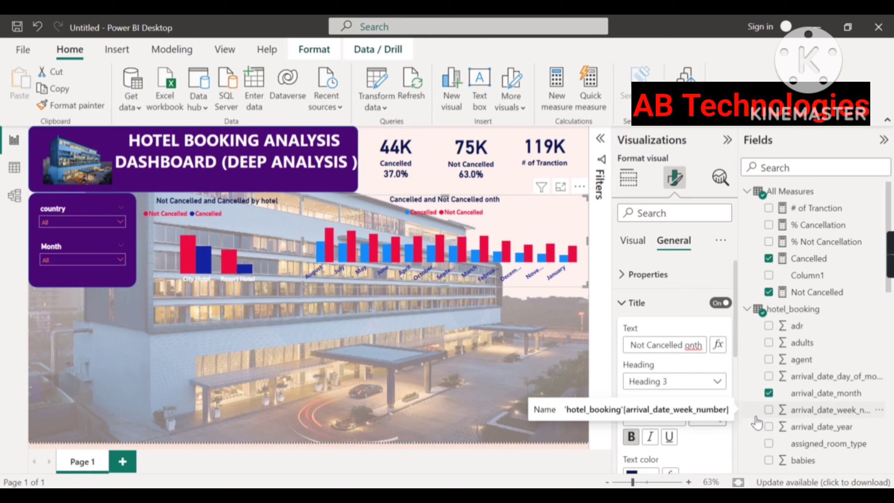
text(by M)
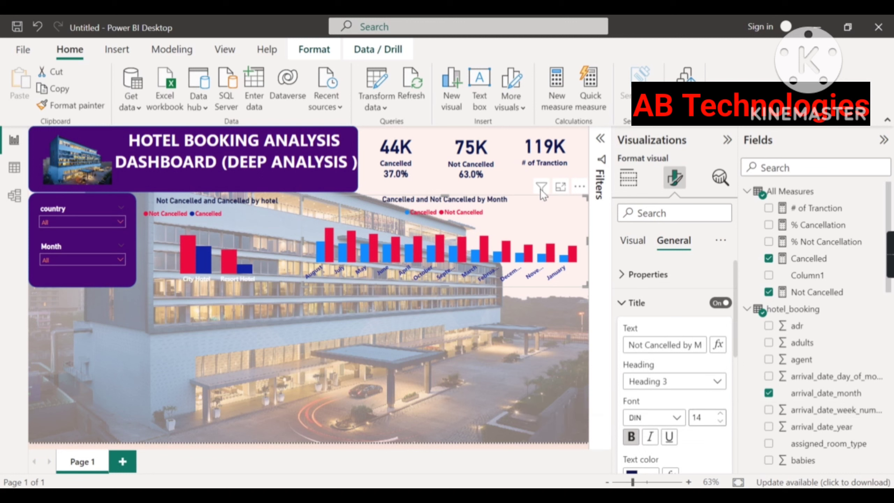
Step: Switch to the Word requirements document, highlight the top 10 cancelled bookings by country pie chart requirement, and return to the Power BI report
click(461, 286)
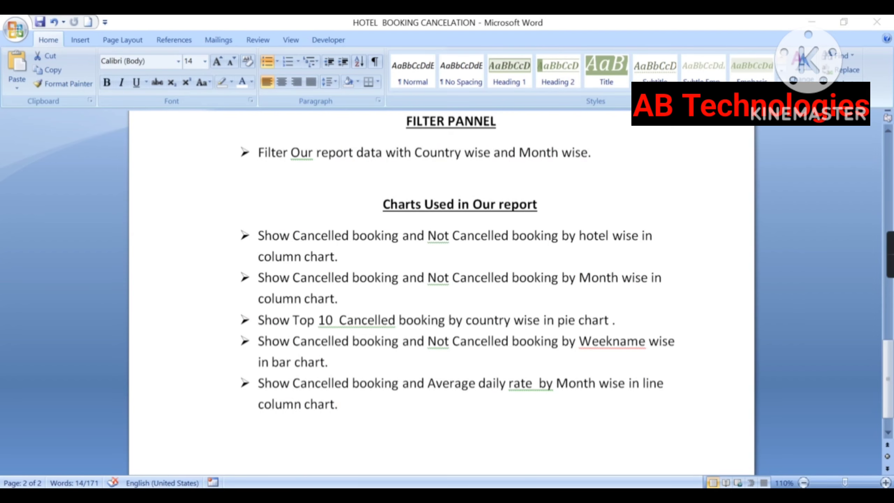
drag(259, 319, 625, 320)
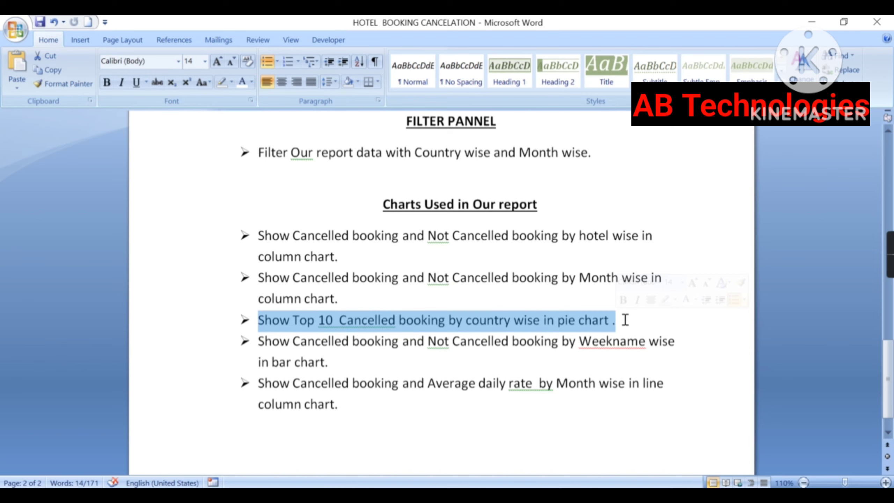
click(625, 320)
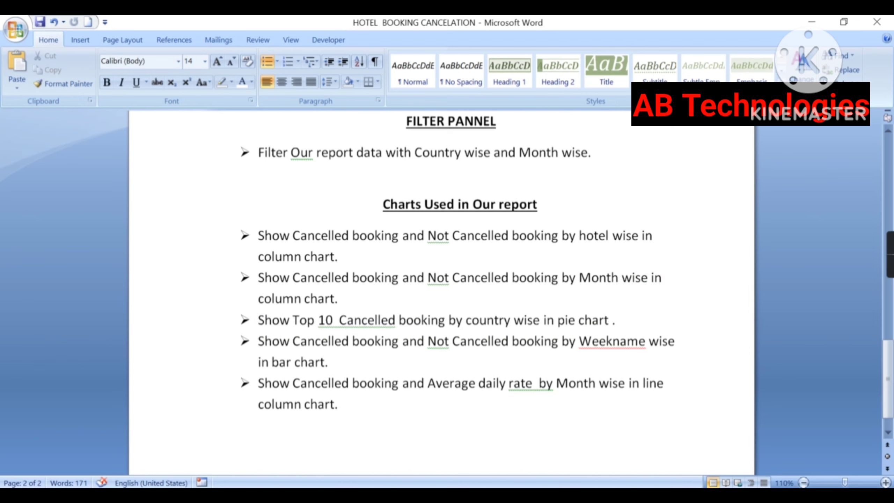
click(464, 459)
click(464, 459)
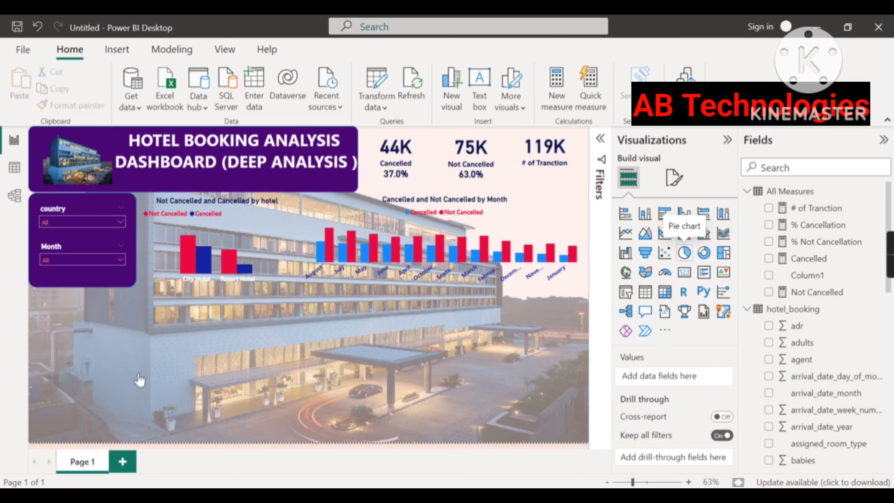
Step: Place a pie chart directly below the slicer panel and assign the country field to its legend
drag(108, 320, 108, 329)
drag(131, 386, 141, 440)
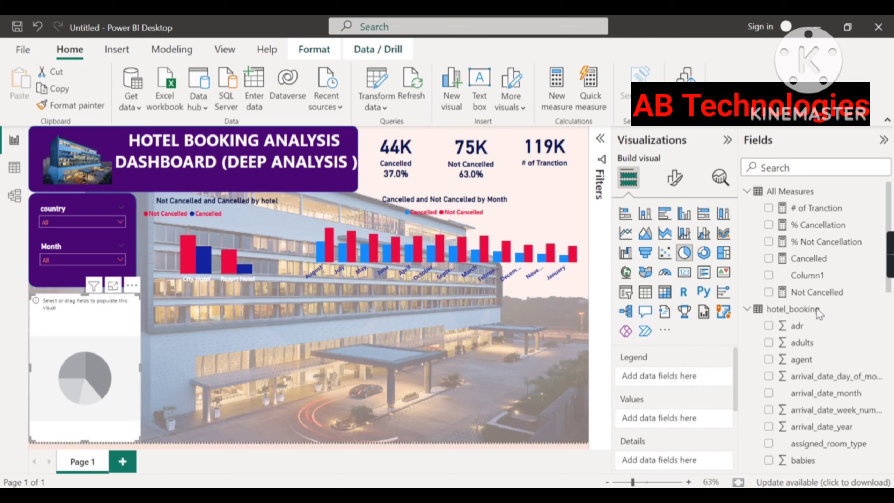
scroll(827, 264, down, 3)
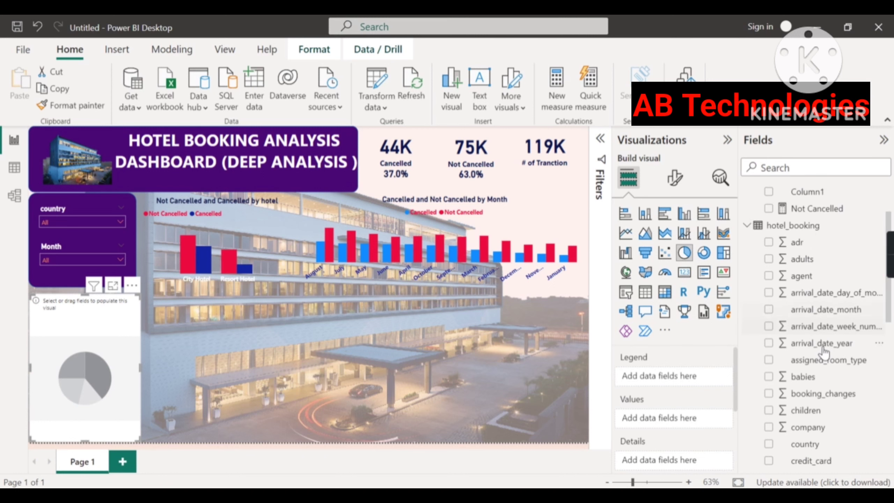
scroll(824, 351, down, 2)
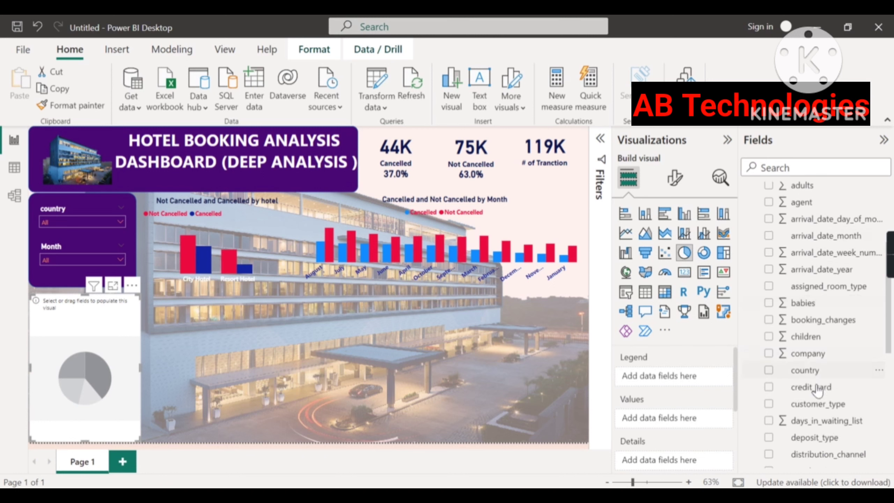
scroll(817, 390, down, 1)
scroll(817, 392, down, 3)
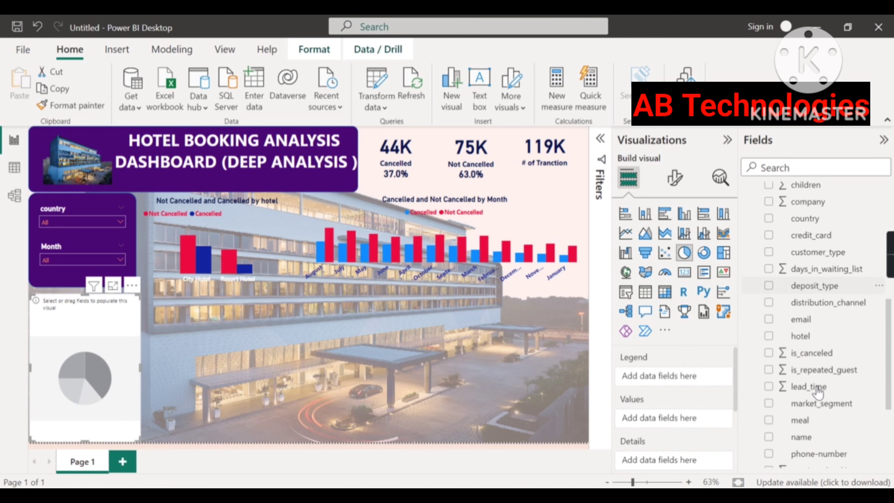
scroll(818, 391, up, 2)
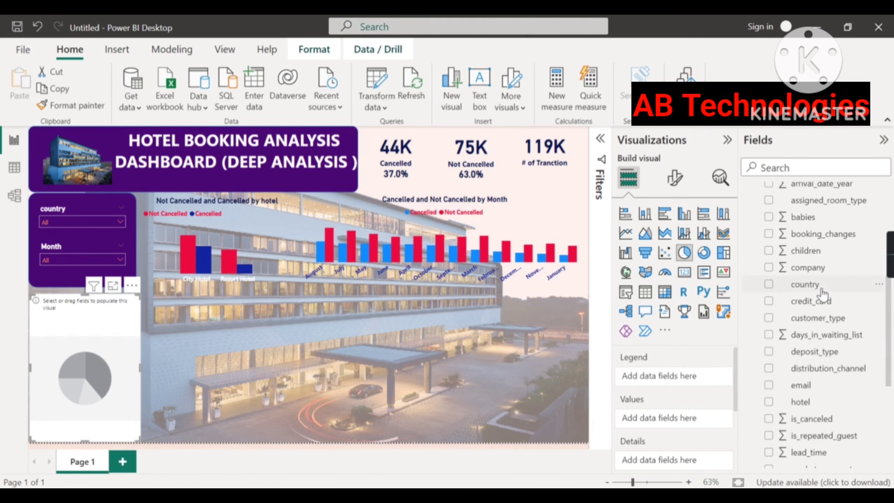
drag(817, 287, 776, 399)
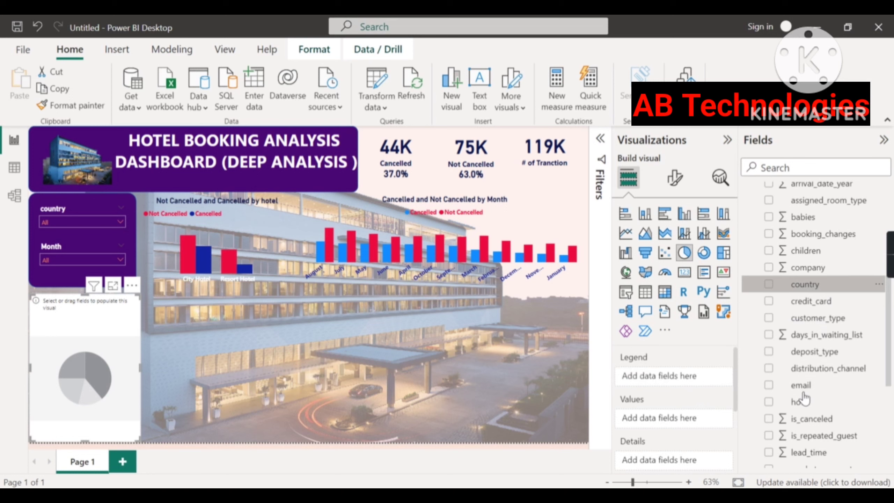
Step: Add the Cancelled measure as the values of the country pie chart
scroll(805, 400, up, 3)
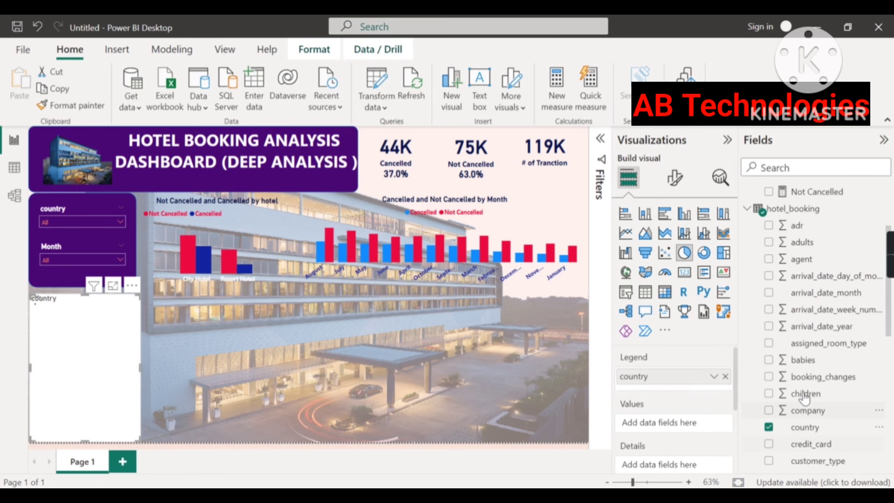
scroll(803, 393, up, 1)
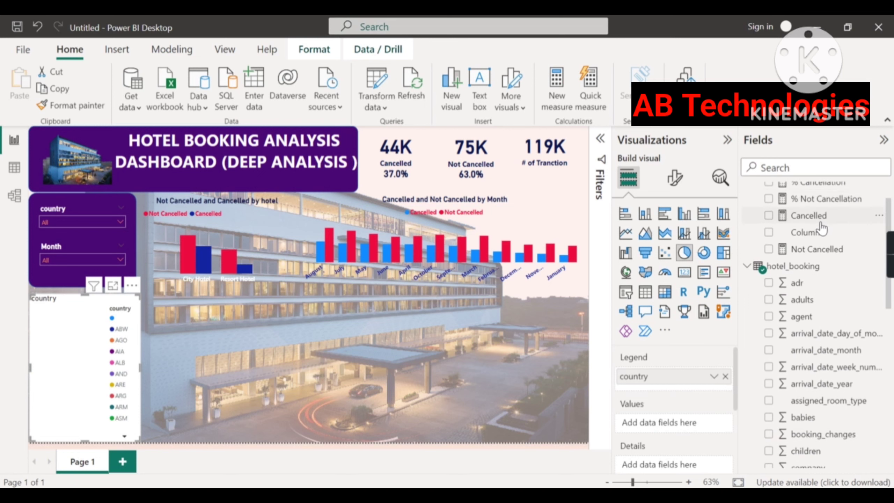
drag(820, 222, 689, 426)
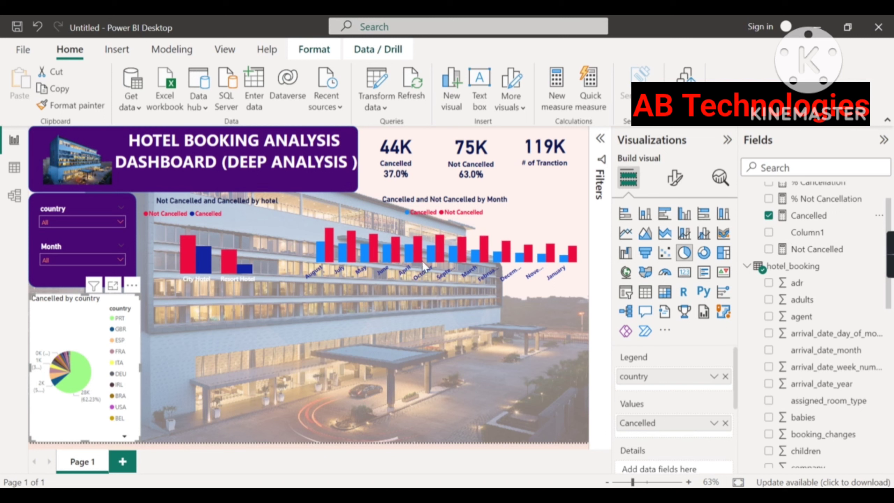
Step: Filter the pie chart's country field with Top N, showing the top 10 items by the Cancelled measure
click(600, 155)
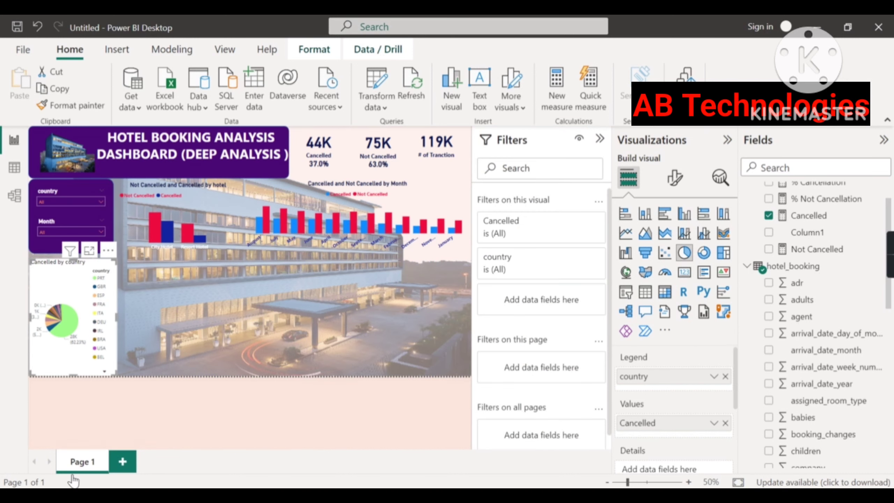
mouse_move(510, 233)
click(580, 221)
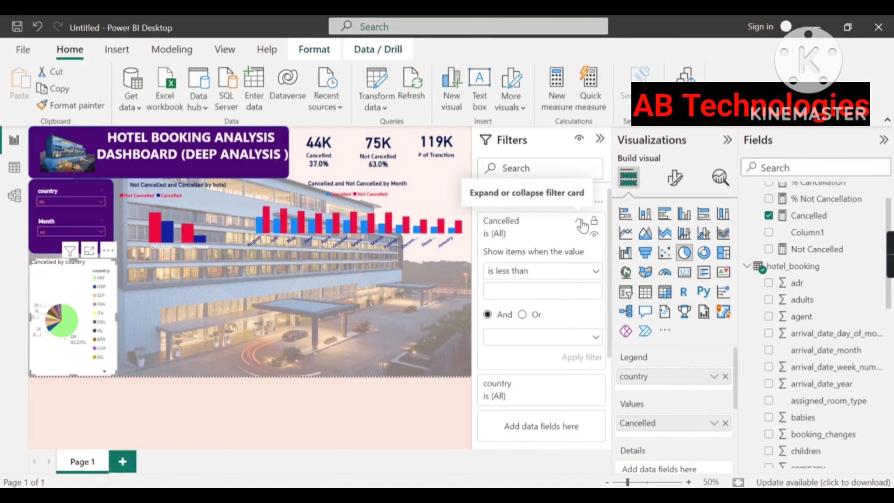
click(578, 232)
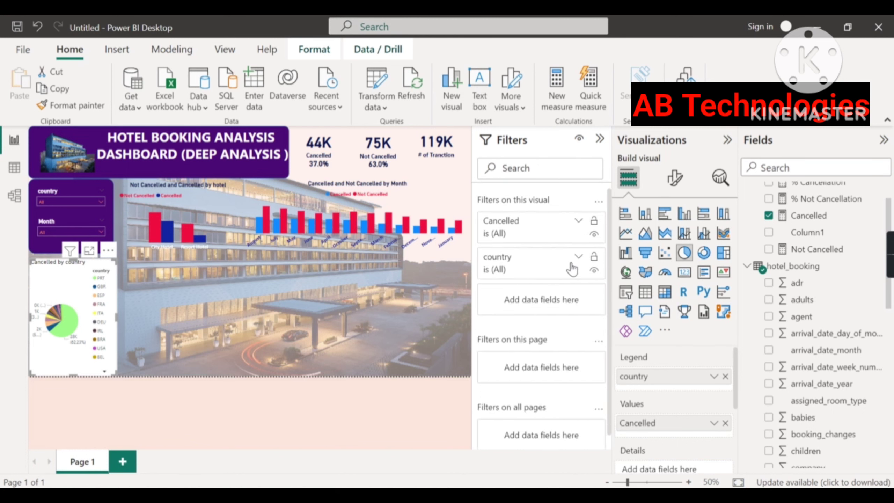
click(578, 258)
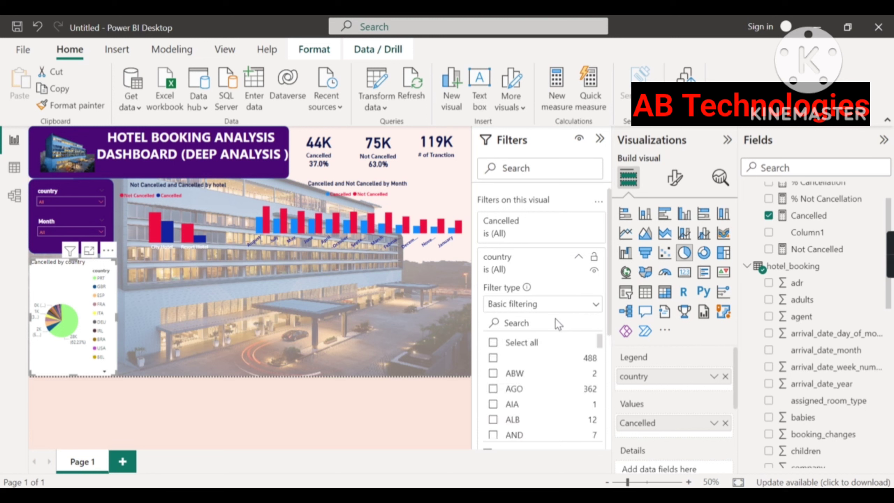
click(563, 304)
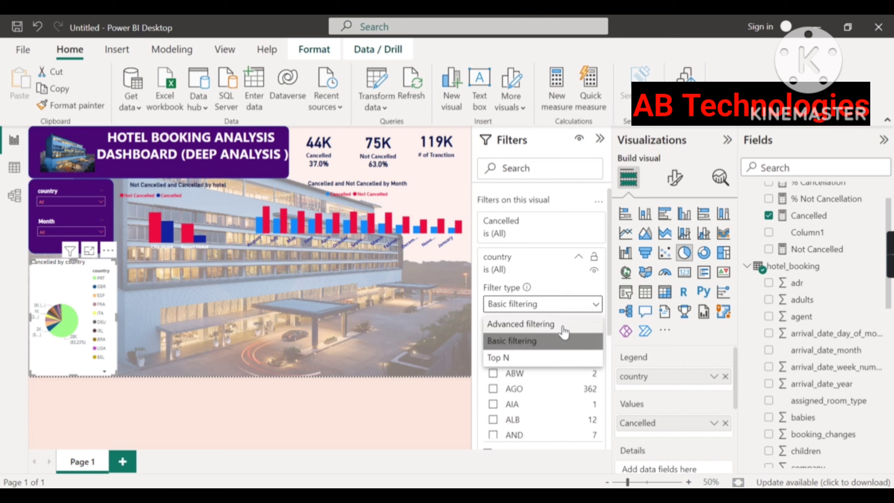
click(550, 358)
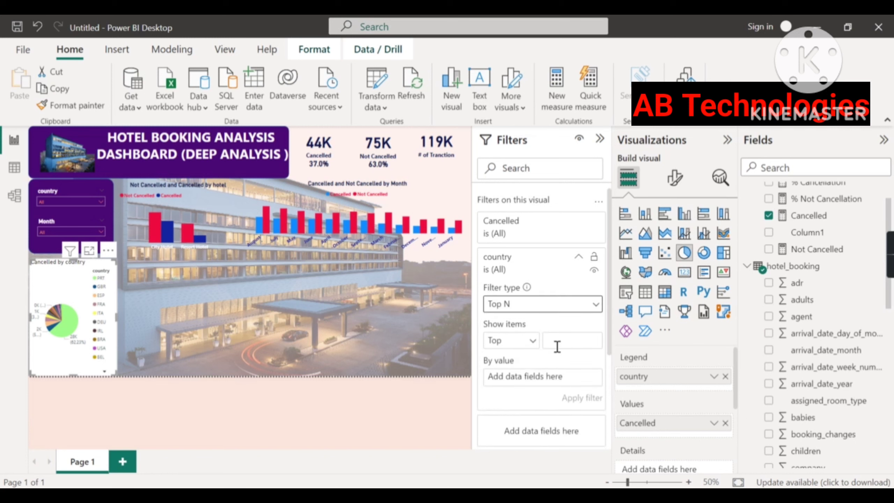
click(566, 339)
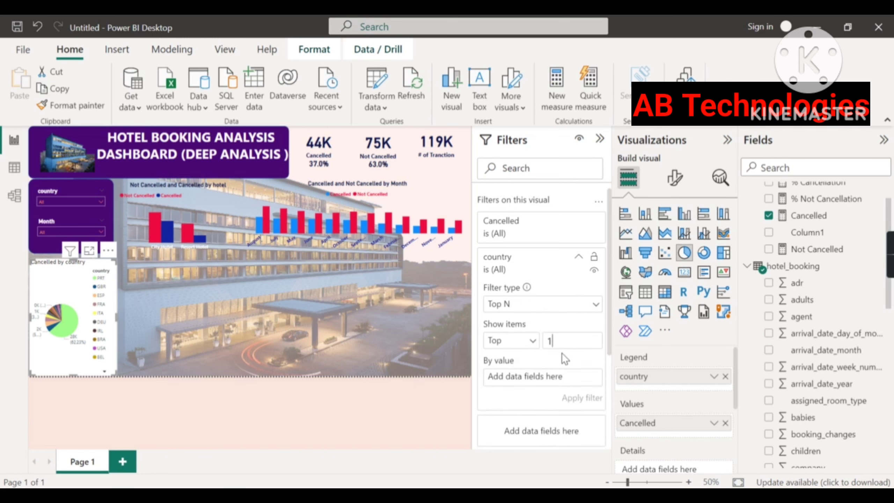
text(10)
drag(821, 225, 543, 377)
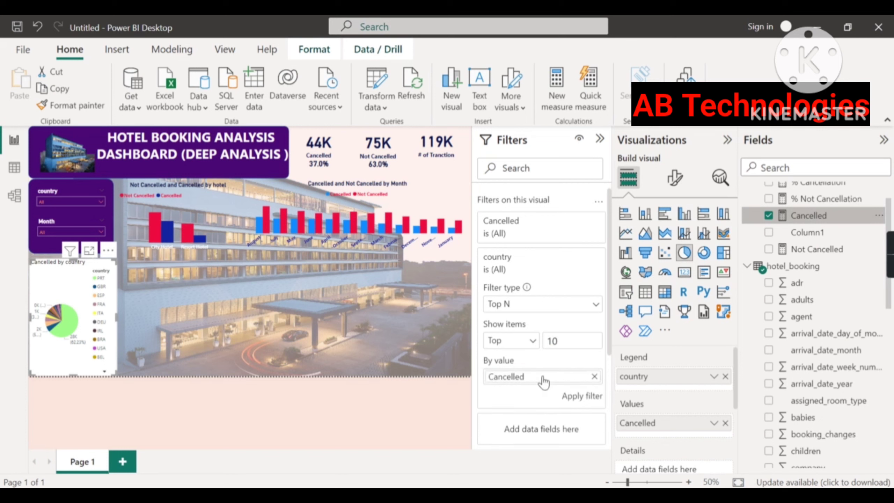
click(582, 397)
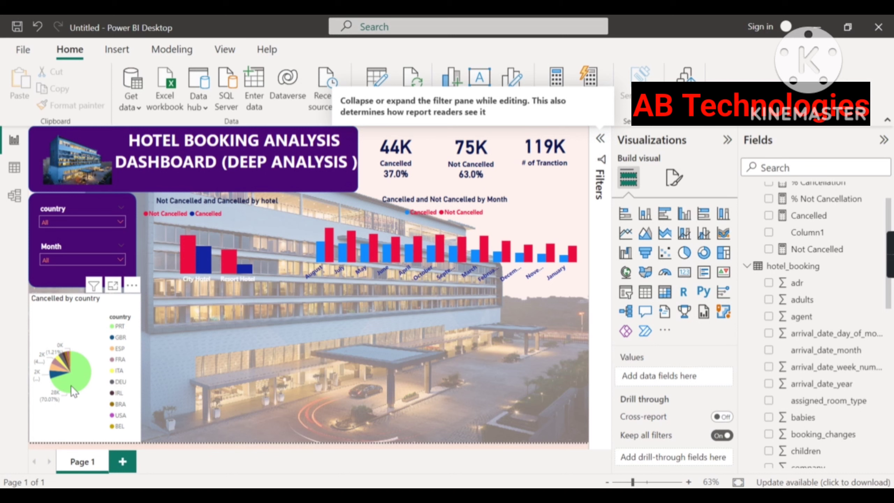
Step: Turn off the background of the cancelled by country pie chart
mouse_move(88, 371)
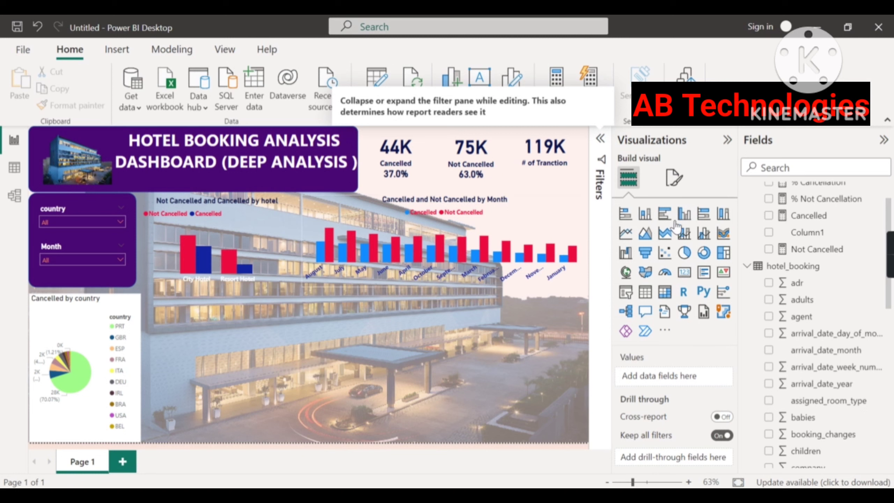
click(676, 180)
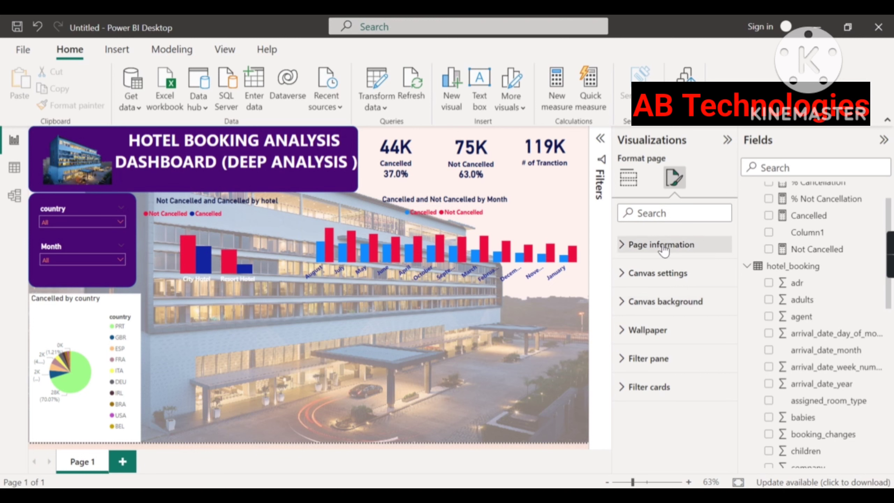
mouse_move(125, 312)
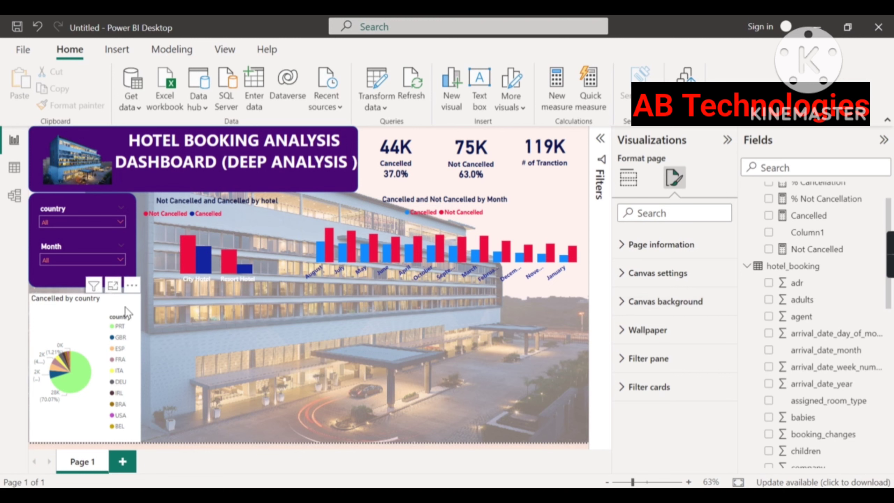
click(125, 312)
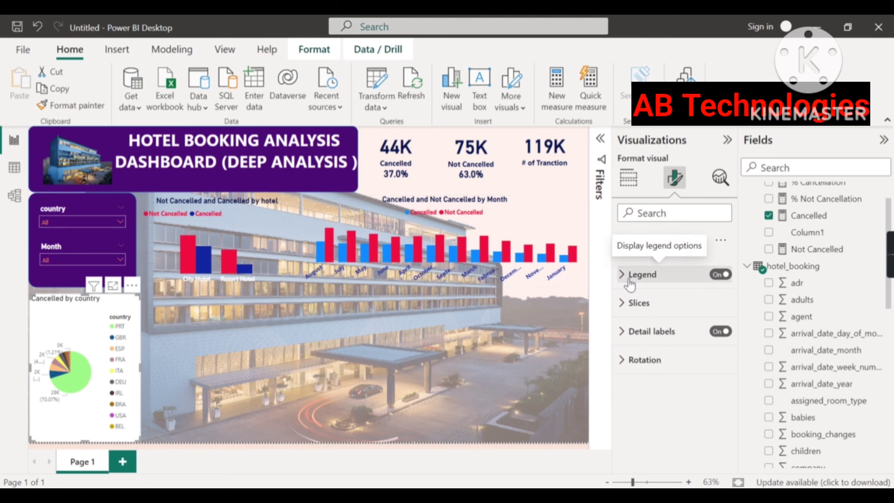
click(674, 241)
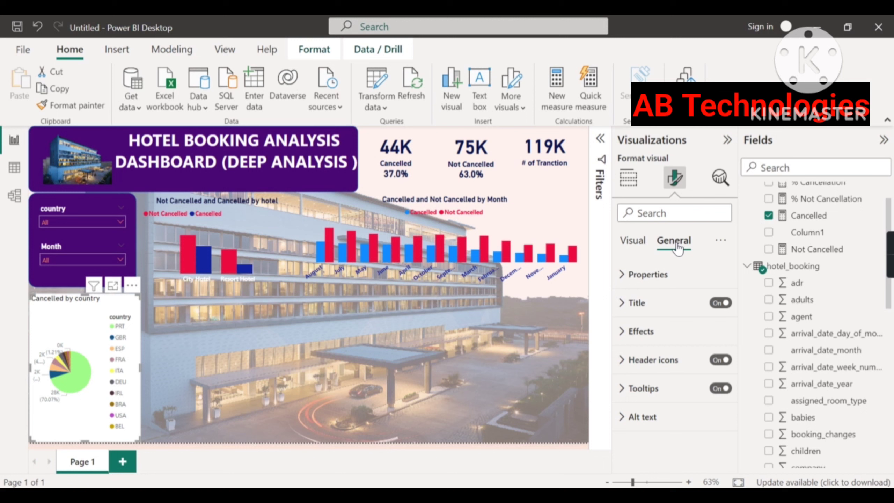
click(665, 333)
click(711, 363)
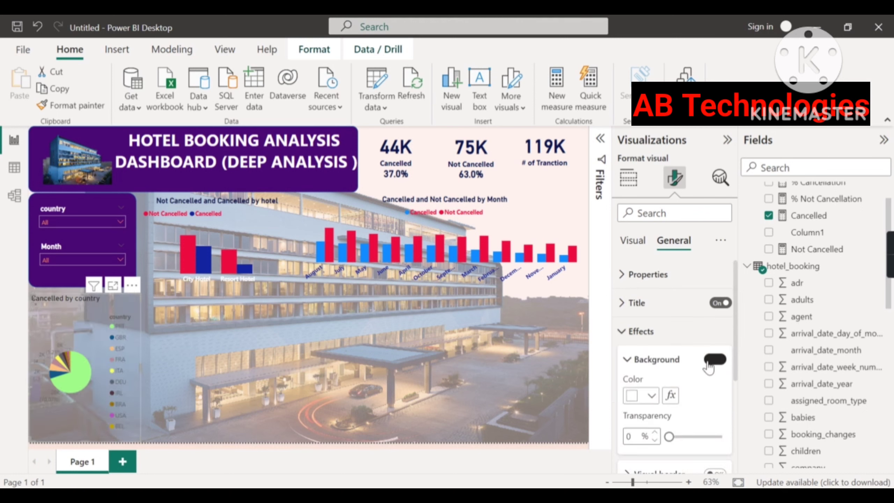
Step: Set the pie chart's legend text to dark blue and bold
click(632, 241)
click(636, 274)
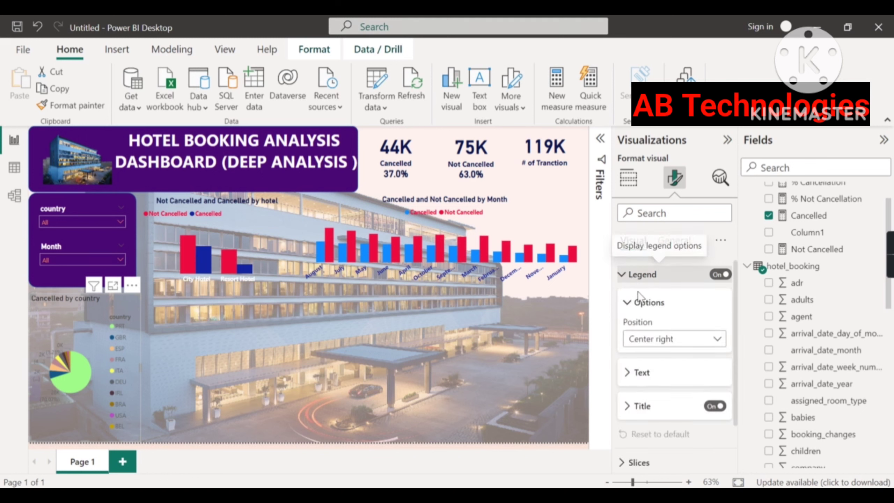
click(636, 374)
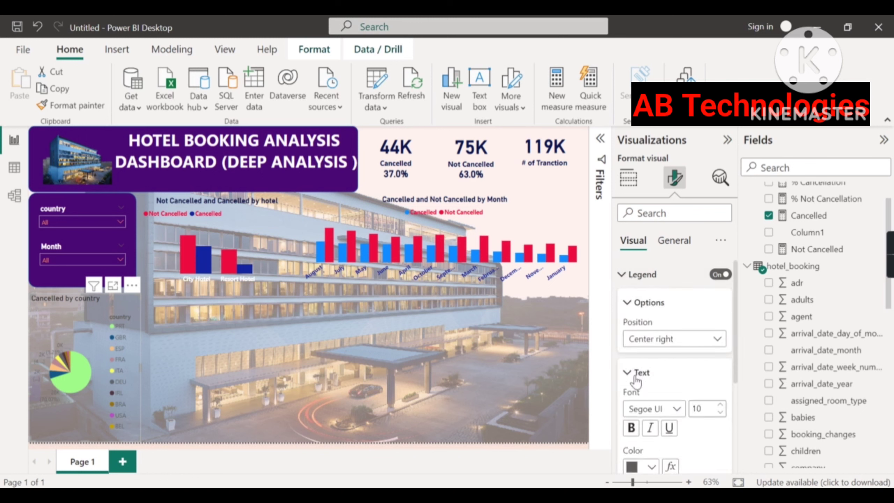
scroll(645, 430, down, 1)
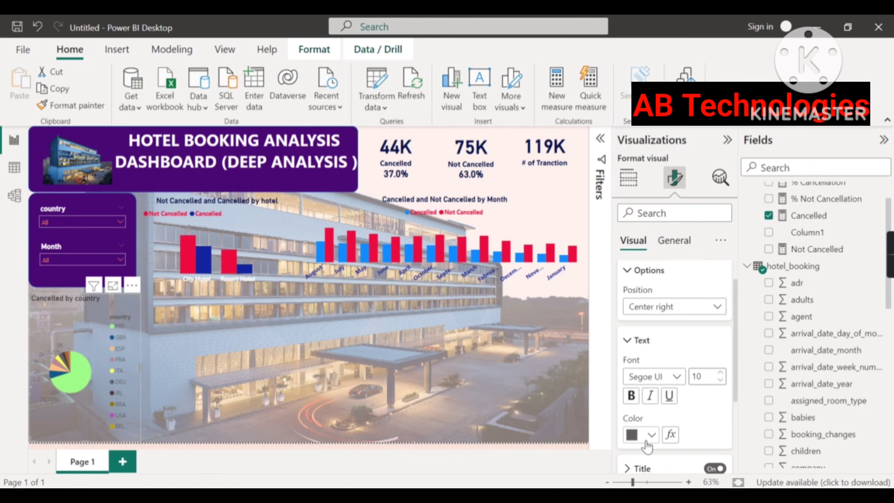
click(646, 440)
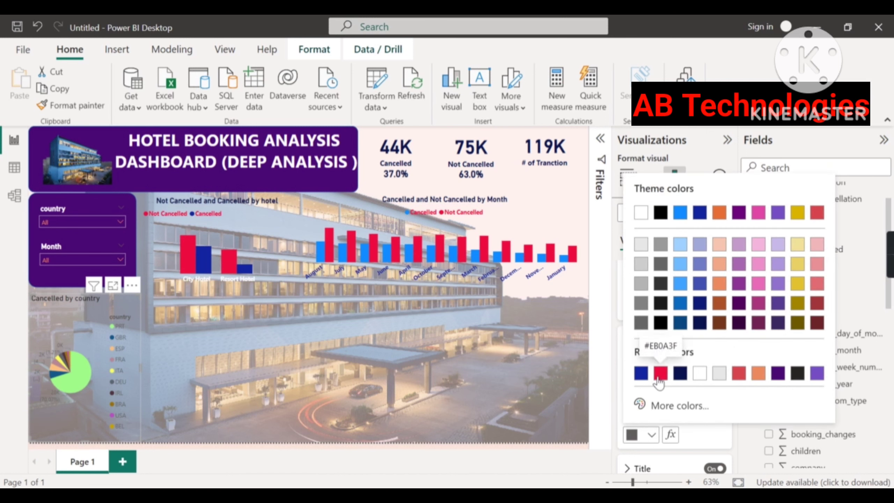
click(641, 375)
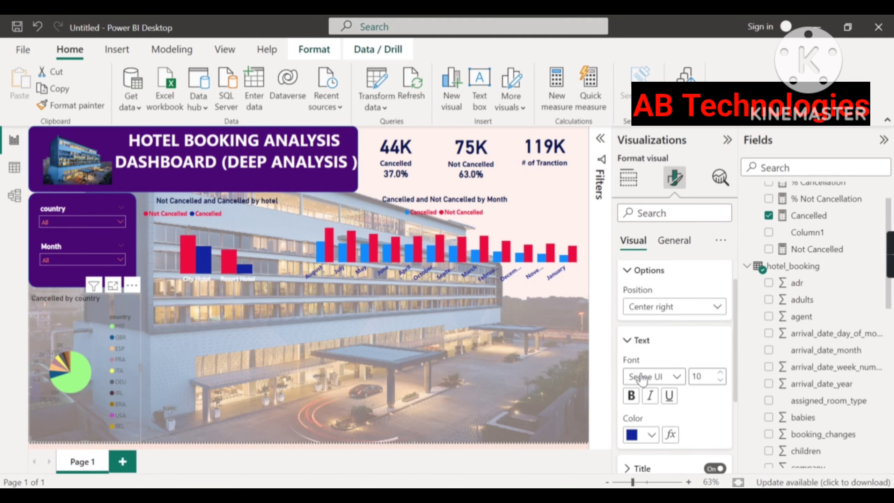
click(632, 400)
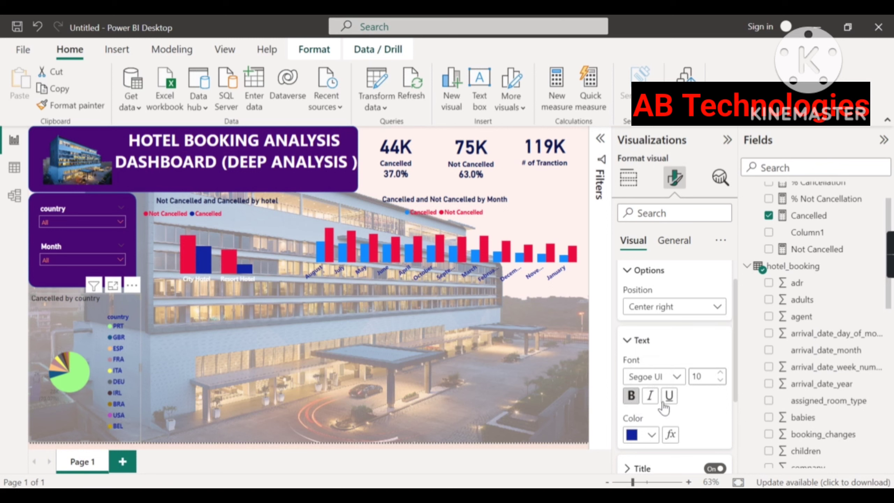
click(628, 340)
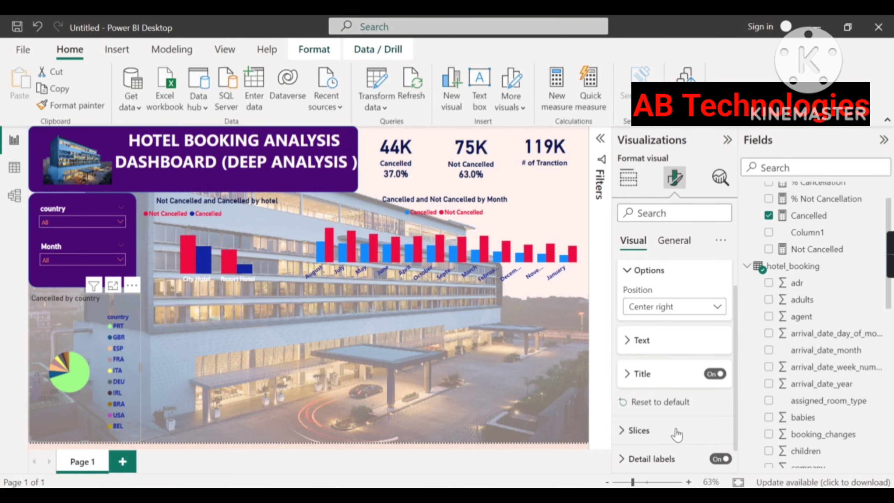
Step: Try red and white as the color of the pie chart's detail label values
scroll(673, 422, down, 1)
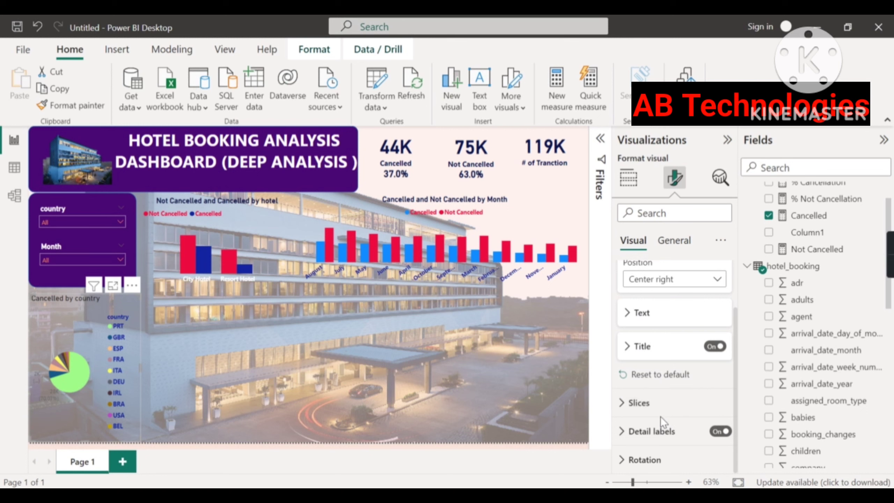
click(671, 423)
scroll(671, 421, down, 3)
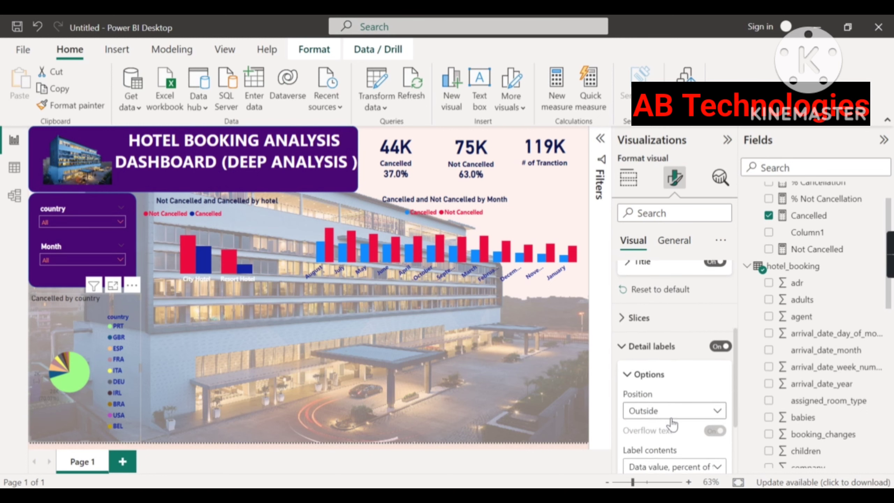
click(648, 436)
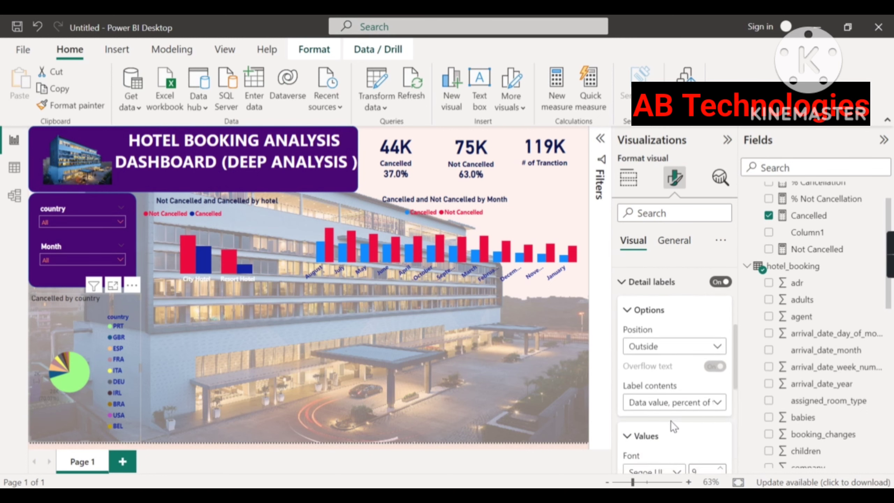
scroll(662, 430, down, 3)
click(651, 436)
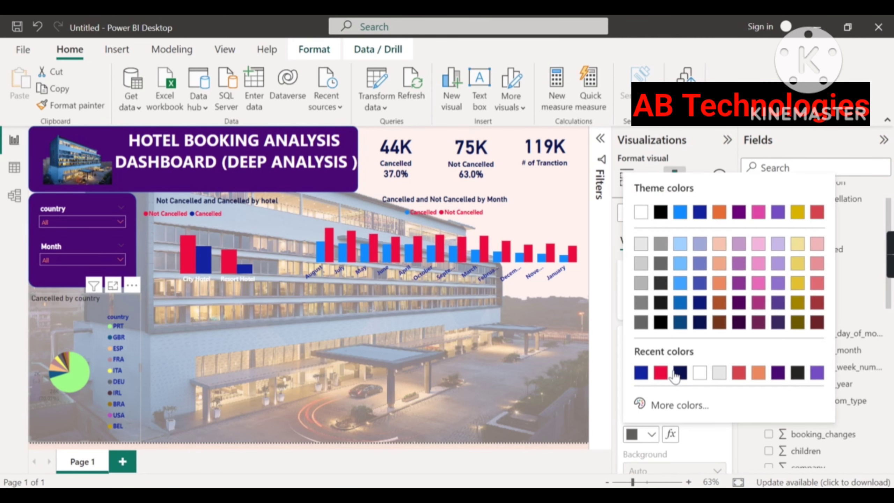
click(661, 373)
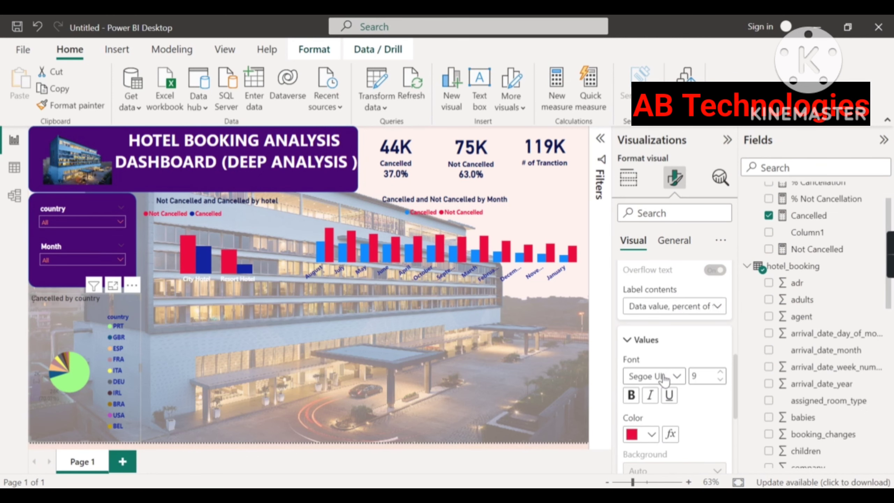
click(652, 436)
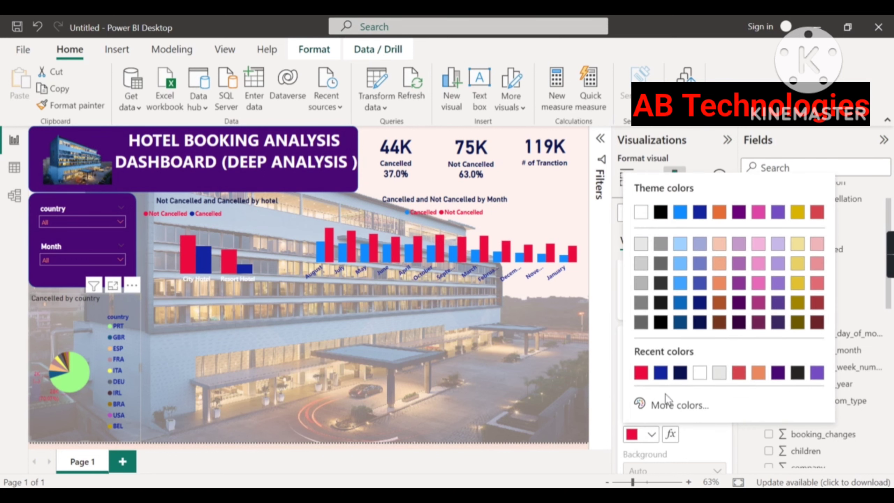
click(643, 214)
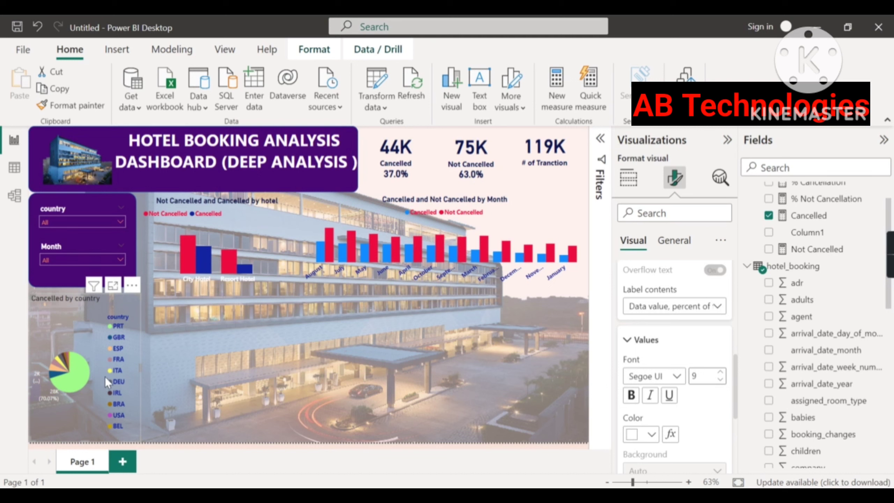
Step: Widen the cancelled by country pie chart and set its detail label contents to Percent of total
drag(139, 366, 167, 368)
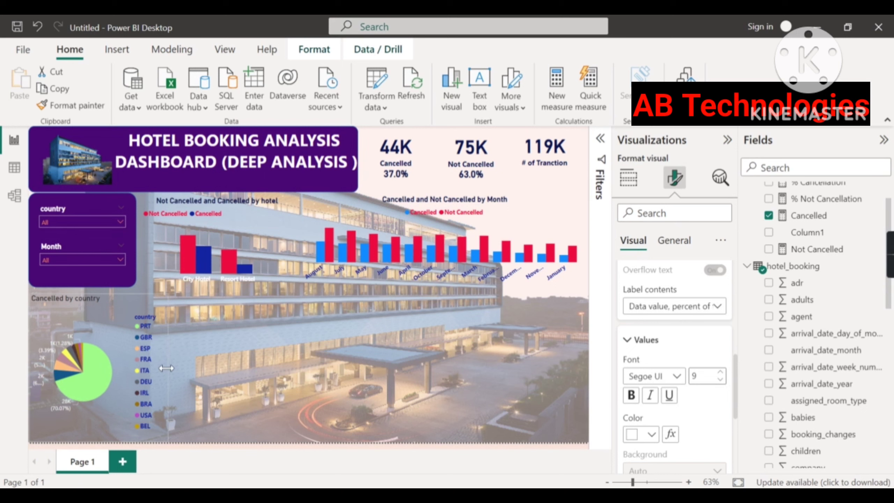
scroll(648, 380, down, 3)
scroll(668, 411, down, 2)
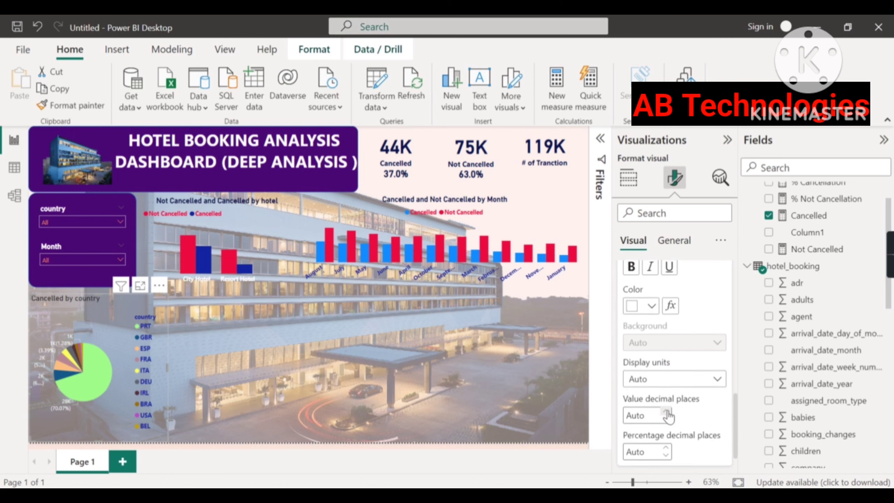
scroll(668, 411, up, 3)
scroll(668, 411, up, 1)
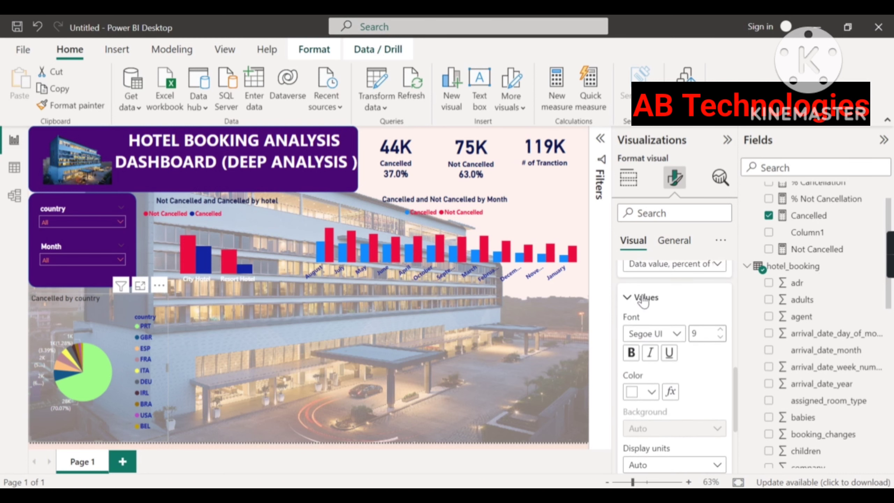
click(638, 299)
scroll(659, 356, up, 2)
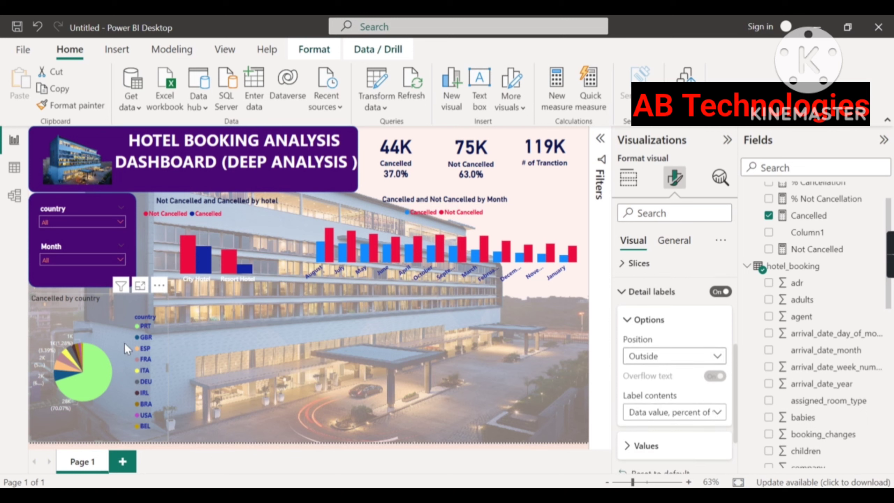
click(689, 413)
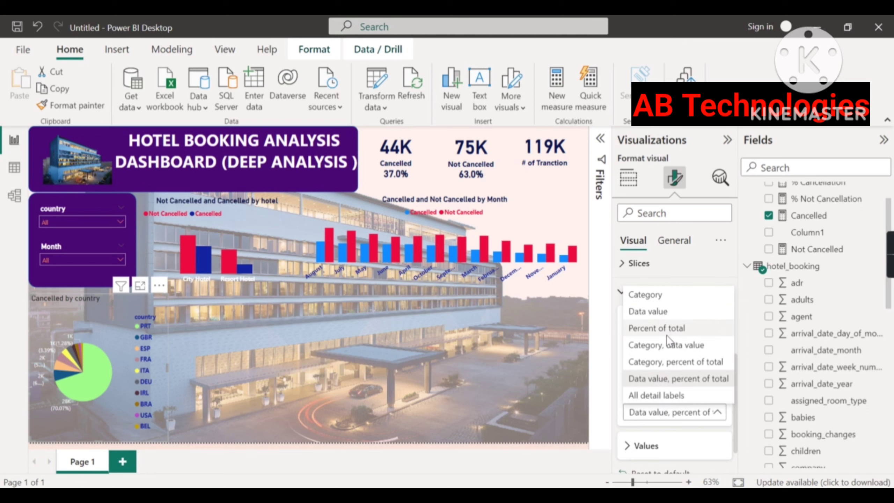
click(659, 341)
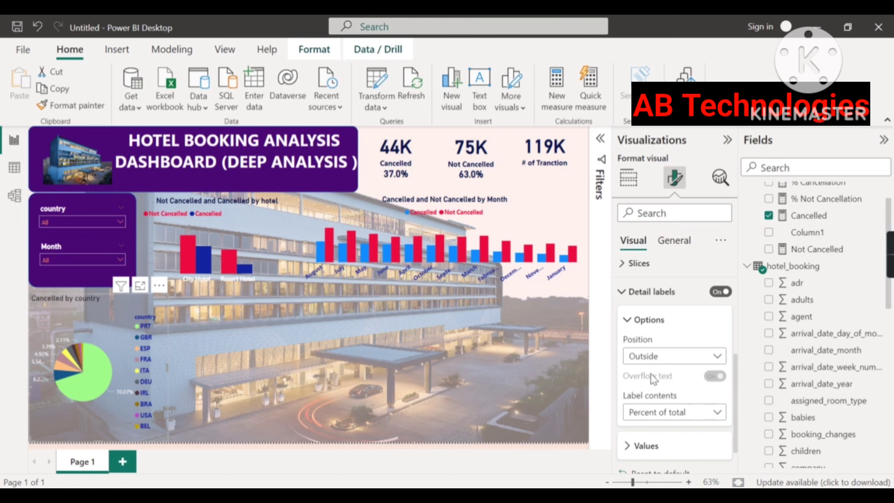
Step: Set the pie chart's detail label values to dark blue and bold
scroll(652, 371, down, 1)
scroll(653, 371, down, 1)
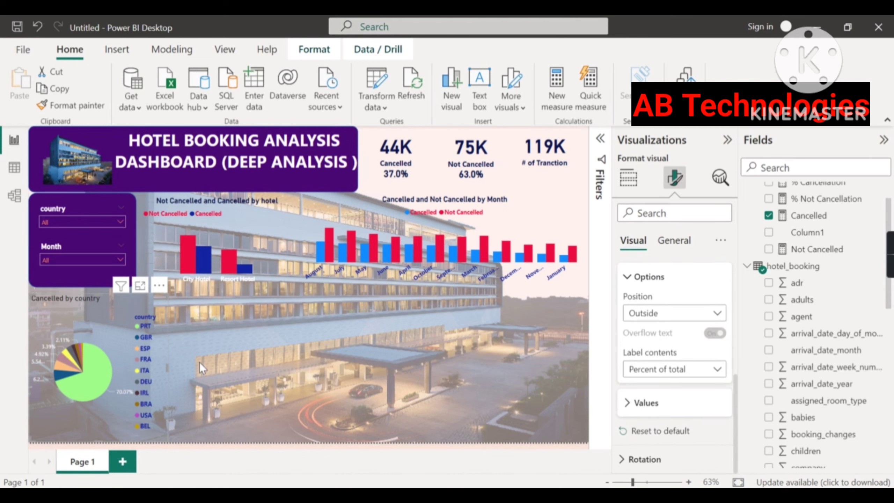
scroll(675, 337, up, 1)
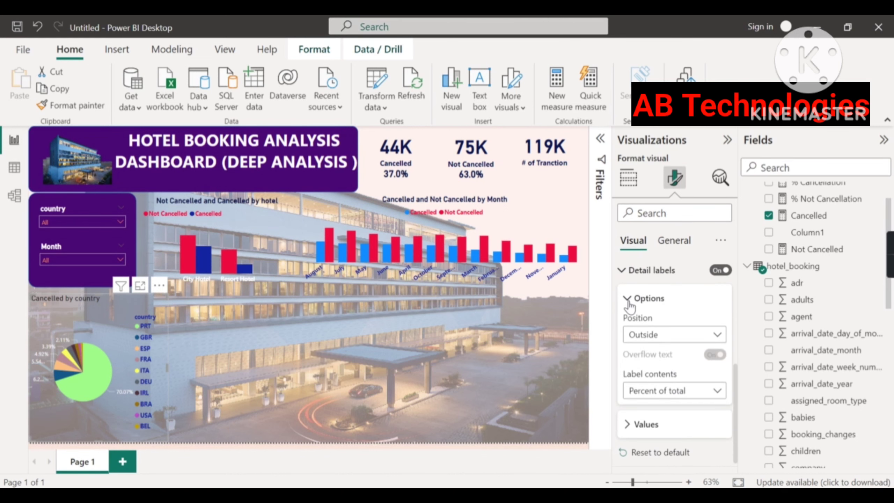
scroll(647, 434, down, 1)
click(645, 413)
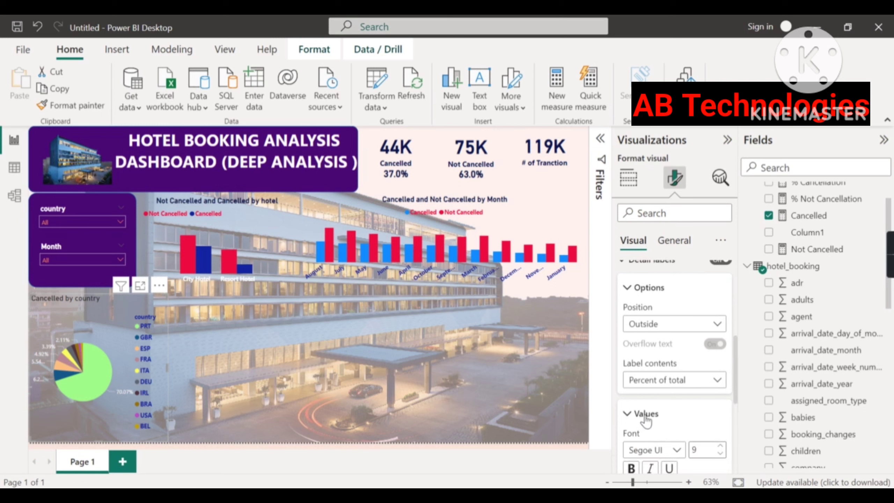
scroll(659, 415, down, 1)
scroll(660, 416, down, 1)
click(651, 433)
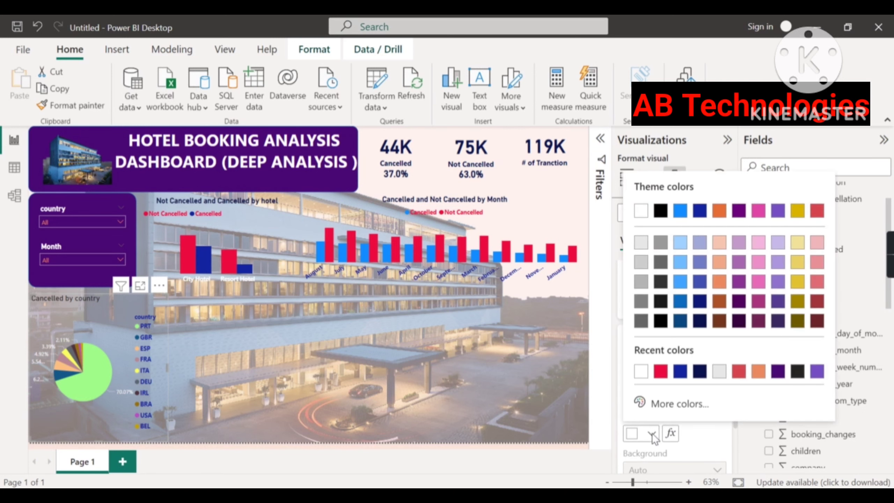
click(679, 371)
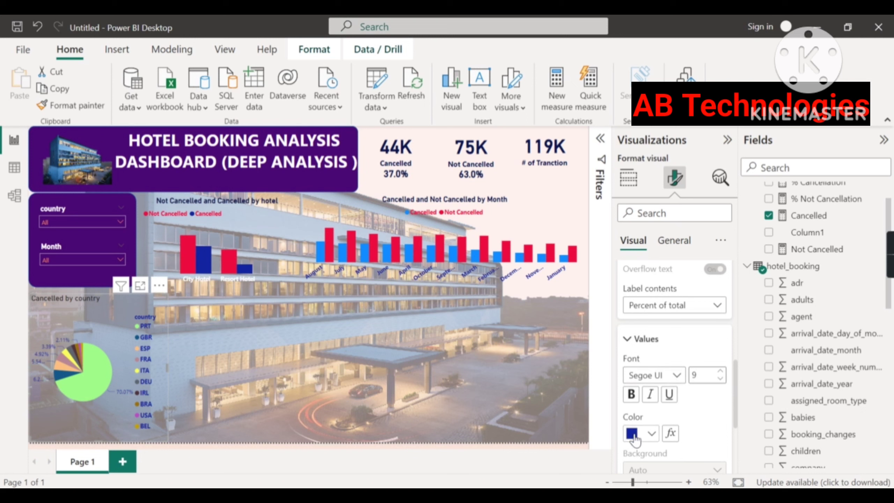
click(631, 394)
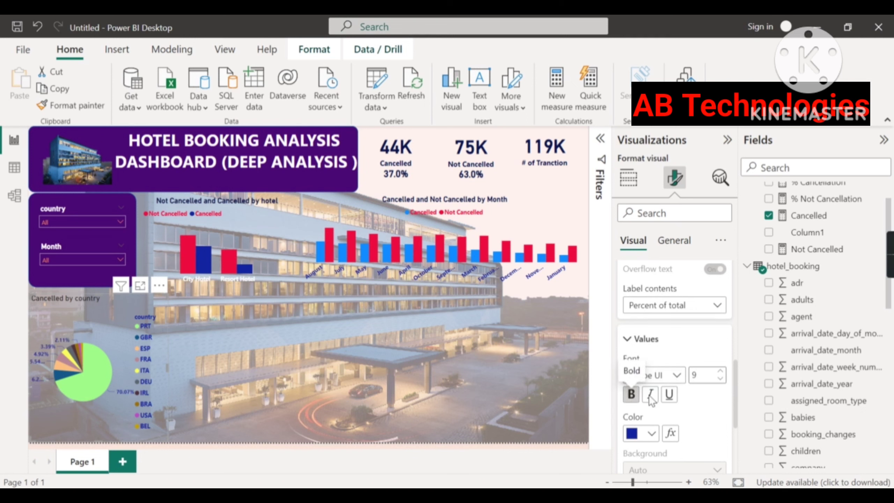
scroll(669, 353, up, 2)
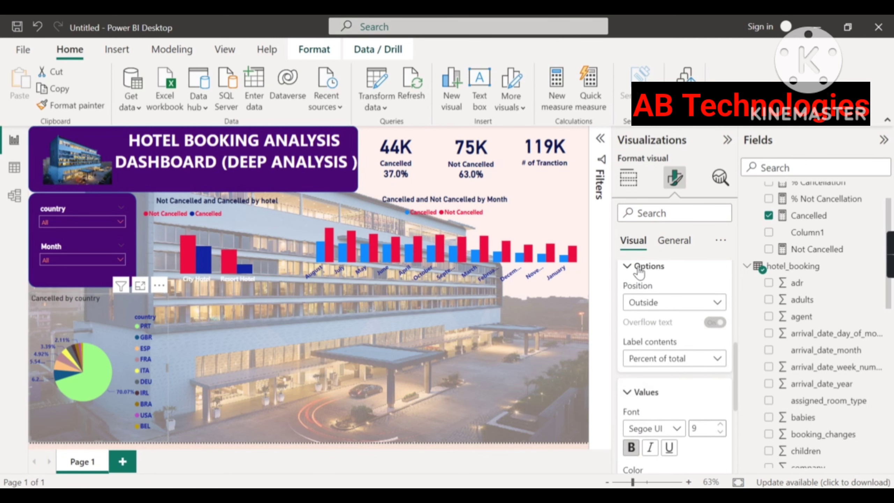
click(650, 266)
scroll(651, 352, up, 1)
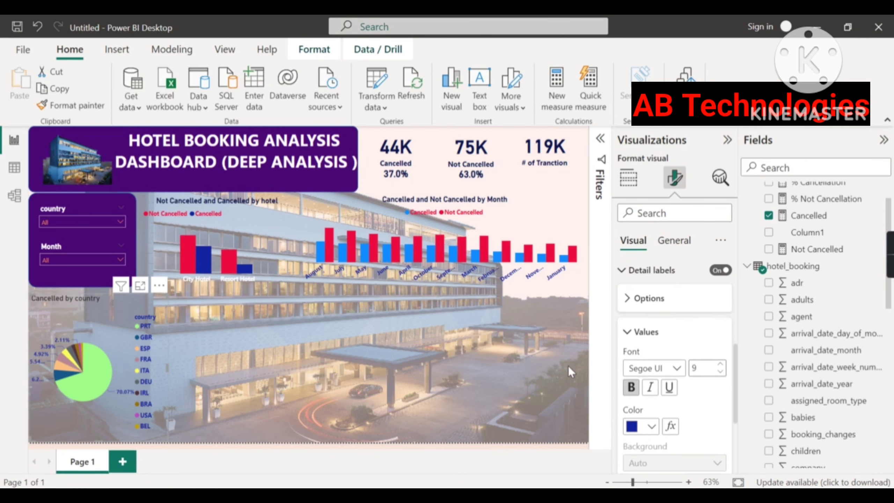
click(632, 270)
Step: Rotate the pie chart's slices by 69 degrees
scroll(664, 394, up, 2)
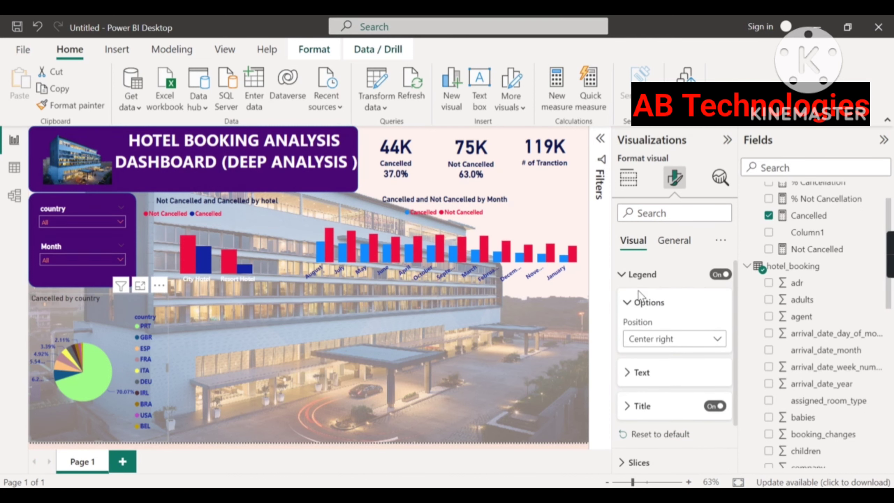
click(626, 276)
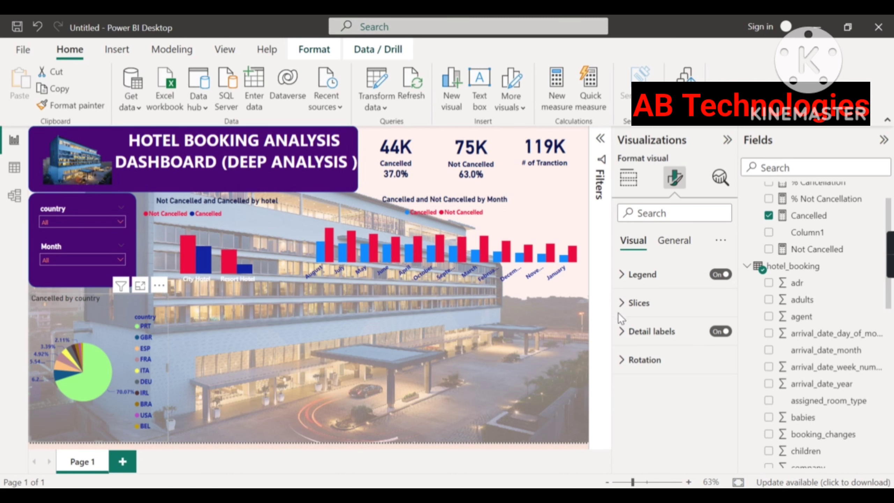
click(650, 361)
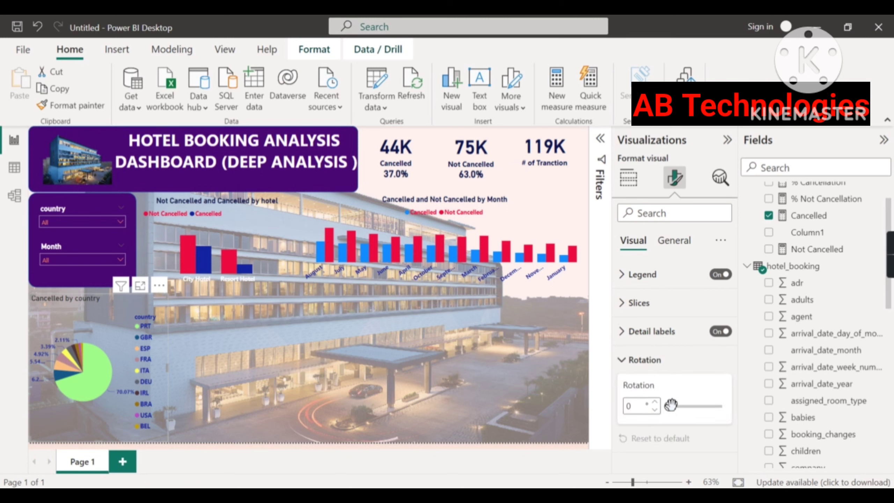
drag(670, 405, 679, 405)
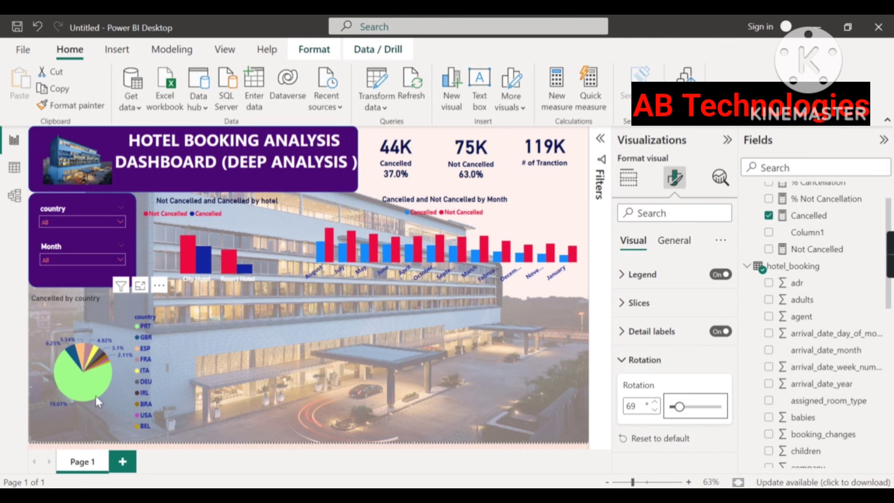
click(623, 359)
Step: Change the PRT slice of the pie chart to red and deselect the chart
click(624, 305)
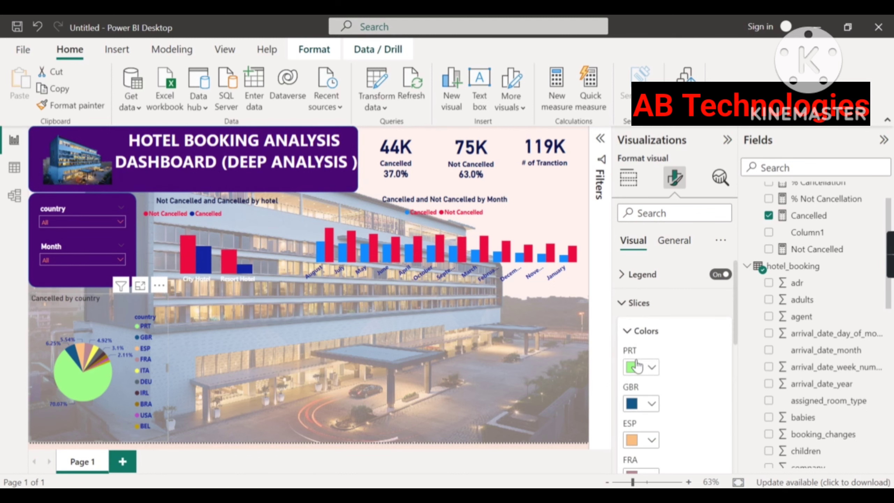
scroll(652, 355, down, 1)
click(651, 356)
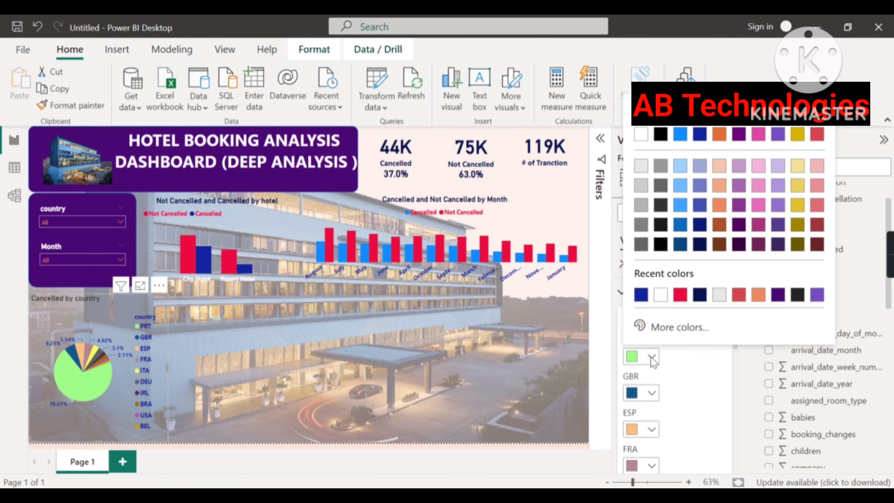
click(678, 298)
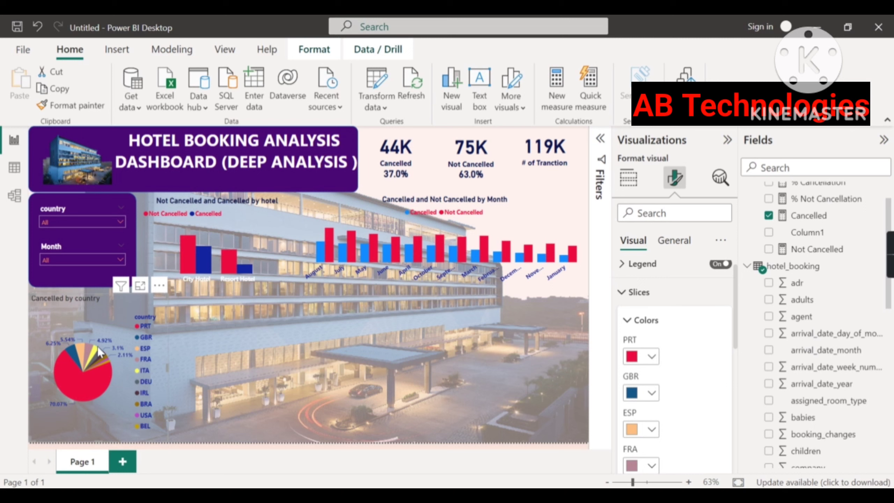
click(180, 352)
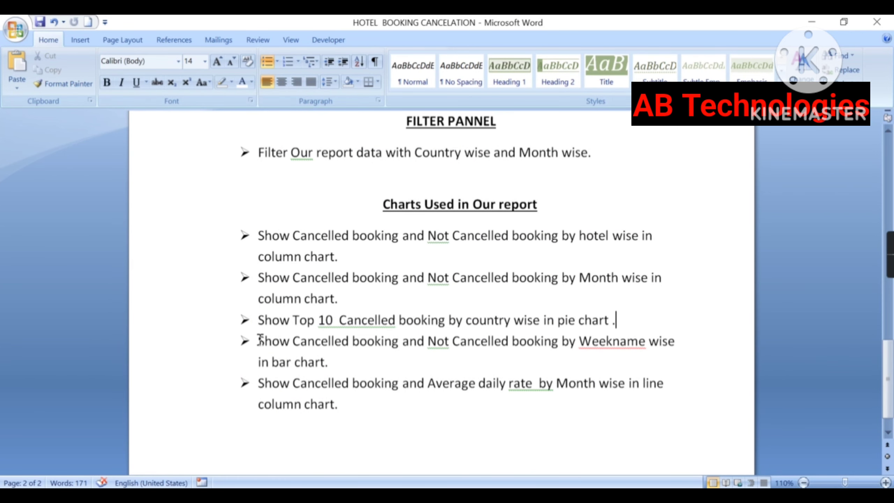
Step: Check the Weekname bar chart requirement in the HOTEL BOOKING CANCELATION Word document, and return to Power BI
drag(260, 340, 344, 364)
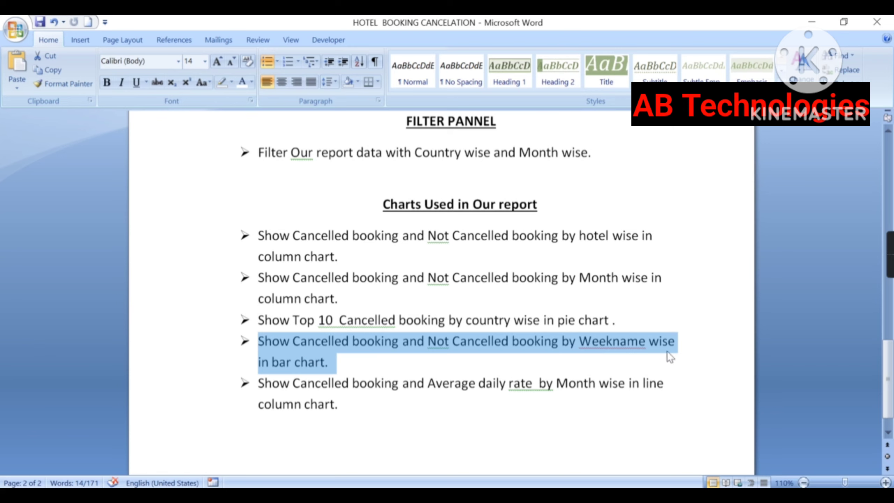
click(350, 368)
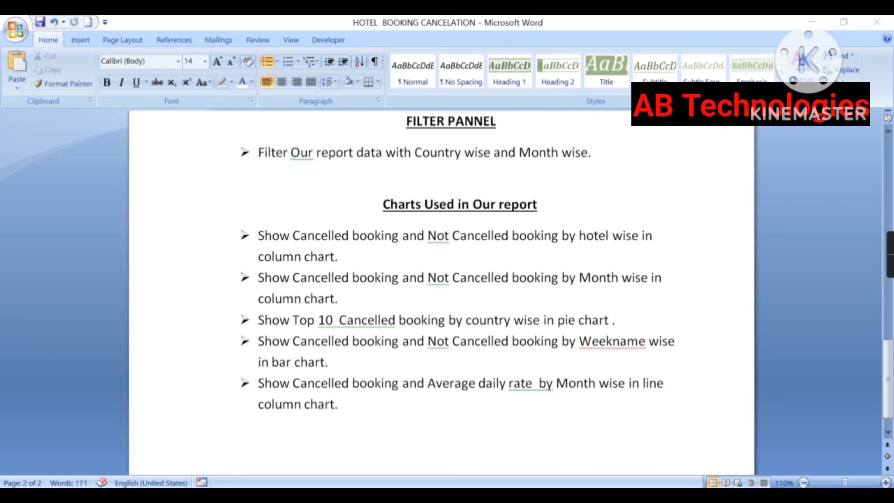
click(512, 446)
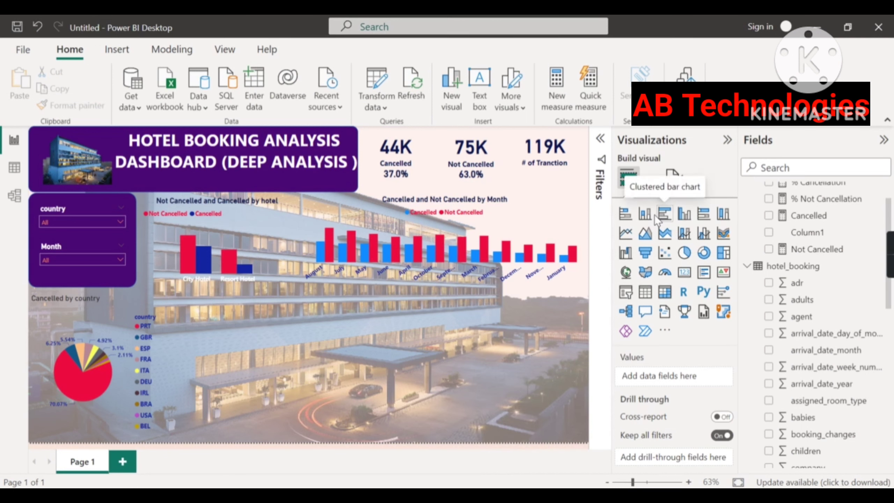
Step: Add an empty stacked bar chart beside the pie chart, below the hotel column chart, and widen it slightly
drag(630, 221, 252, 370)
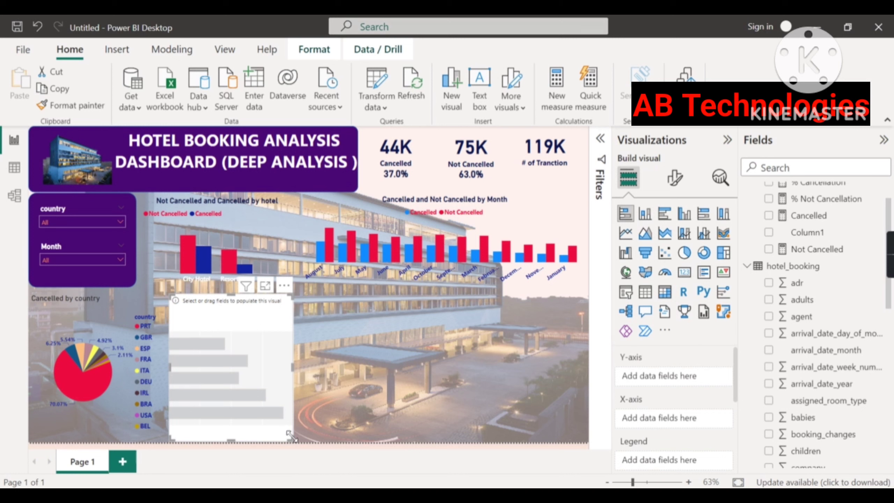
drag(293, 440, 314, 433)
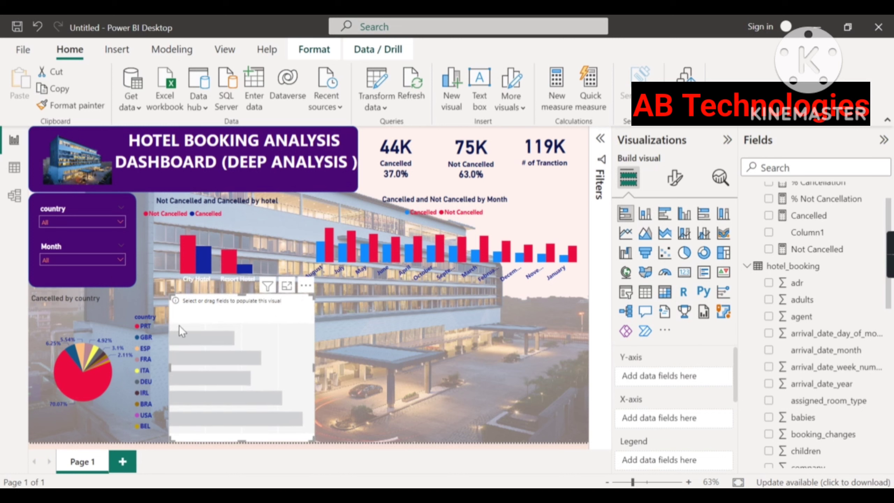
mouse_move(245, 298)
mouse_down()
mouse_move(239, 320)
mouse_move(236, 300)
mouse_up()
scroll(822, 344, down, 1)
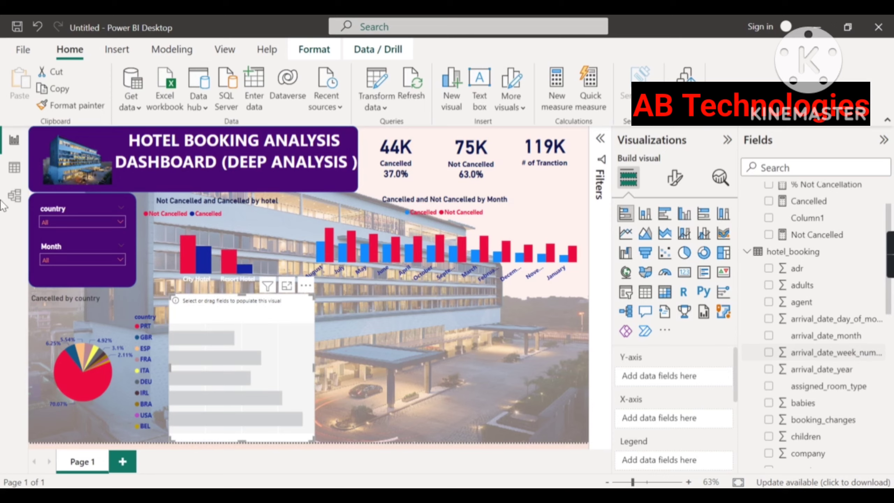
Step: Add a calculated column named Weekday name to the hotel_booking table and begin its formula with the FORMAT function
click(14, 168)
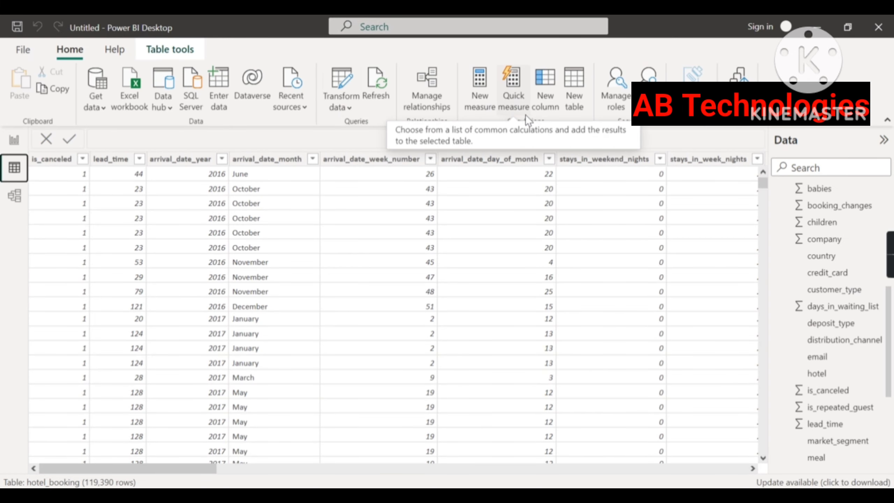
click(548, 100)
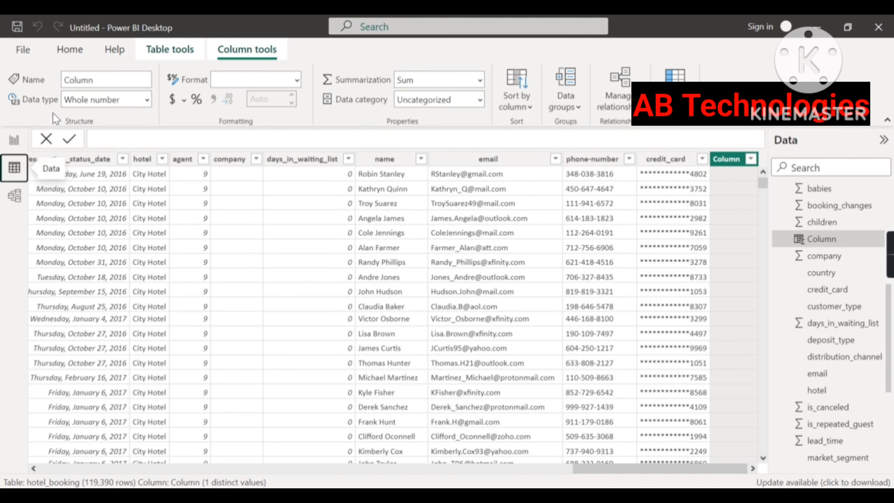
click(111, 138)
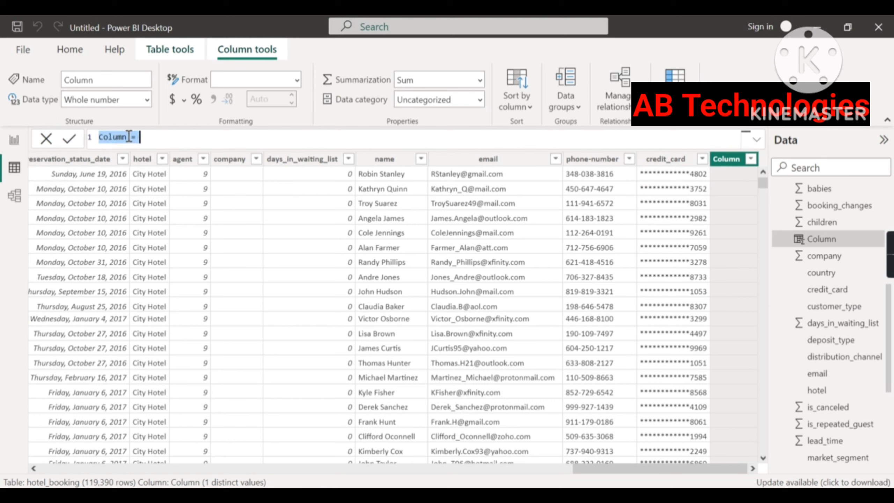
click(129, 137)
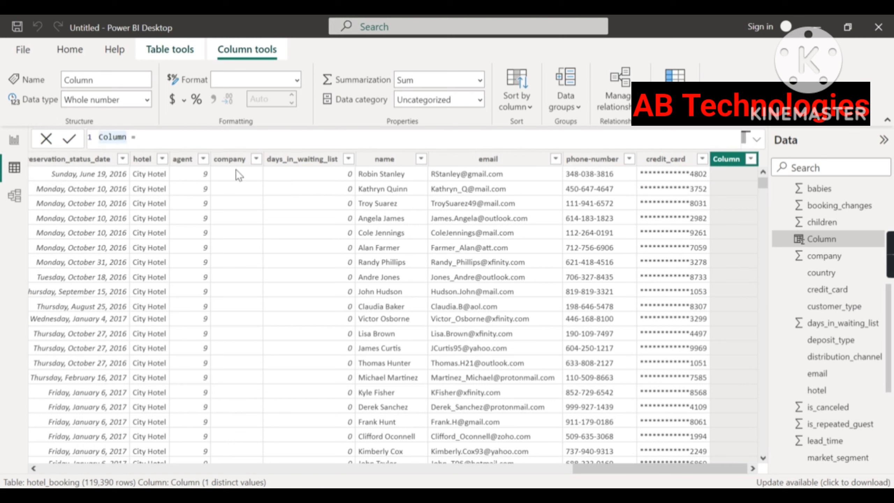
key(BackSpace)
key(BackSpace)
key(BackSpace)
key(BackSpace)
key(BackSpace)
key(BackSpace)
text(Weekday Name)
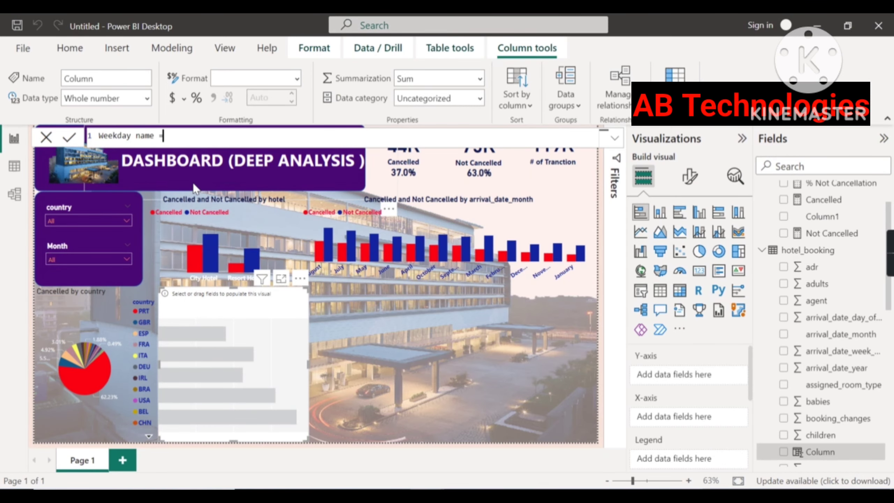
text(for)
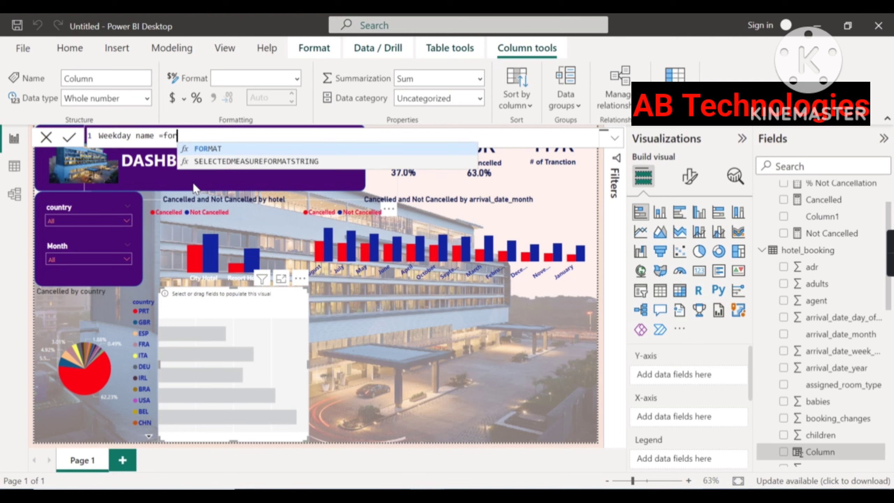
key(Tab)
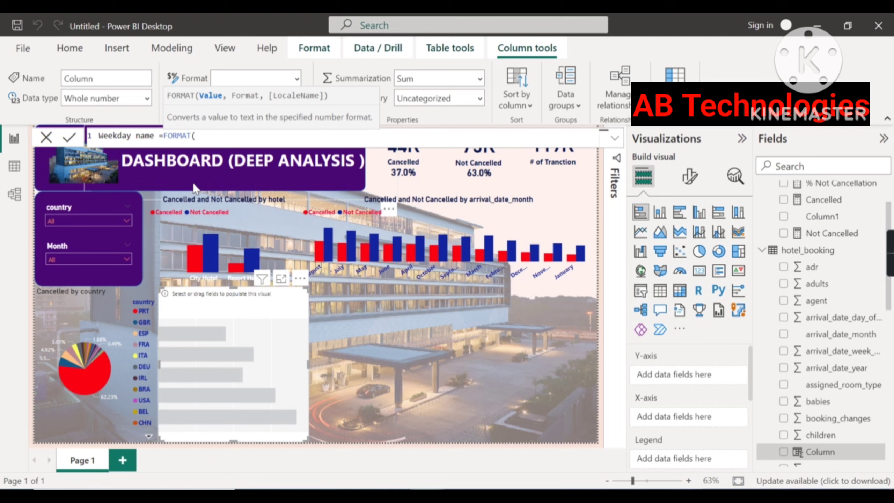
Step: Try completing the FORMAT call with hotel_booking[reservation_status_date]="dddd"
text(re)
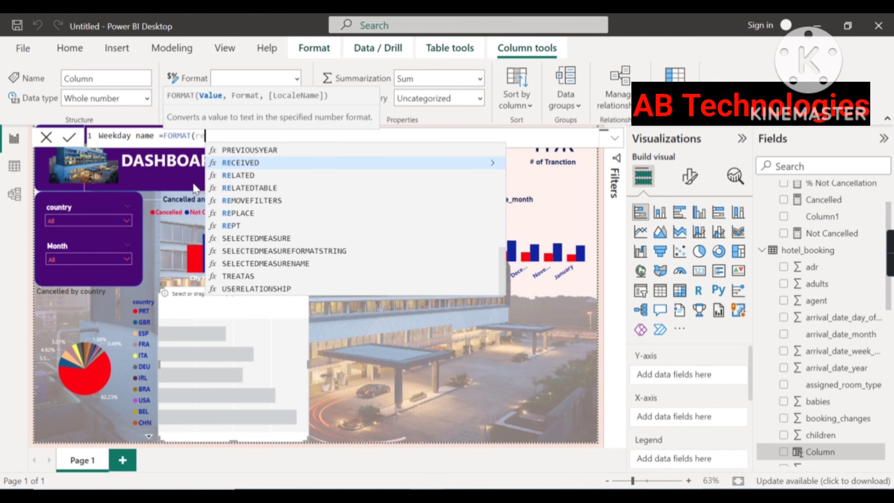
text(s)
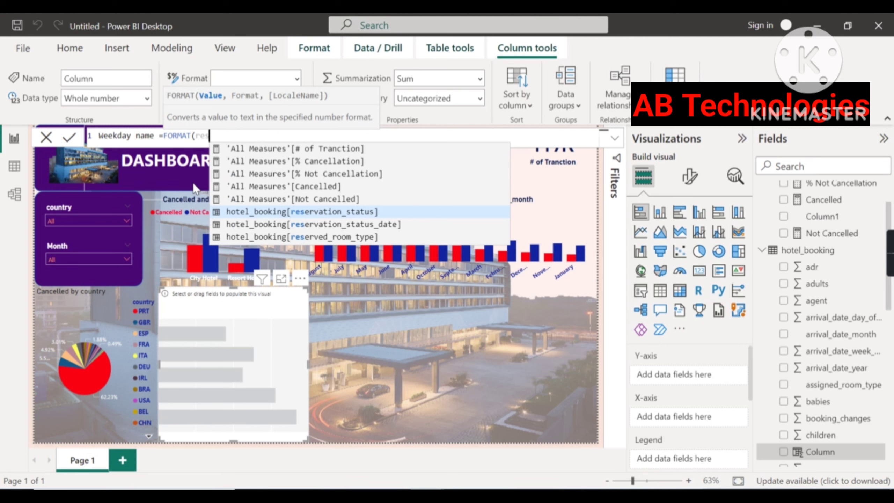
key(Down)
key(Tab)
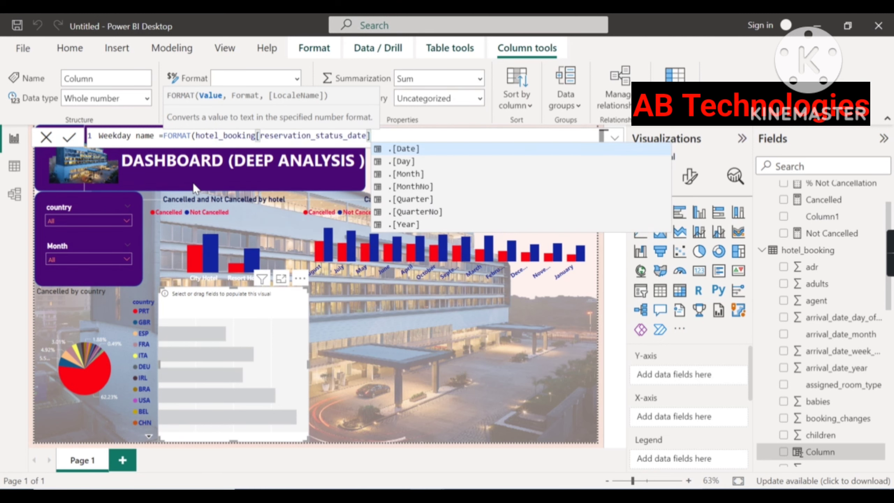
text(,")
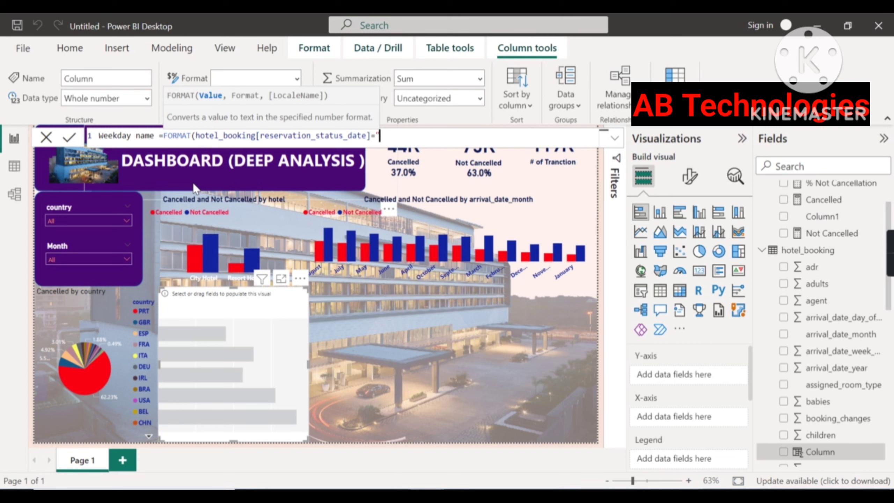
text(dddd"))
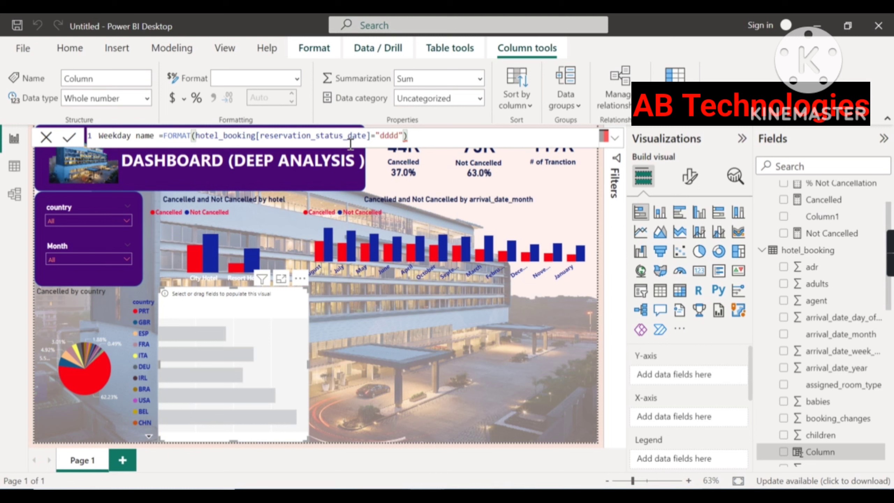
Step: Clear everything inside the FORMAT call of the Weekday name formula, keeping its opening parenthesis
key(BackSpace)
key(BackSpace)
key(BackSpace)
key(BackSpace)
key(BackSpace)
key(BackSpace)
key(BackSpace)
key(BackSpace)
key(BackSpace)
key(BackSpace)
key(BackSpace)
key(BackSpace)
key(BackSpace)
key(BackSpace)
key(BackSpace)
key(BackSpace)
key(BackSpace)
key(BackSpace)
key(BackSpace)
key(BackSpace)
key(BackSpace)
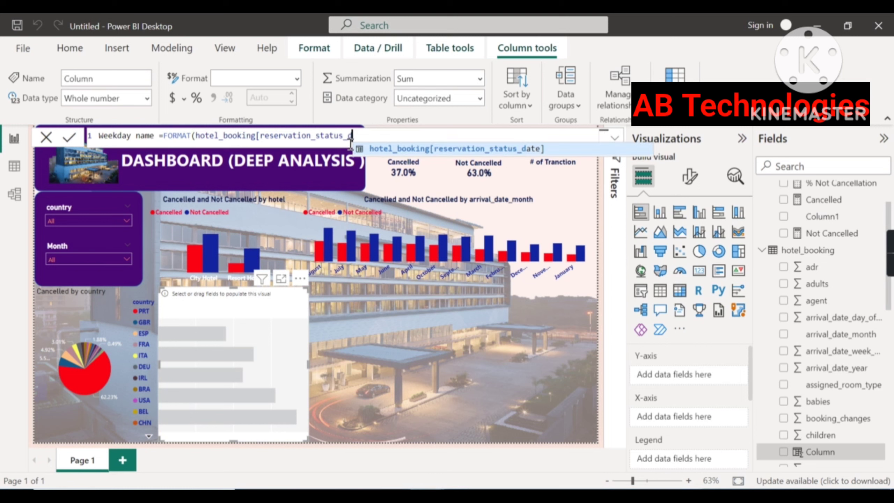
key(BackSpace)
key(BackSpace)
key(BackSpace)
key(BackSpace)
key(BackSpace)
key(BackSpace)
key(BackSpace)
key(BackSpace)
key(BackSpace)
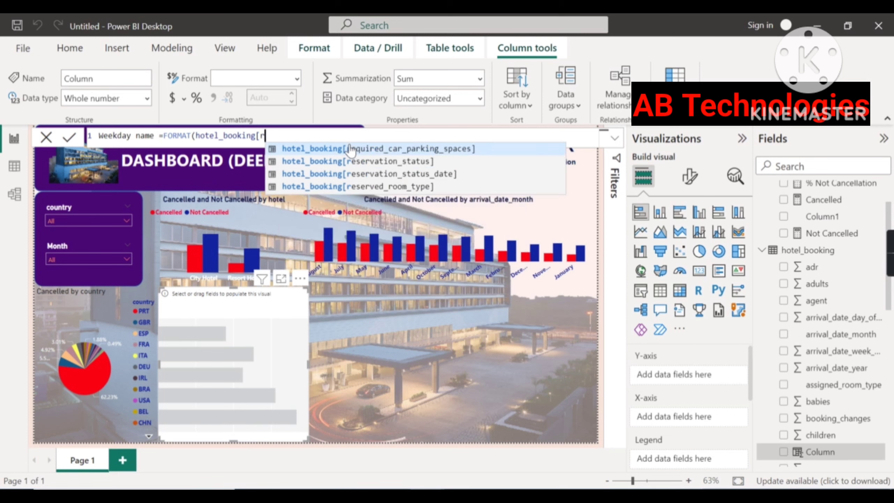
key(BackSpace)
key(BackSpace)
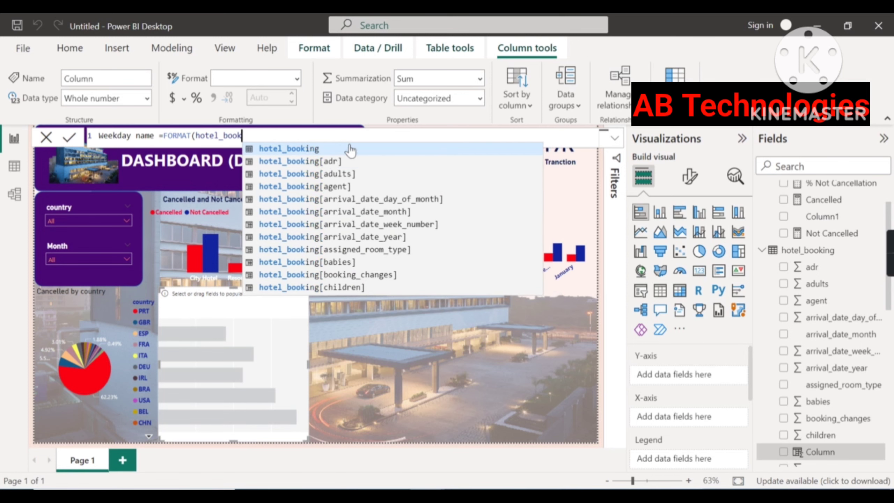
key(BackSpace)
key(BackSpace)
key(BackSpace)
key(BackSpace)
key(BackSpace)
key(BackSpace)
key(BackSpace)
key(BackSpace)
key(BackSpace)
key(BackSpace)
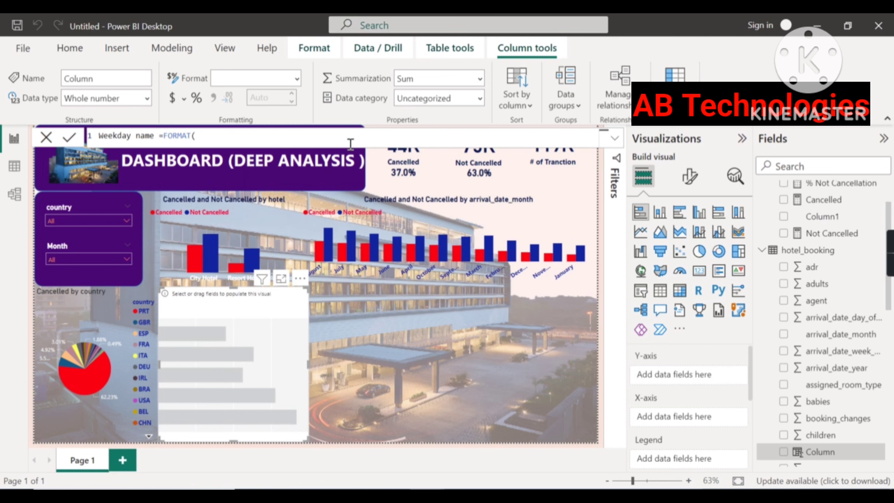
text(ca)
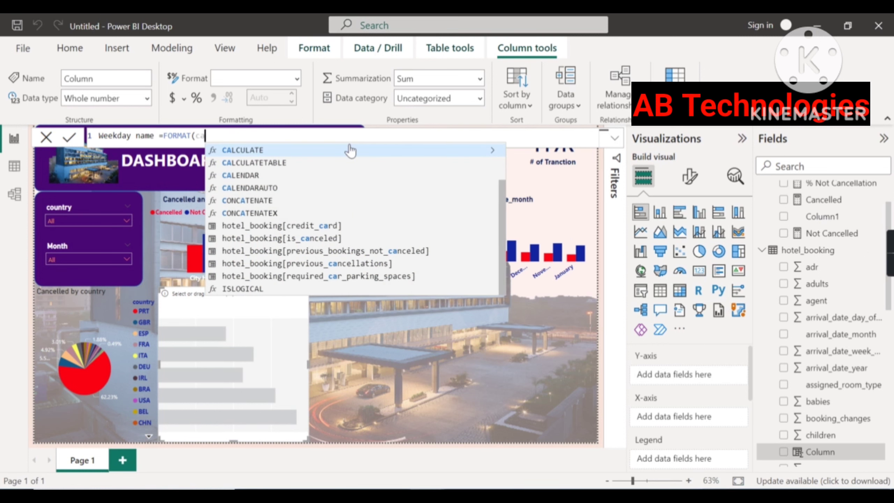
key(Down)
key(Down)
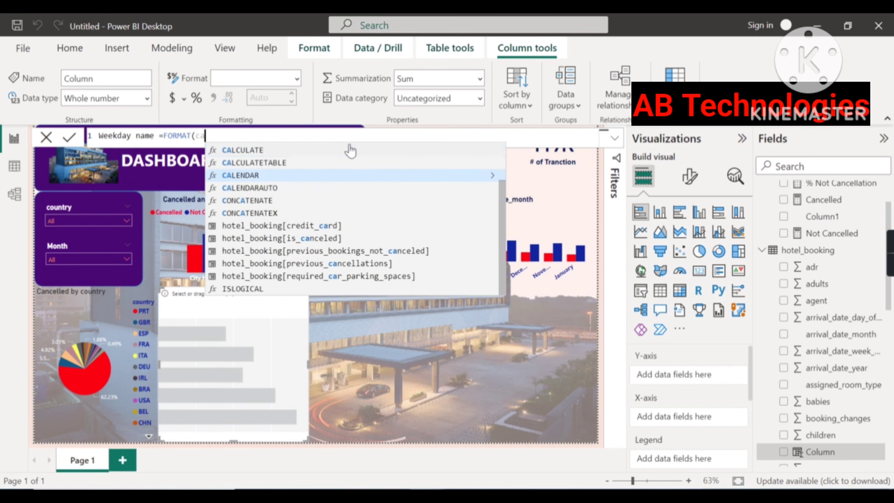
key(Tab)
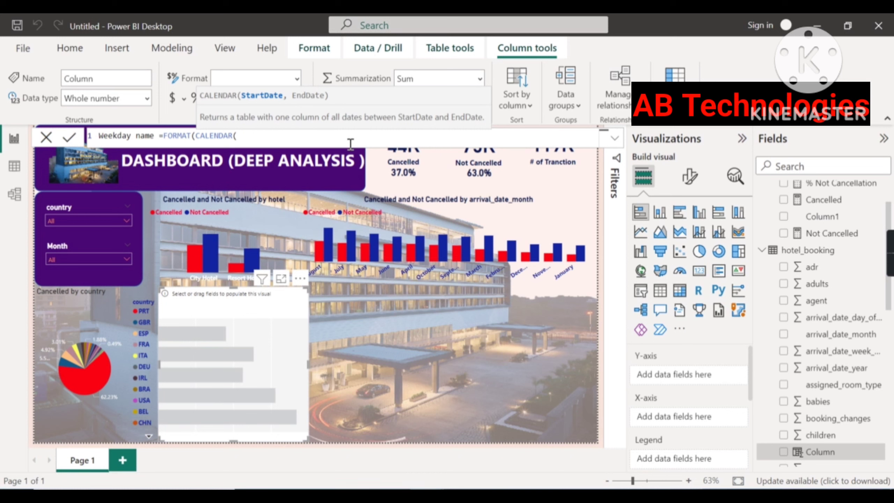
key(BackSpace)
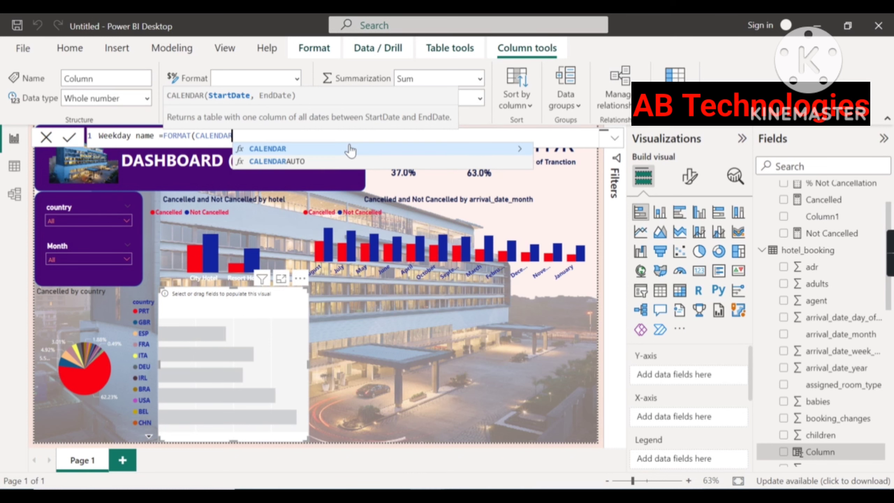
key(BackSpace)
key(BackSpace)
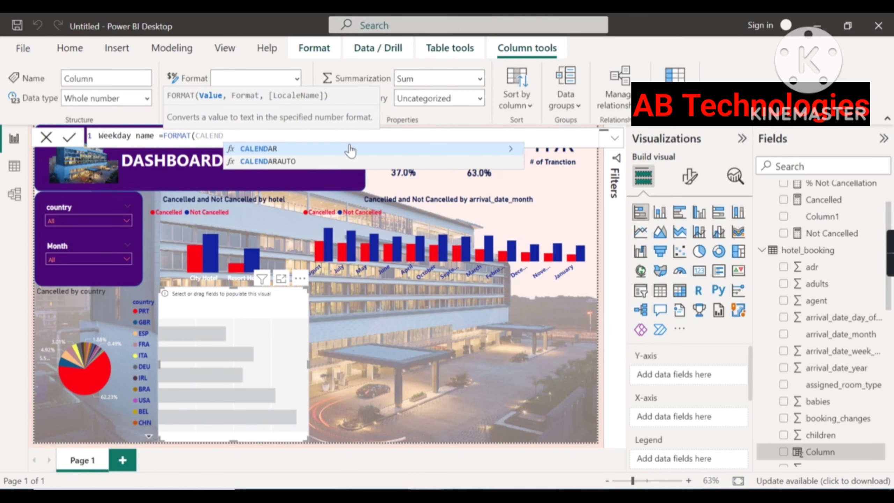
key(BackSpace)
key(BackSpace)
key(BackSpace)
key(BackSpace)
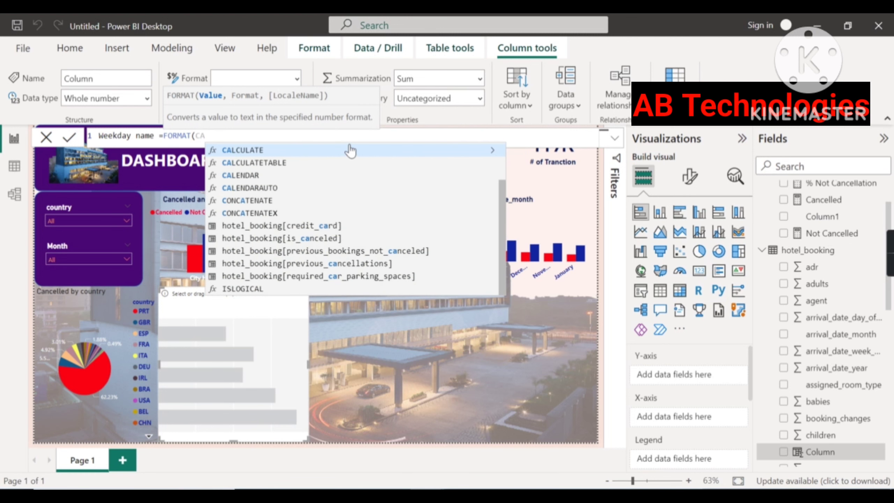
key(BackSpace)
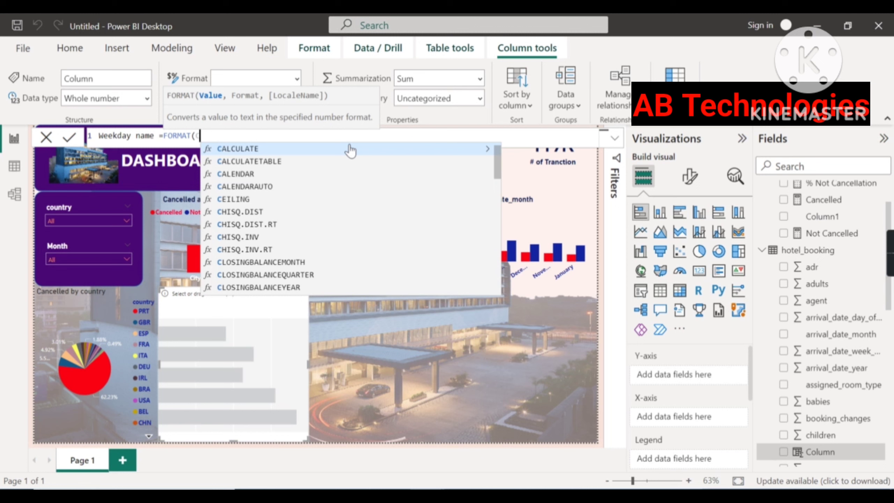
key(BackSpace)
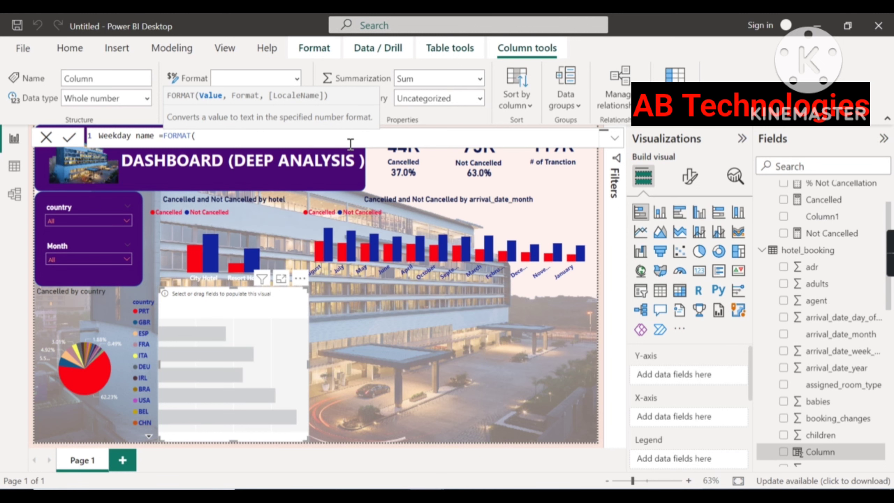
Step: Enter WEEKDAY(hotel_booking[reservation_status_date].[Day]) as the value inside FORMAT in the Weekday name formula
text(Wee)
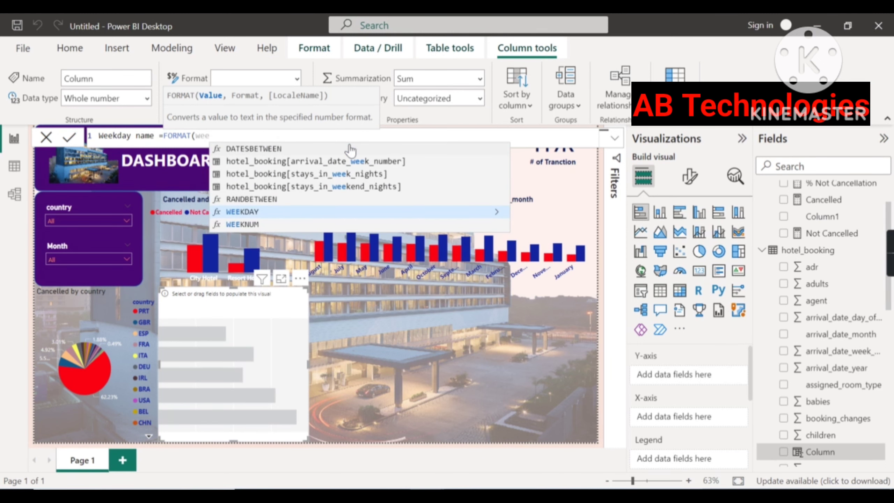
click(350, 149)
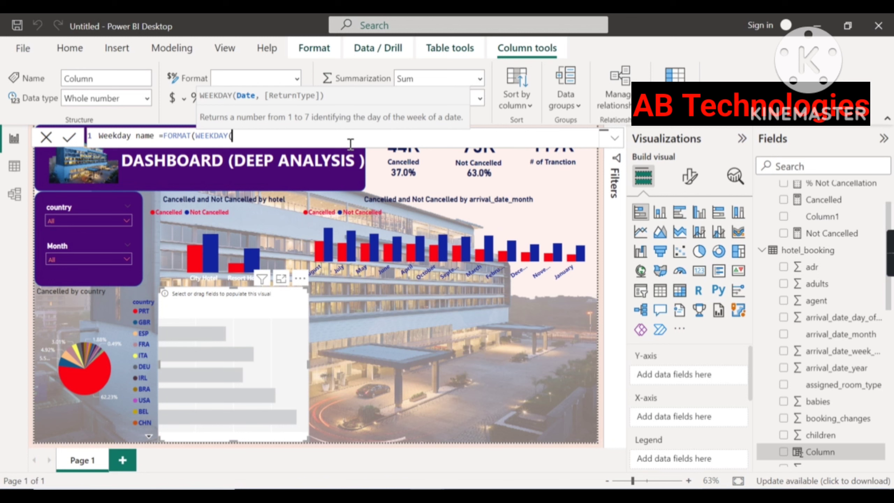
text(res)
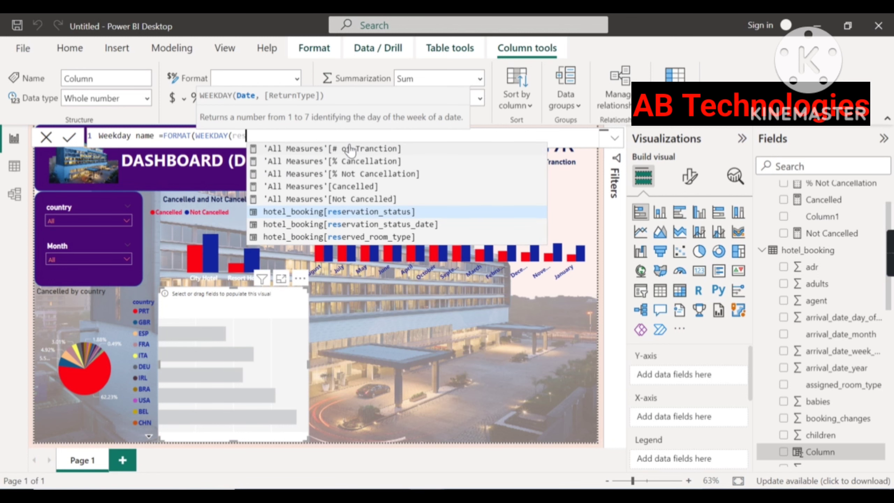
key(Down)
key(Tab)
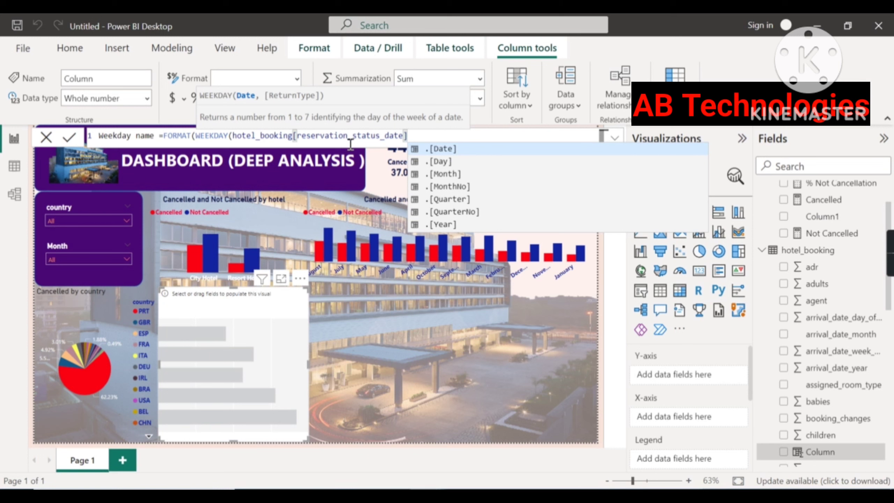
key(Down)
key(Tab)
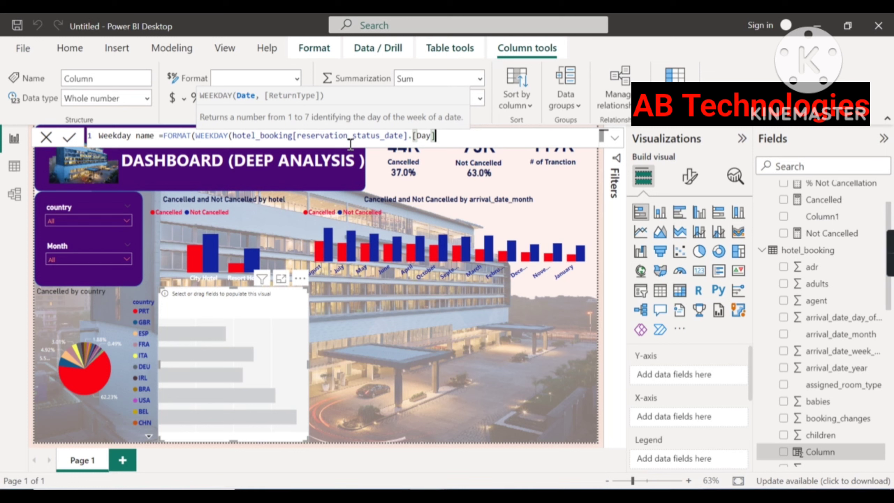
text())
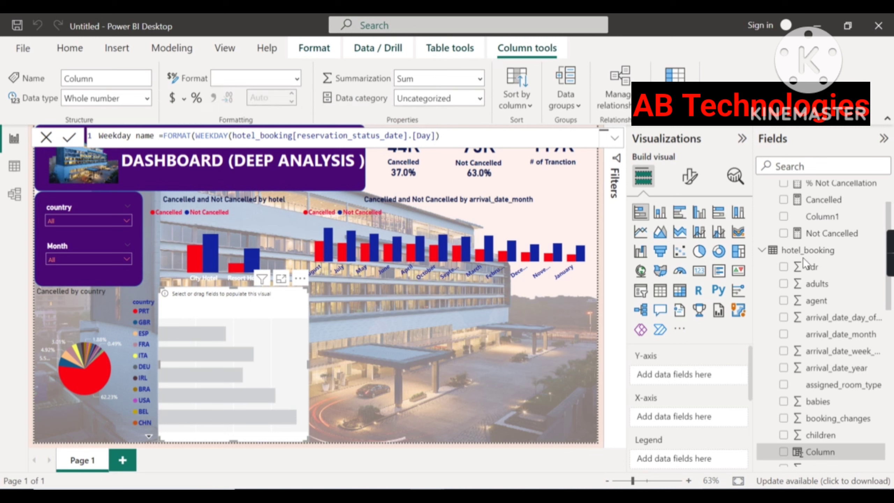
Step: Open the Weekday name column's formula for editing in the hotel_booking data table
click(14, 161)
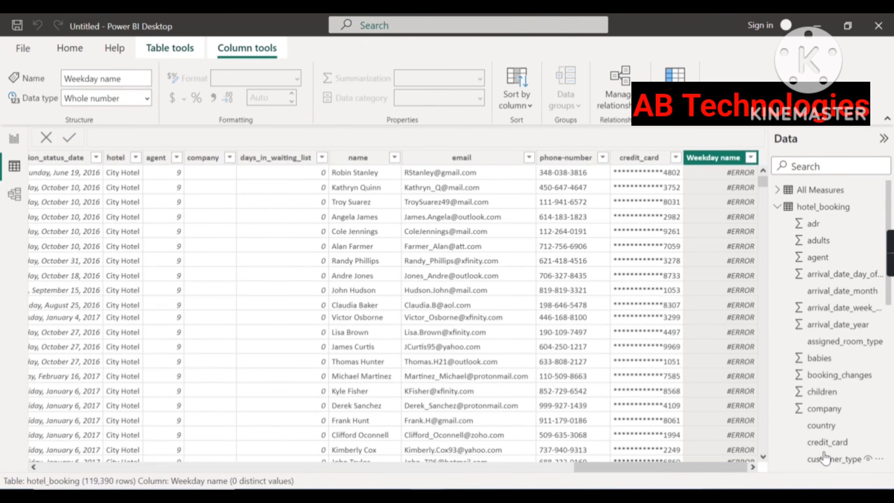
scroll(871, 382, down, 3)
scroll(869, 378, down, 7)
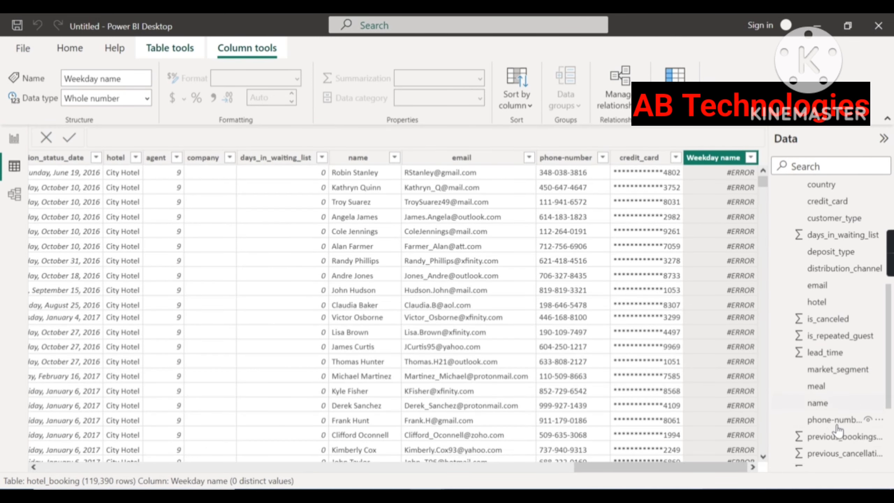
scroll(838, 394, down, 1)
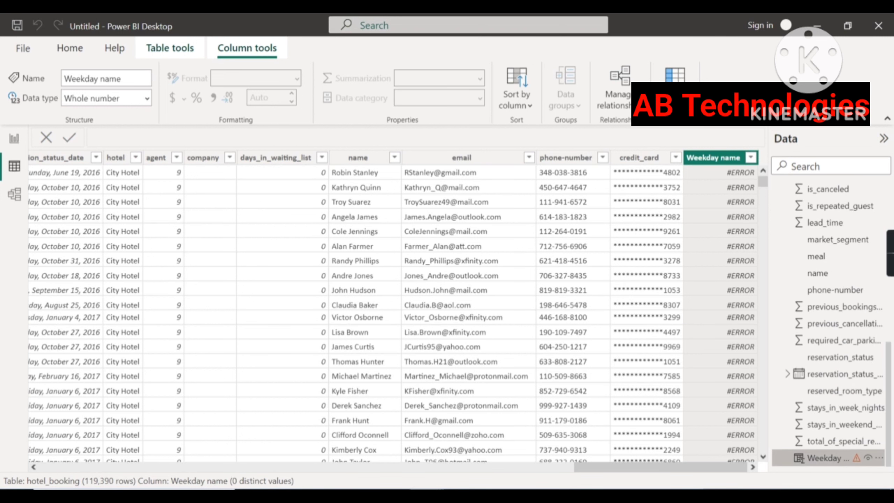
click(196, 137)
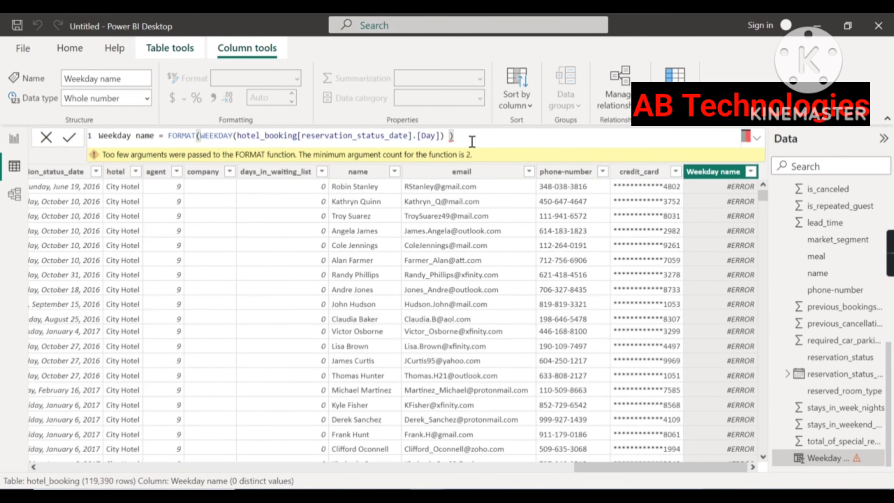
Step: Try changing the Weekday name formula to FORMAT(WEEKDAY(hotel_booking[reservation_status_date]="dddd"))
mouse_move(456, 140)
key(BackSpace)
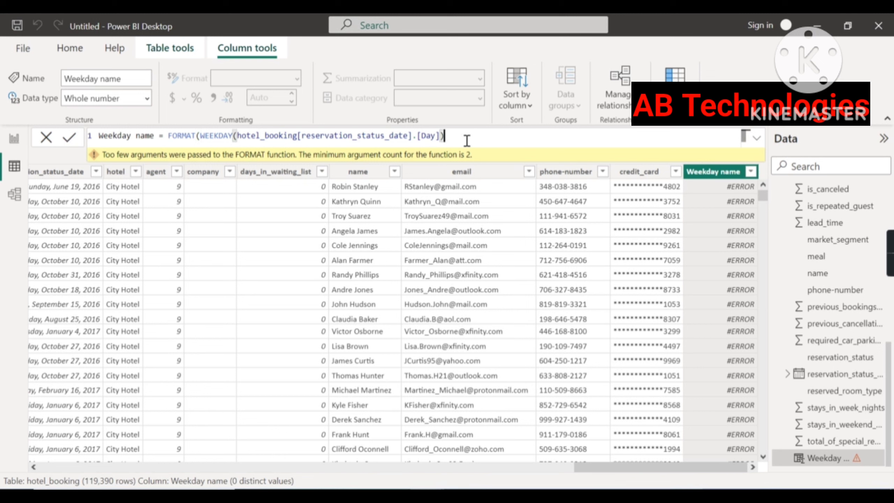
key(BackSpace)
key(BackSpace)
key(BackSpace)
key(BackSpace)
key(BackSpace)
key(BackSpace)
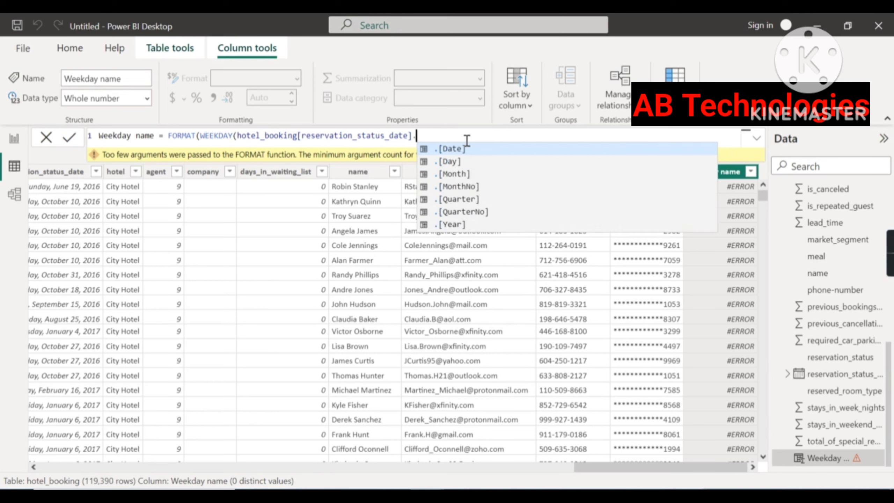
key(BackSpace)
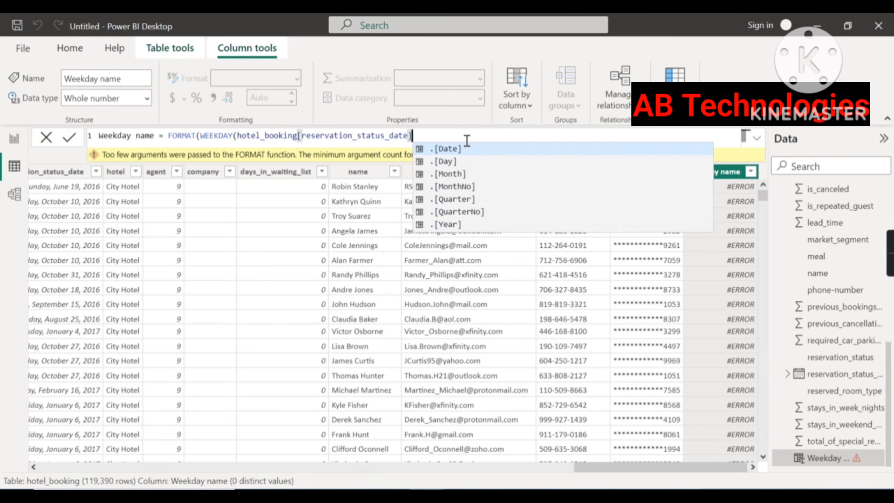
text(="")
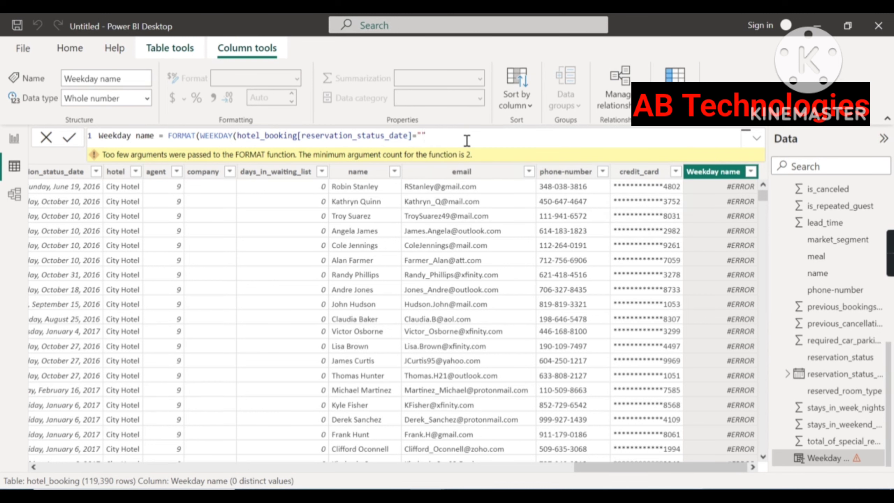
text(dddd)
text())
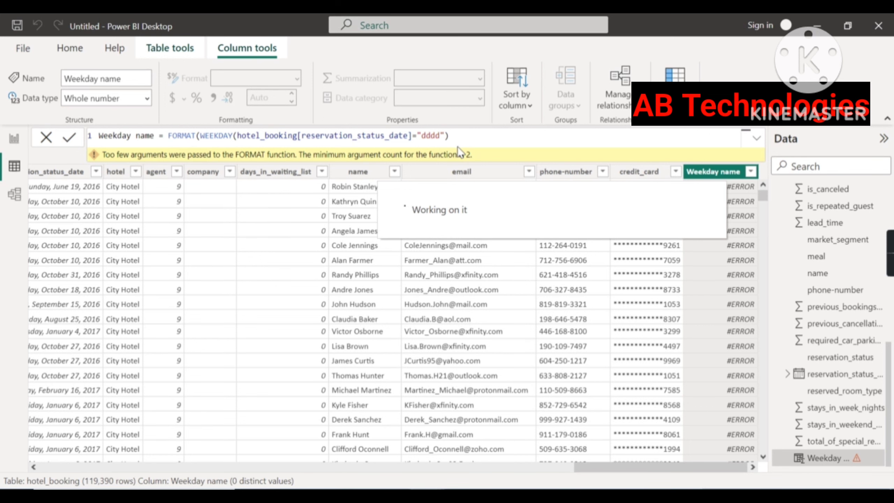
text())
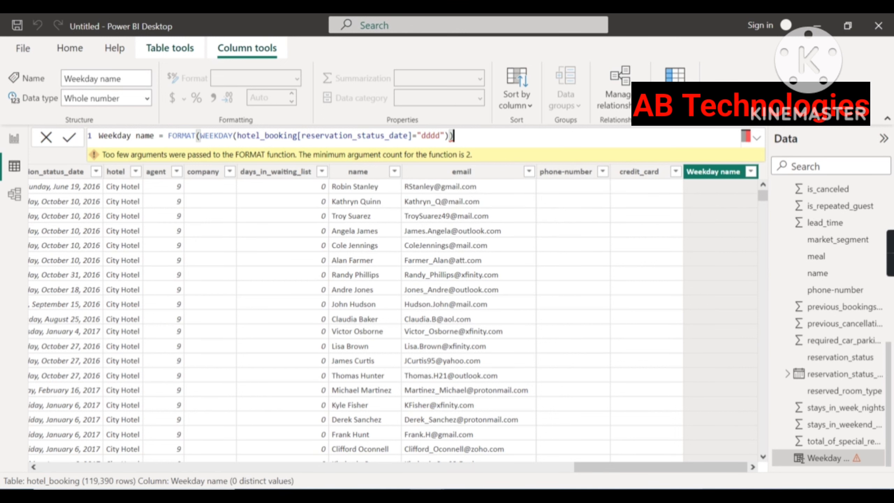
Step: Switch to the other Power BI Desktop window and copy the full formula of hotel_booking's Week name column
click(471, 461)
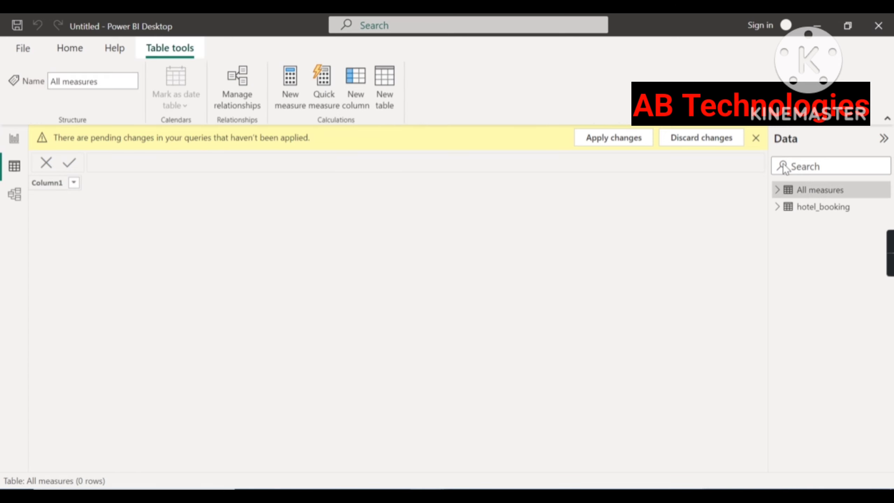
click(835, 212)
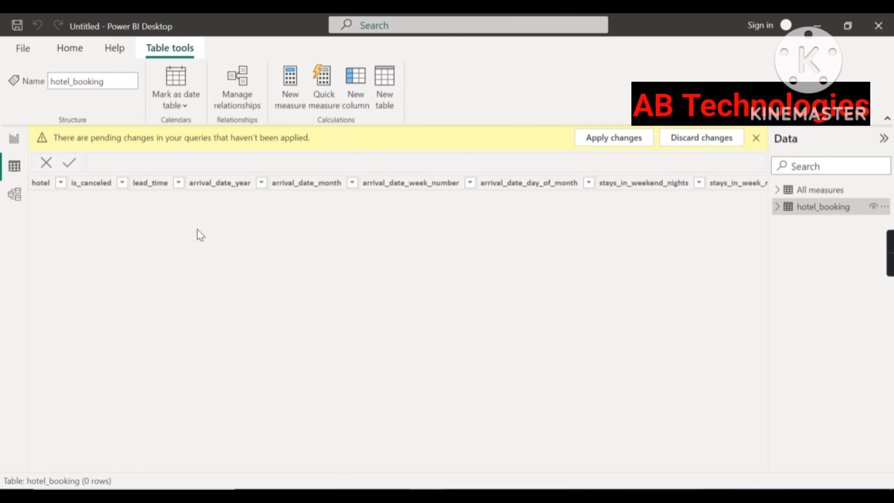
click(778, 207)
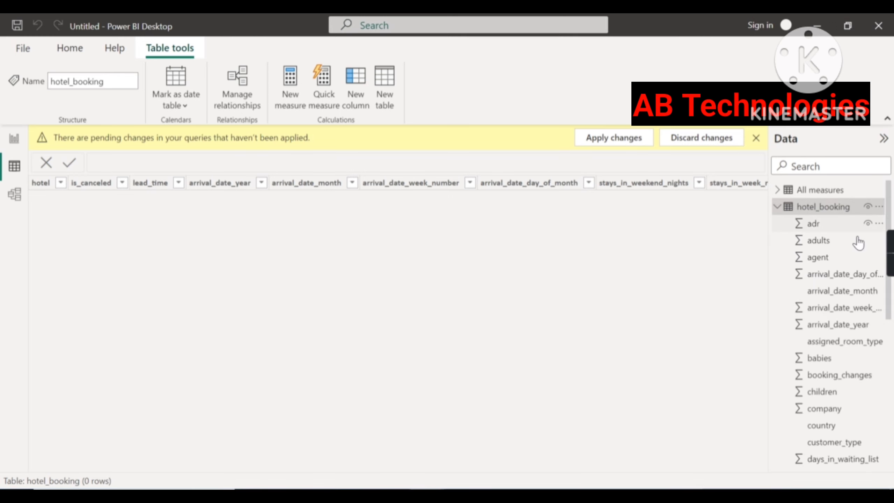
scroll(861, 282, down, 6)
scroll(864, 334, down, 2)
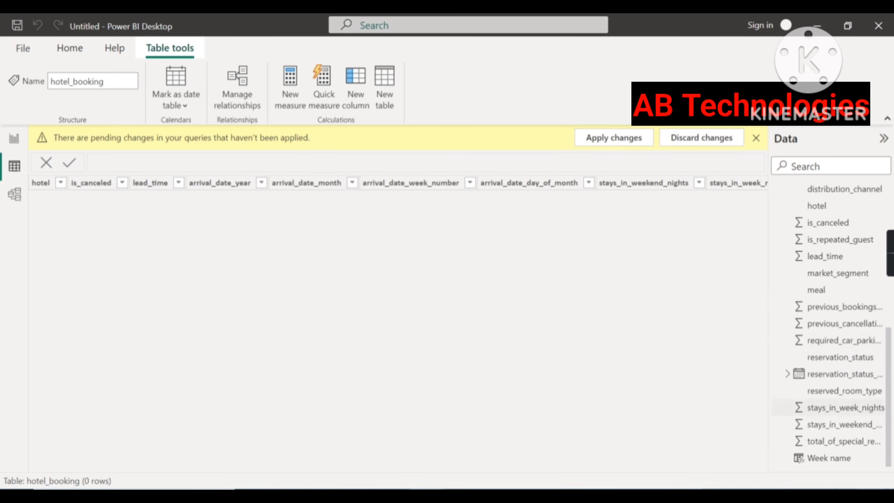
click(815, 459)
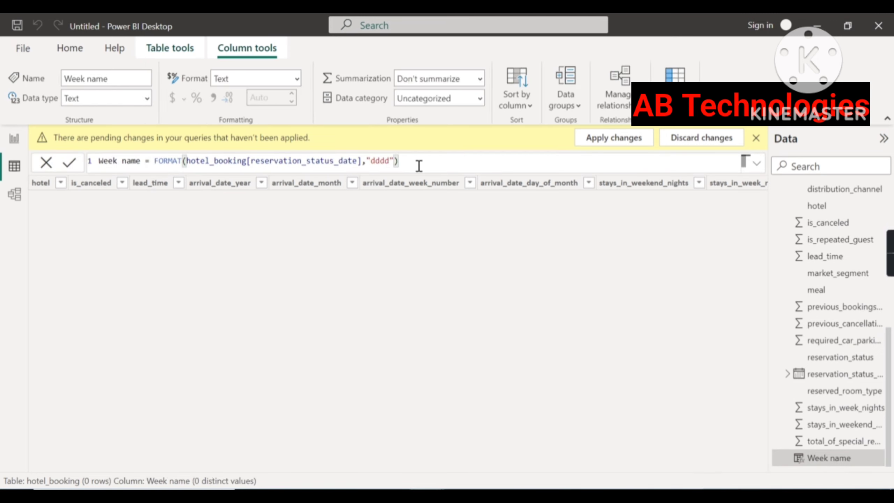
key(ctrl+a)
key(ctrl+c)
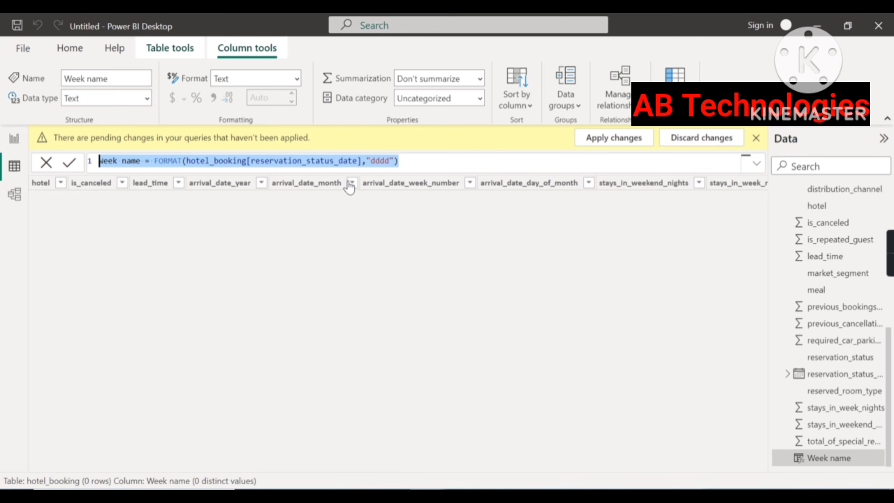
Step: Back in the dashboard file, replace the whole Weekday name formula with Week name = FORMAT(hotel_booking[reservation_status_date],"dddd")
click(436, 496)
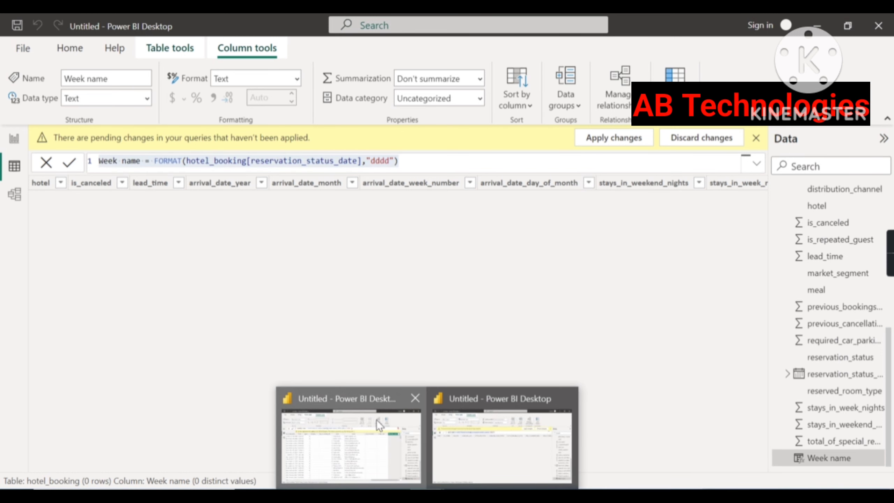
click(377, 421)
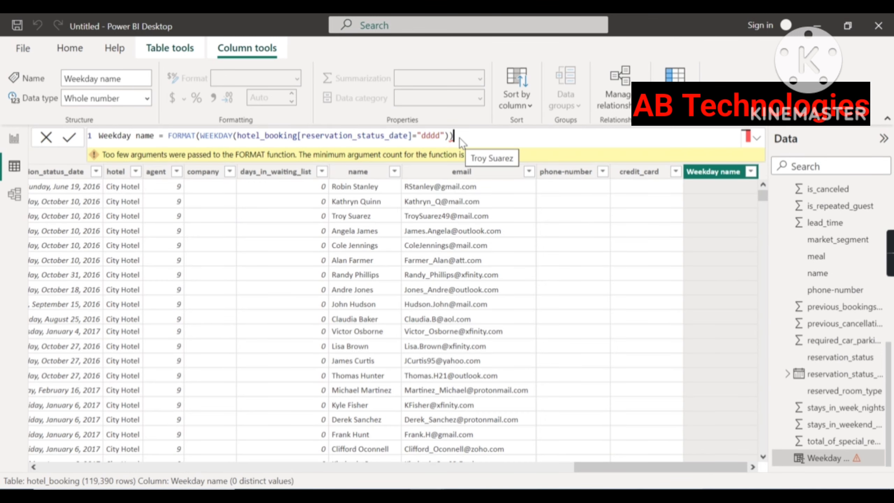
click(91, 136)
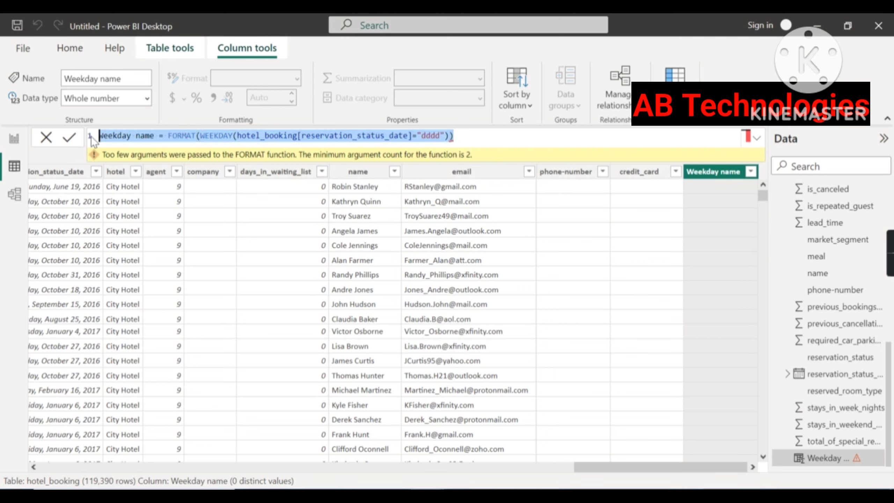
key(ctrl+v)
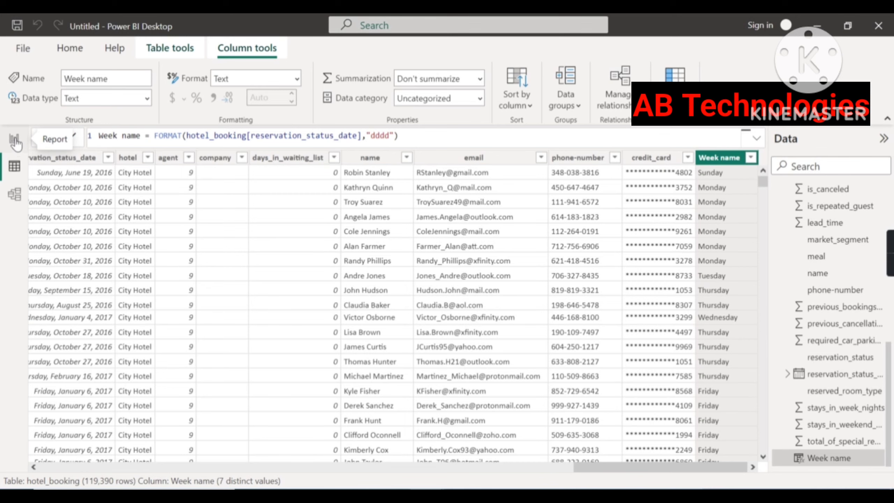
Step: Return to the report page and assign the Week name column to the empty bar chart's Y-axis
click(13, 141)
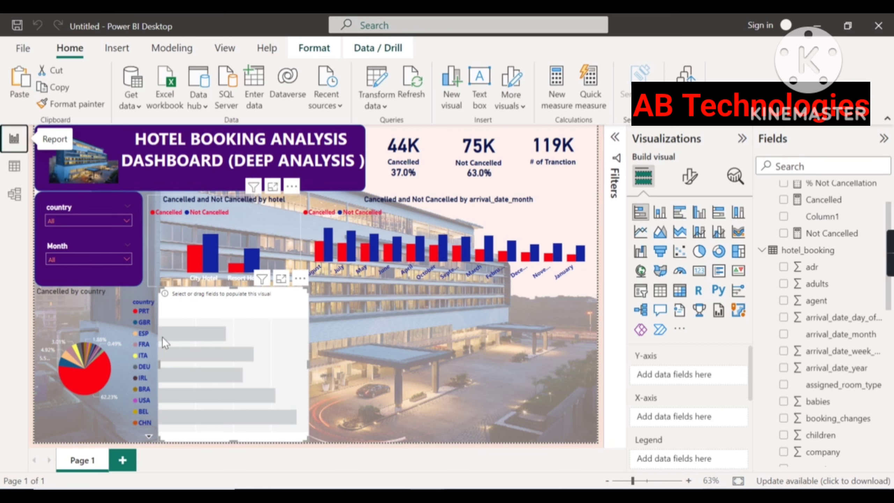
scroll(832, 292, down, 3)
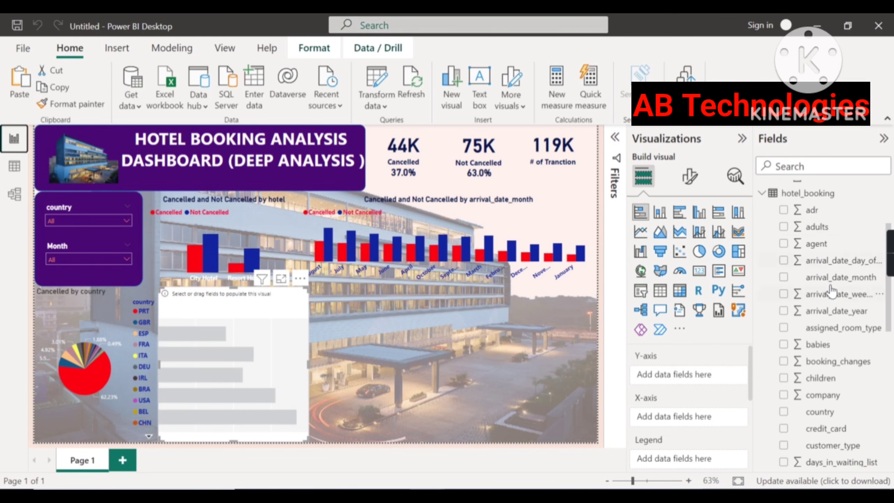
scroll(832, 292, down, 19)
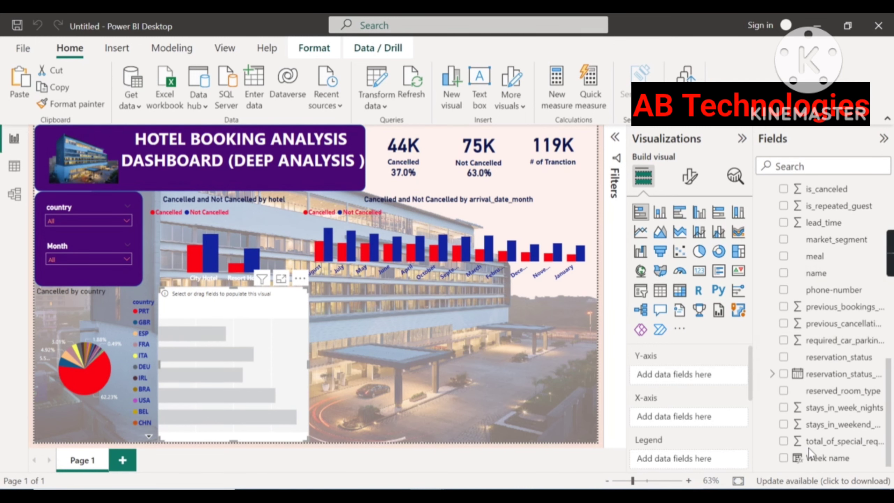
drag(822, 462, 684, 381)
Step: Assign the Cancelled measure to the X-axis of the Week name bar chart
scroll(710, 417, down, 1)
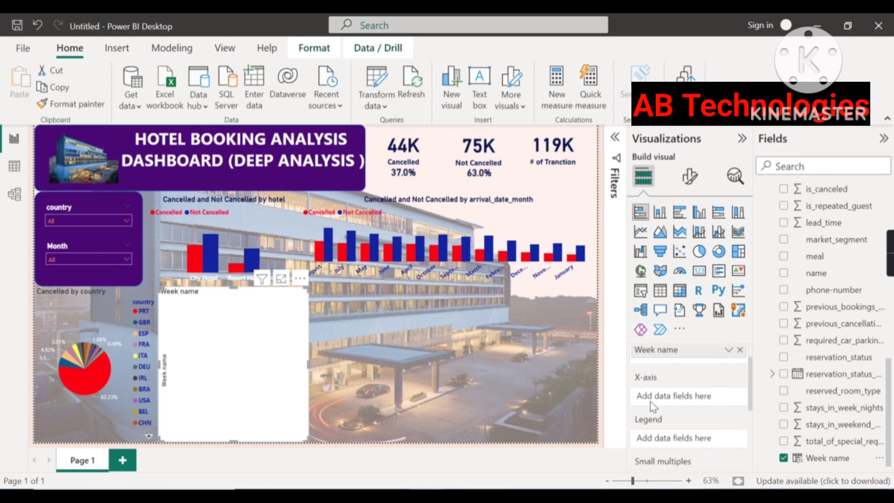
scroll(809, 335, up, 10)
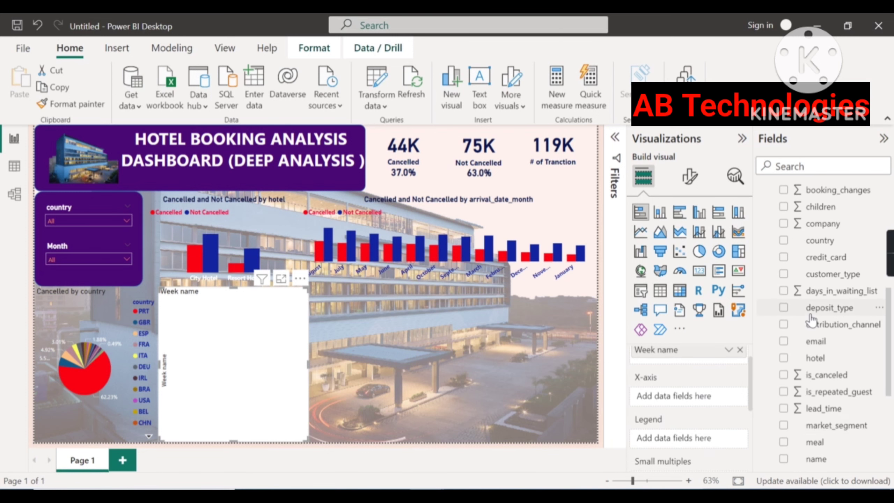
scroll(809, 335, up, 2)
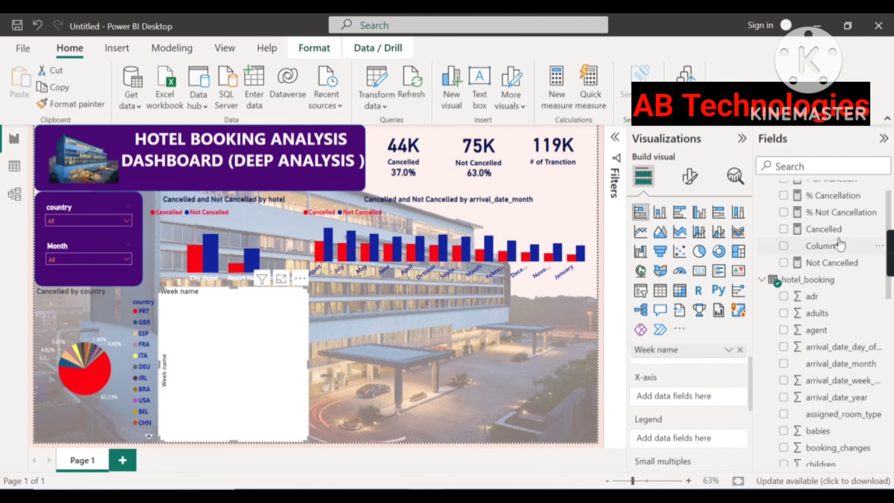
drag(838, 229, 696, 402)
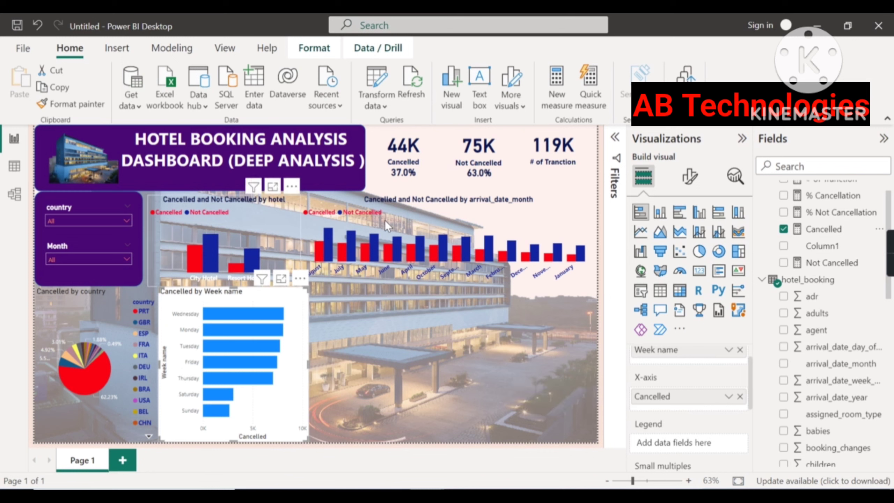
Step: Copy the formatting of the arrival_date_month column chart onto the Cancelled by Week name bar chart
click(558, 221)
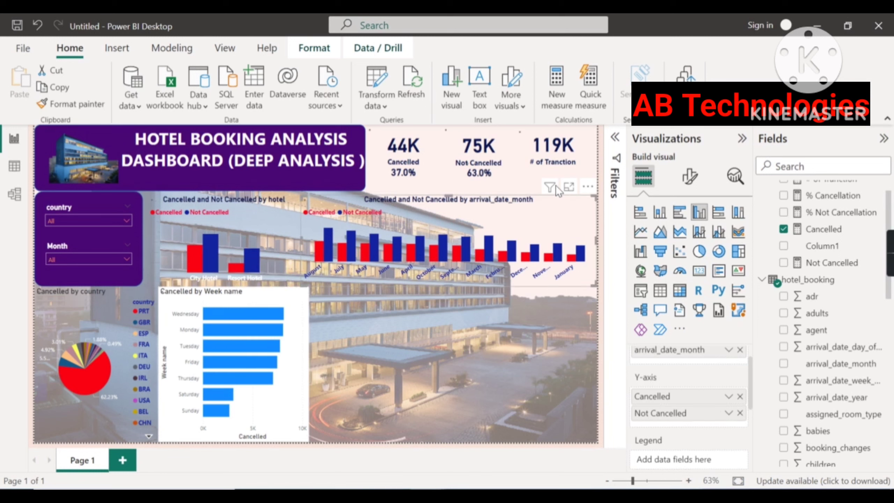
click(49, 107)
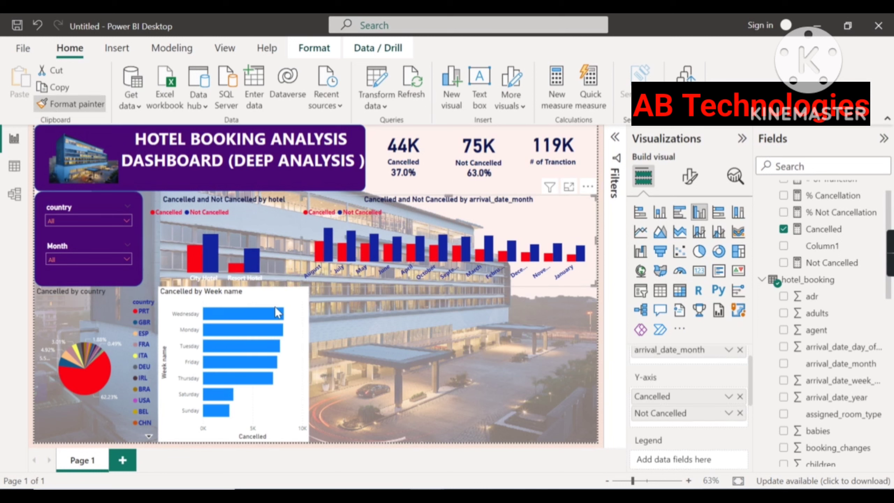
click(293, 333)
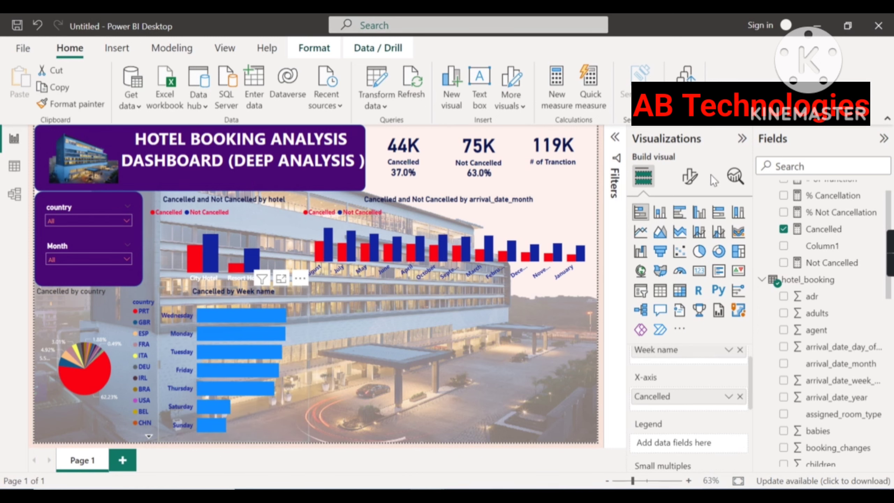
Step: Set the default bar color of the Cancelled by Week name chart to red
click(679, 187)
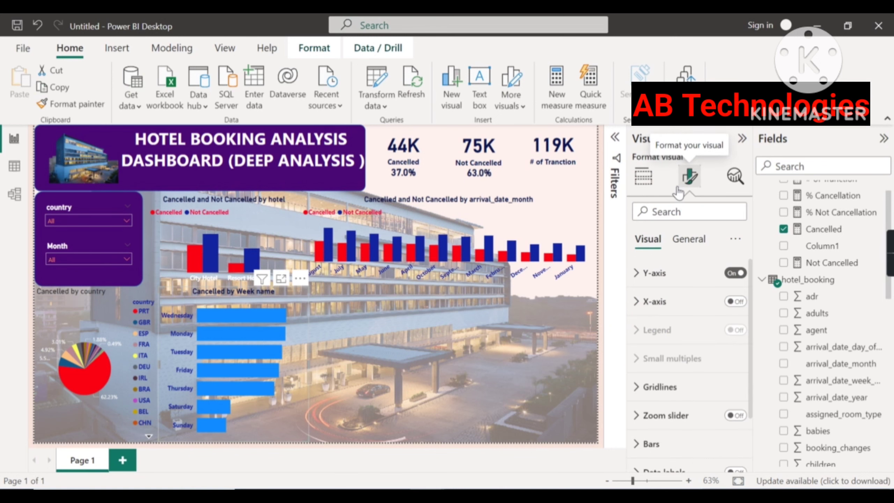
scroll(672, 415, down, 2)
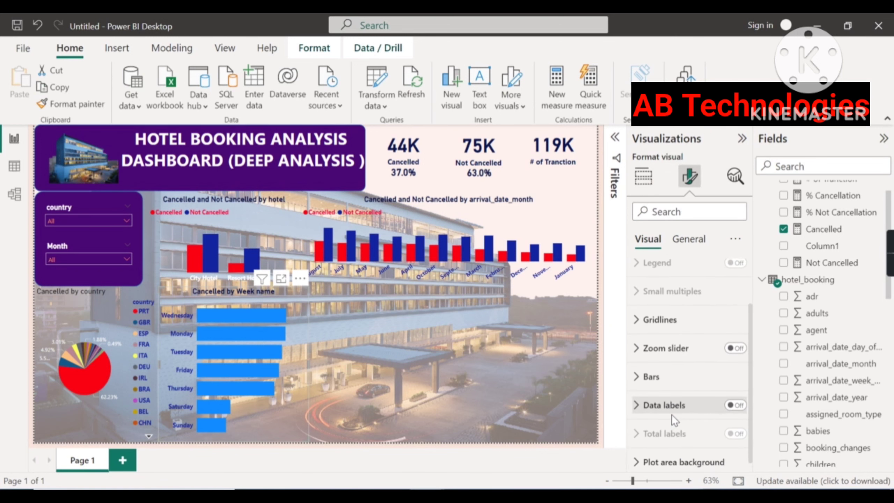
click(651, 373)
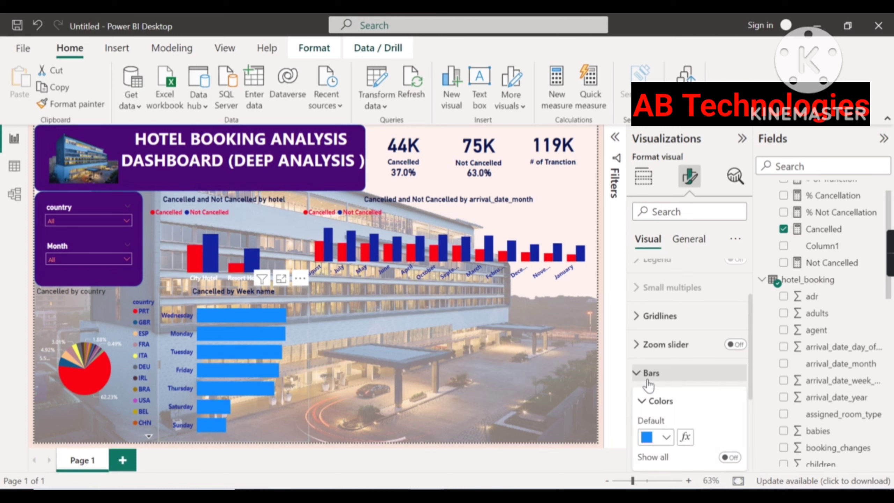
click(667, 437)
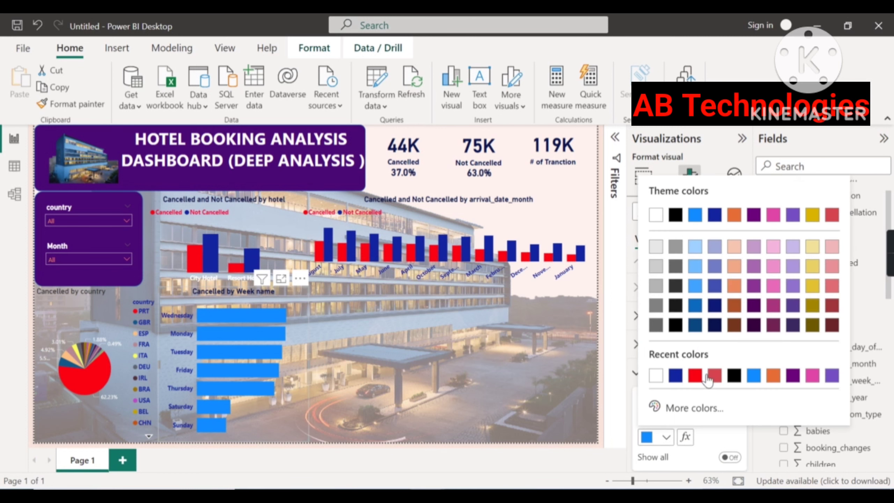
click(696, 376)
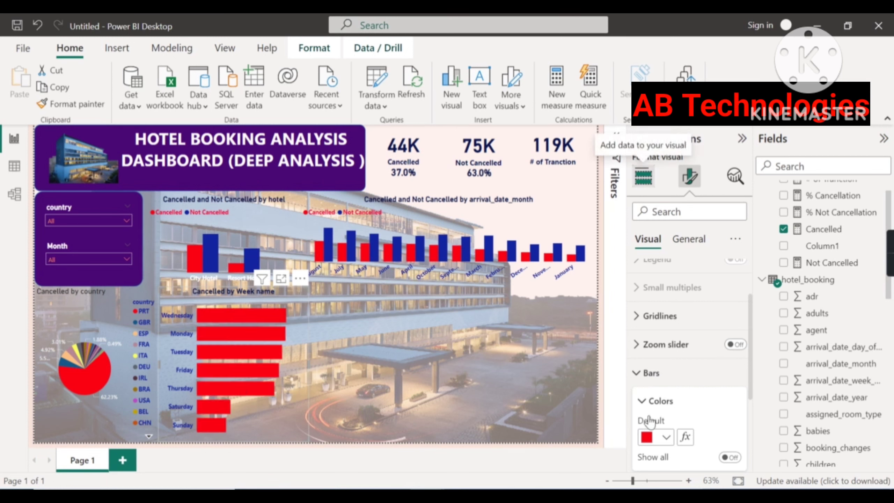
Step: Add the Not Cancelled measure to the X-axis of the Week name bar chart alongside Cancelled
click(643, 181)
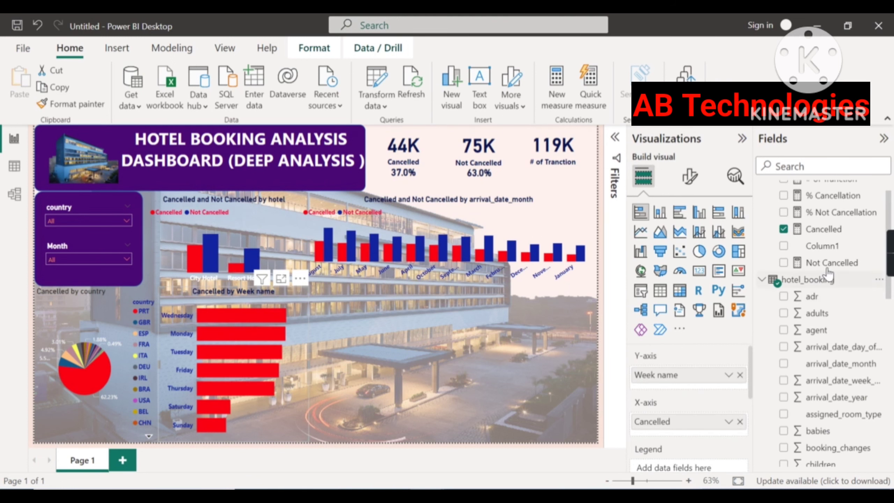
drag(827, 264, 694, 431)
drag(780, 268, 684, 425)
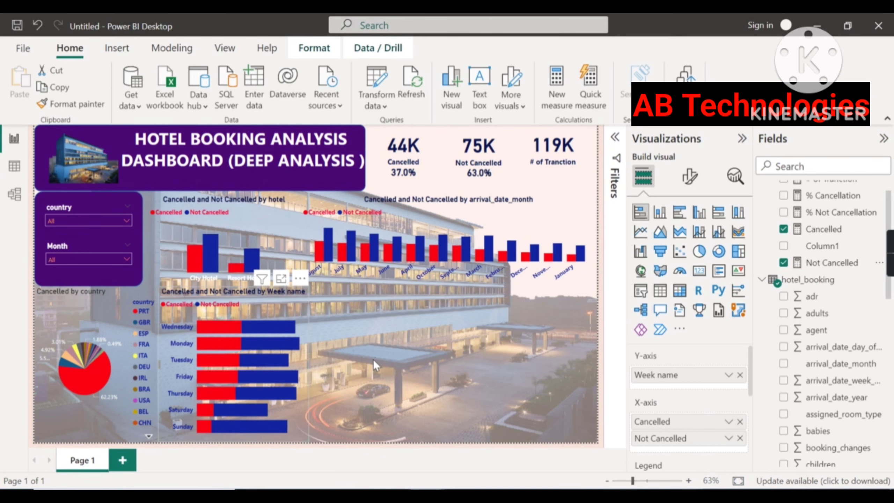
click(368, 370)
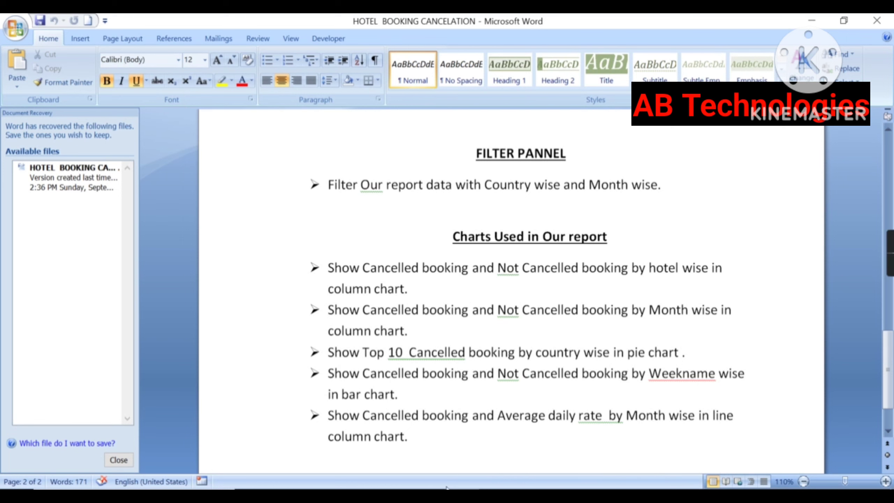
Step: Switch from the Word brief back to the Power BI report and start a new measure in the All Measures table
click(428, 496)
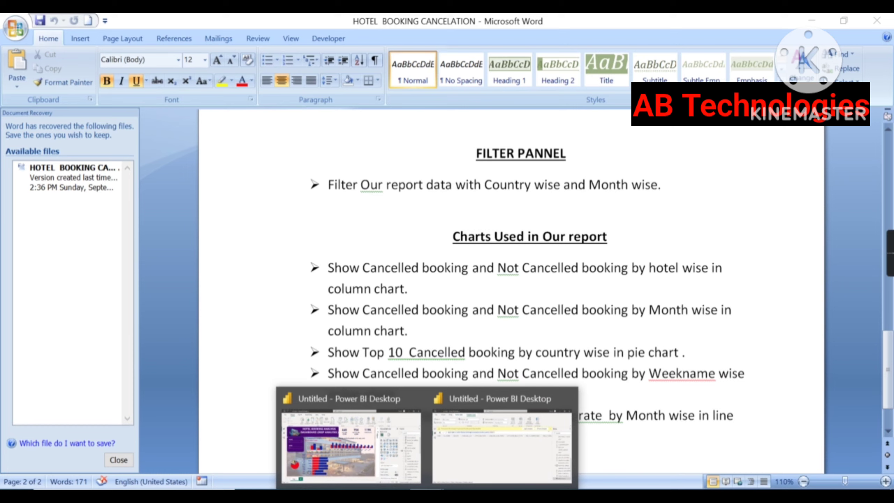
click(383, 467)
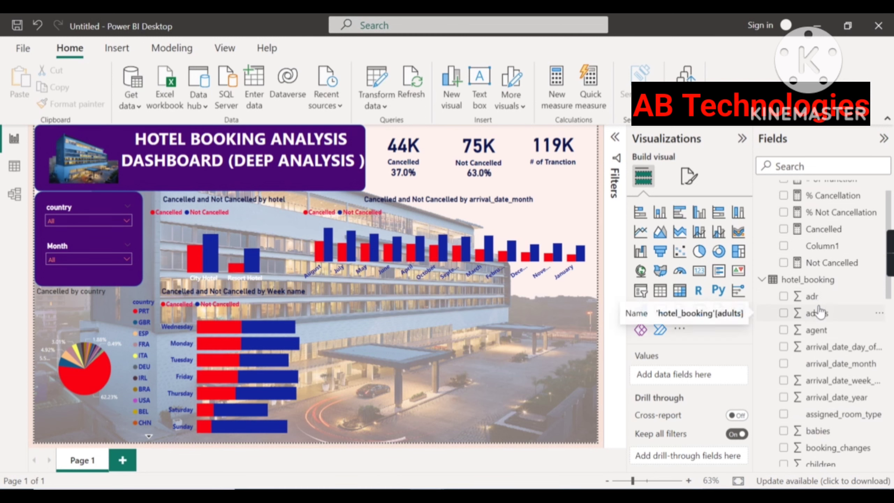
scroll(817, 311, up, 2)
right_click(784, 191)
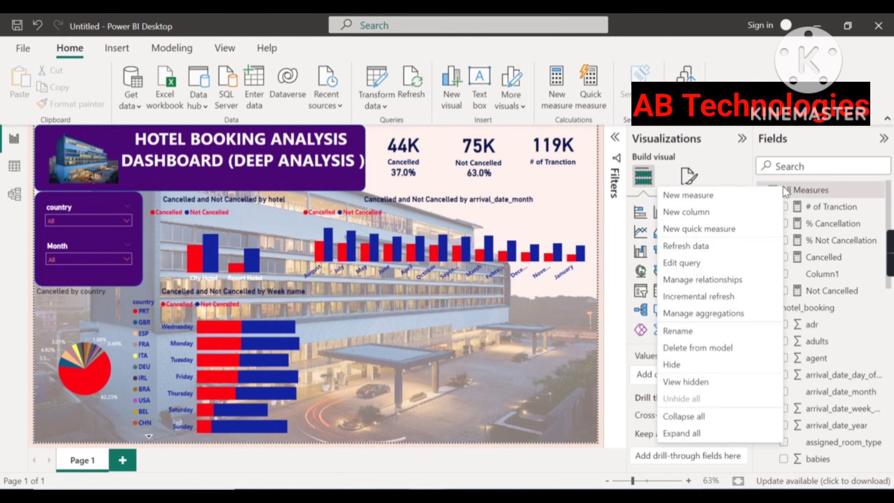
click(706, 195)
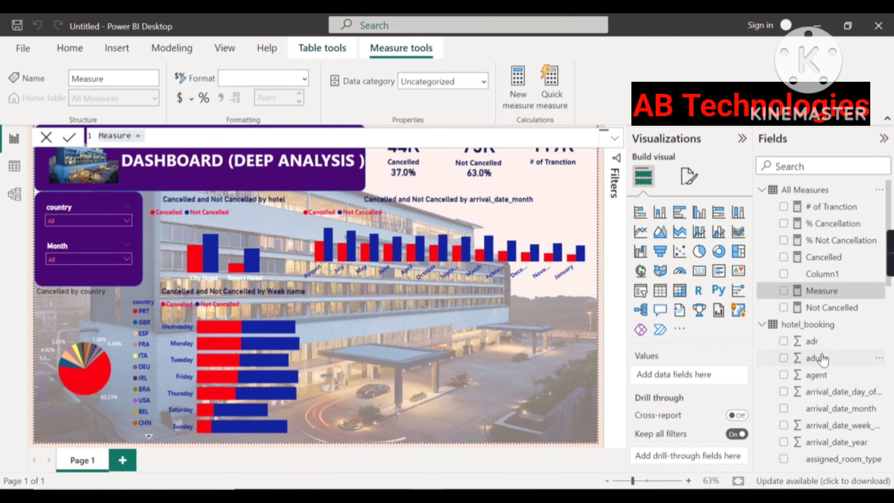
Step: Define the new measure as ADR = AVERAGE(hotel_booking[adr])
click(138, 137)
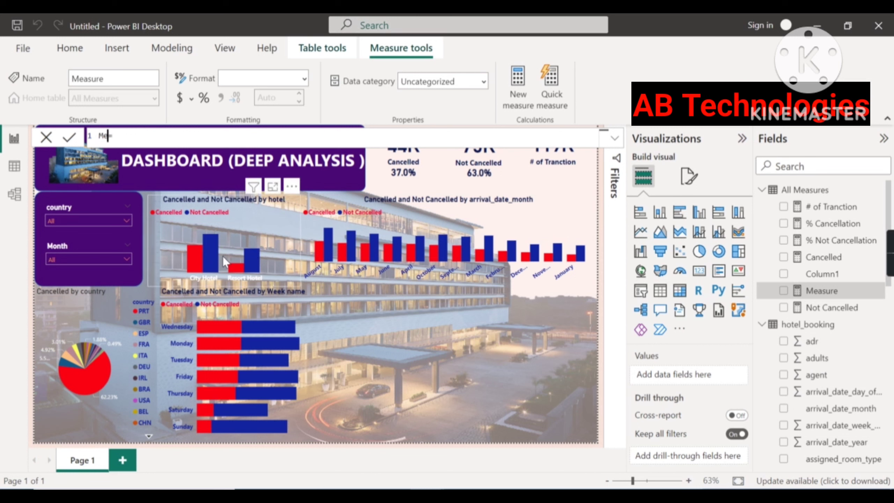
text(ADR=)
click(144, 136)
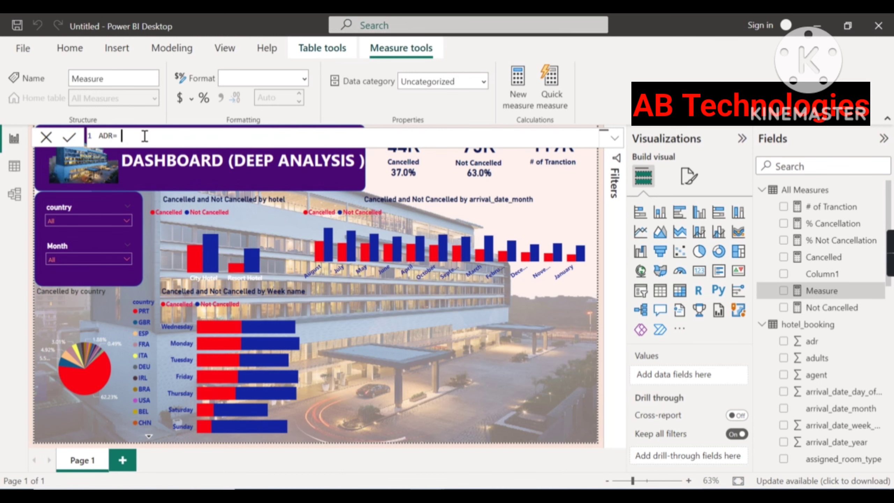
text(AV)
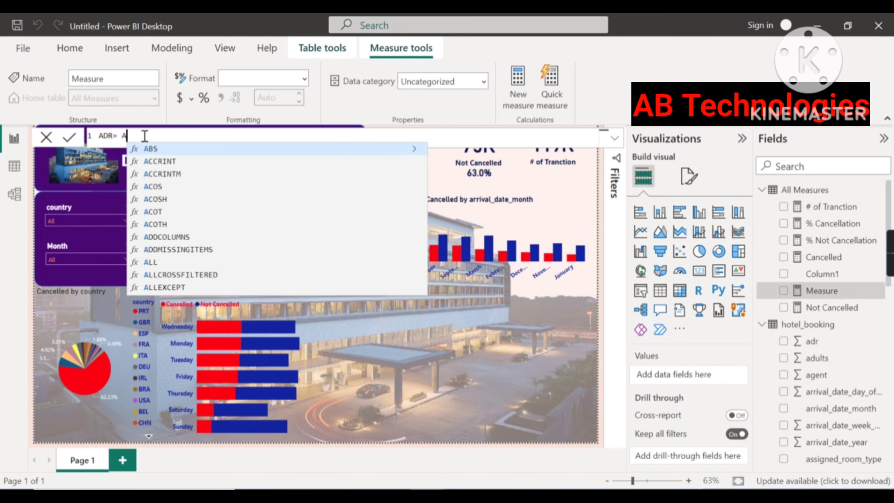
key(Tab)
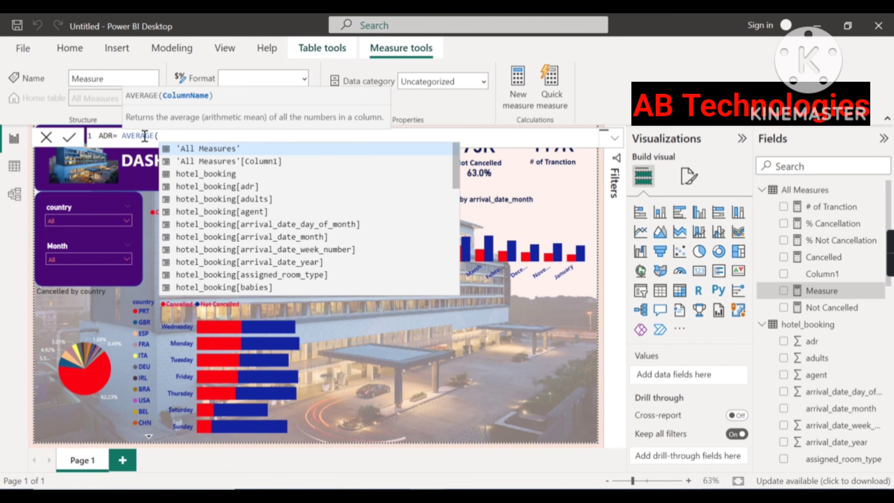
text(ad)
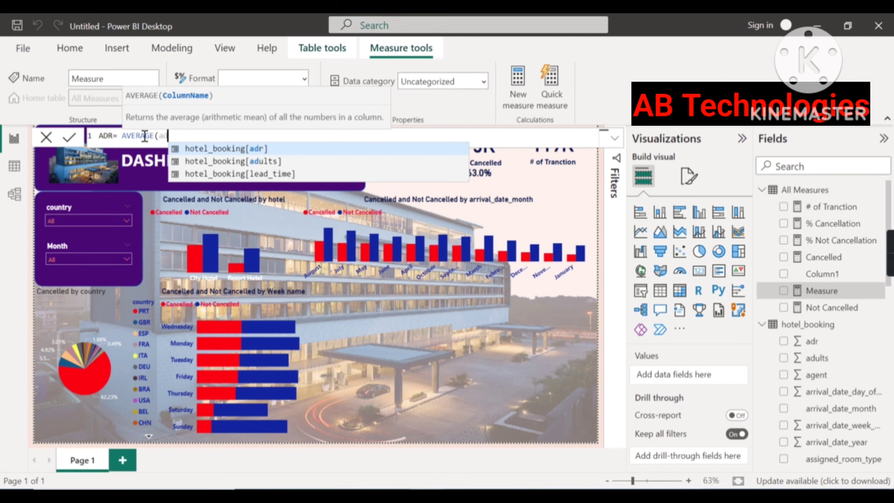
key(Tab)
text())
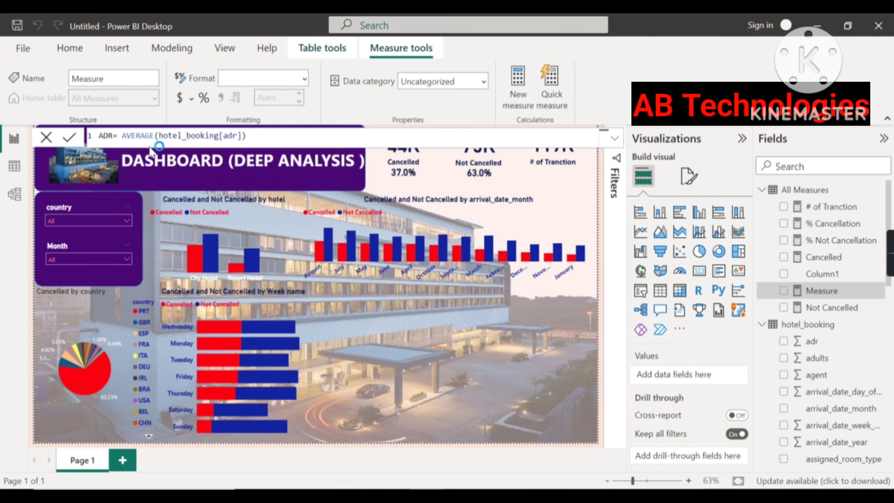
key(Return)
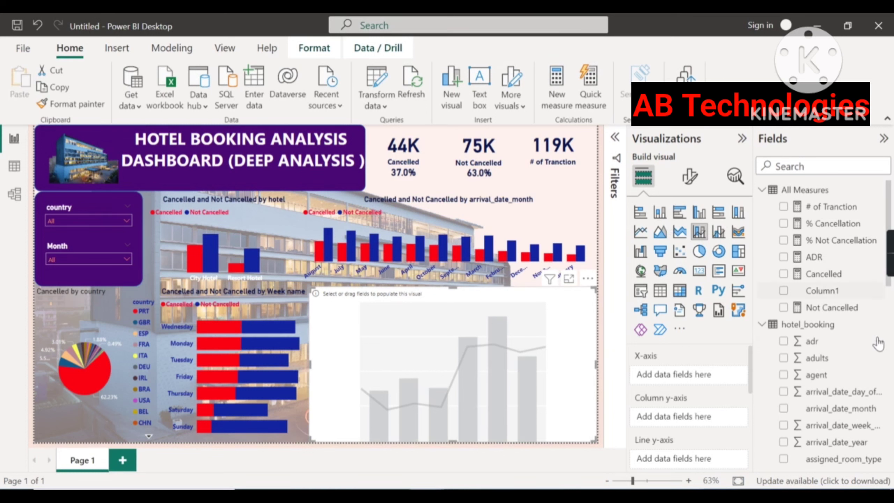
Step: Assign arrival_date_month to the empty combo chart's X-axis and the Cancelled measure to its column y-axis
scroll(829, 376, down, 1)
drag(849, 370, 700, 390)
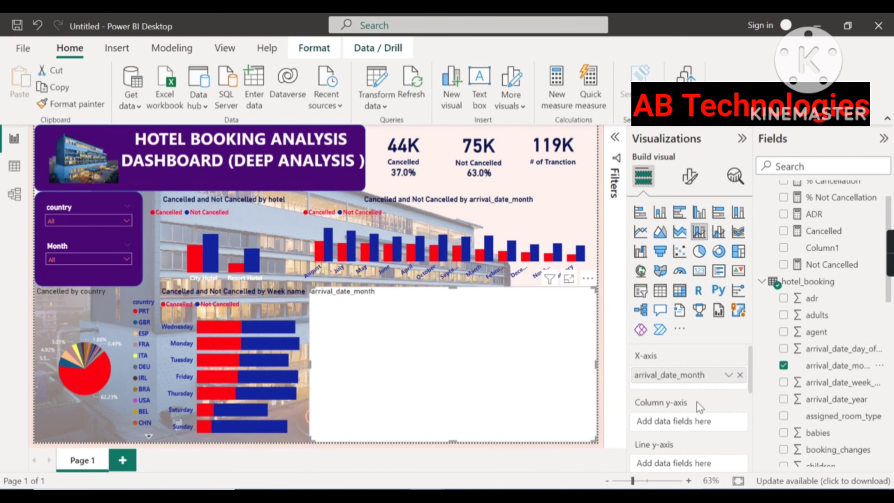
scroll(690, 422, down, 1)
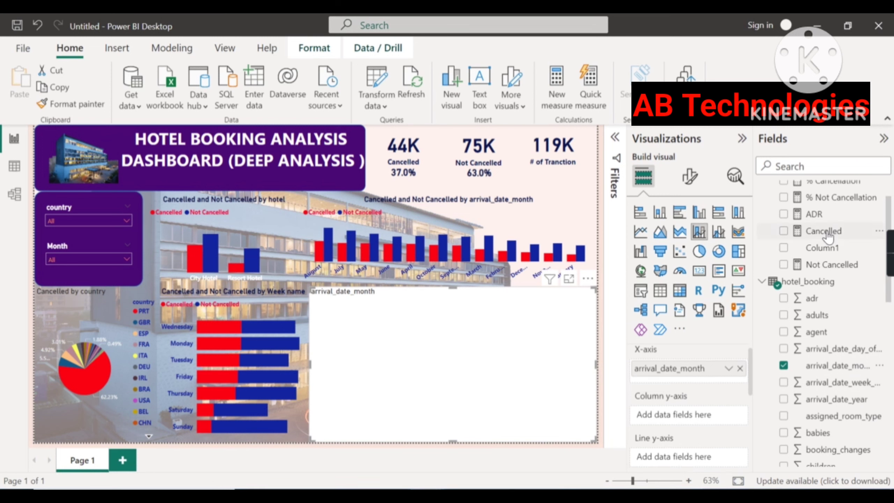
drag(828, 231, 689, 411)
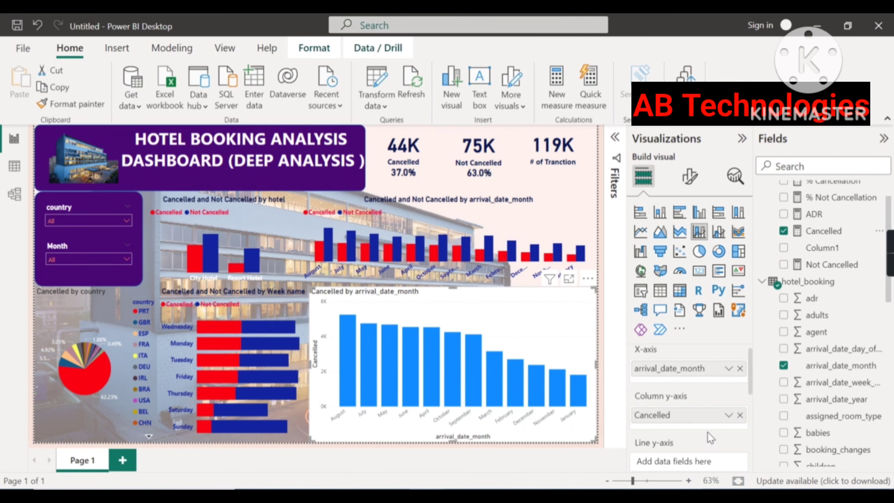
Step: Assign the ADR measure to the line y-axis of the Cancelled by arrival_date_month combo chart
scroll(680, 449, down, 2)
scroll(848, 394, down, 5)
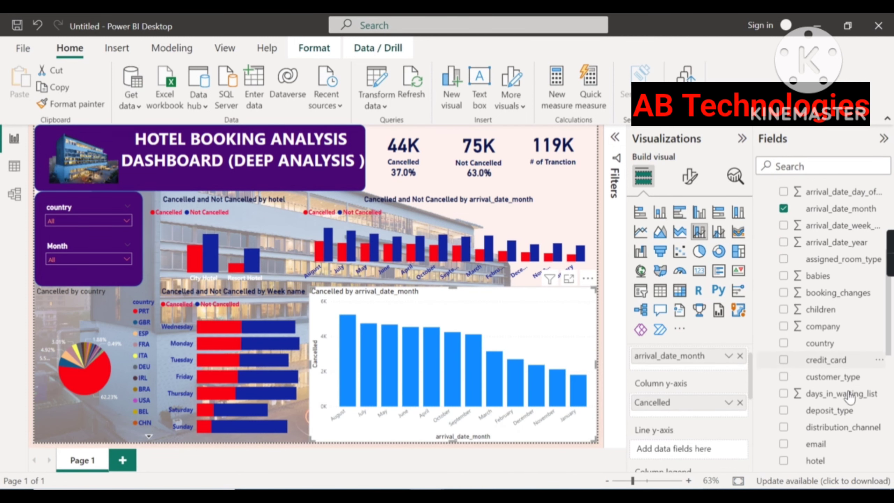
scroll(850, 397, up, 6)
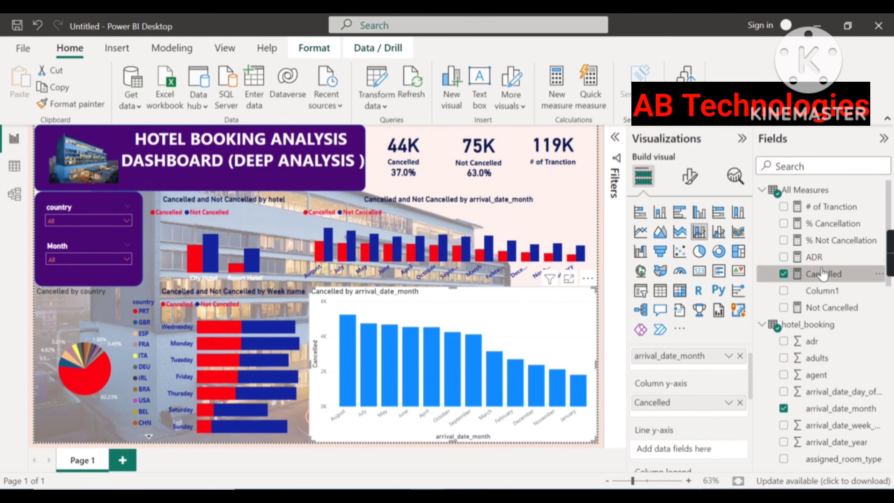
drag(817, 267, 688, 454)
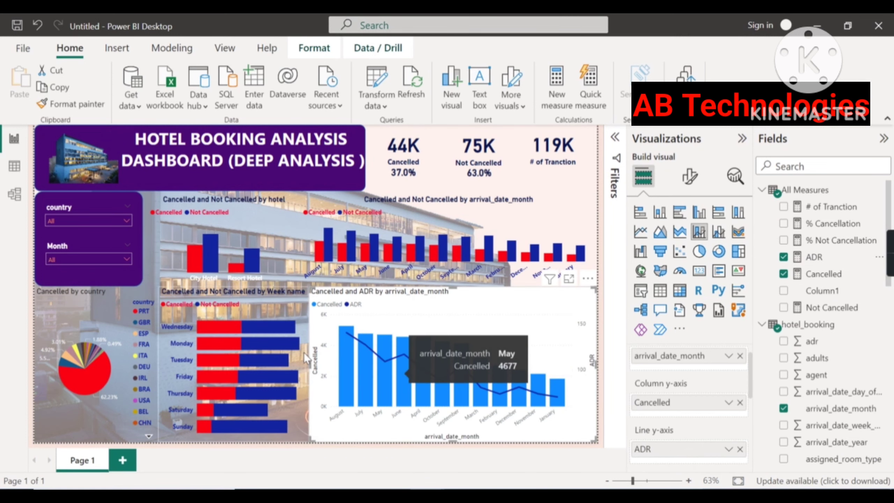
Step: Copy the formatting of the Cancelled and Not Cancelled by arrival_date_month chart onto the Cancelled and ADR combo chart
click(445, 221)
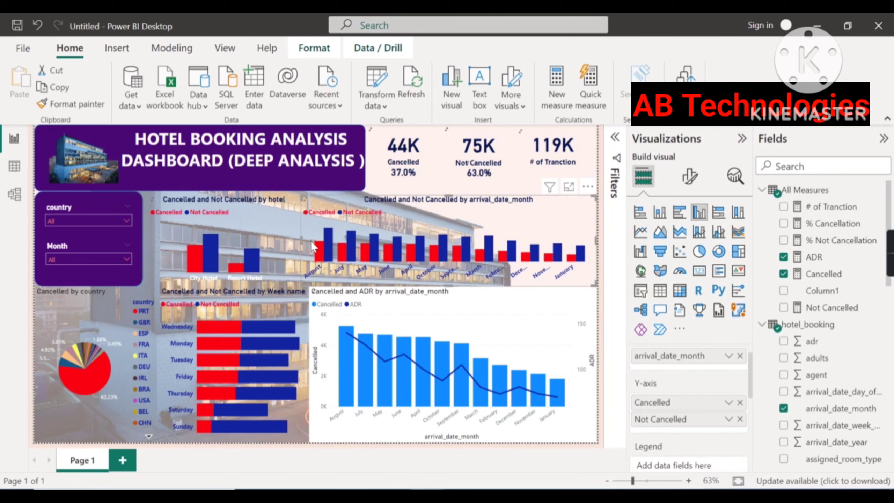
click(83, 108)
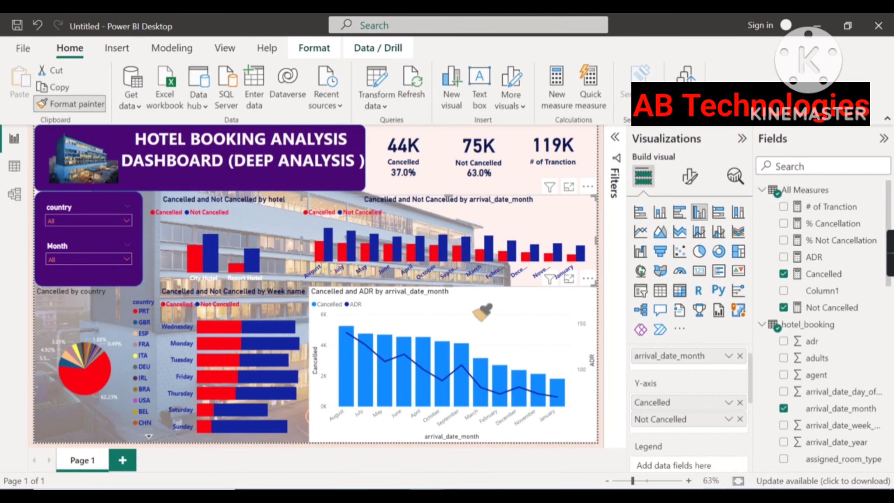
click(483, 312)
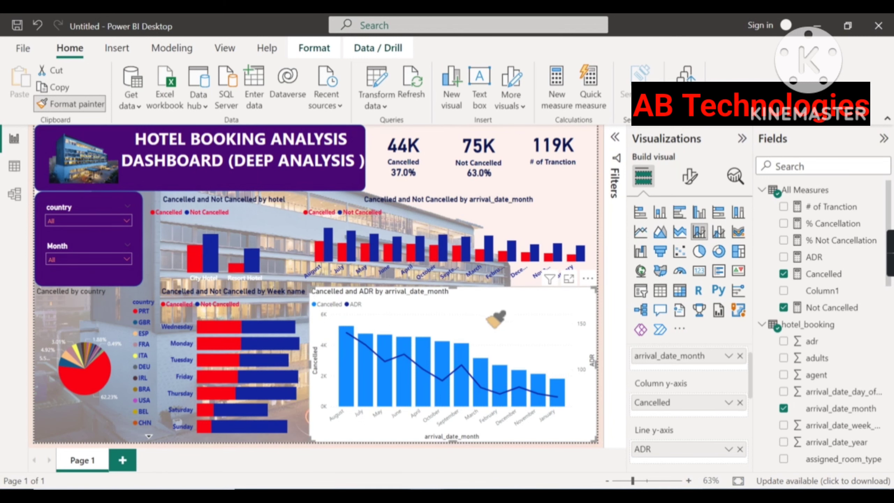
click(491, 321)
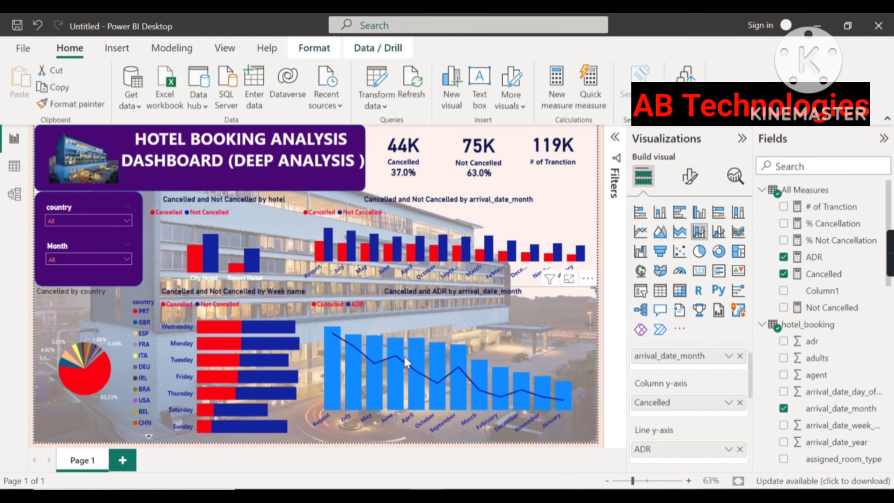
Step: Set the default column color of the Cancelled and ADR combo chart to red
click(689, 176)
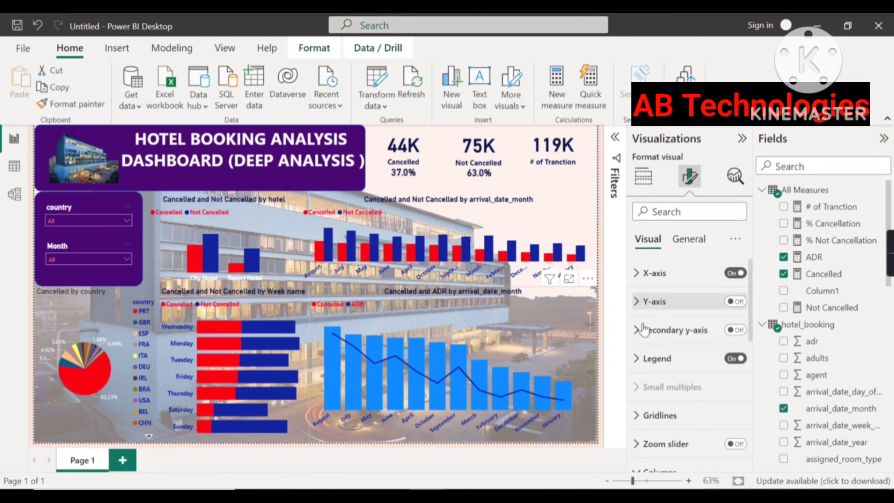
scroll(647, 367, down, 3)
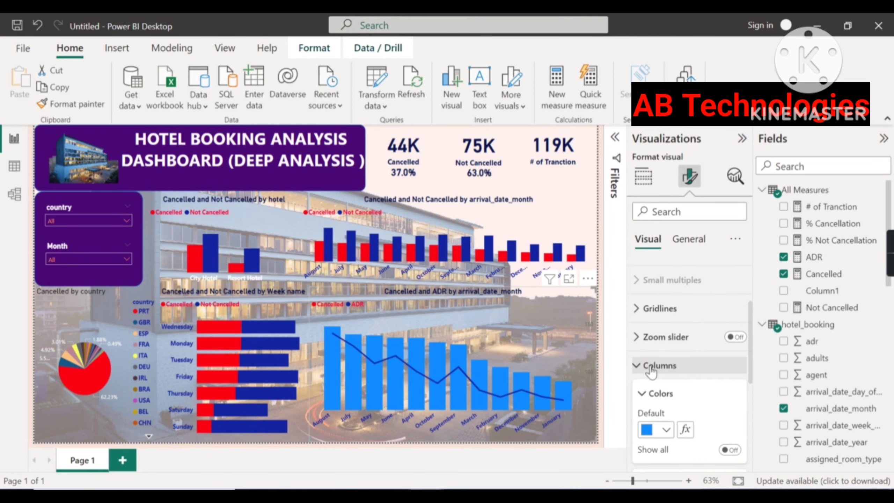
click(665, 429)
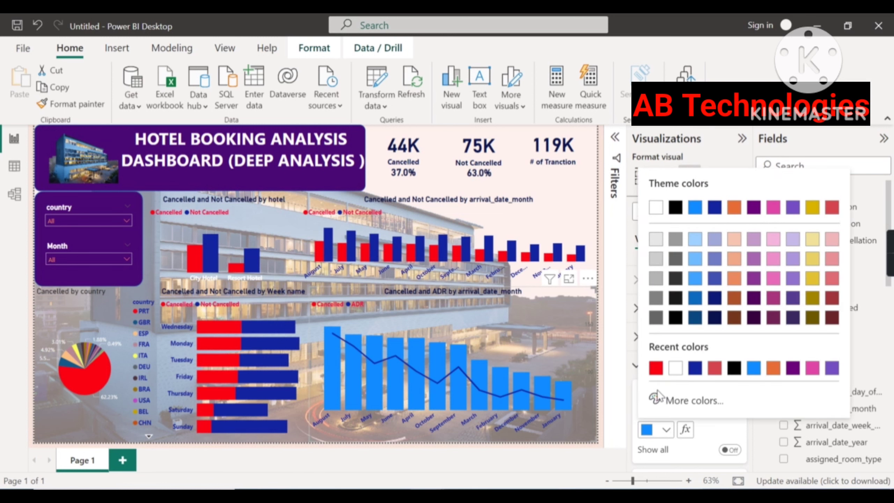
click(655, 367)
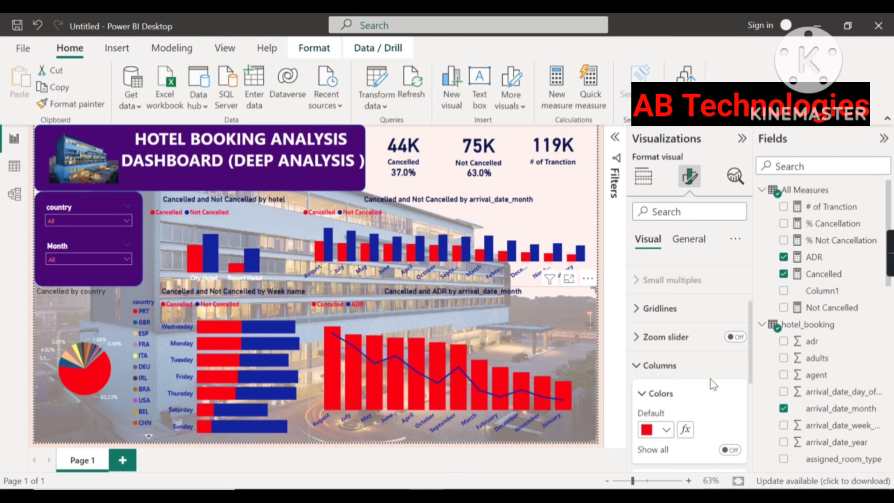
click(638, 365)
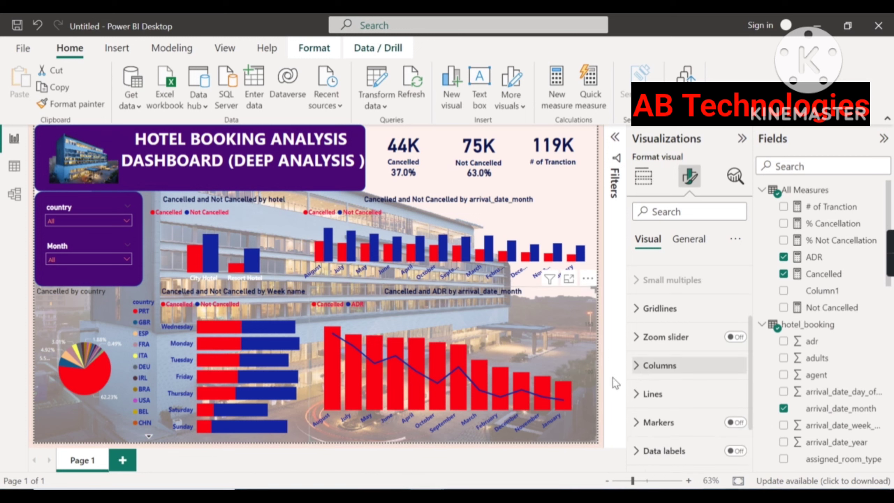
Step: Turn on markers and data labels for the Cancelled and ADR combo chart
scroll(744, 355, down, 2)
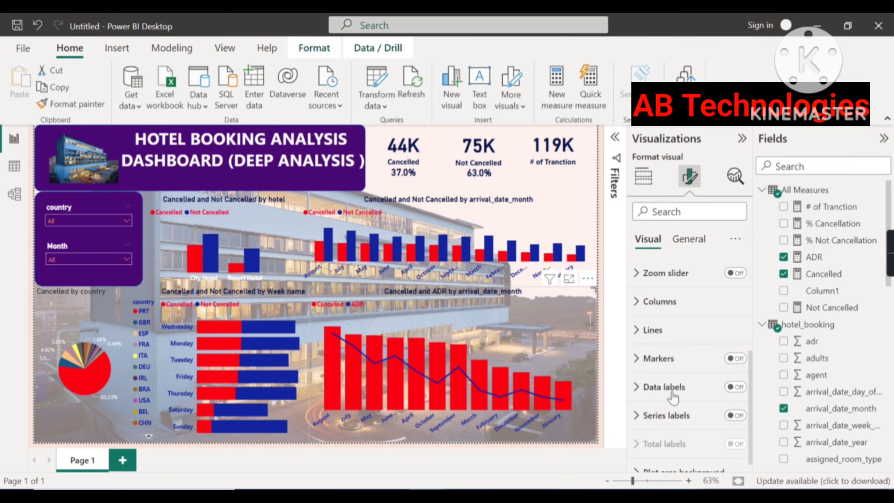
scroll(693, 338, down, 1)
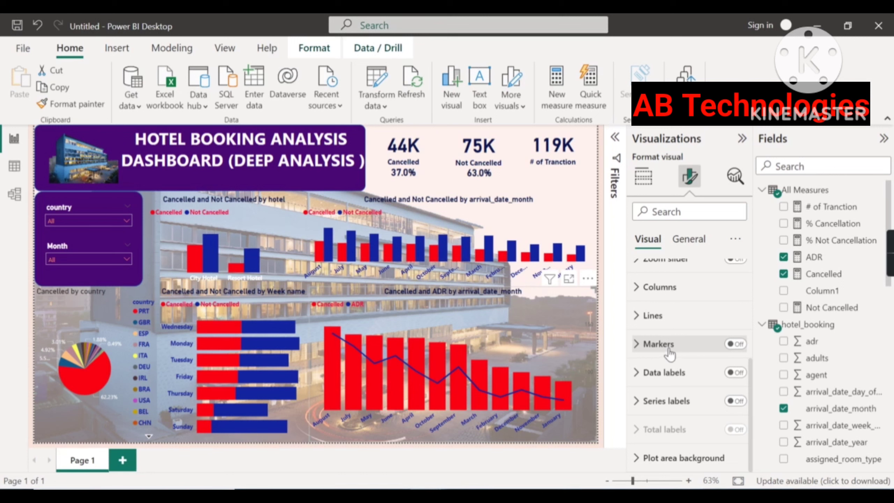
click(735, 346)
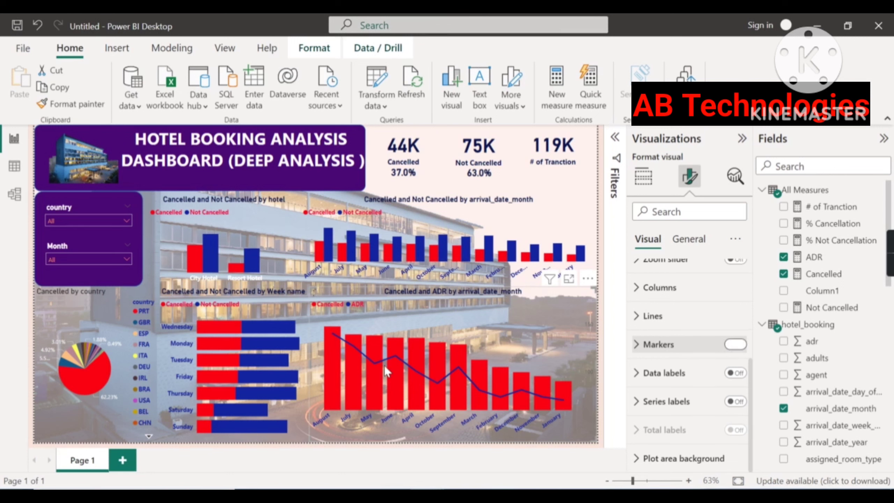
mouse_move(332, 334)
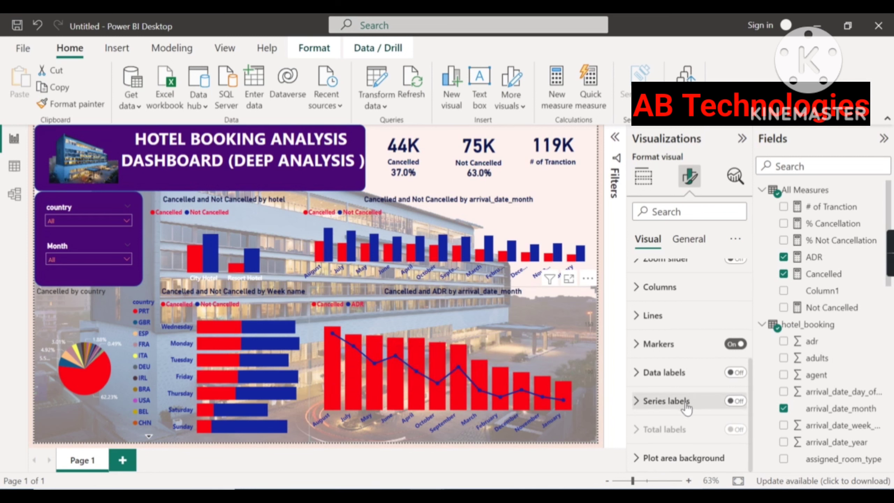
scroll(687, 402, up, 1)
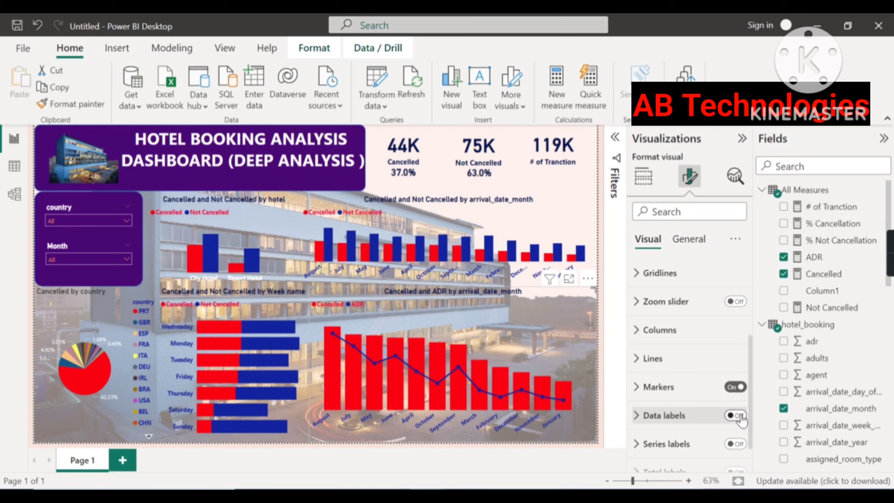
click(741, 418)
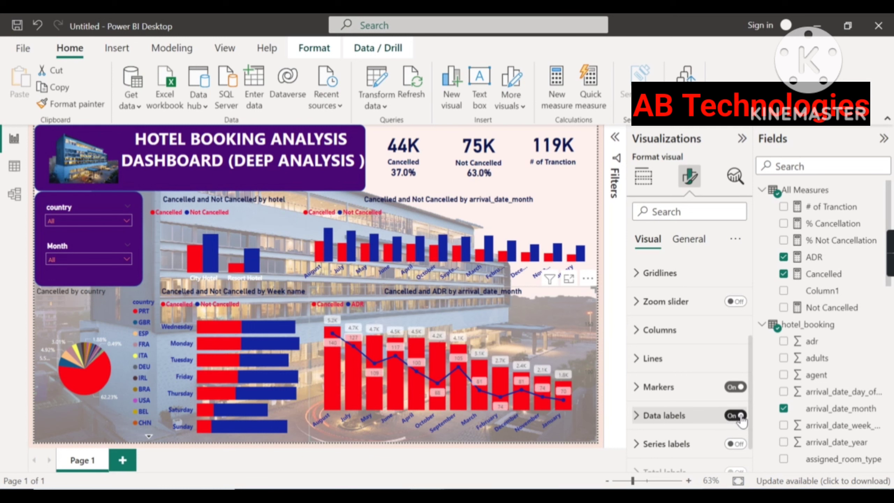
Step: Turn off the data labels of the Cancelled and ADR combo chart and position its legend at Top center
click(723, 424)
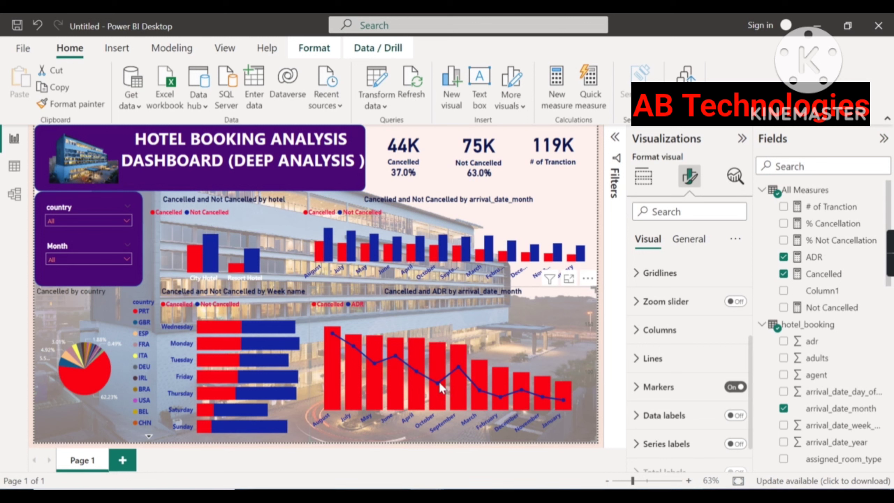
scroll(669, 391, up, 1)
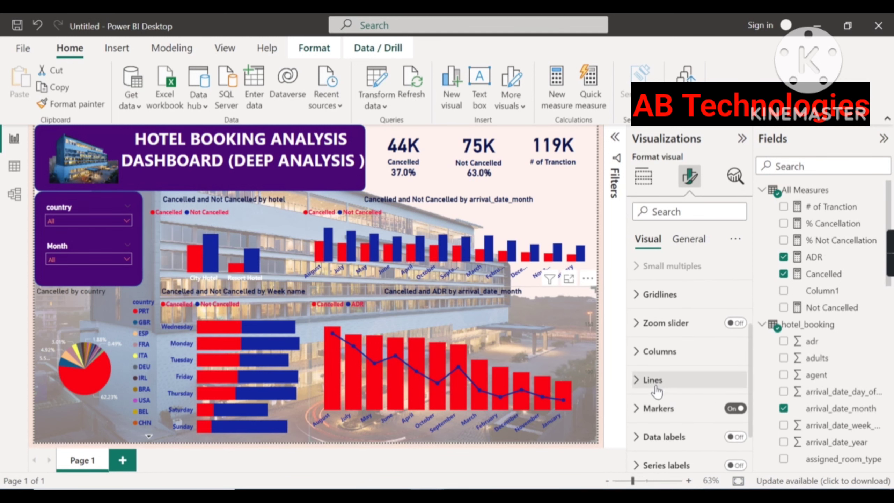
scroll(656, 391, up, 3)
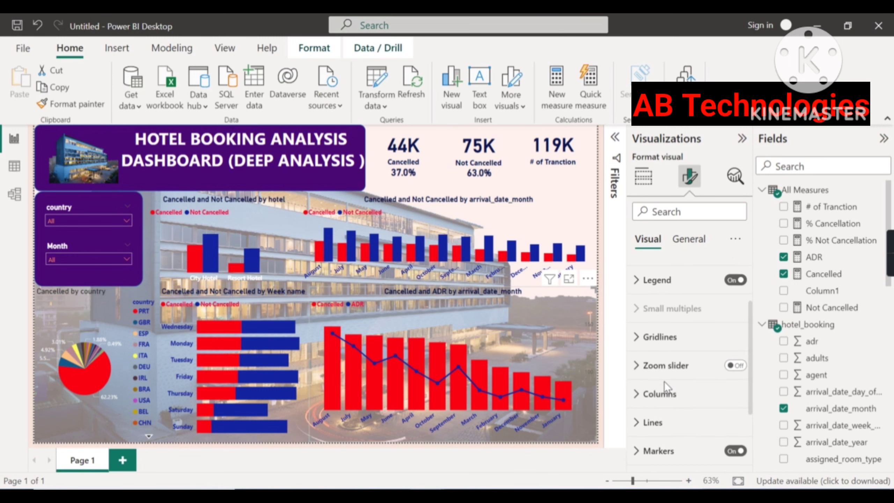
click(641, 328)
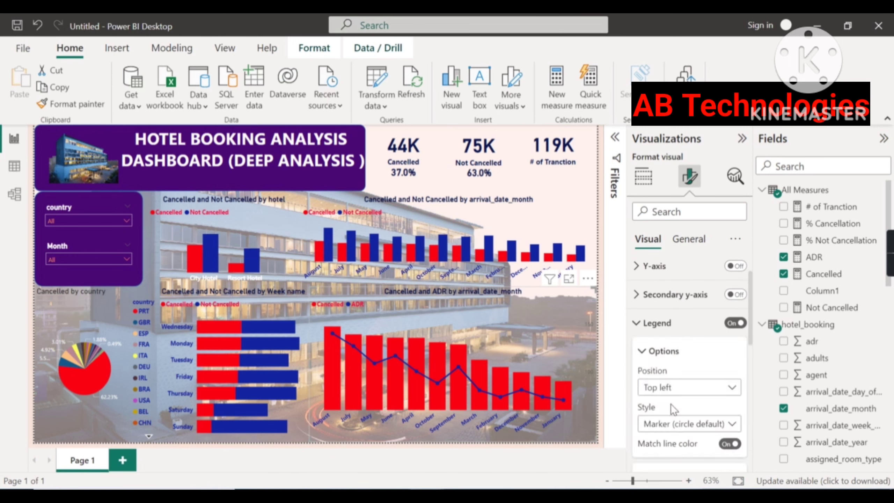
scroll(670, 404, down, 1)
click(688, 380)
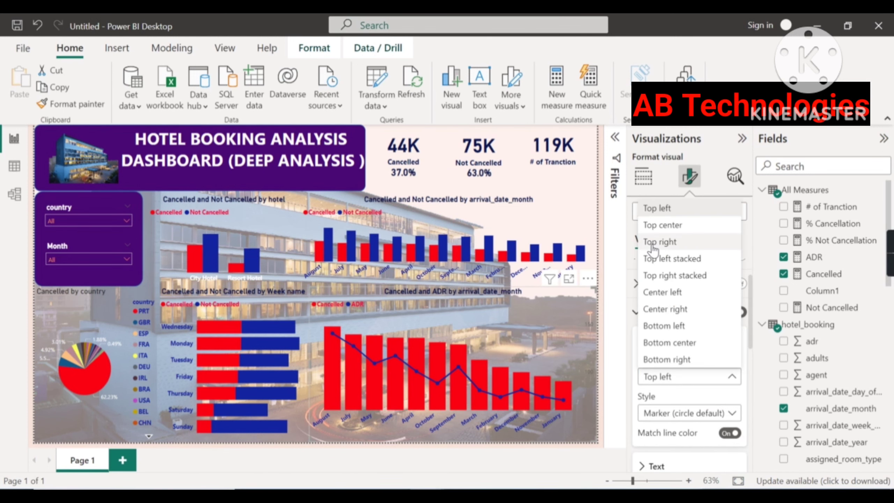
click(658, 232)
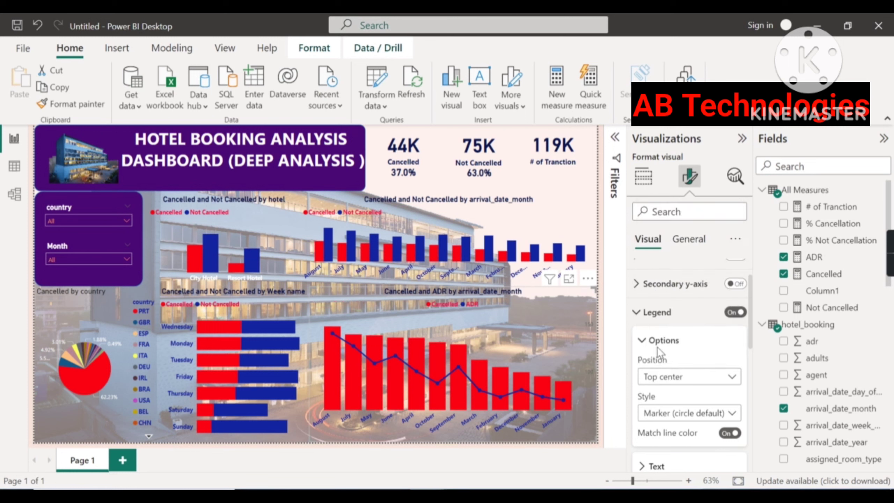
Step: Set the legend text color of the Cancelled and ADR combo chart to dark blue
scroll(669, 395, down, 2)
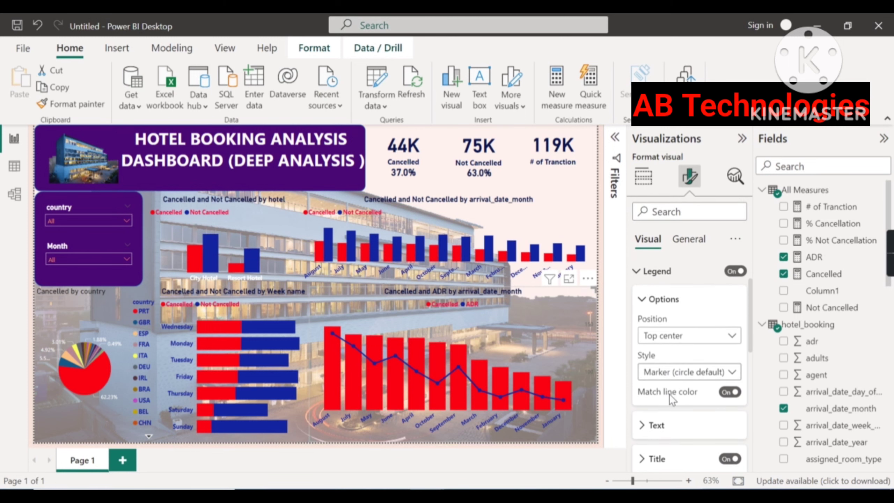
click(657, 424)
scroll(662, 414, down, 2)
click(666, 422)
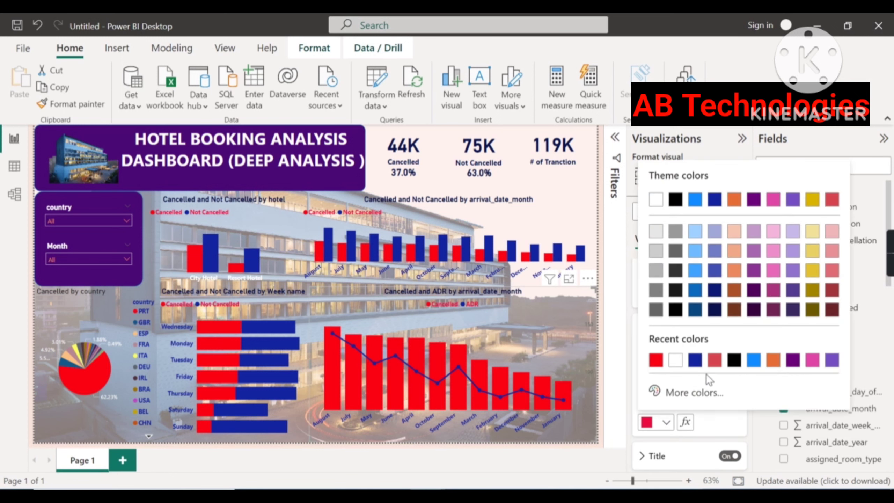
click(694, 361)
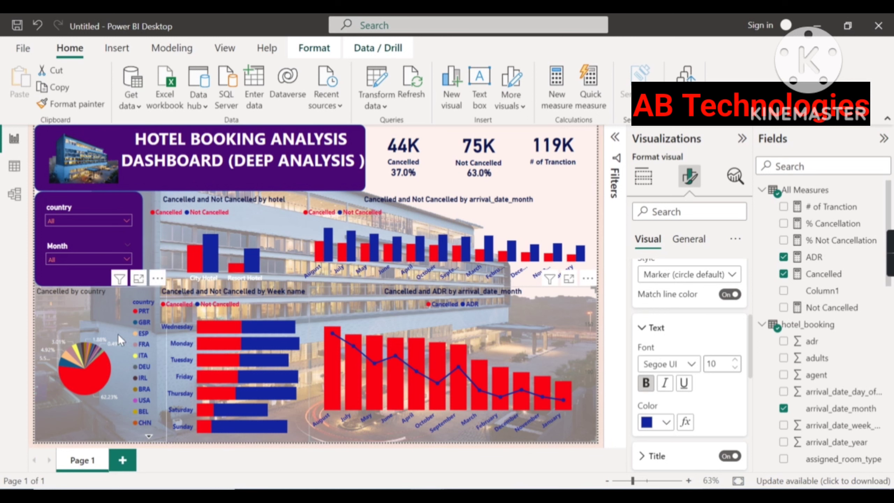
Step: Cross-filter the dashboard by the PRT slice of the Cancelled by country pie, and clear the selection
click(100, 380)
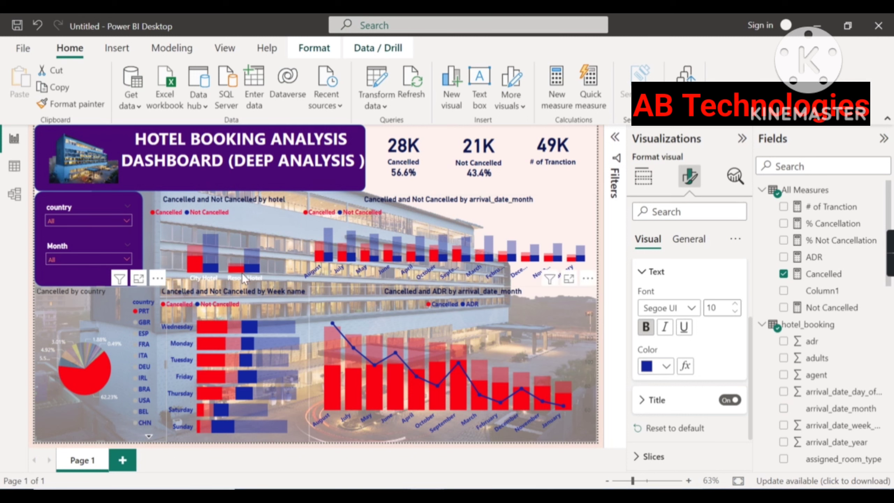
mouse_move(103, 371)
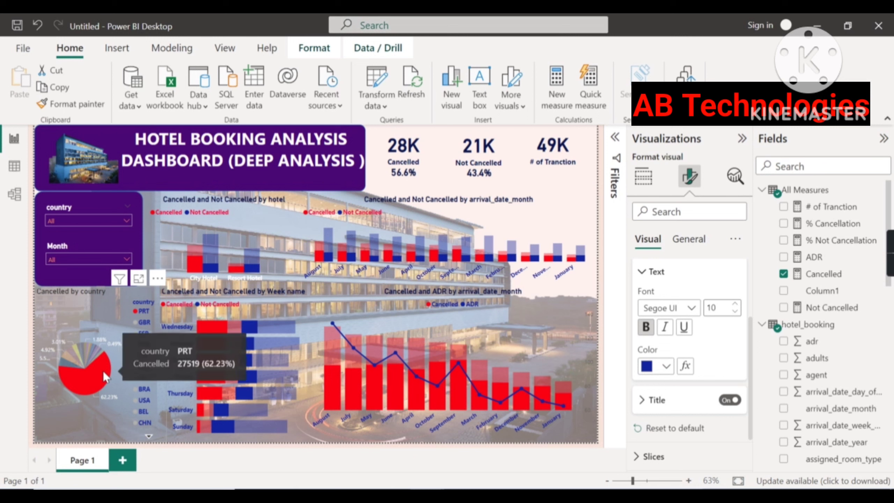
click(103, 292)
Step: Check the Month slicer's value list and replace its day-of-month field with arrival_date_month
click(116, 263)
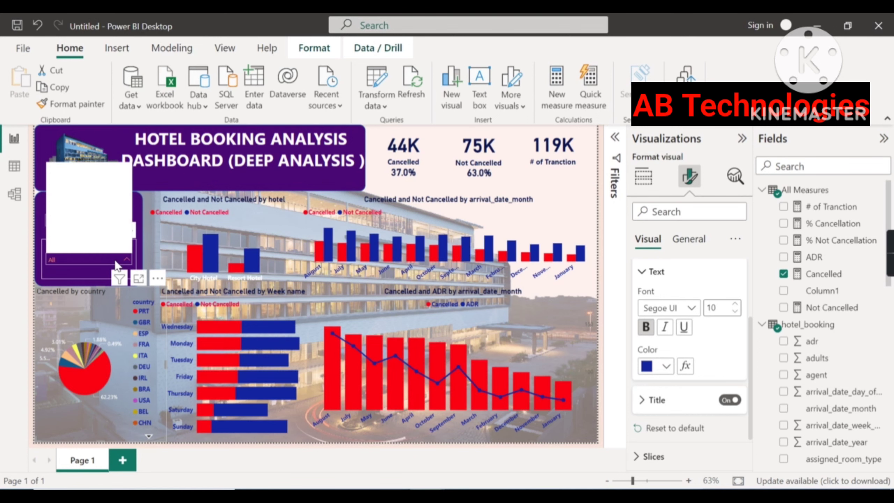
scroll(72, 195, down, 1)
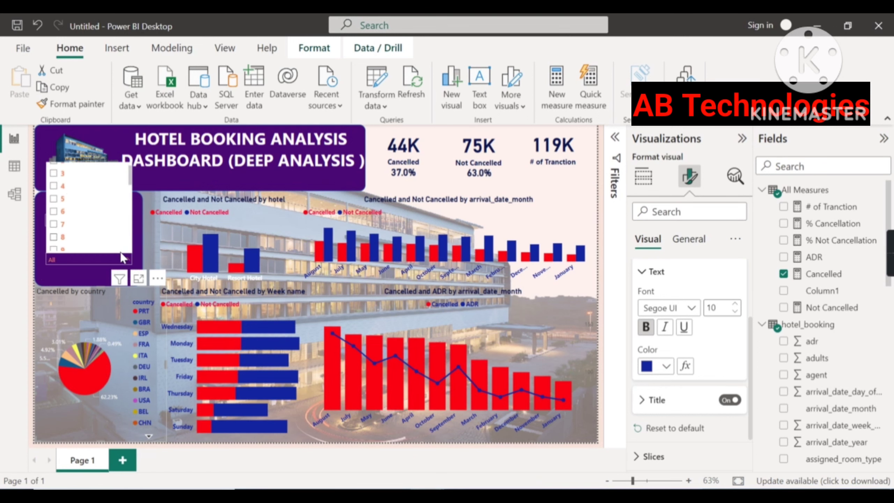
scroll(90, 204, up, 1)
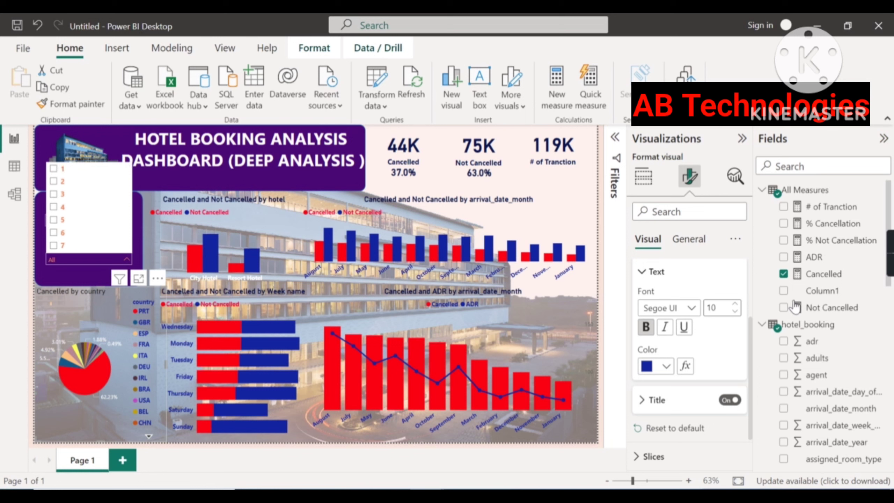
scroll(795, 307, down, 4)
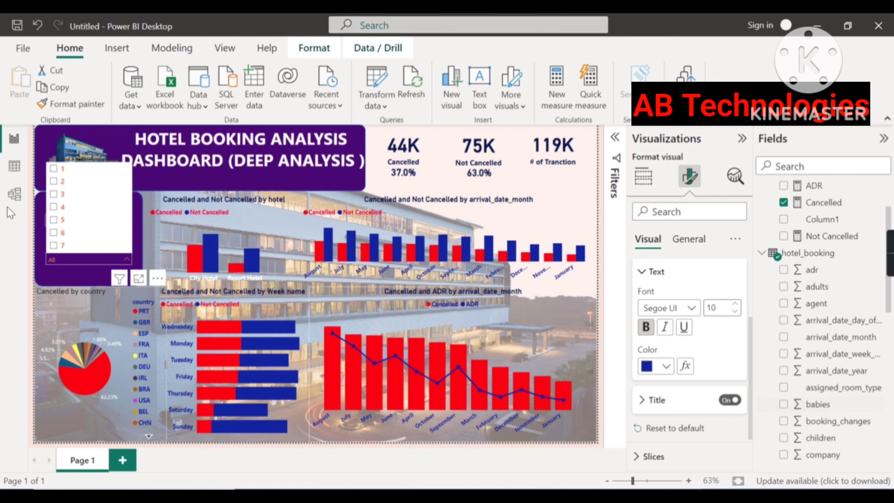
click(93, 269)
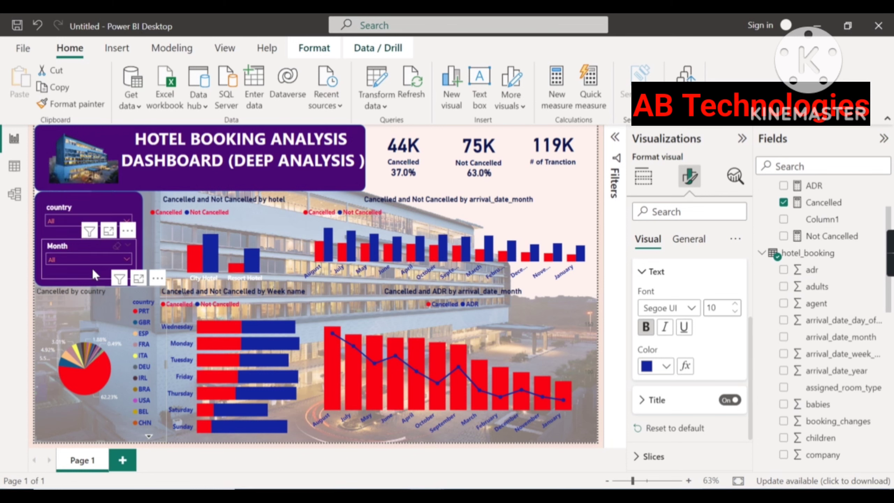
click(93, 271)
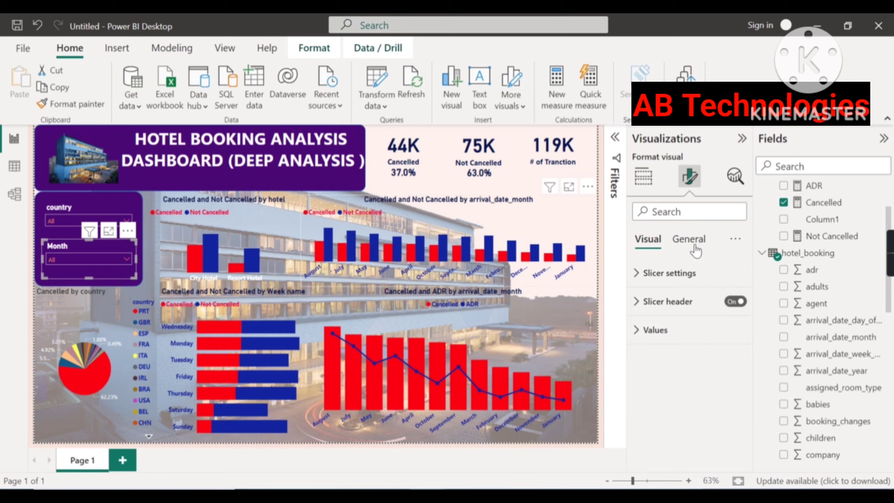
click(647, 186)
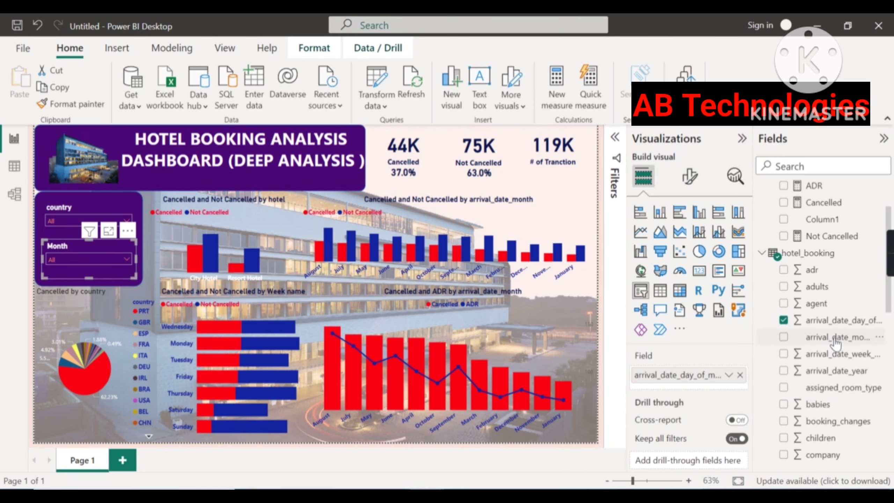
drag(835, 343, 712, 374)
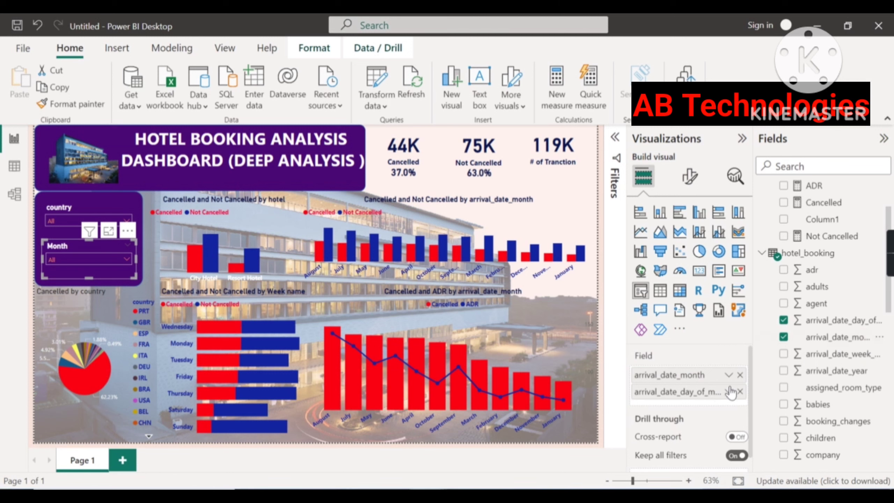
click(741, 391)
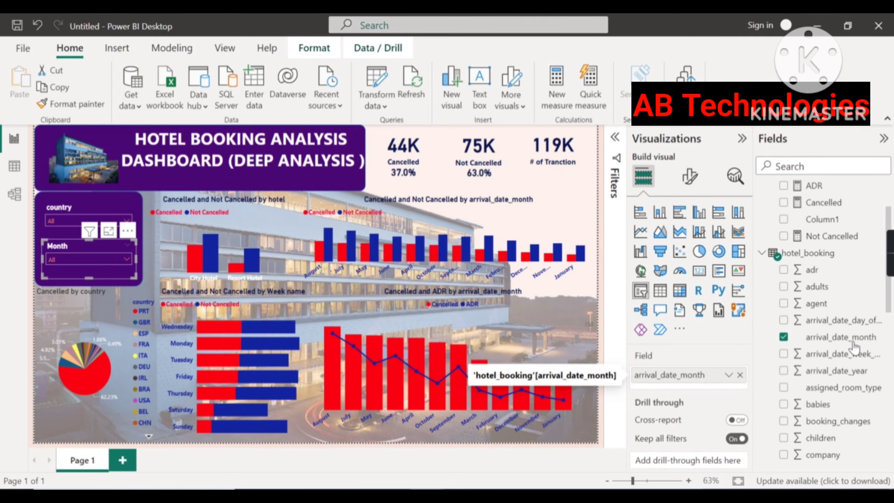
click(741, 376)
drag(853, 341, 714, 382)
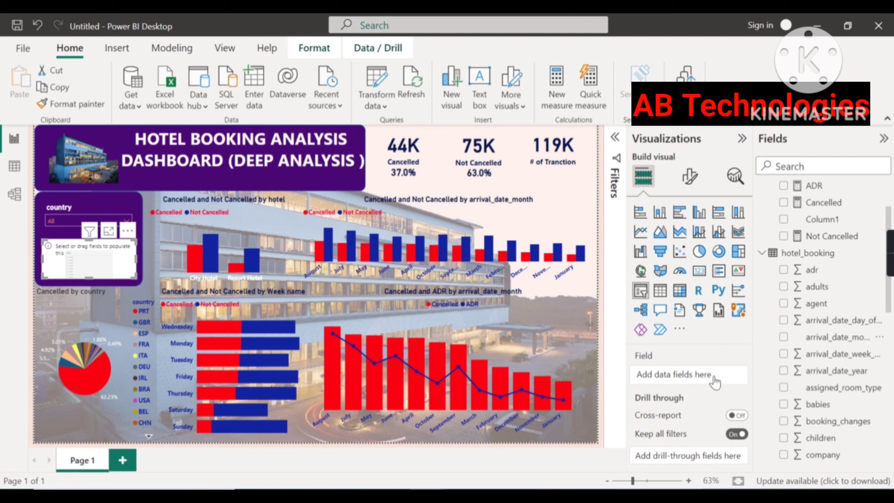
drag(834, 337, 692, 380)
Step: Test the Month slicer by filtering the dashboard to August, and clear the filter and the slicer selection
click(118, 264)
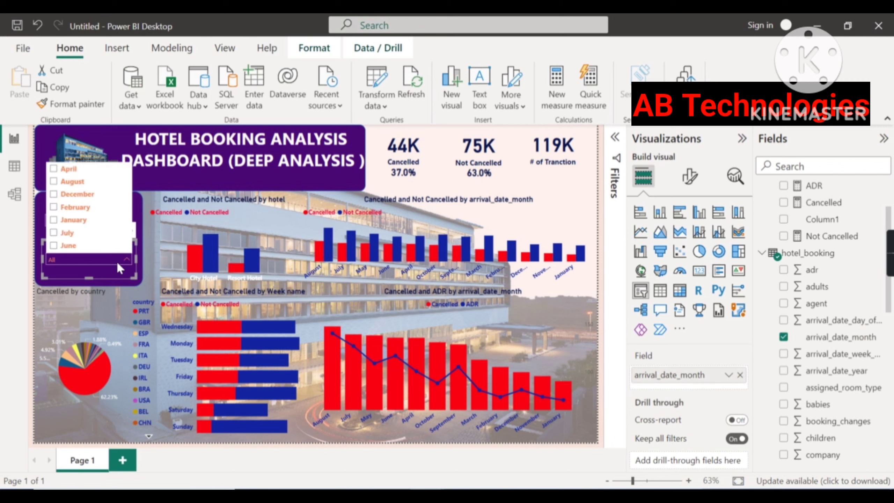
click(55, 182)
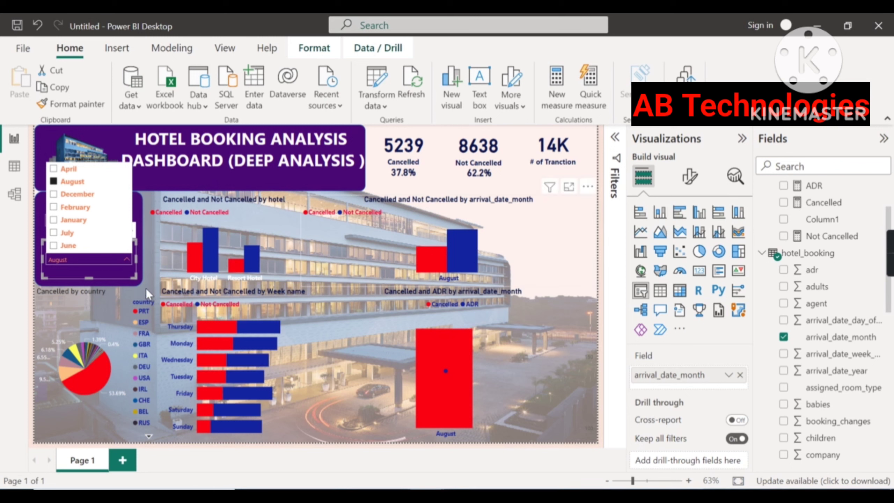
mouse_move(210, 260)
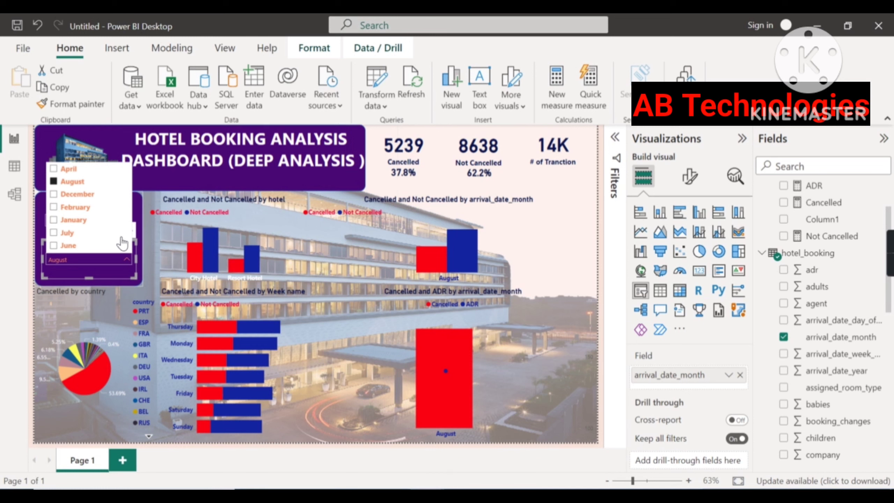
click(53, 182)
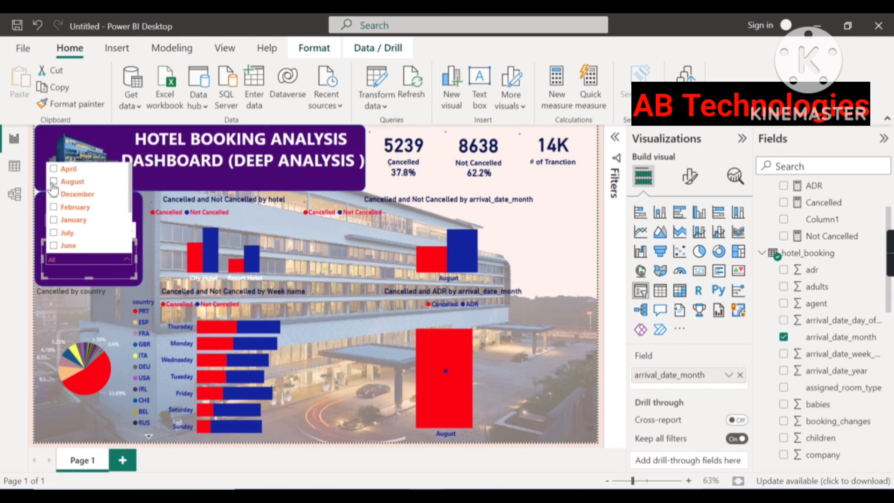
click(593, 166)
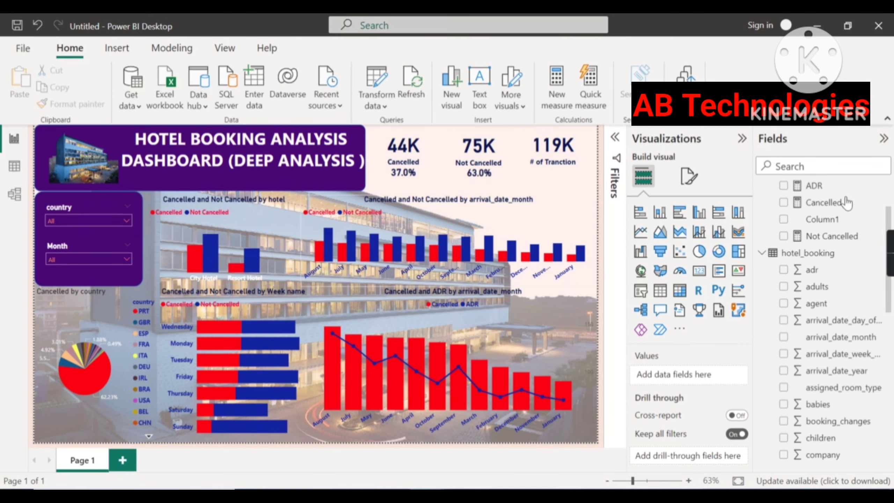
mouse_move(890, 270)
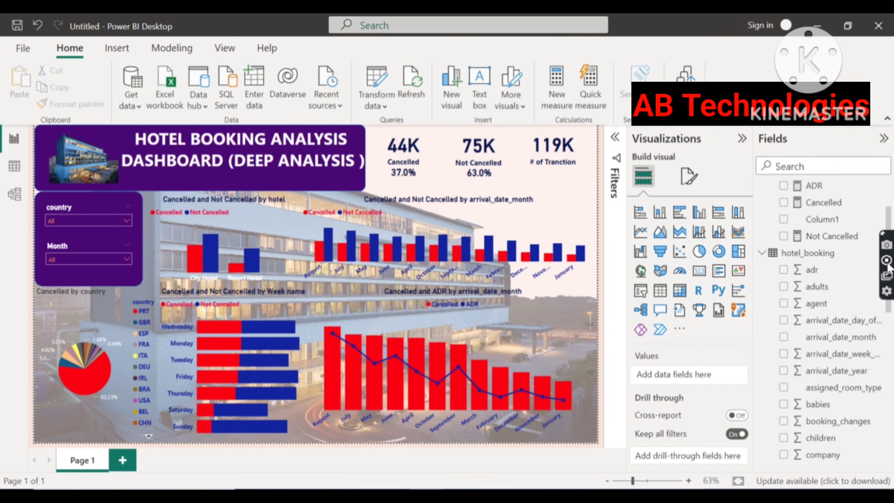